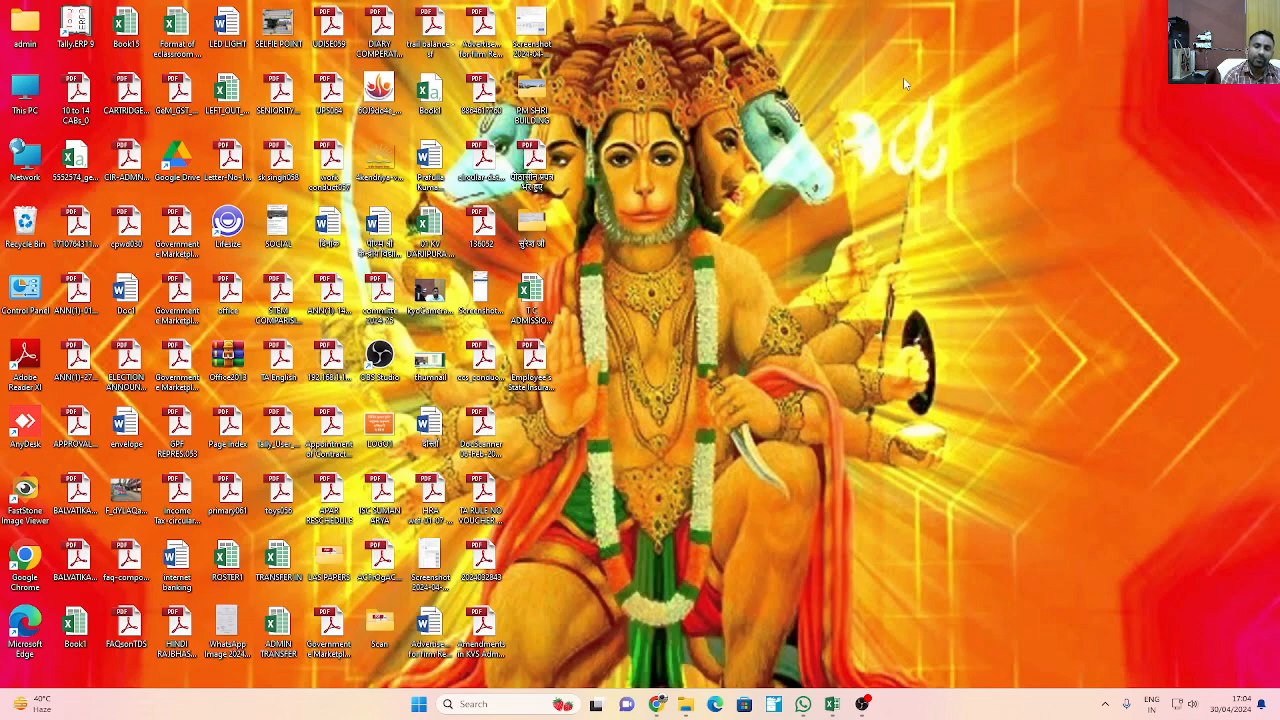
Switch to Tally.ERP 9 in the browser's HTML5 page and open the balance sheet of SF Bareilly JRC
left_click(656, 704)
left_click(400, 13)
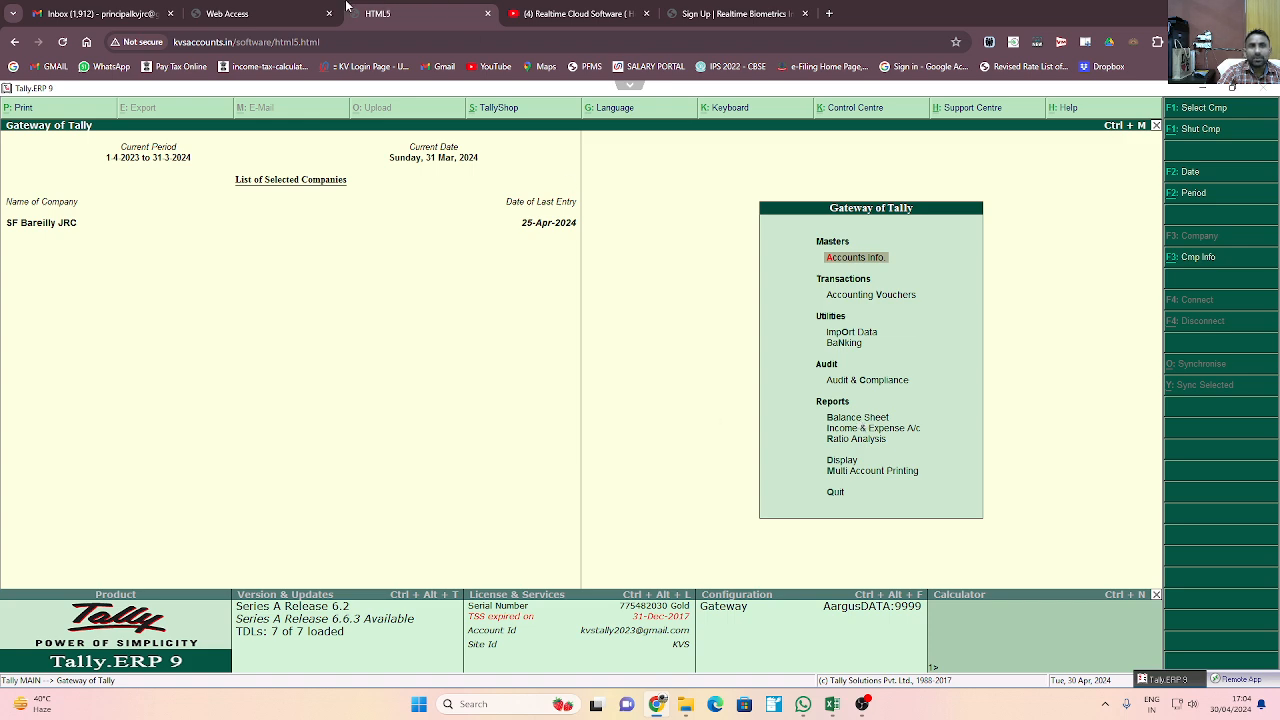
left_click(866, 417)
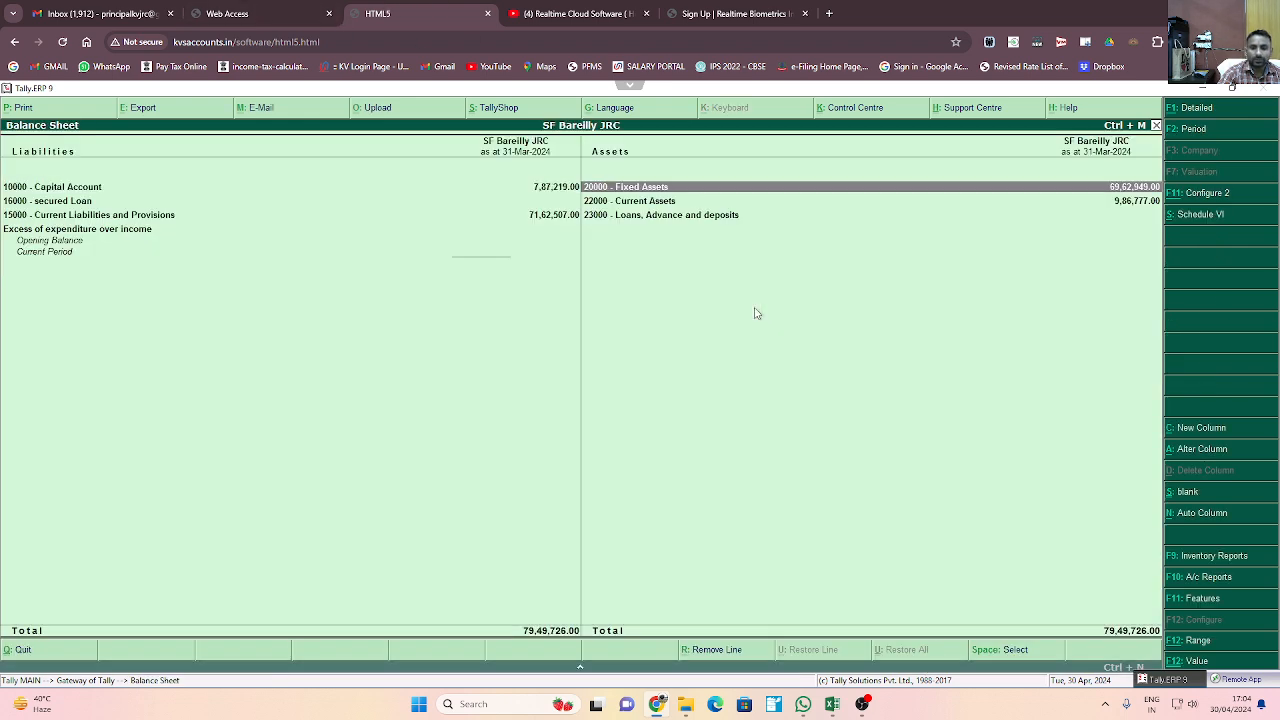
key("Escape")
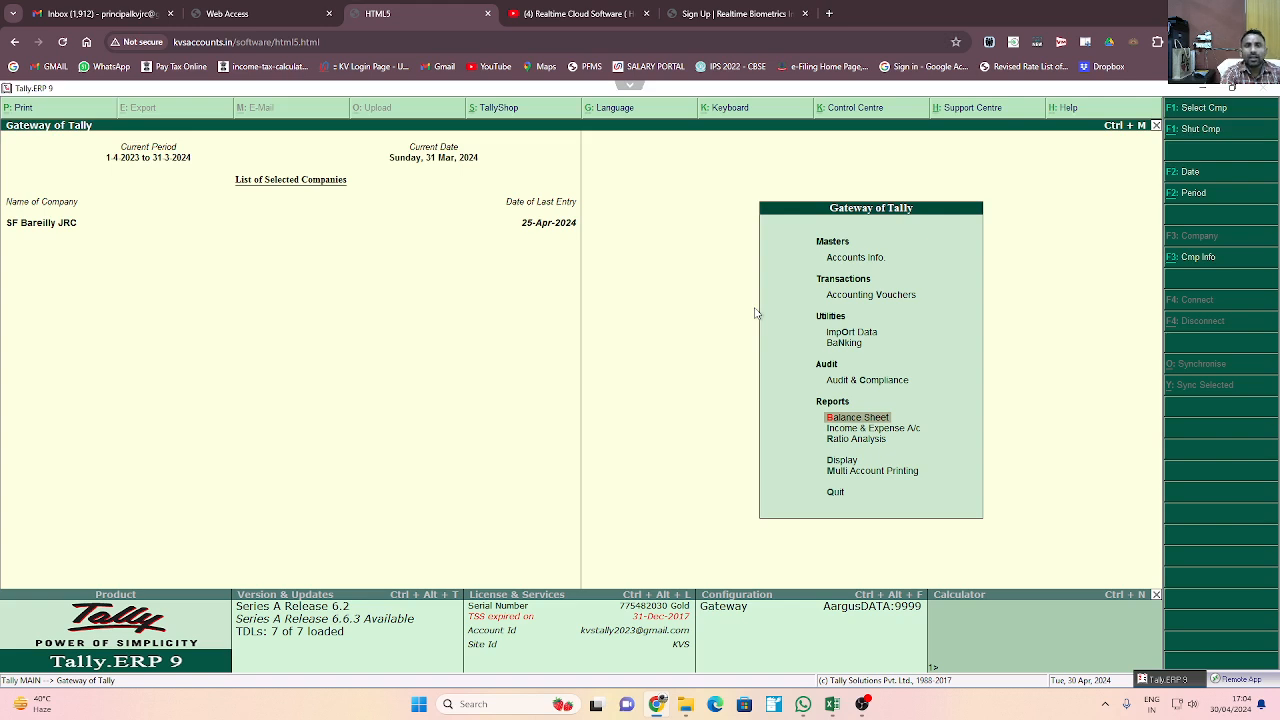
key("Return")
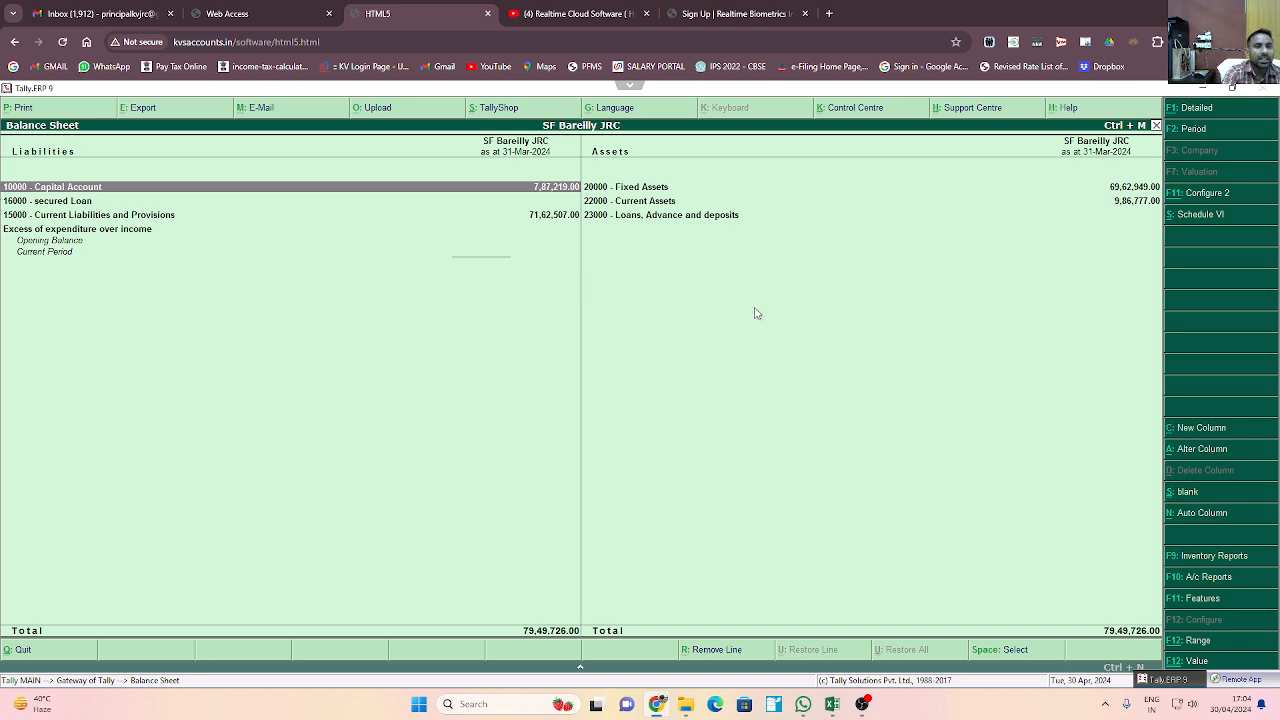
Drill down from Capital Account to the 10101 - Capital Fund-SF monthly summary and check its April ledger vouchers
key("Return")
key("Return")
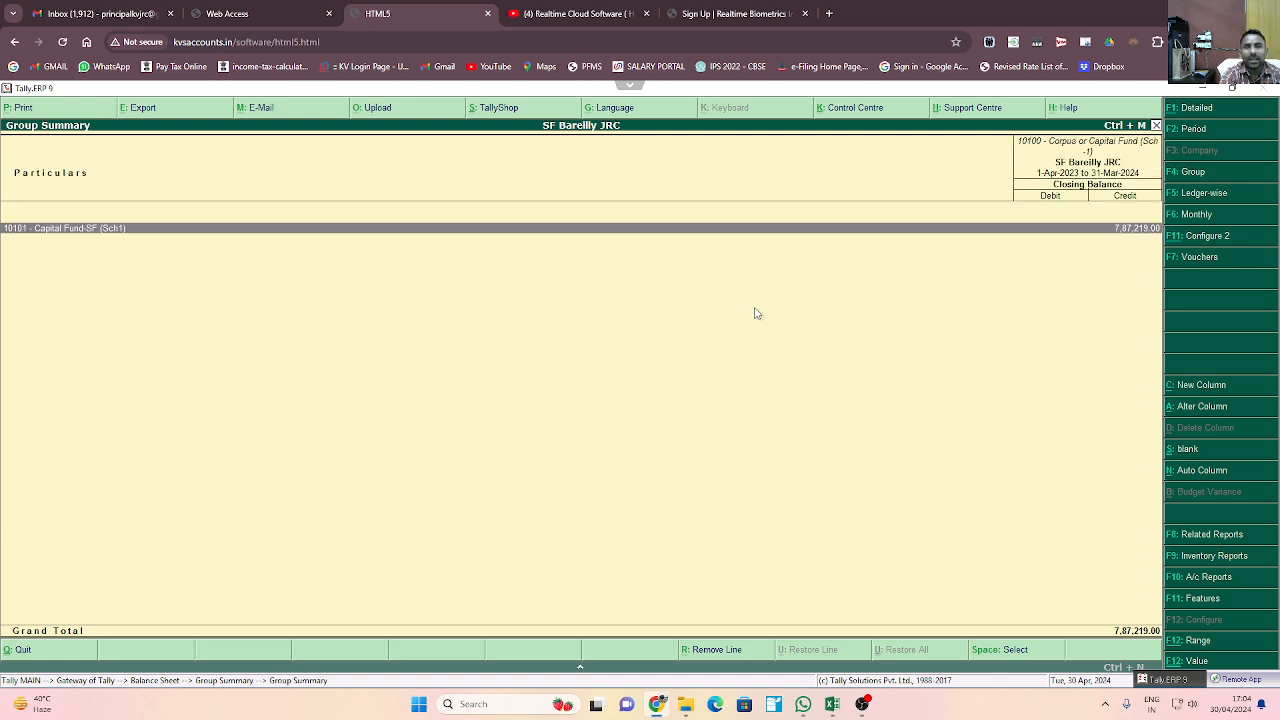
left_click(958, 237)
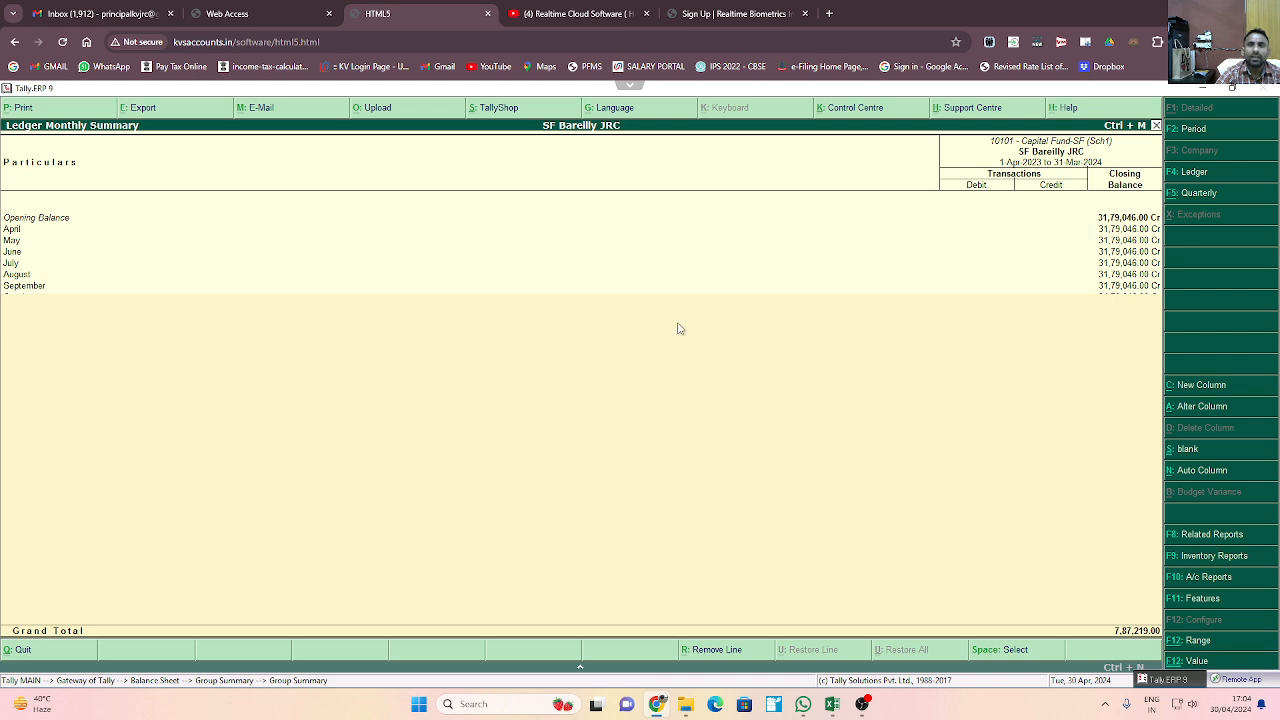
key("Return")
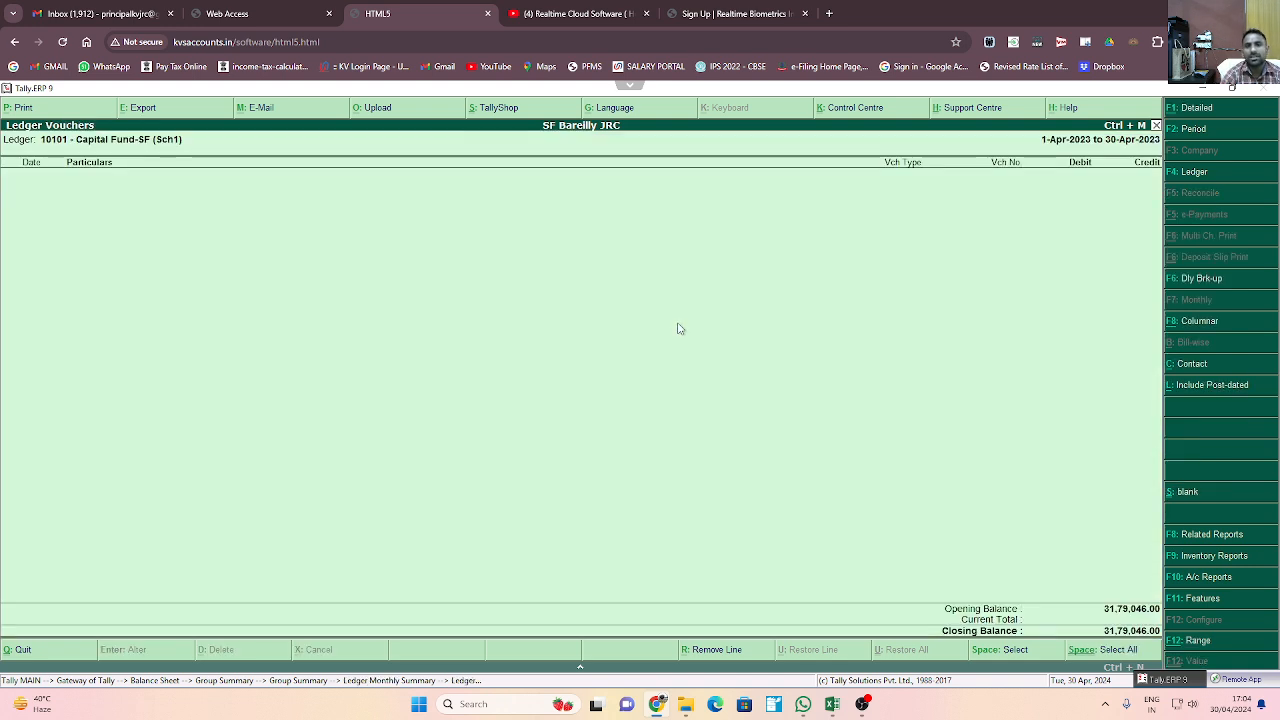
key("Escape")
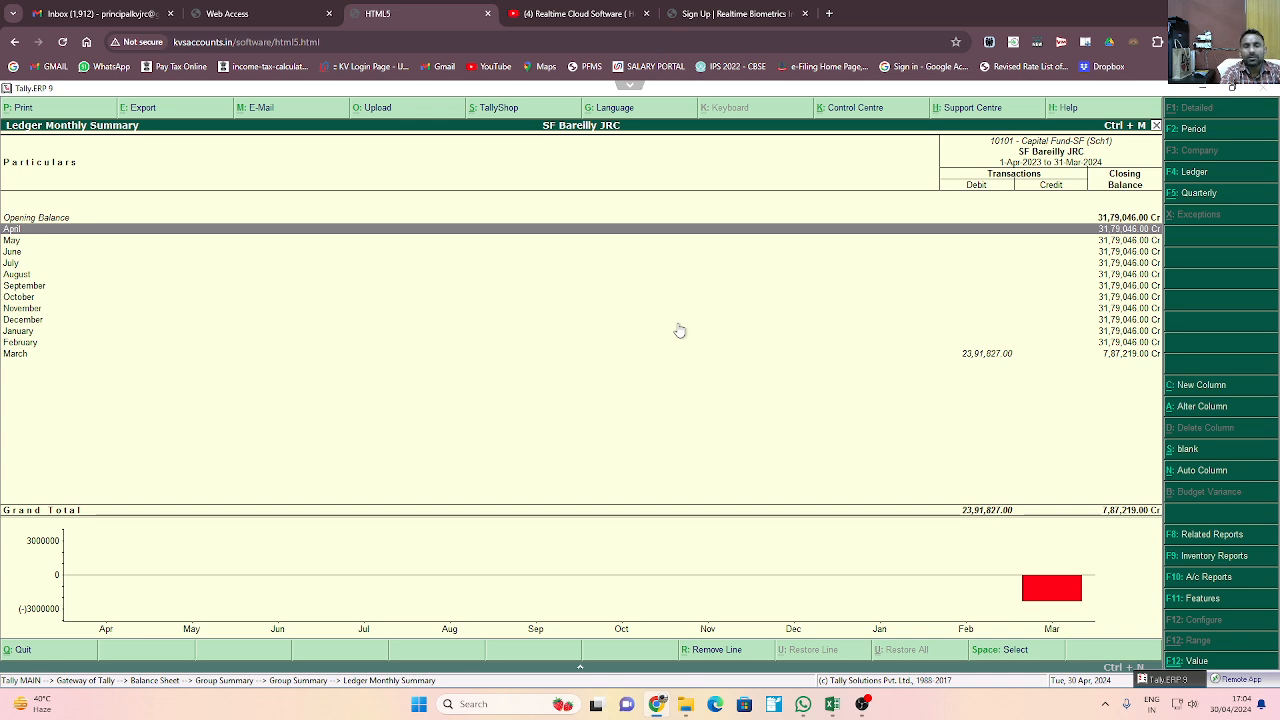
Examine the March entry in the Capital Fund-SF monthly summary and return to the balance sheet
key("Down")
key("Down")
key("Down")
key("Down")
key("Down")
key("Down")
key("Down")
key("Down")
key("Down")
key("Down")
key("Down")
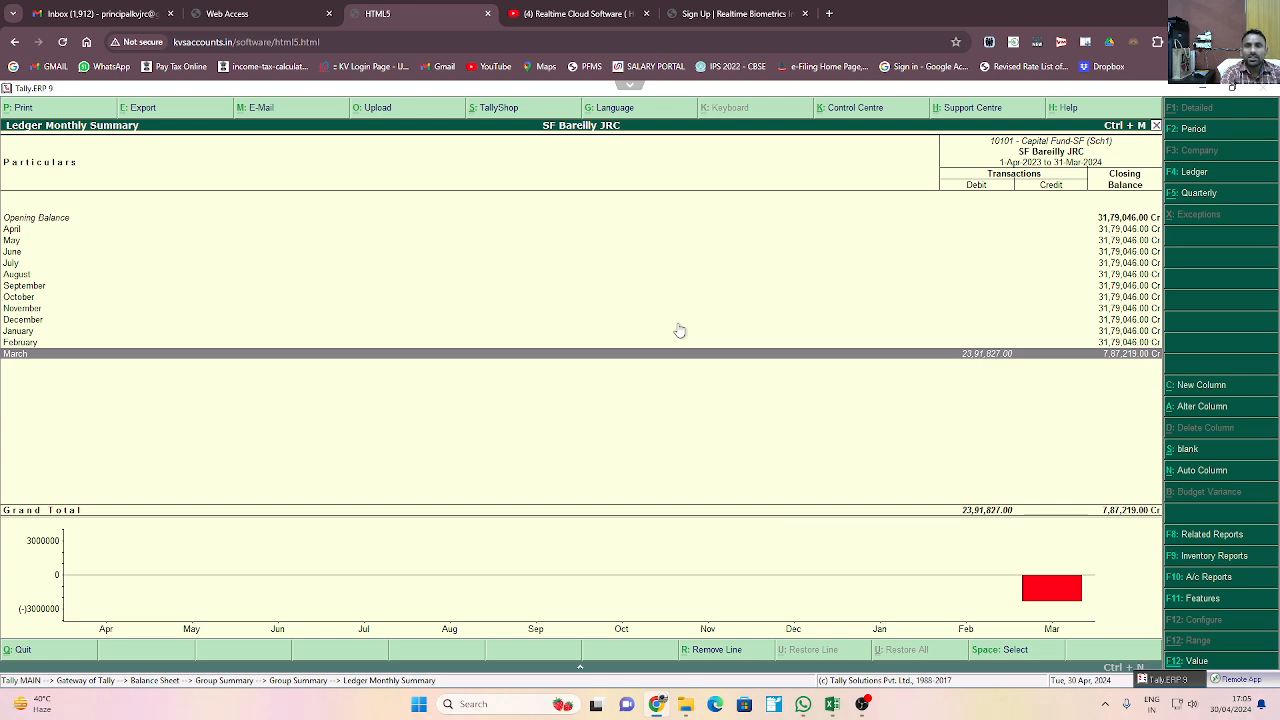
key("Escape")
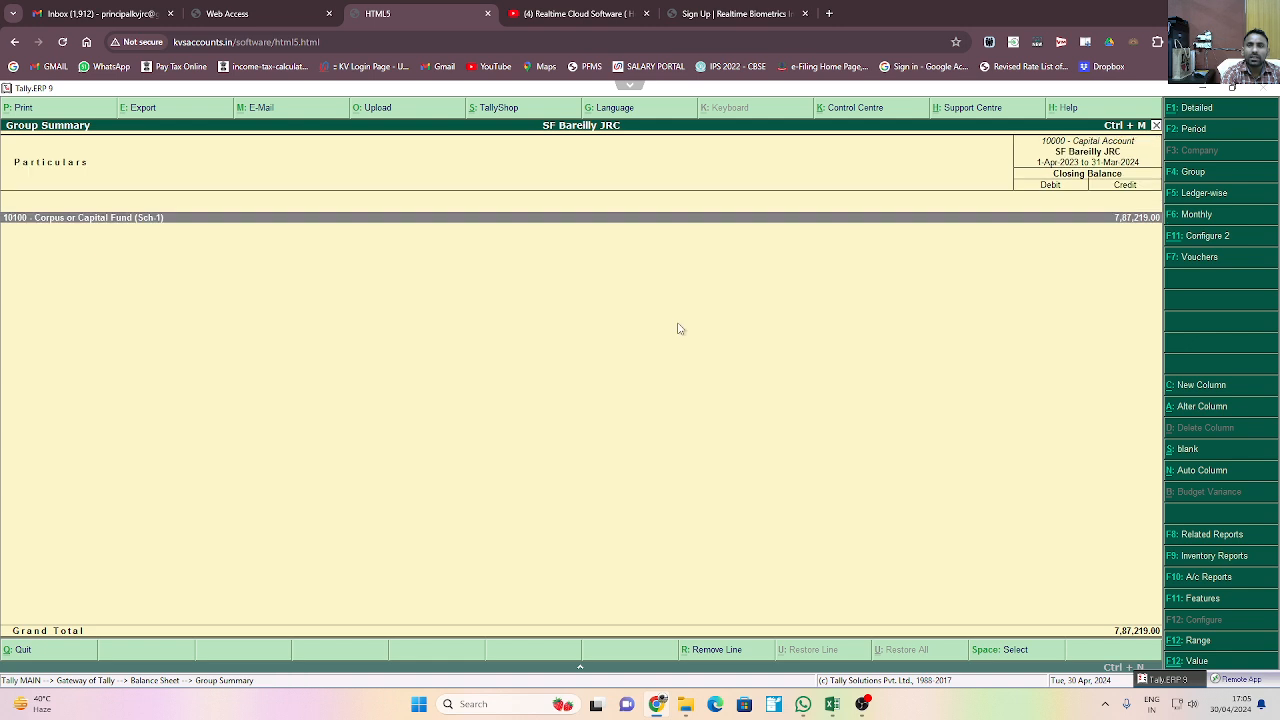
key("Escape")
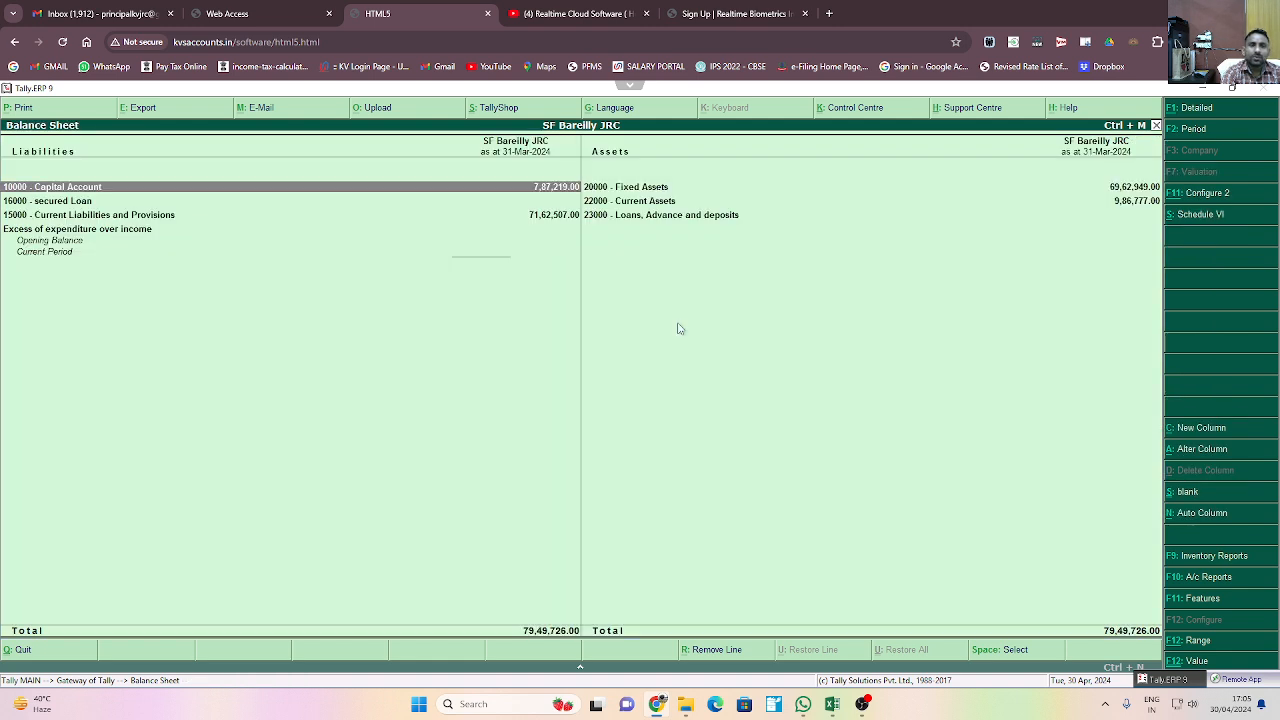
Review the Capital Account group summary once more and return to the Gateway of Tally without quitting
key("Return")
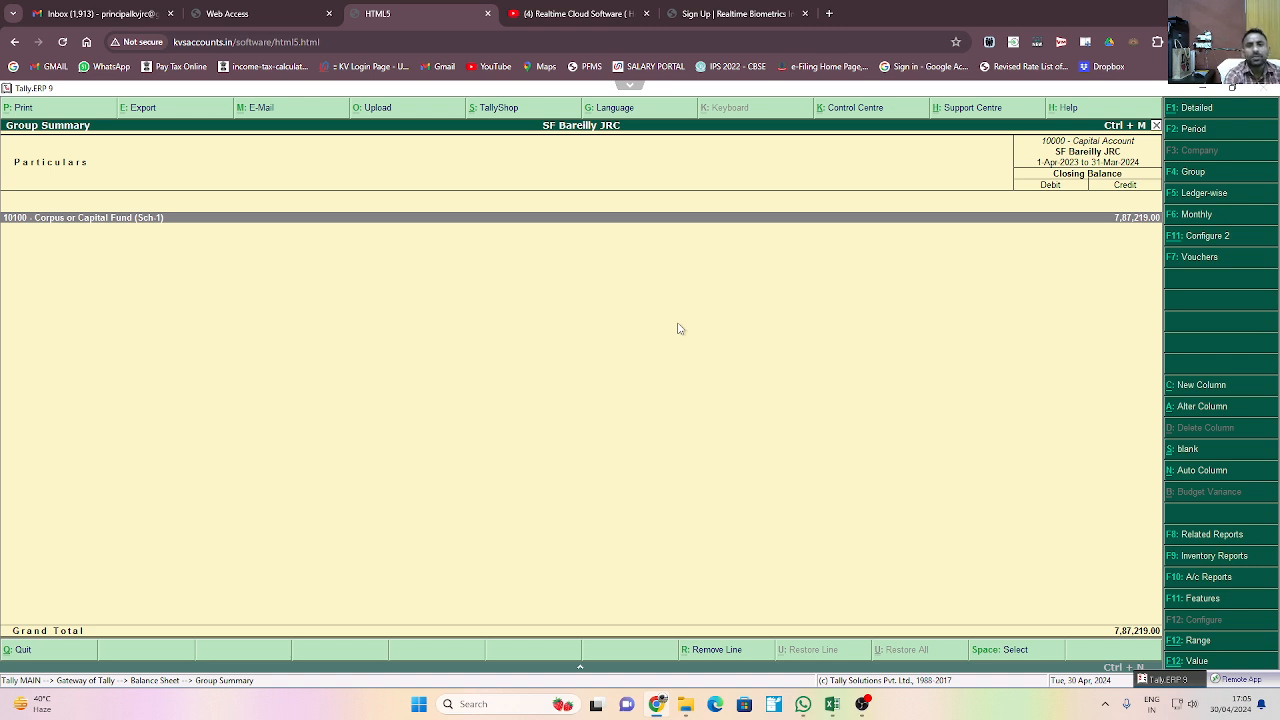
key("Escape")
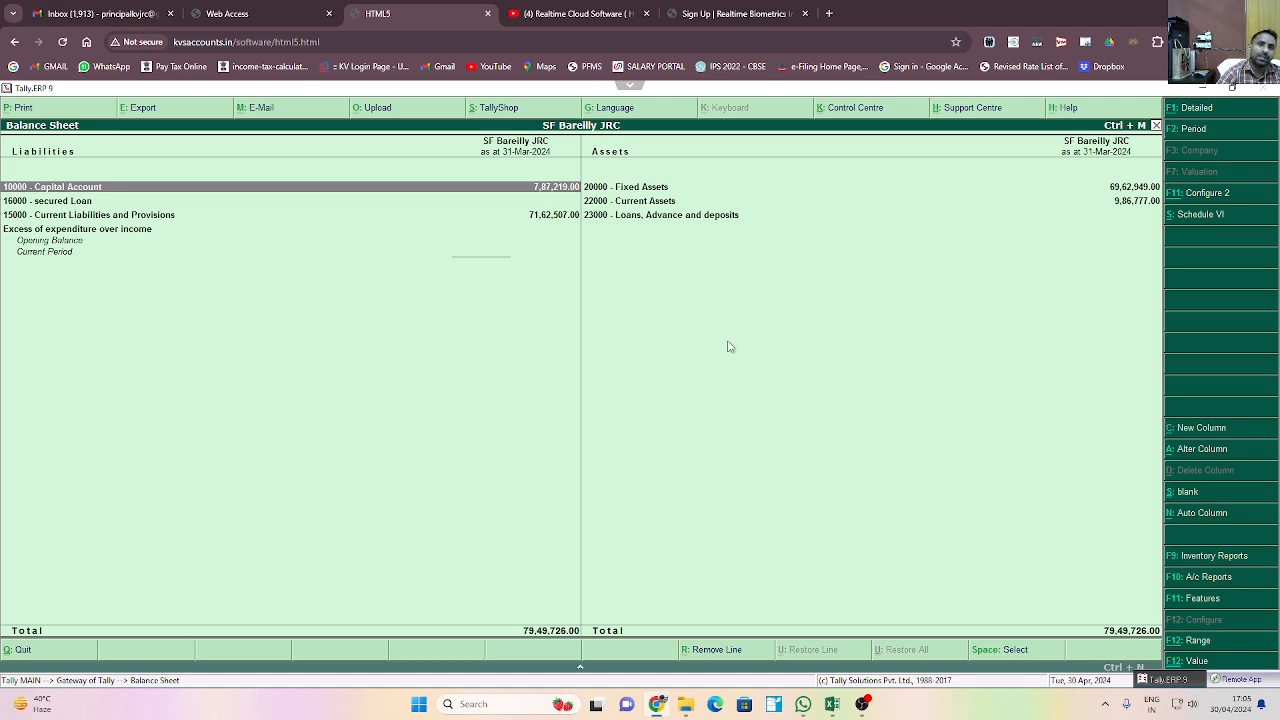
key("Escape")
key("Escape")
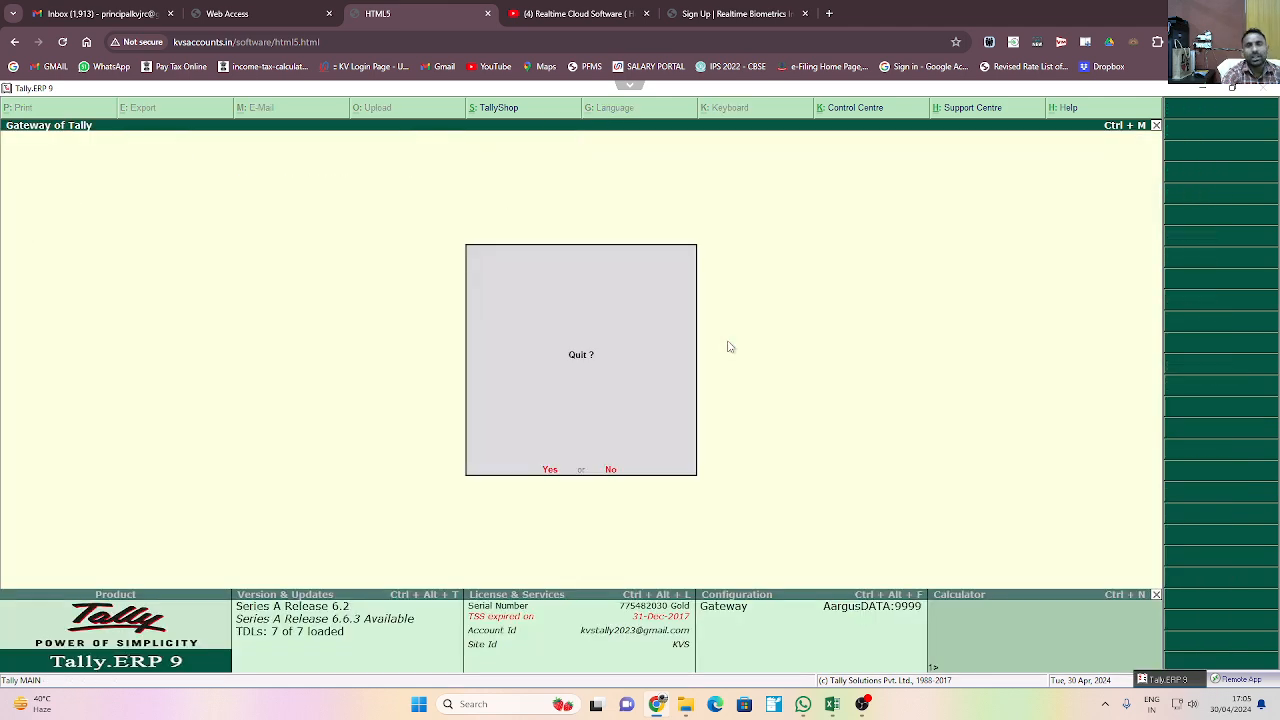
key("Escape")
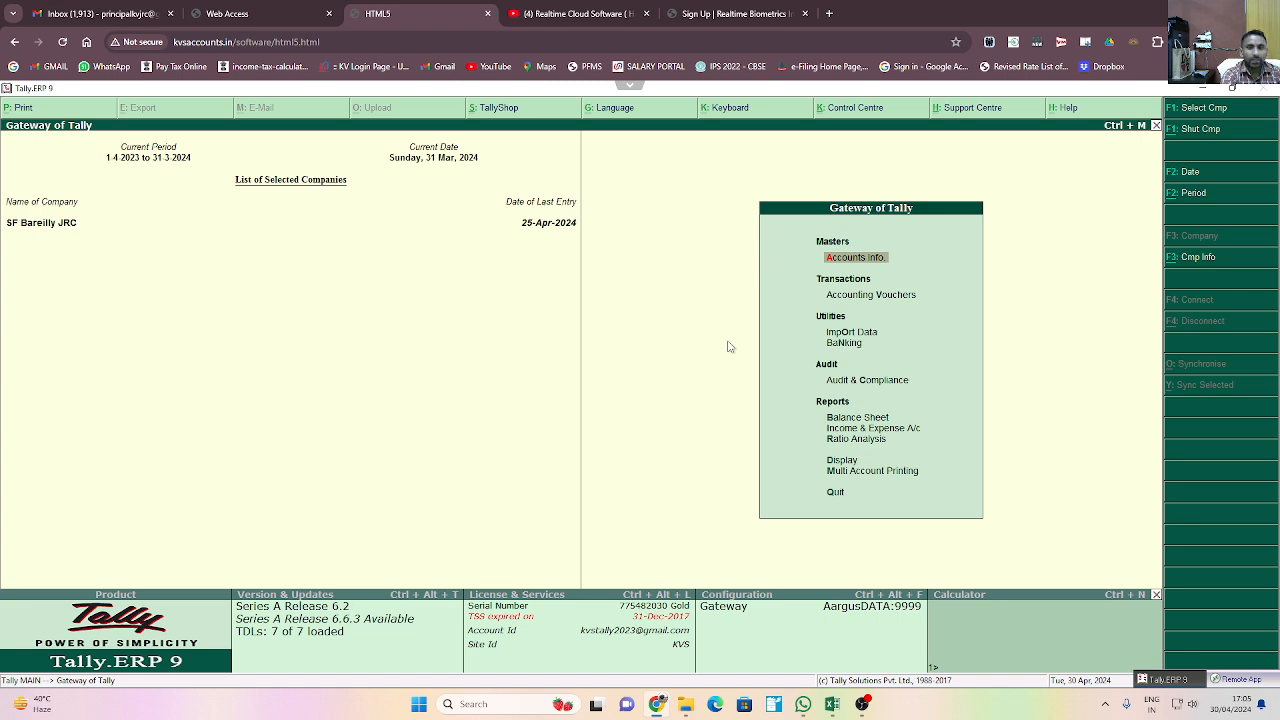
Review the special journal vouchers in the Day Book for 31 Mar 2024 and return to the Gateway of Tally
key("d")
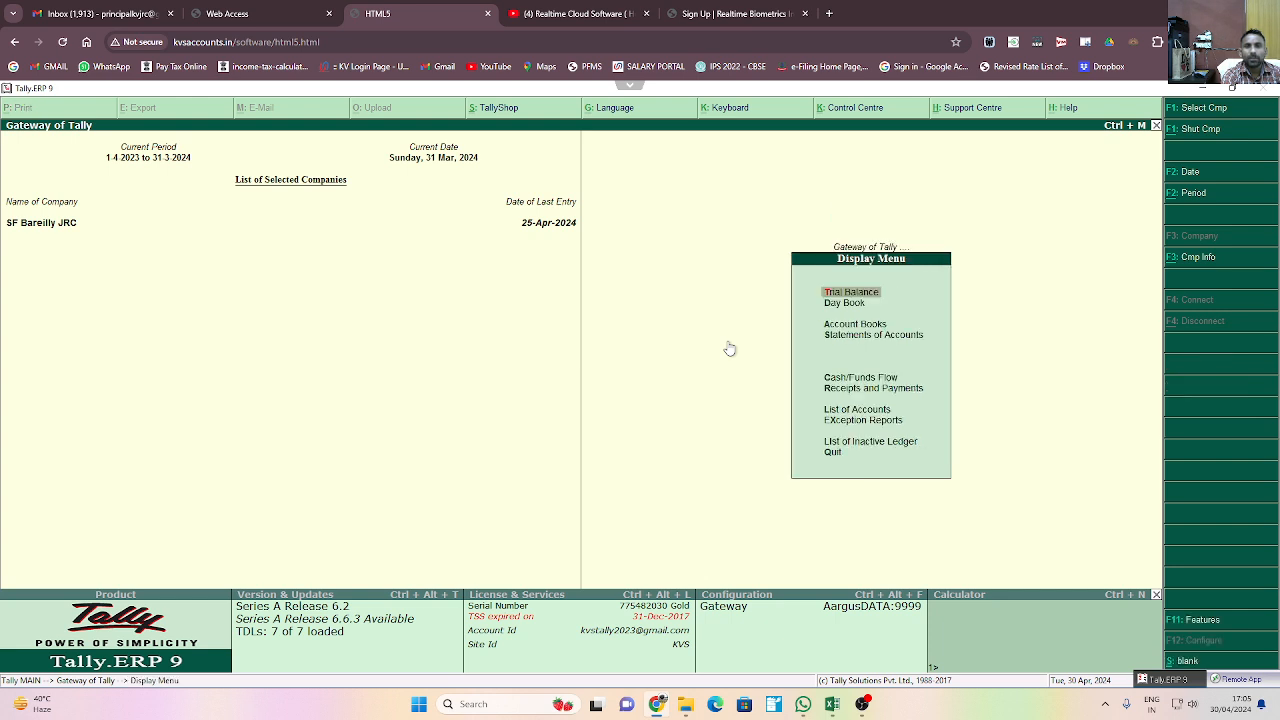
key("y")
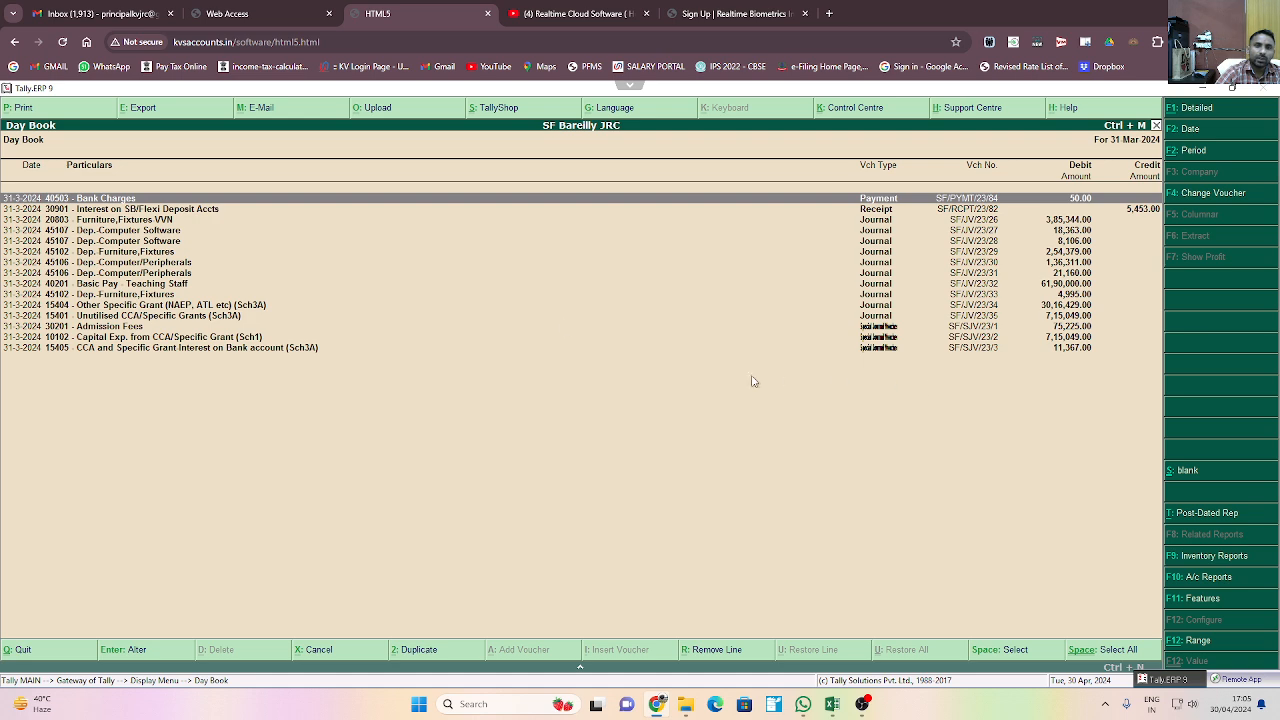
left_click(103, 340)
left_click(101, 350)
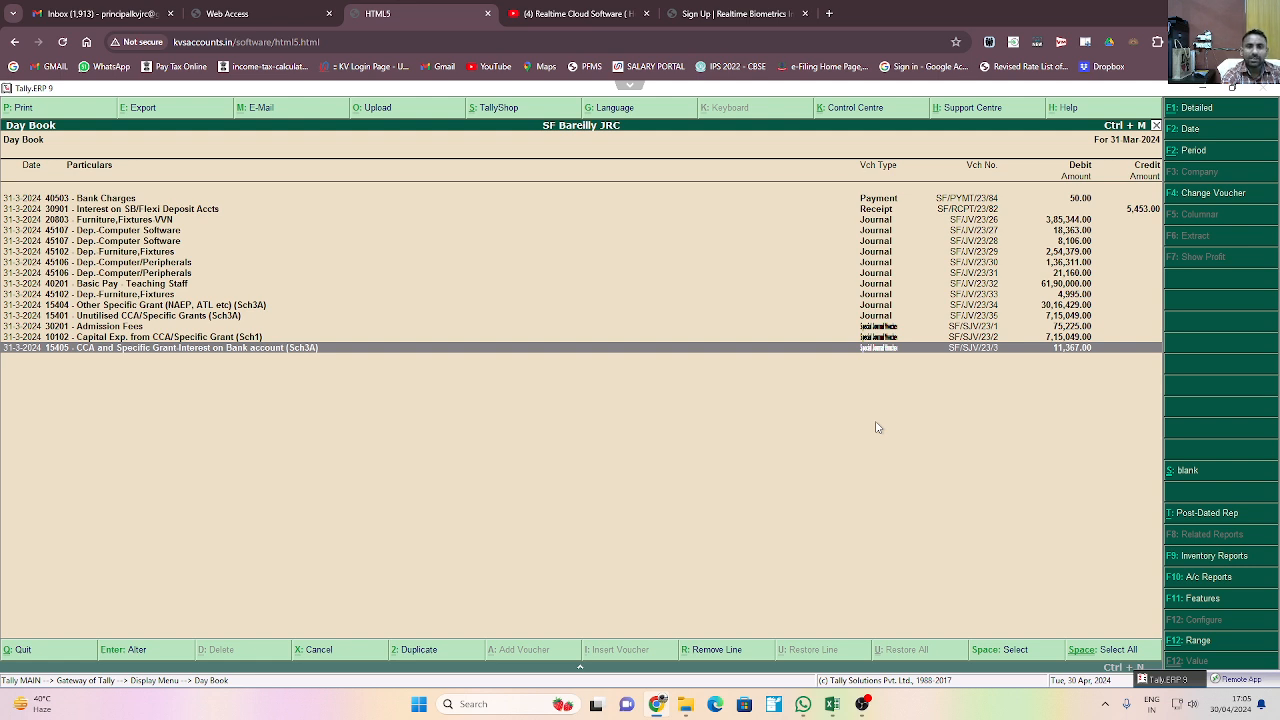
key("Escape")
key("Escape")
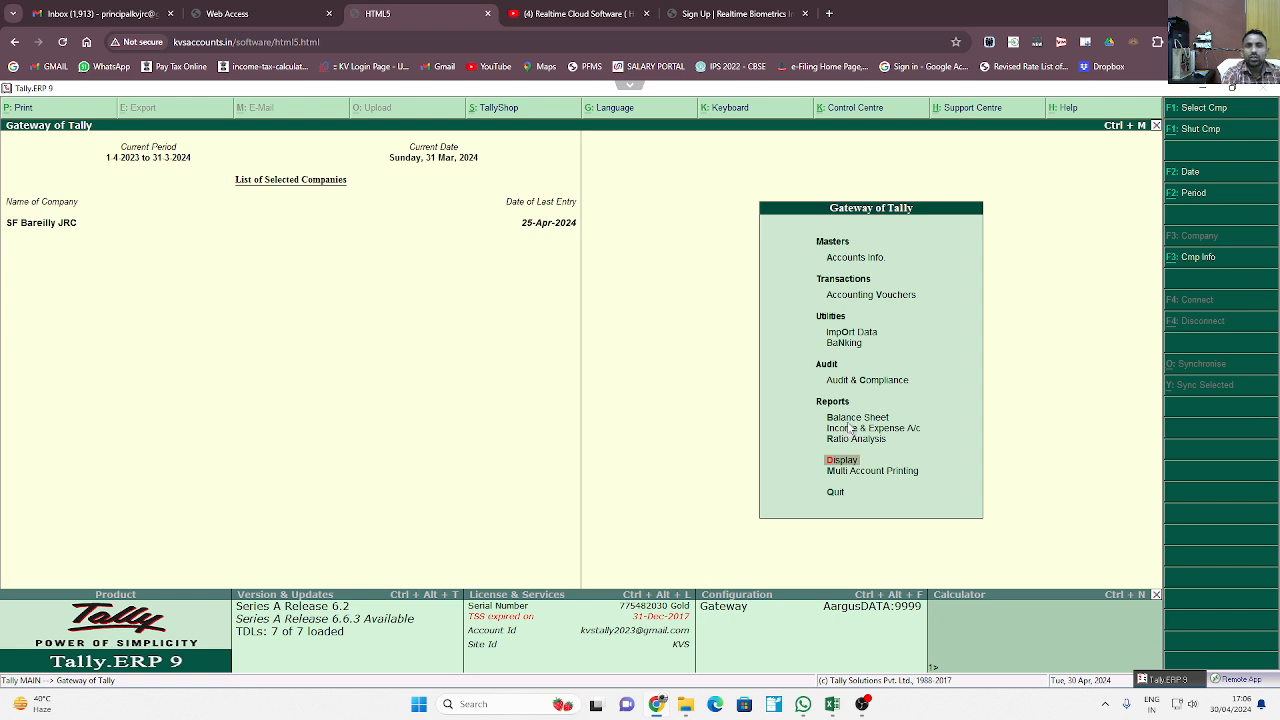
Change the current period to run from 1-4-2024 to 31-3-2025
key("alt+F2")
type("1.")
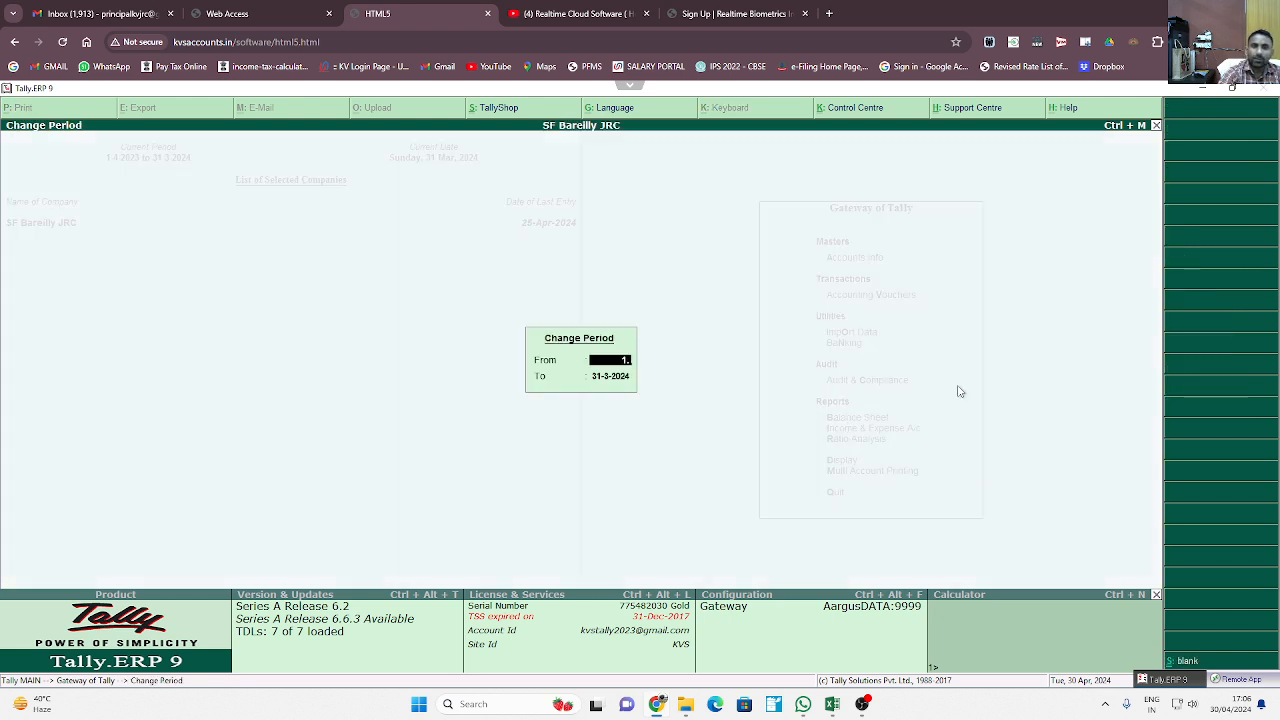
type("4.2024")
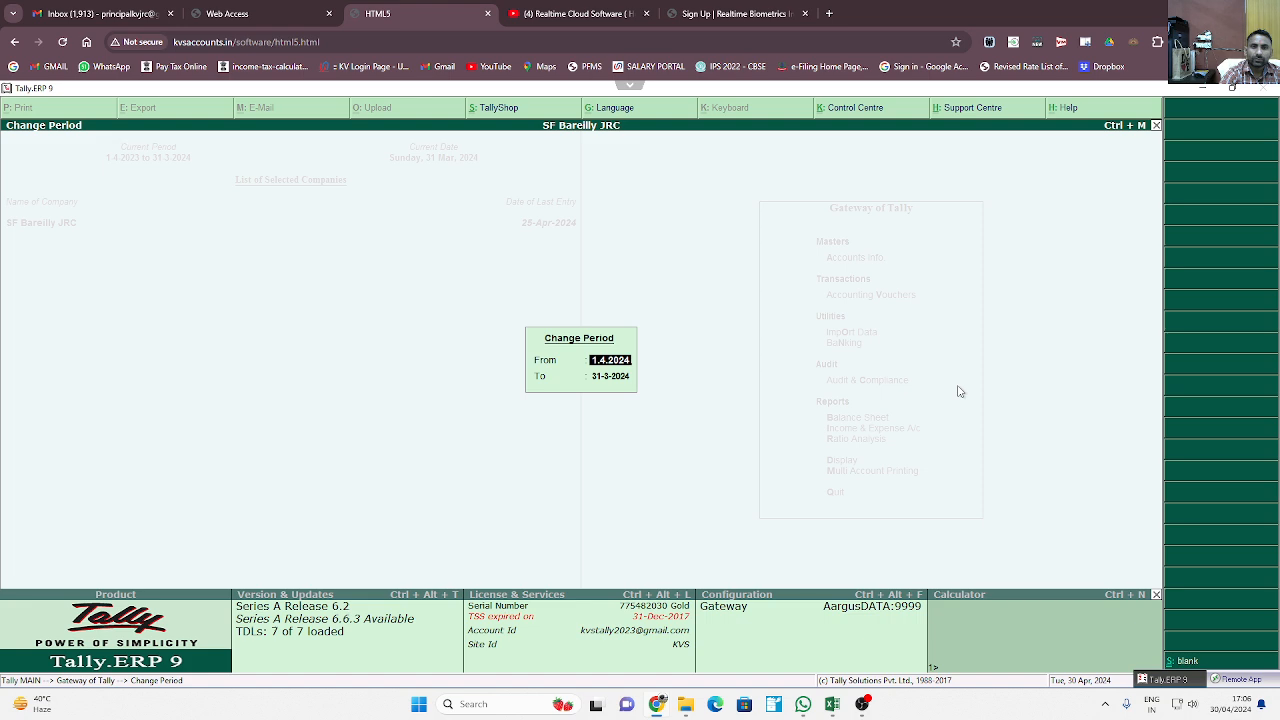
key("Return")
type("31.03.2")
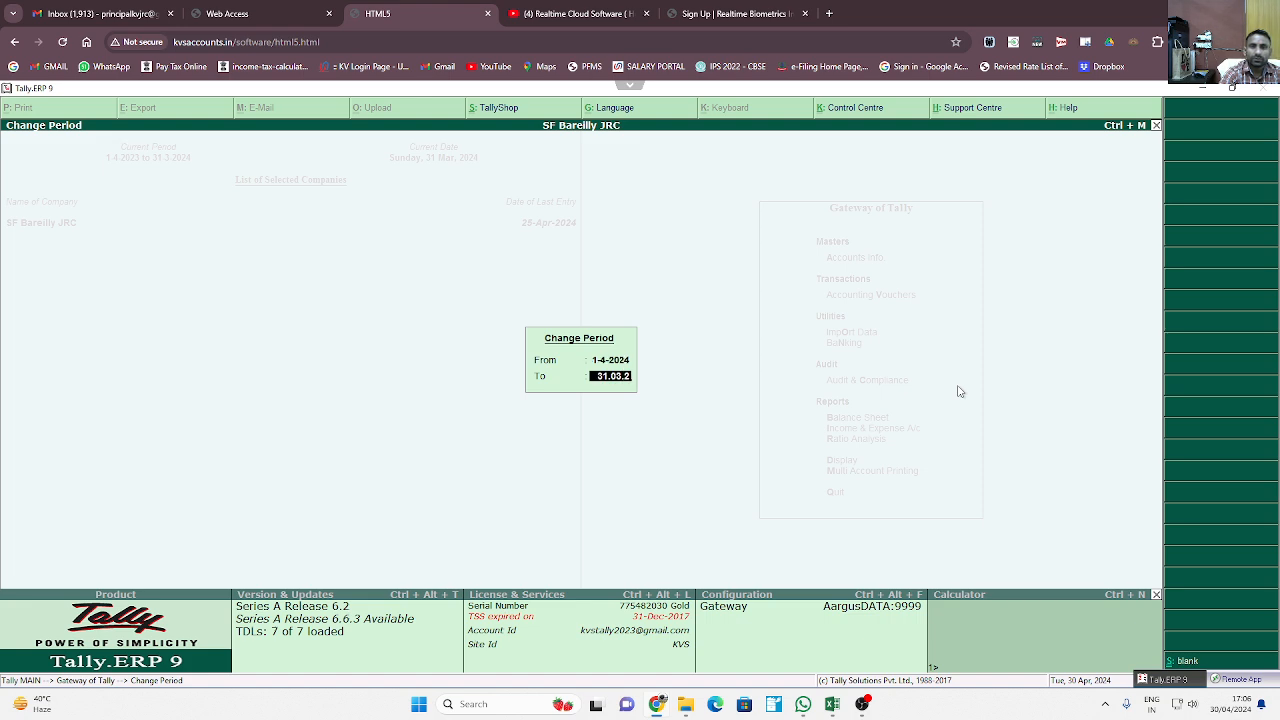
type("025")
key("Return")
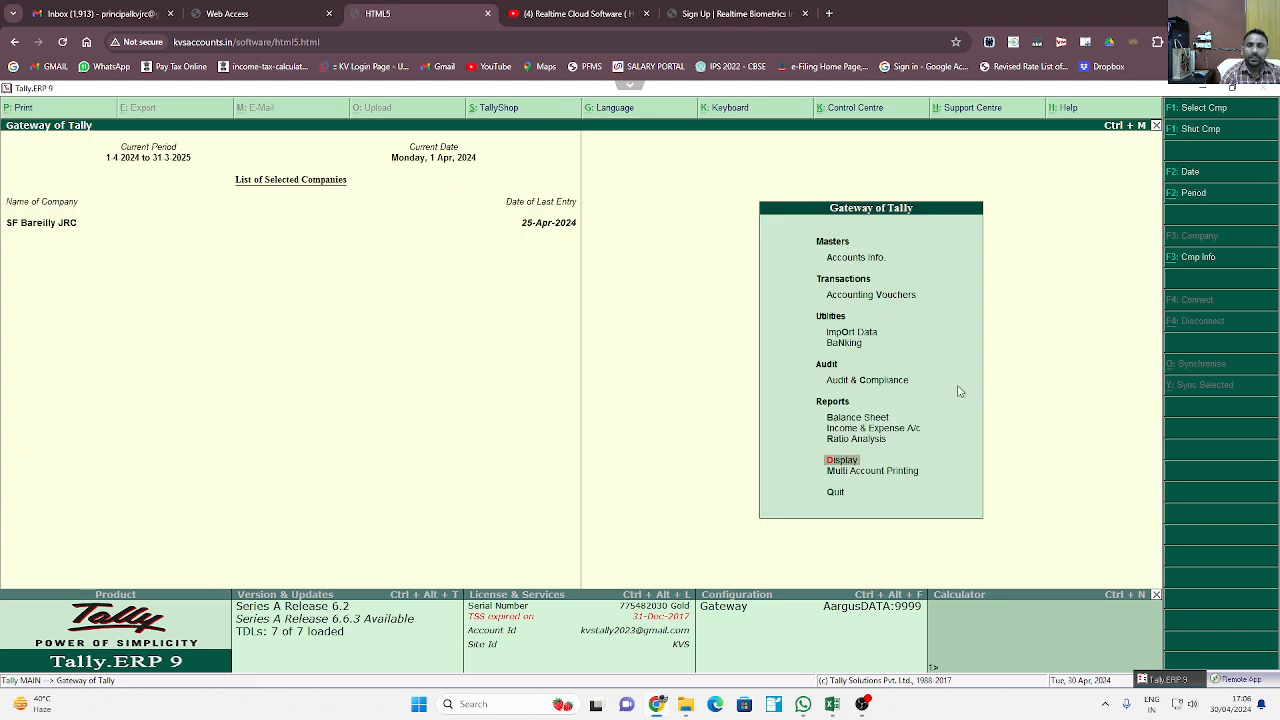
Open the balance sheet for the new period and review its Capital Account and Current Liabilities and Provisions lines
key("Up")
key("Up")
key("Up")
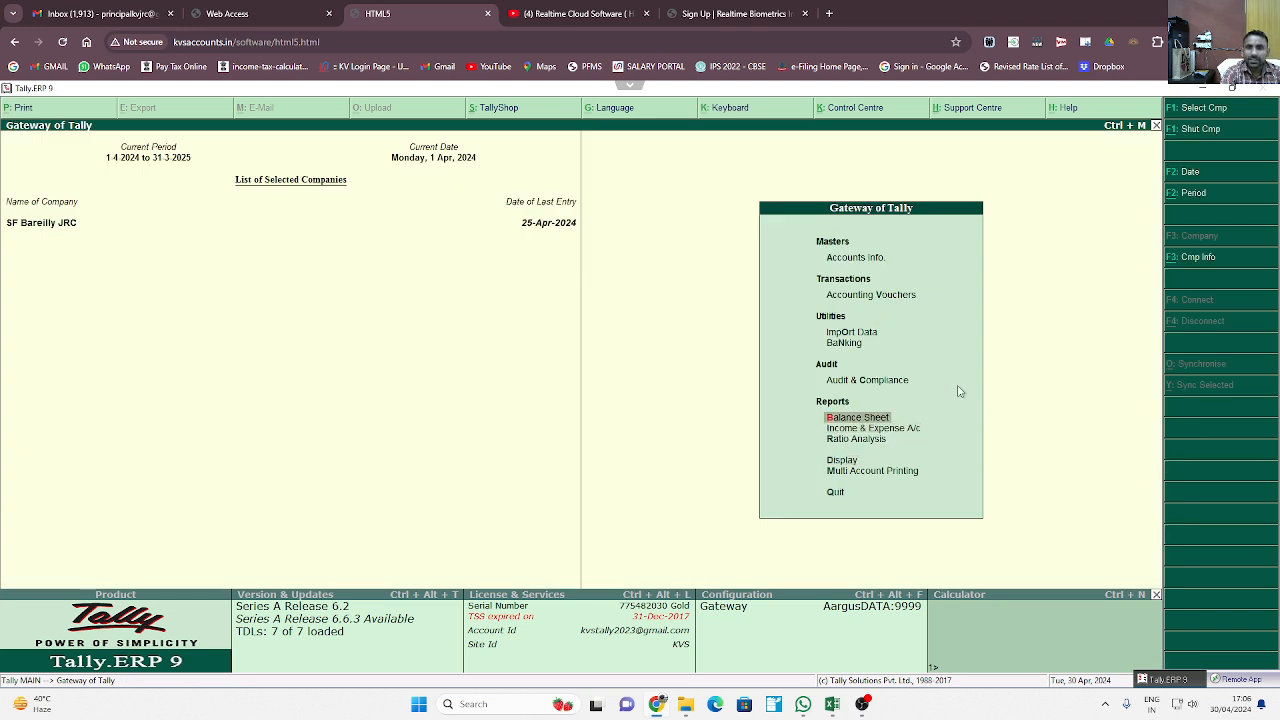
key("Return")
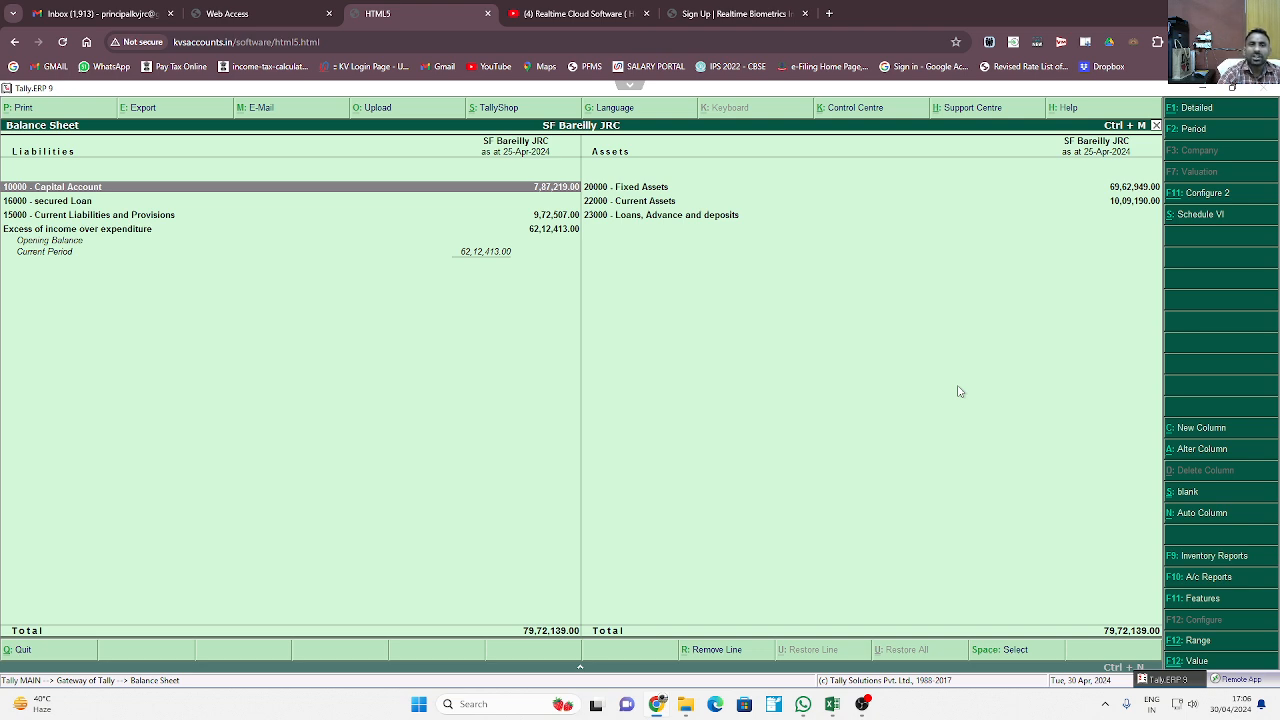
key("Return")
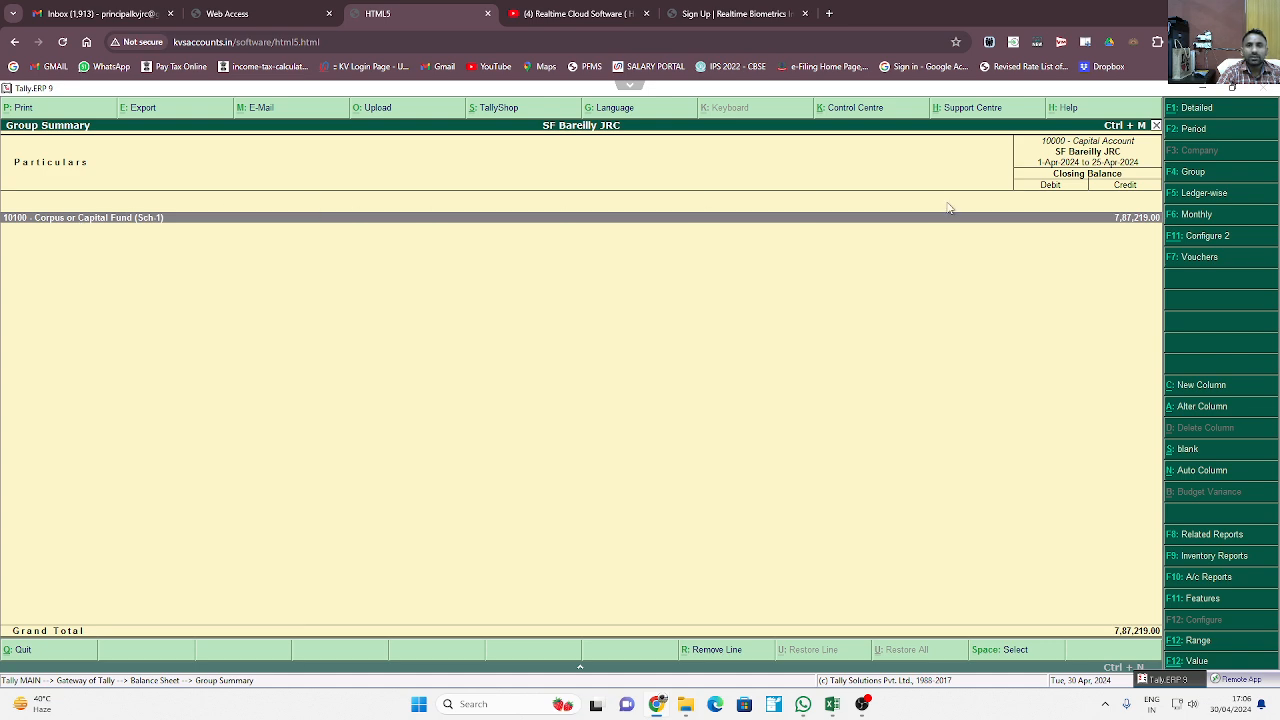
key("Escape")
key("Escape")
key("Return")
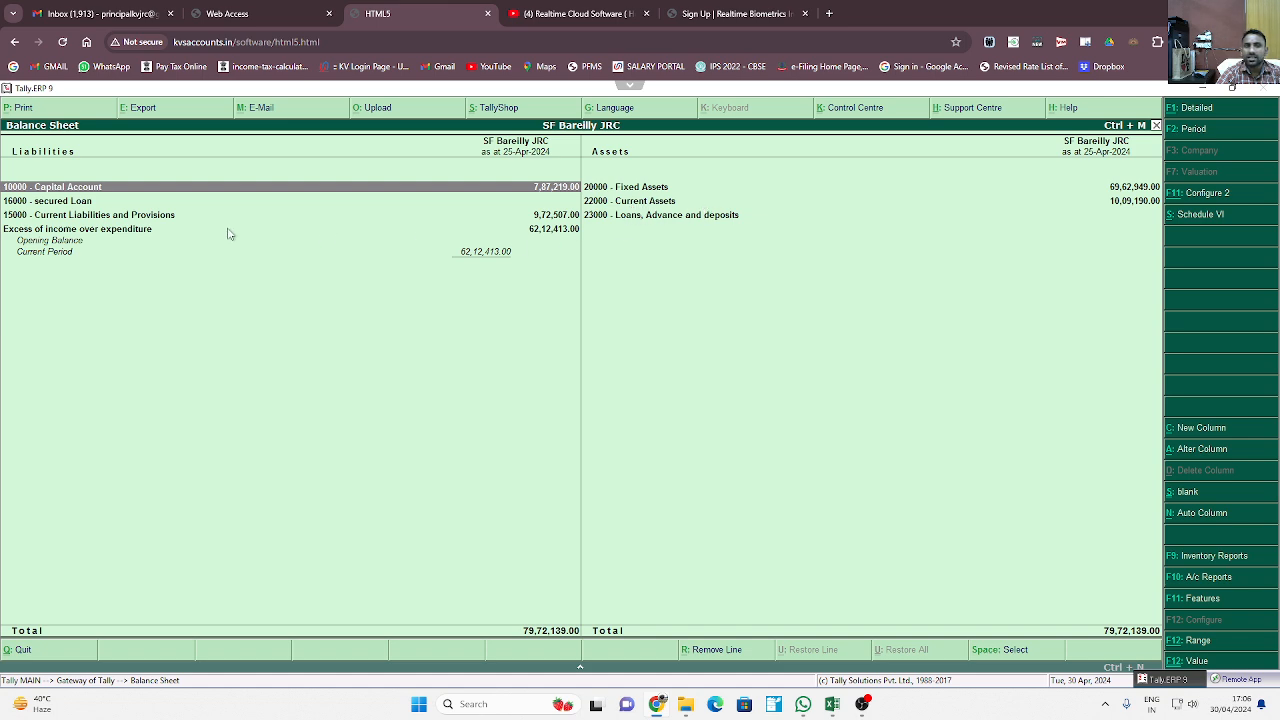
left_click(90, 216)
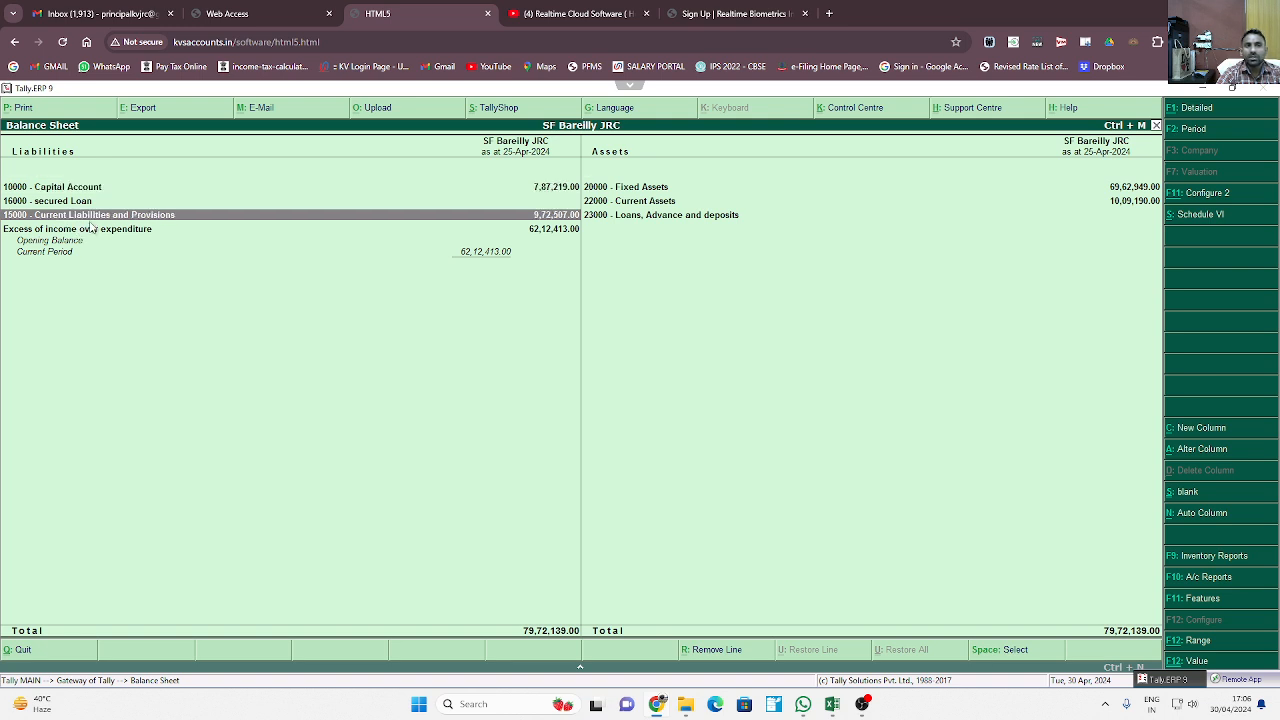
left_click(544, 189)
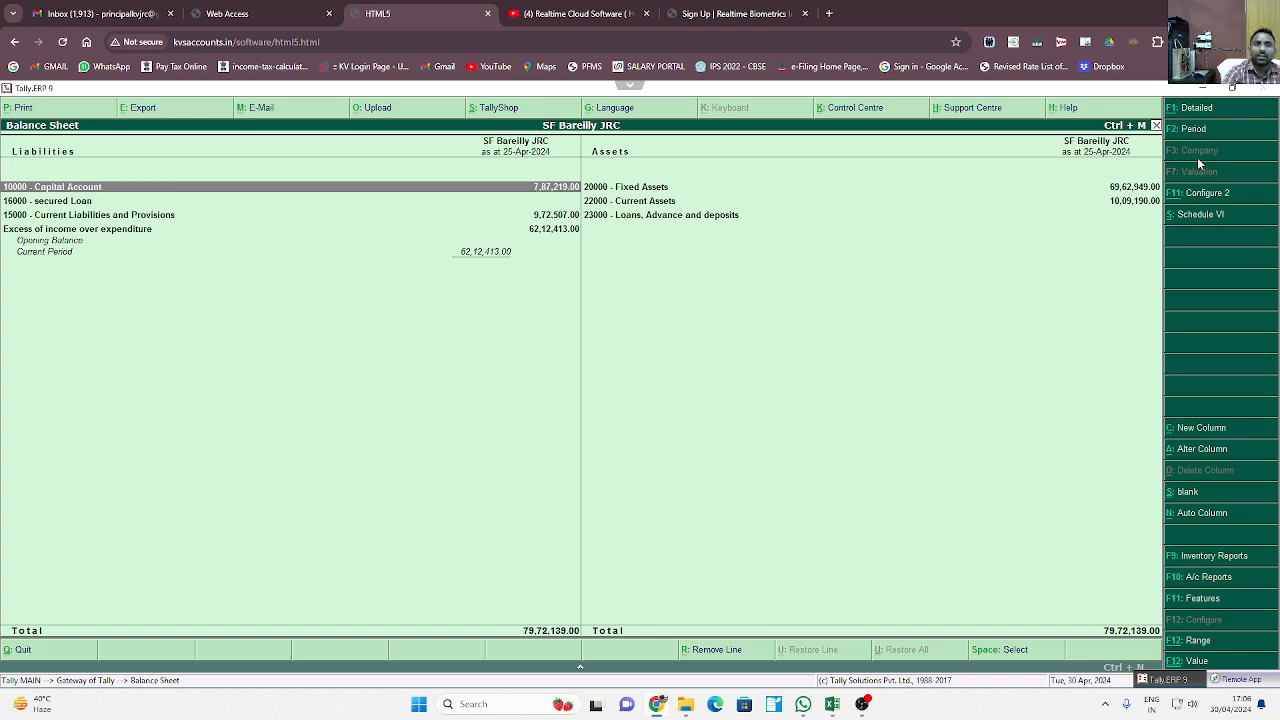
Drill down from Capital Account to the Capital Fund-SF monthly summary, check its opening balance, and return to the balance sheet
key("Return")
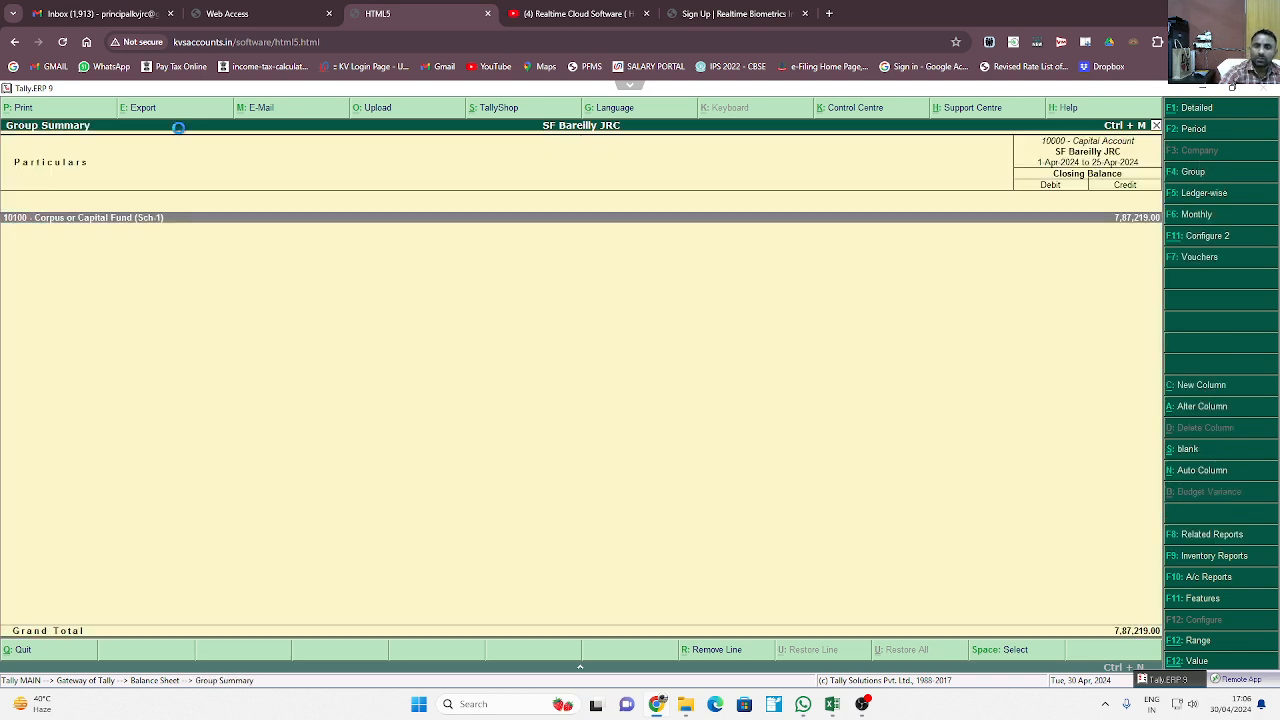
key("Return")
key("Return")
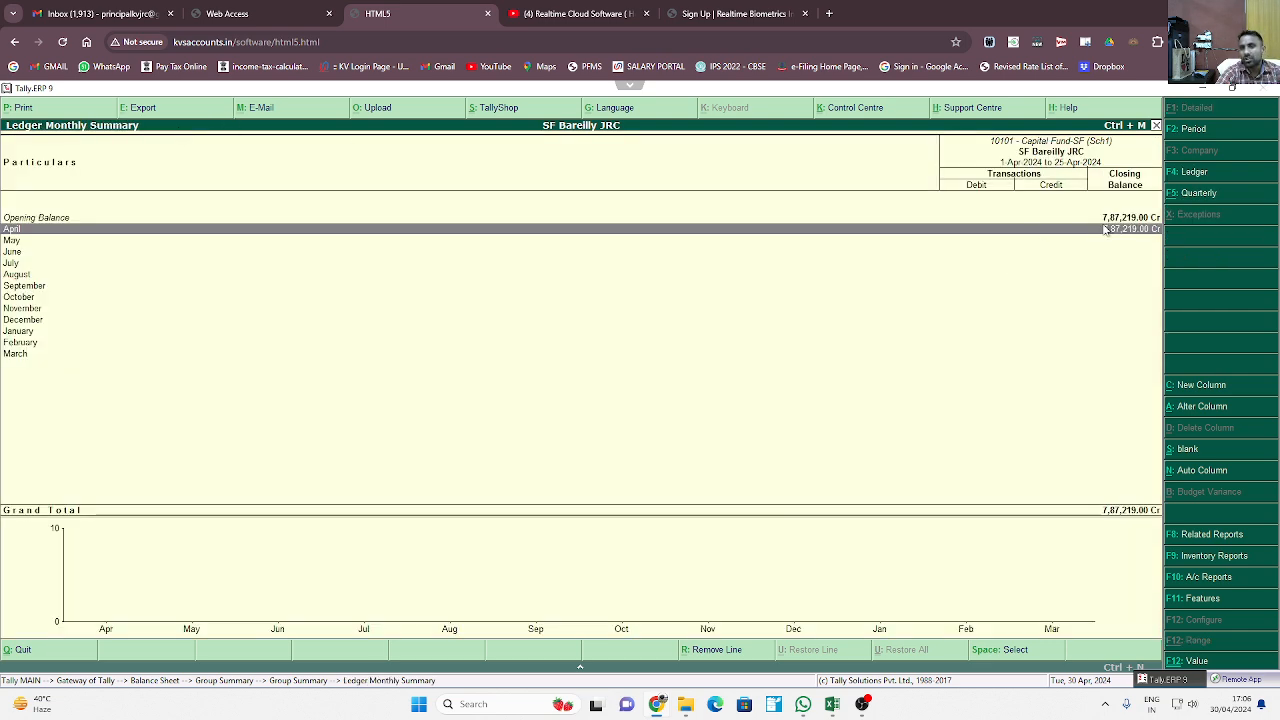
key("Escape")
key("Escape")
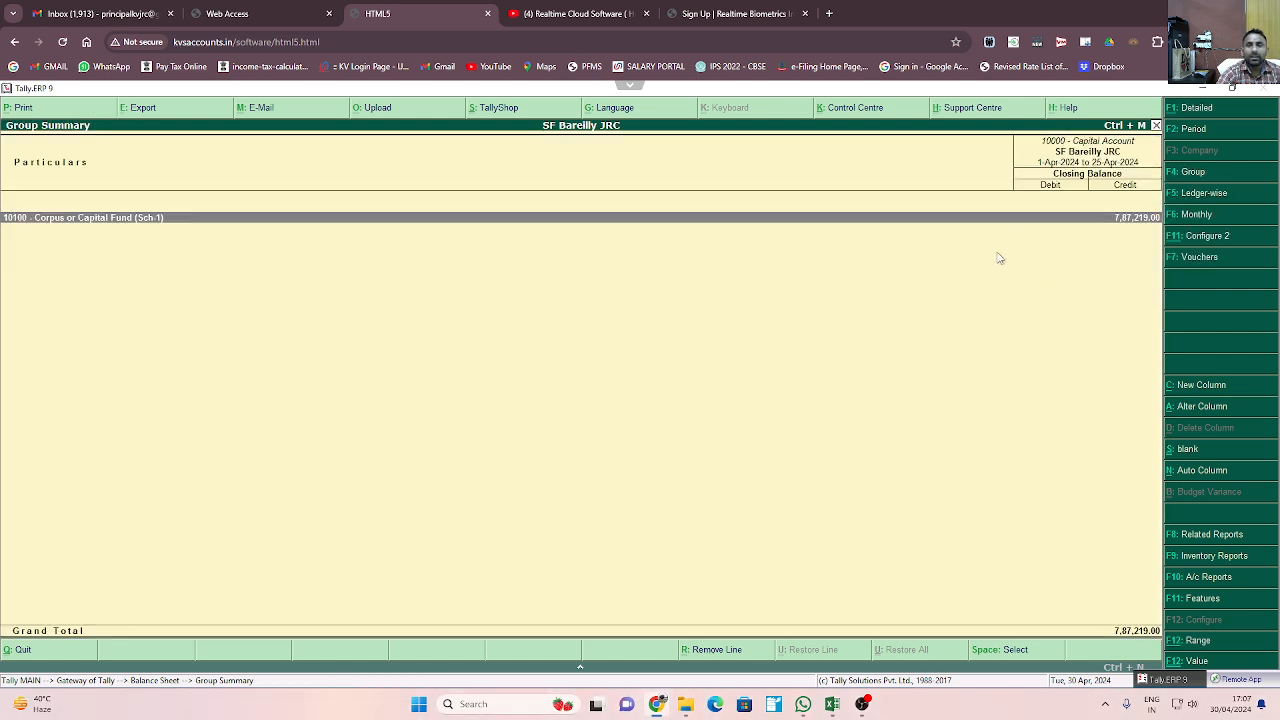
key("Escape")
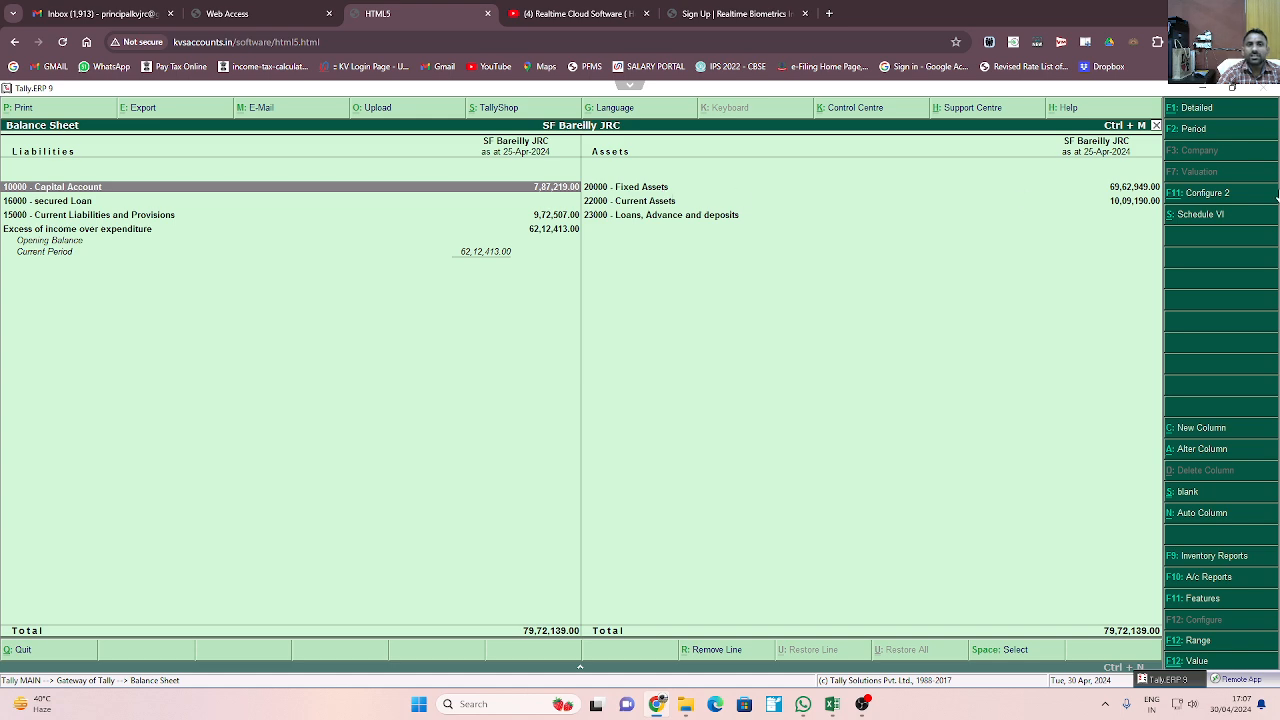
Drill down from Fixed Assets through Tangible Assets-CCA to the Accum. Dep.-Computer/Peripherals-CCA monthly summary and check its opening balance
key("Right")
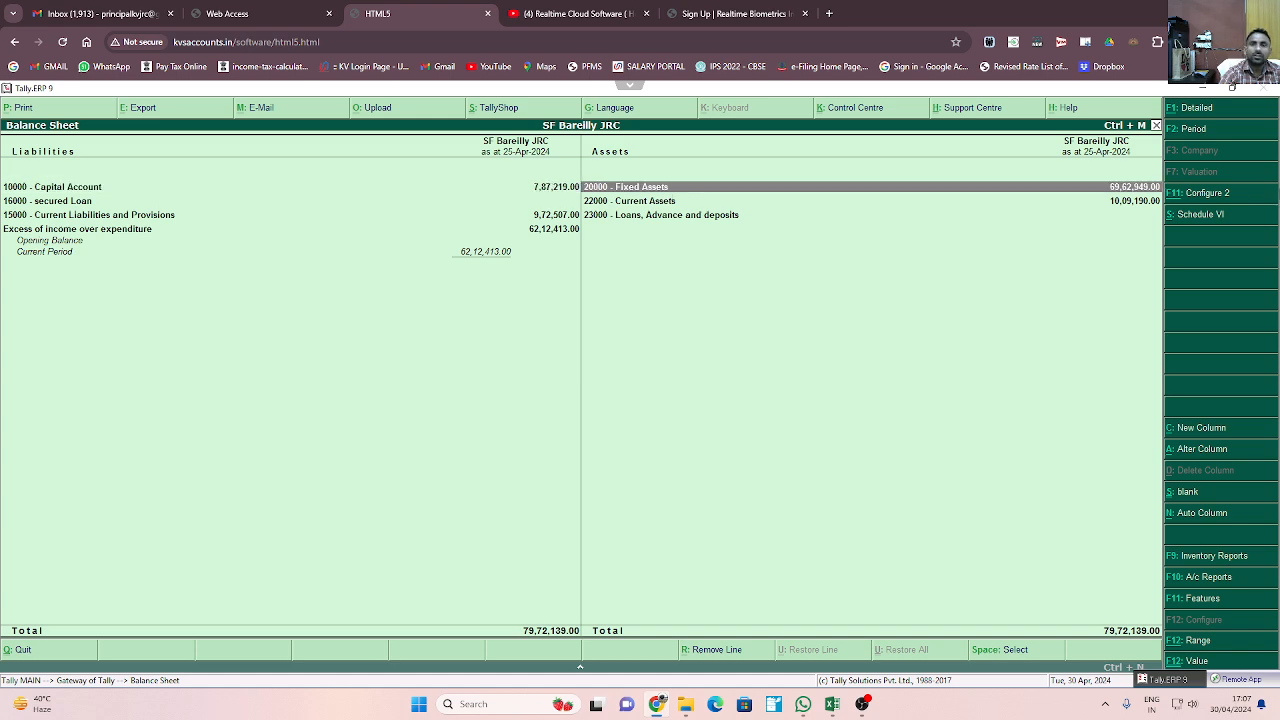
key("Return")
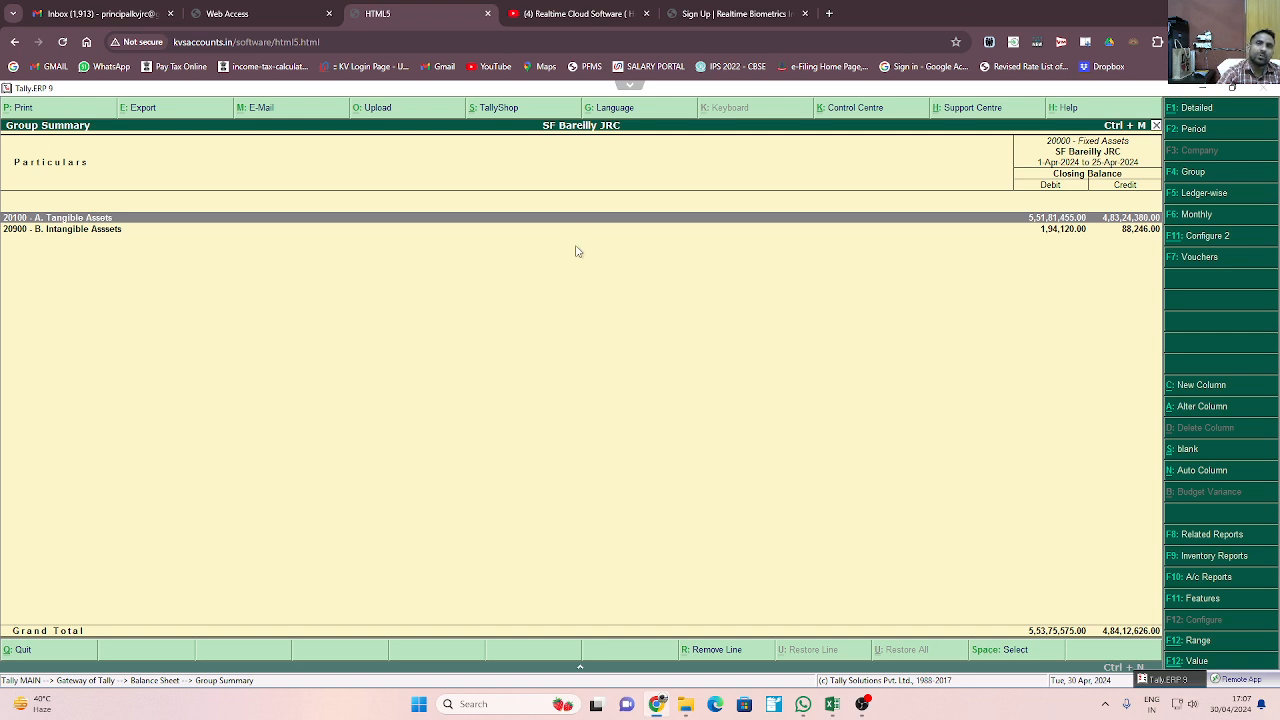
key("Return")
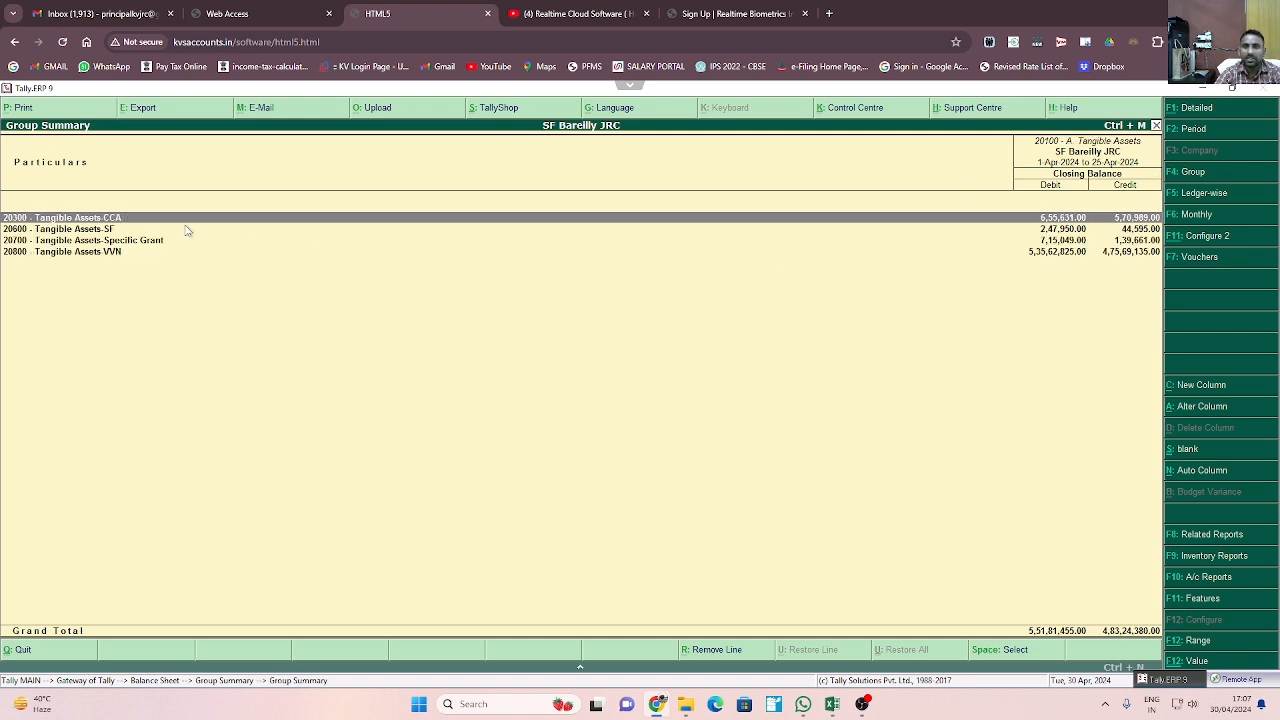
key("Return")
key("Return")
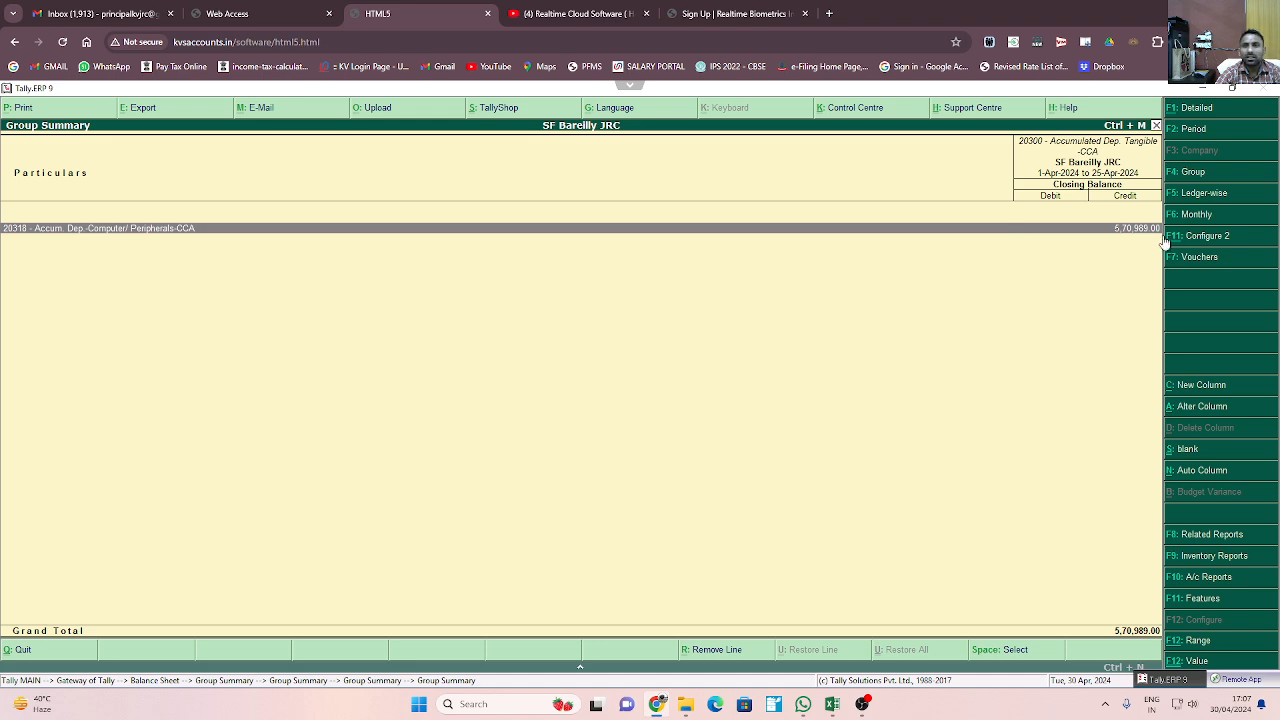
key("Return")
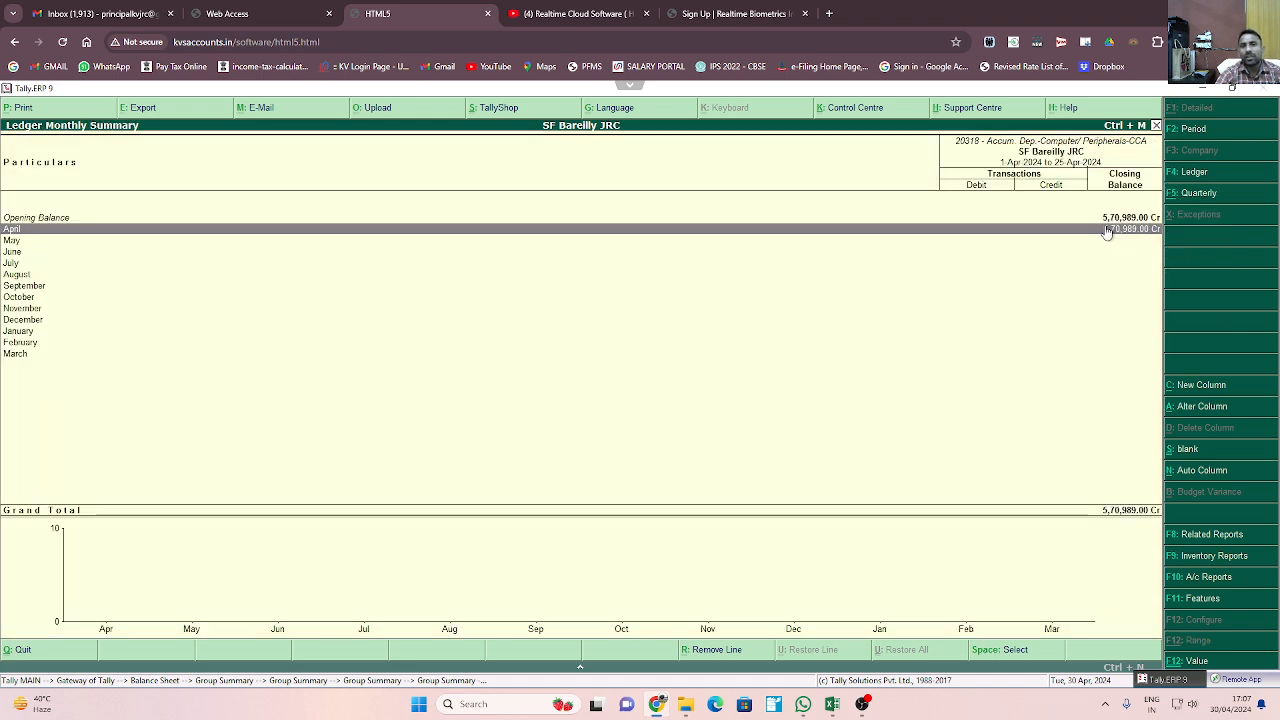
Go back to the Tangible Assets-CCA group and check the opening balance in the Computer/Peripherals-CCA ledger's monthly summary
key("Escape")
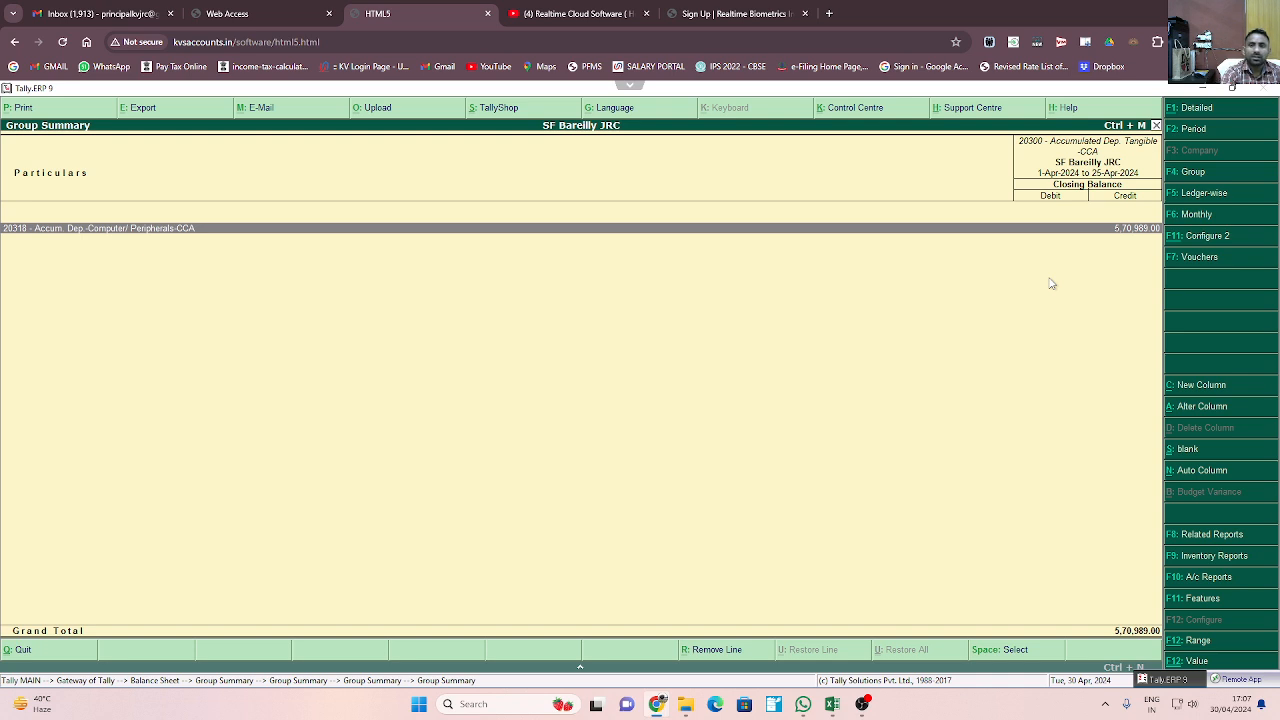
key("Escape")
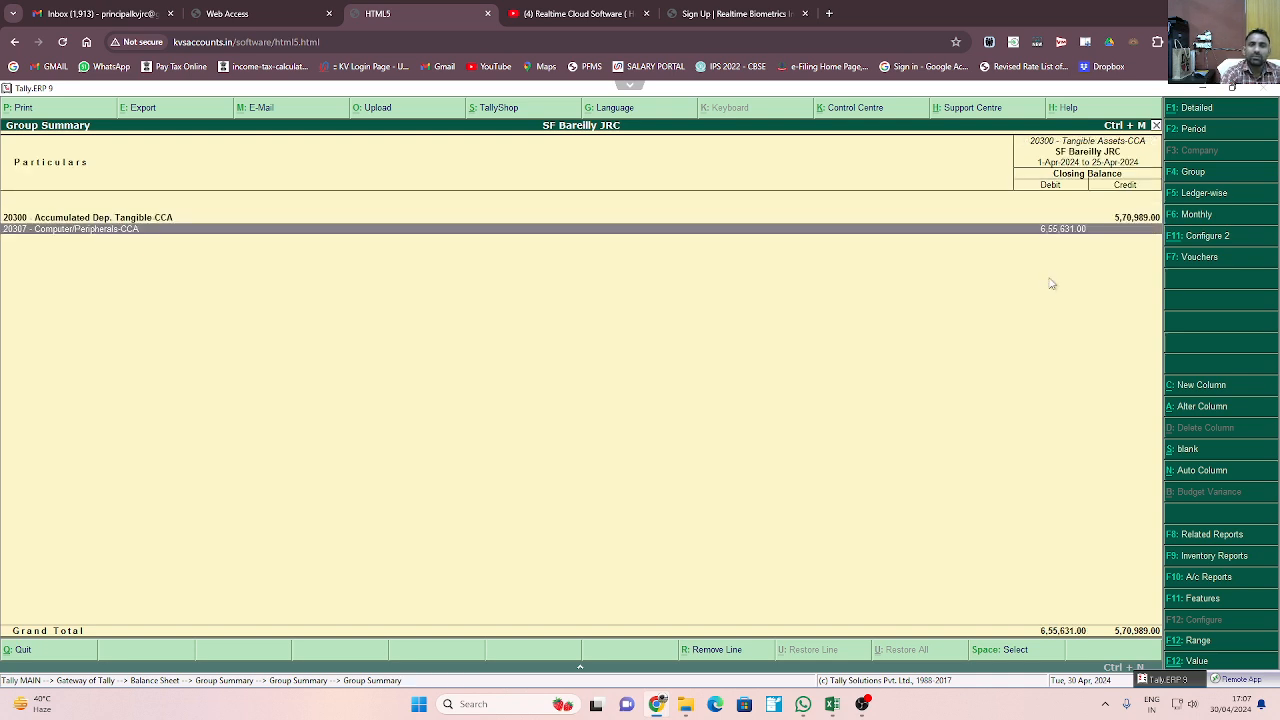
key("Return")
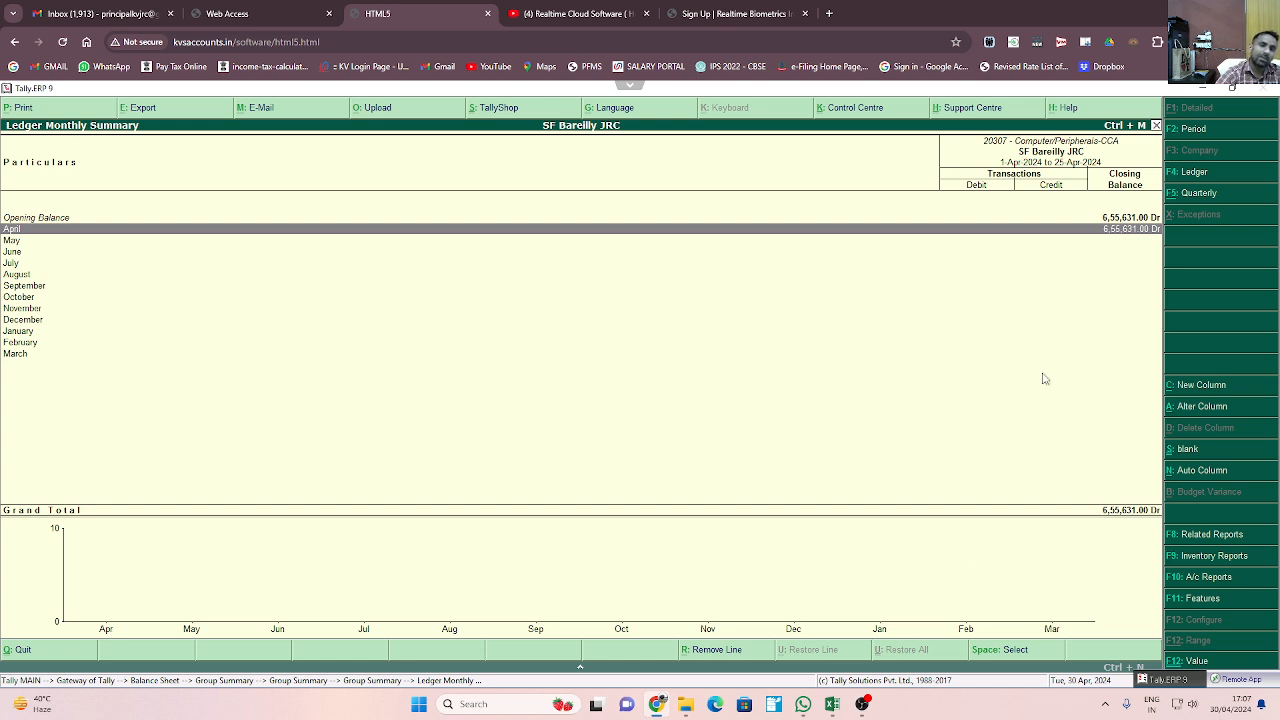
Switch to the Annual Account 2023-24 KVJRC workbook in Excel and compare Schedule 1's opening balances and totals for the current and previous years
left_click(833, 706)
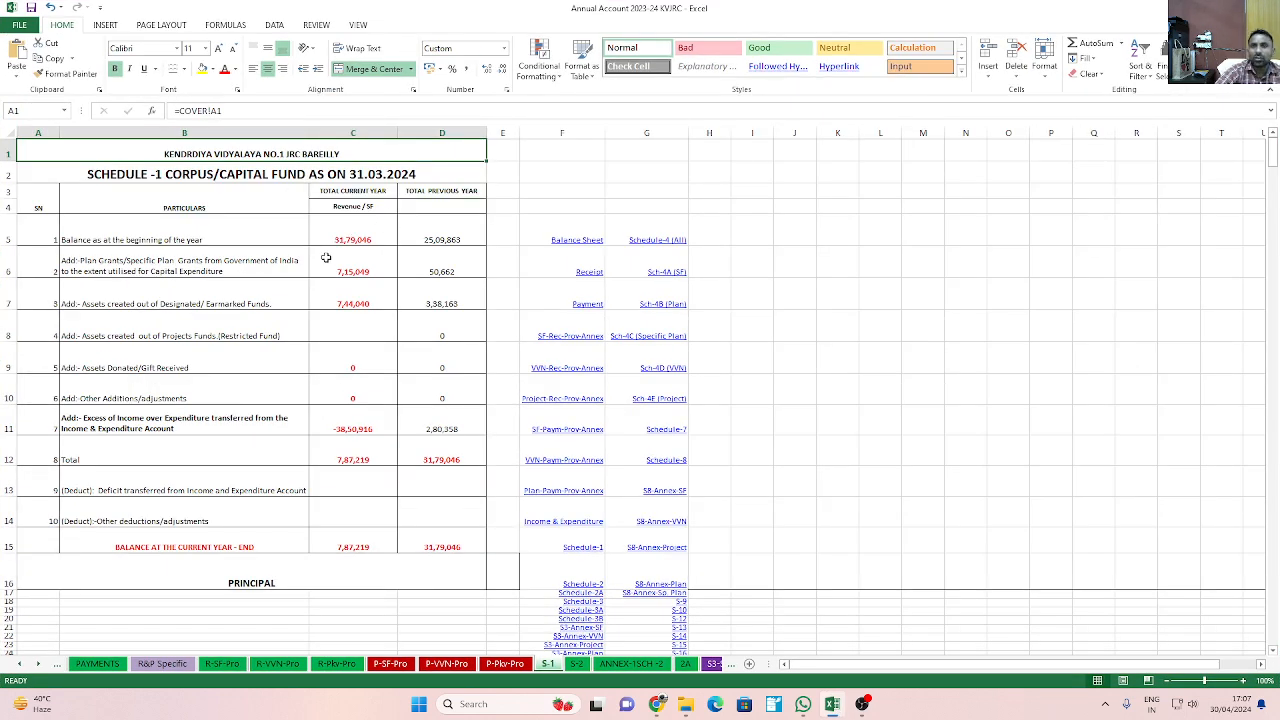
left_click(448, 232)
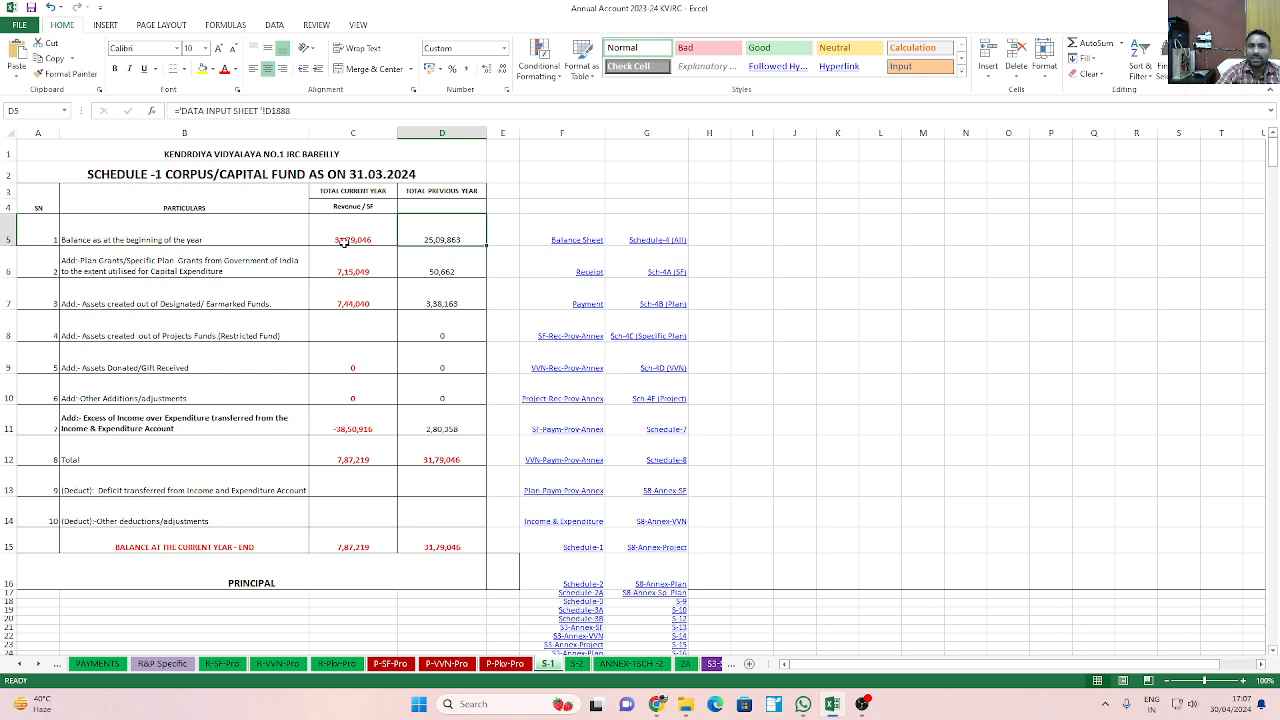
left_click(347, 271)
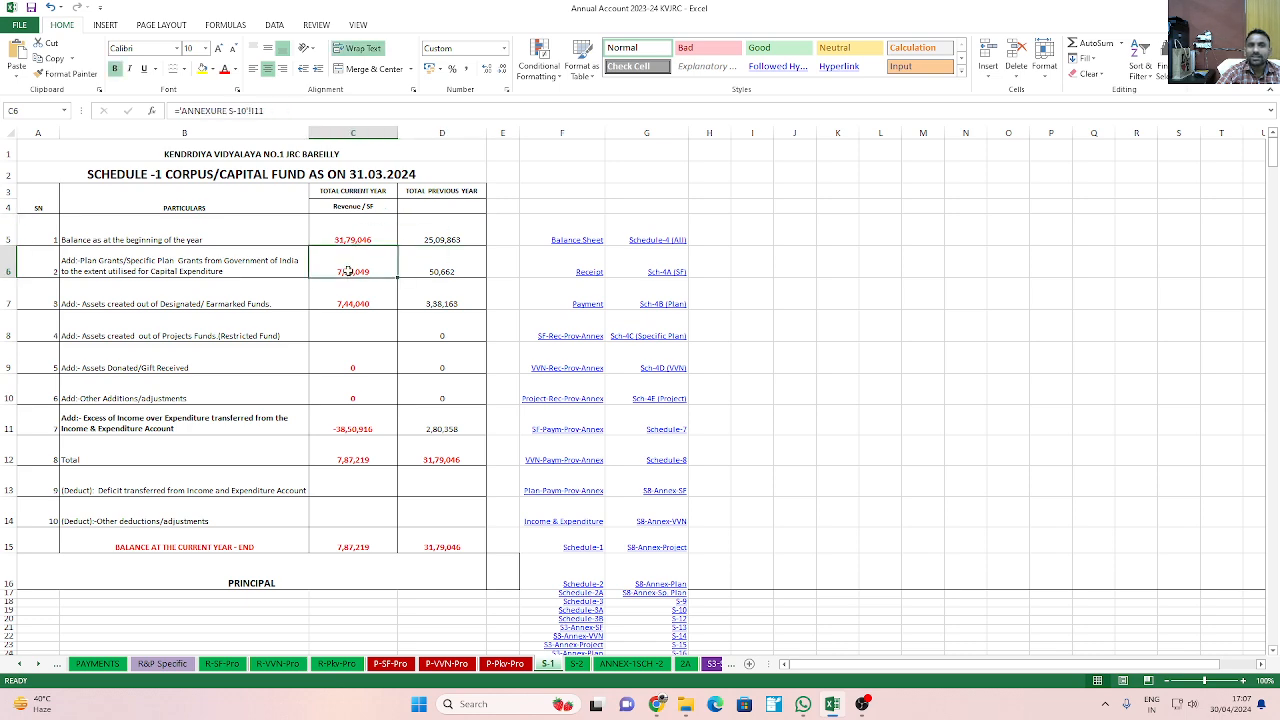
left_click(438, 465)
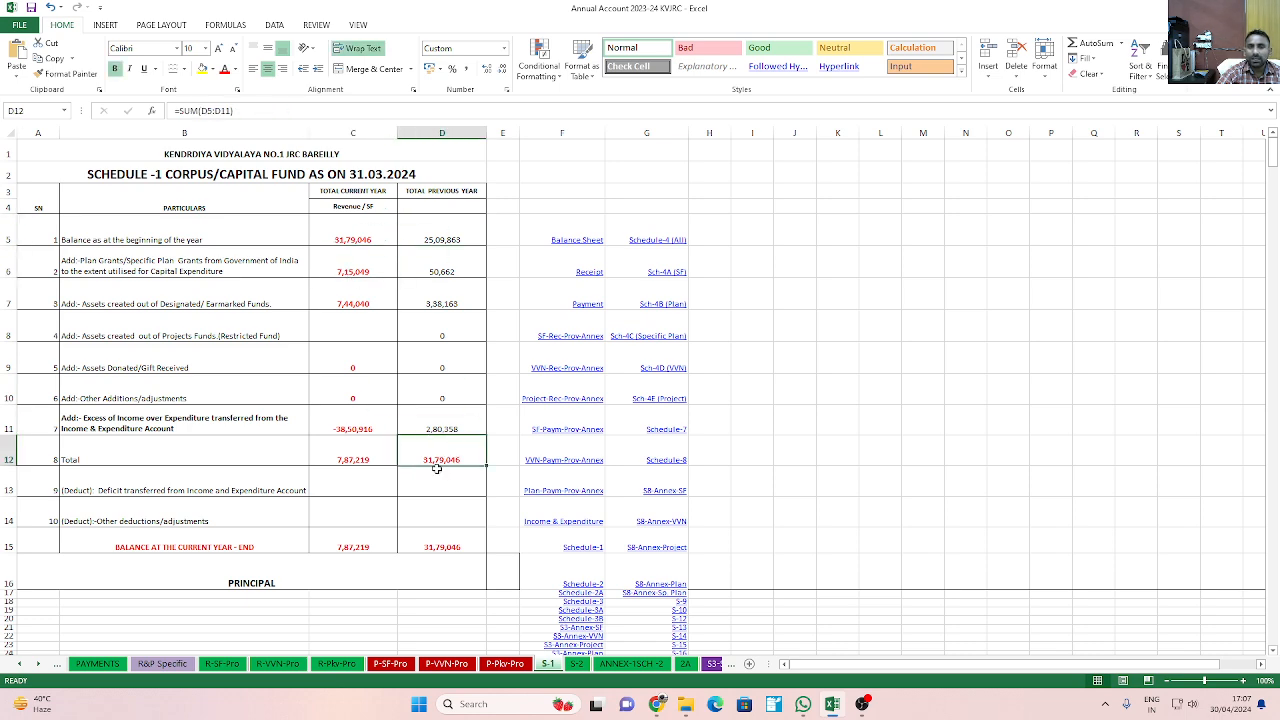
left_click(367, 459)
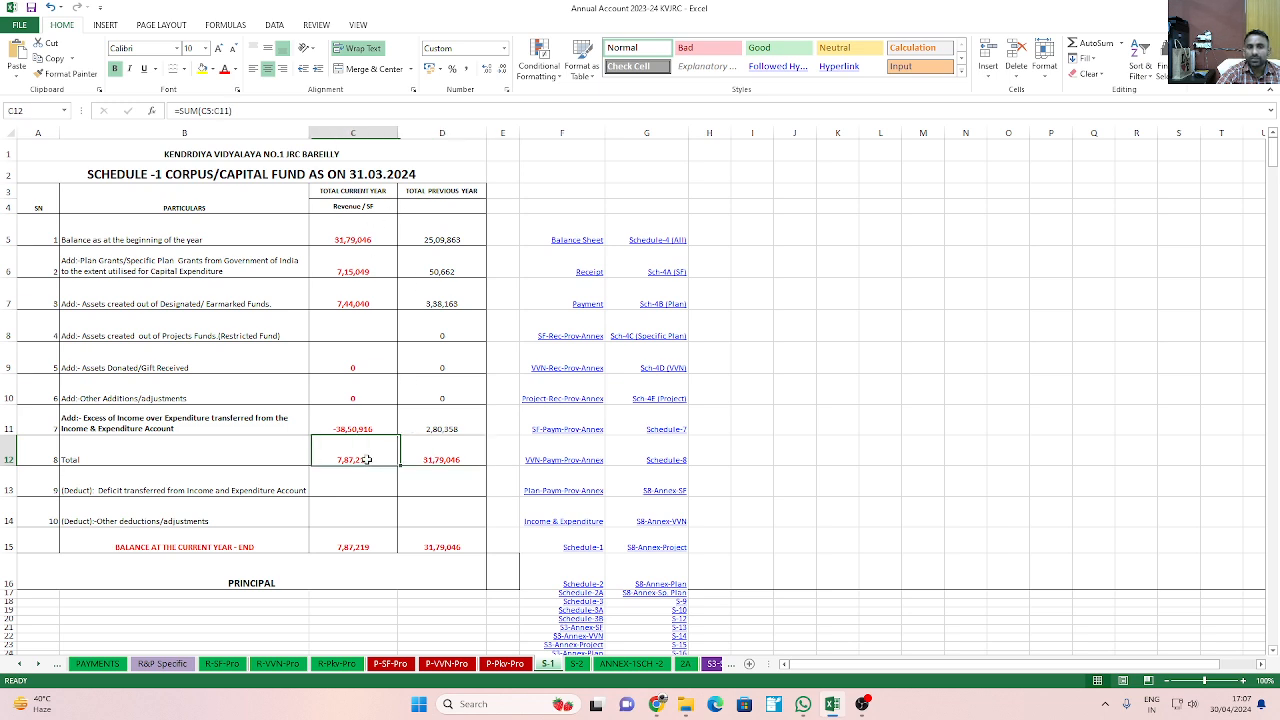
left_click(424, 237)
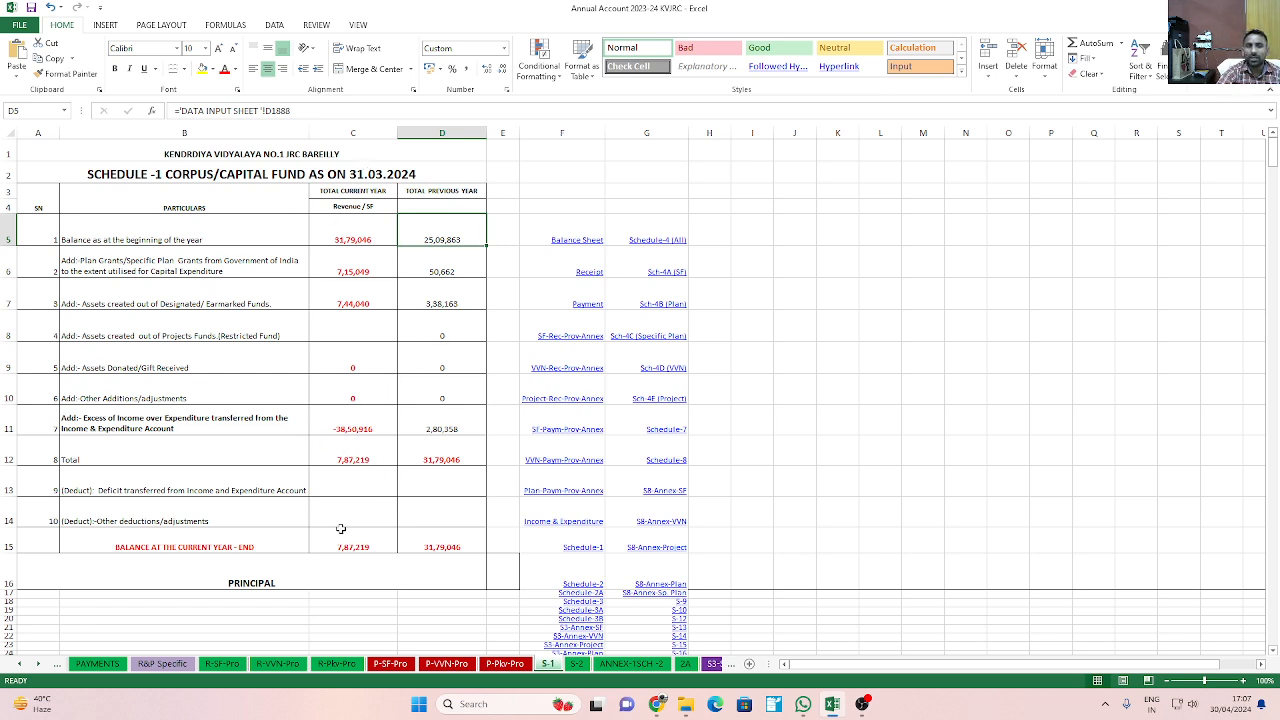
left_click(345, 457)
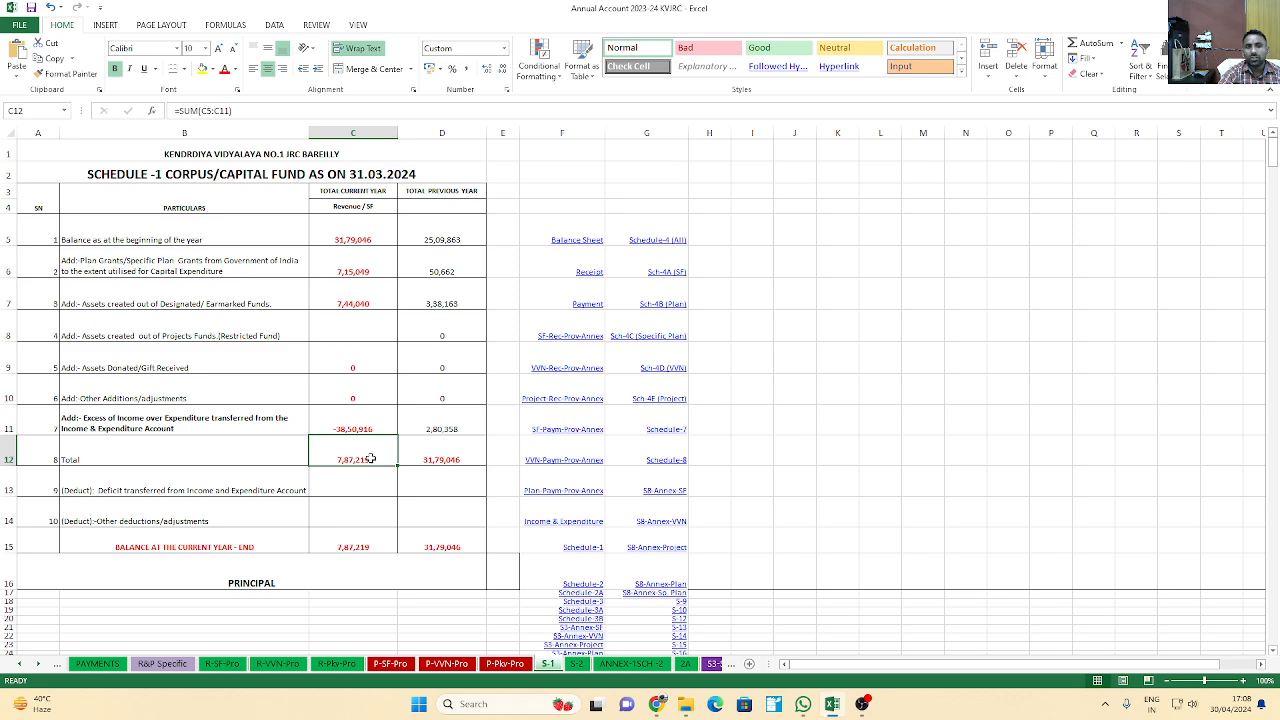
left_click(439, 228)
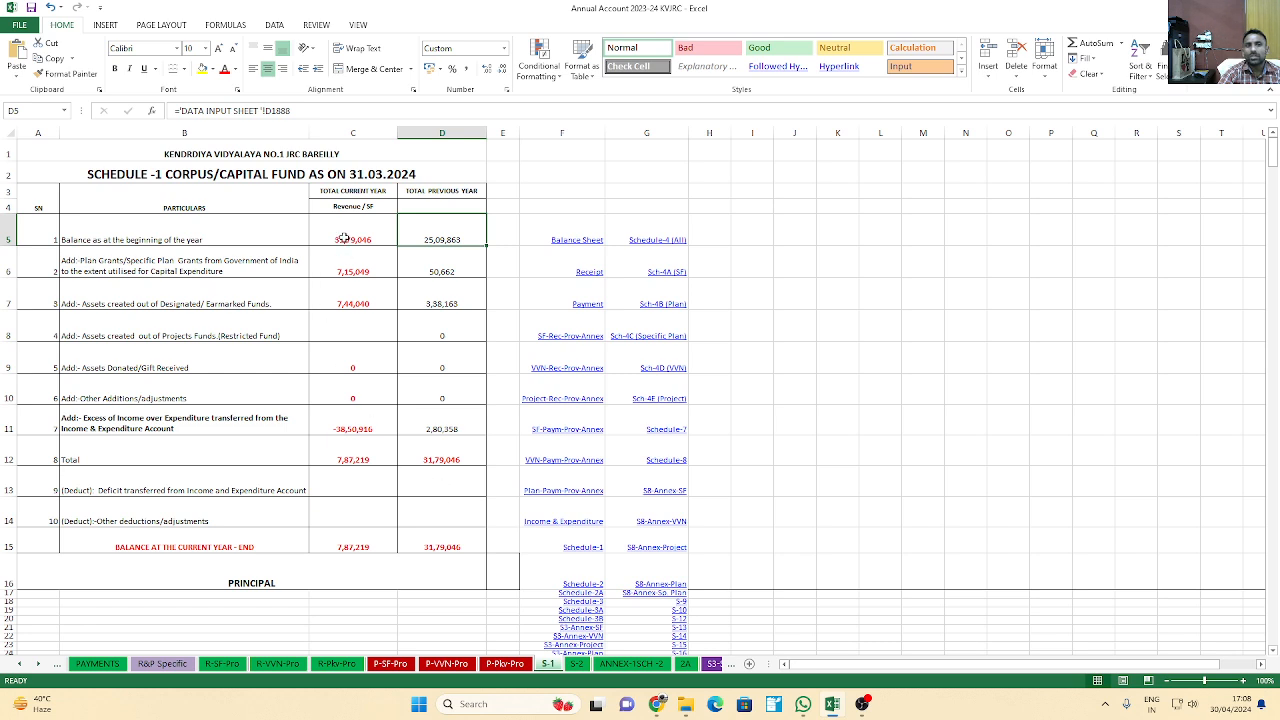
left_click(352, 457)
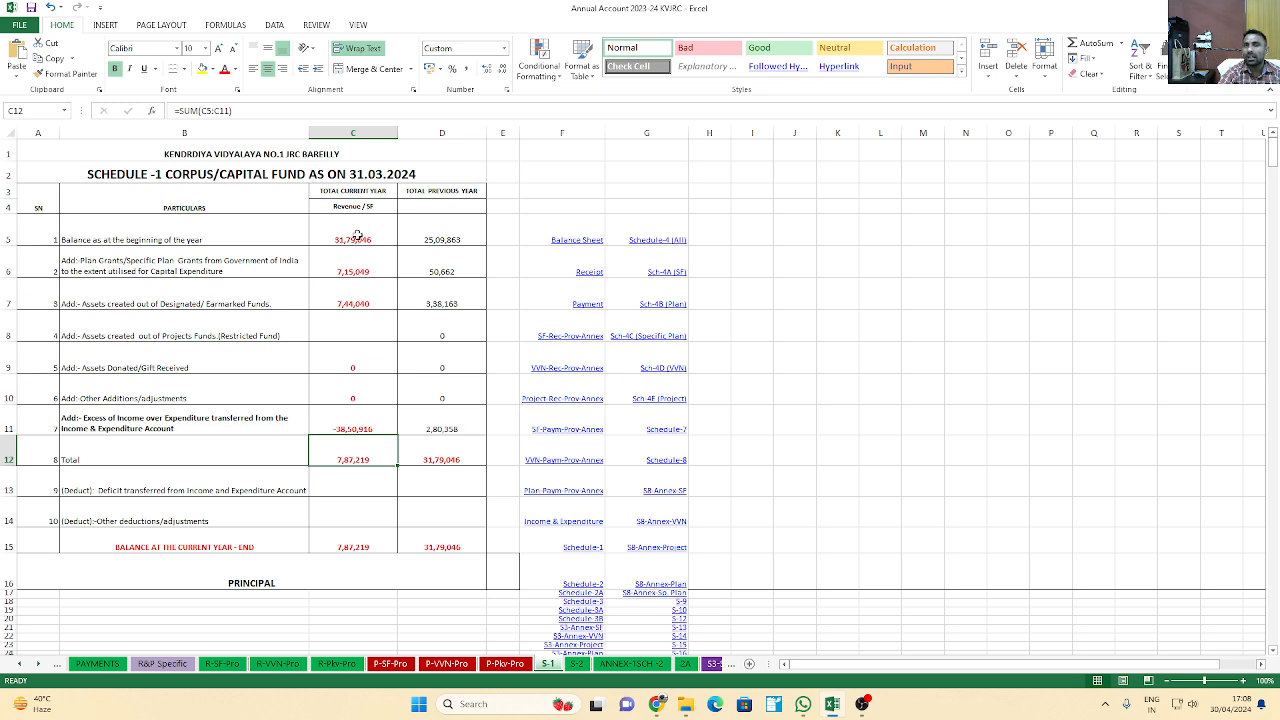
Copy Schedule 1's current-year figures in C5:C12 and paste them as values into the previous-year column starting at D5
left_click_drag(357, 240, 366, 441)
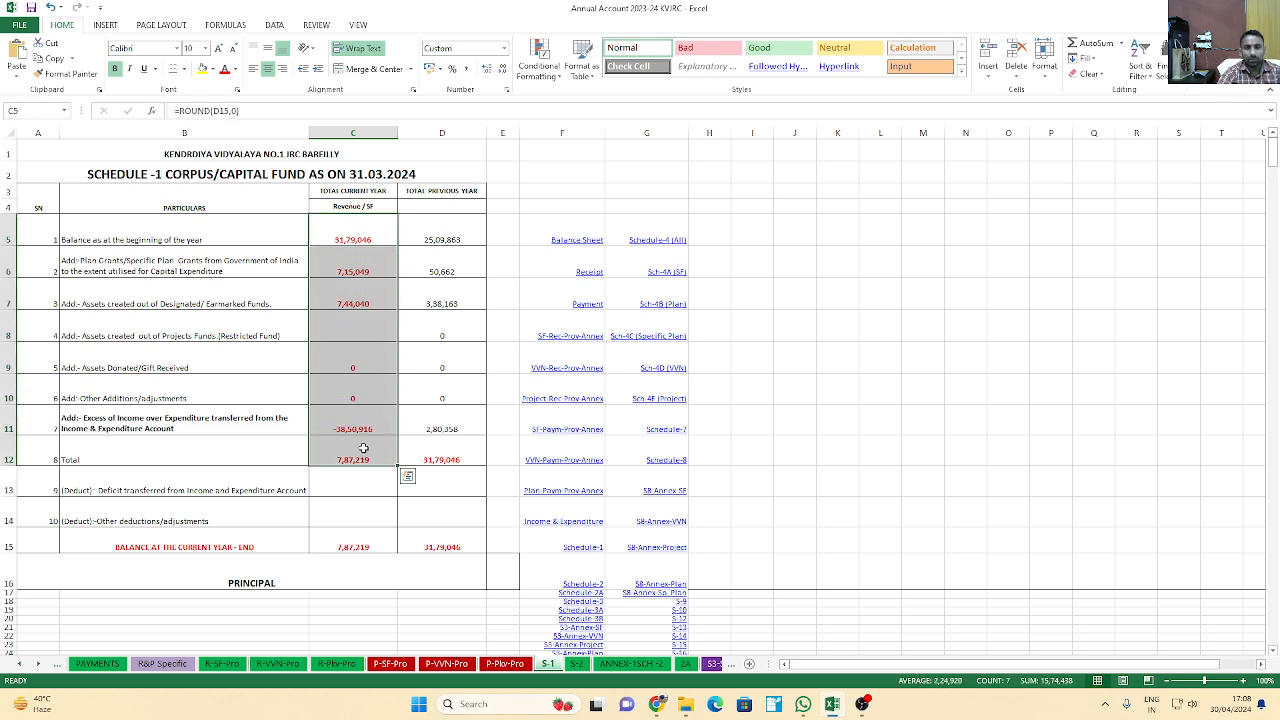
key("ctrl+c")
right_click(436, 235)
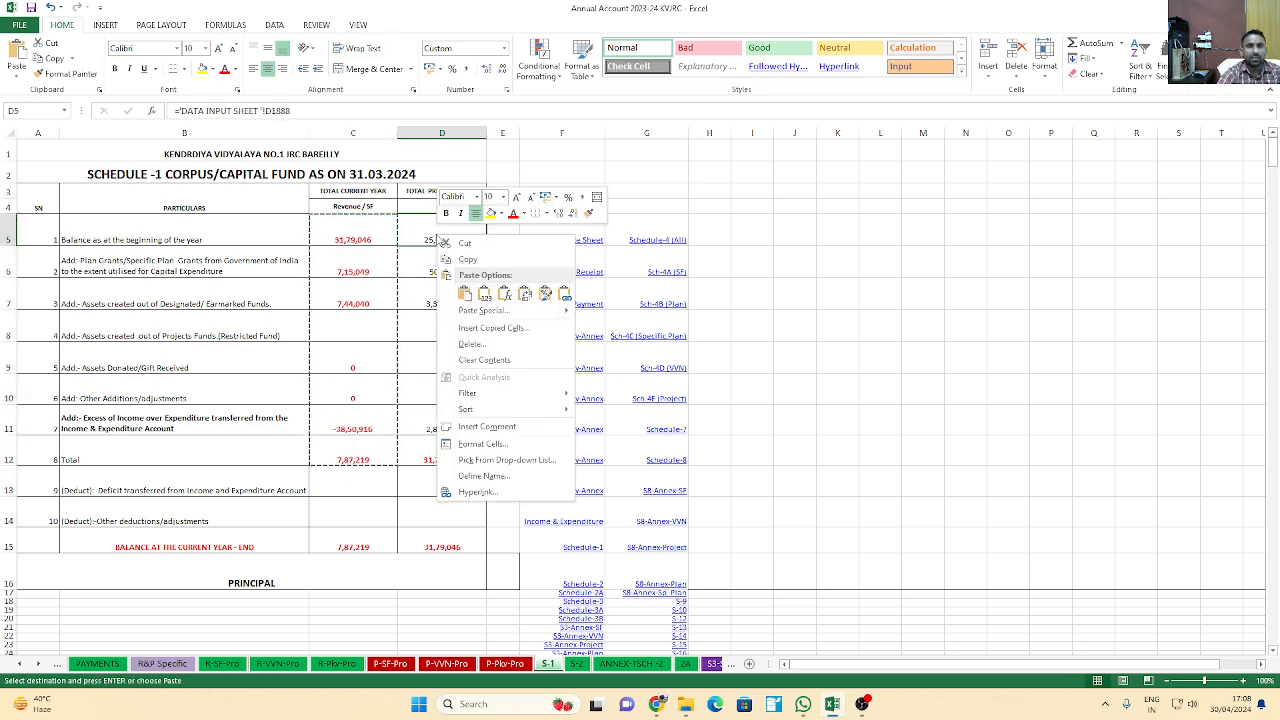
left_click(463, 294)
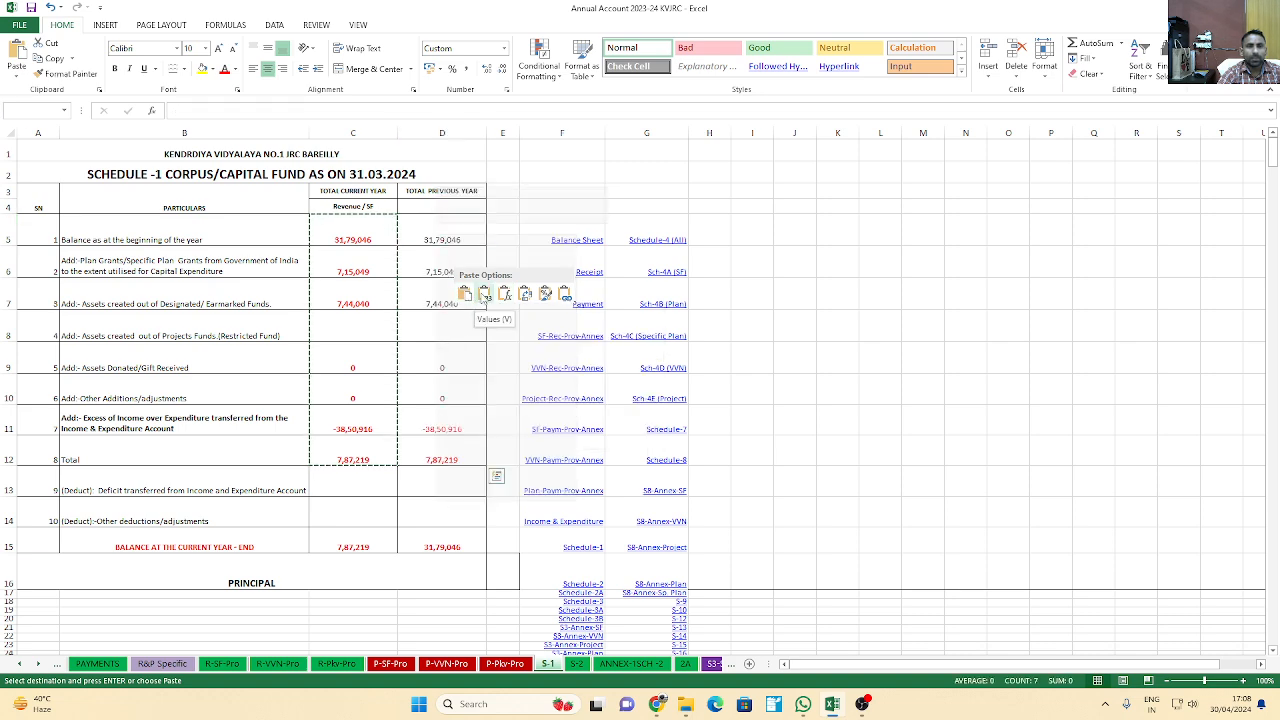
left_click(482, 295)
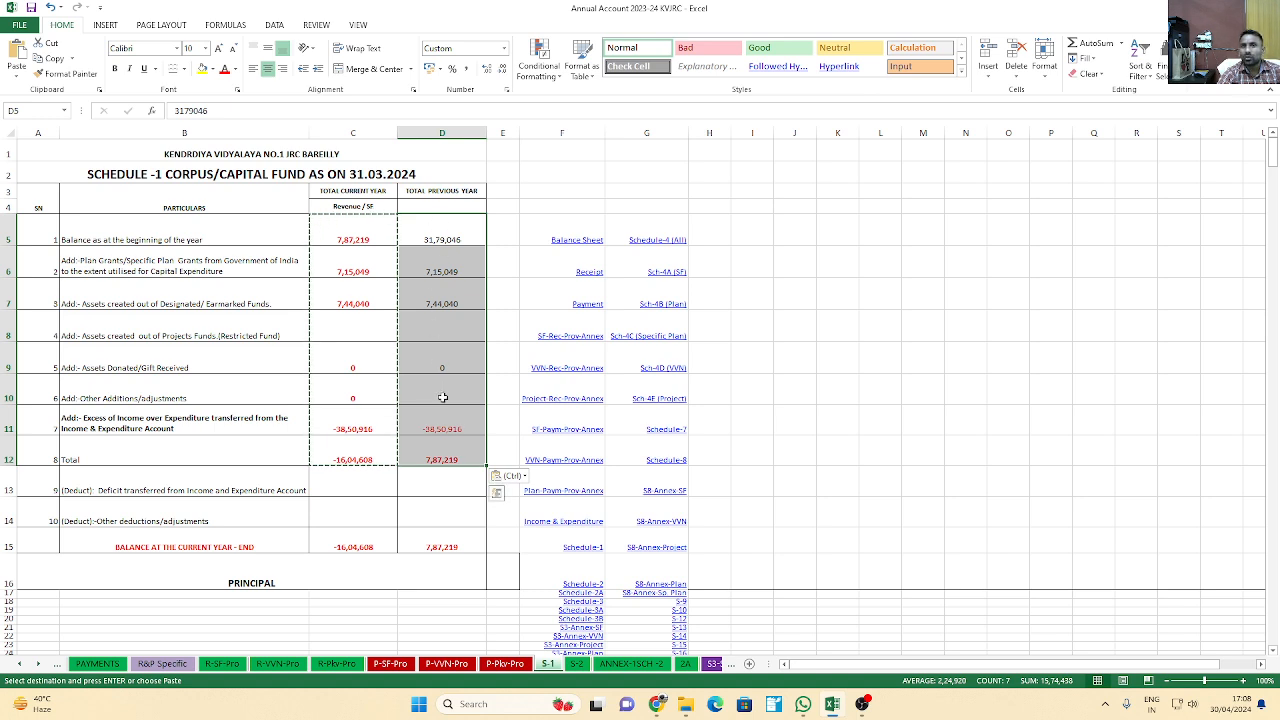
Check the current-year opening balance, plan grants and earmarked-fund assets in cells C5 to C7 of Schedule 1
left_click(340, 240)
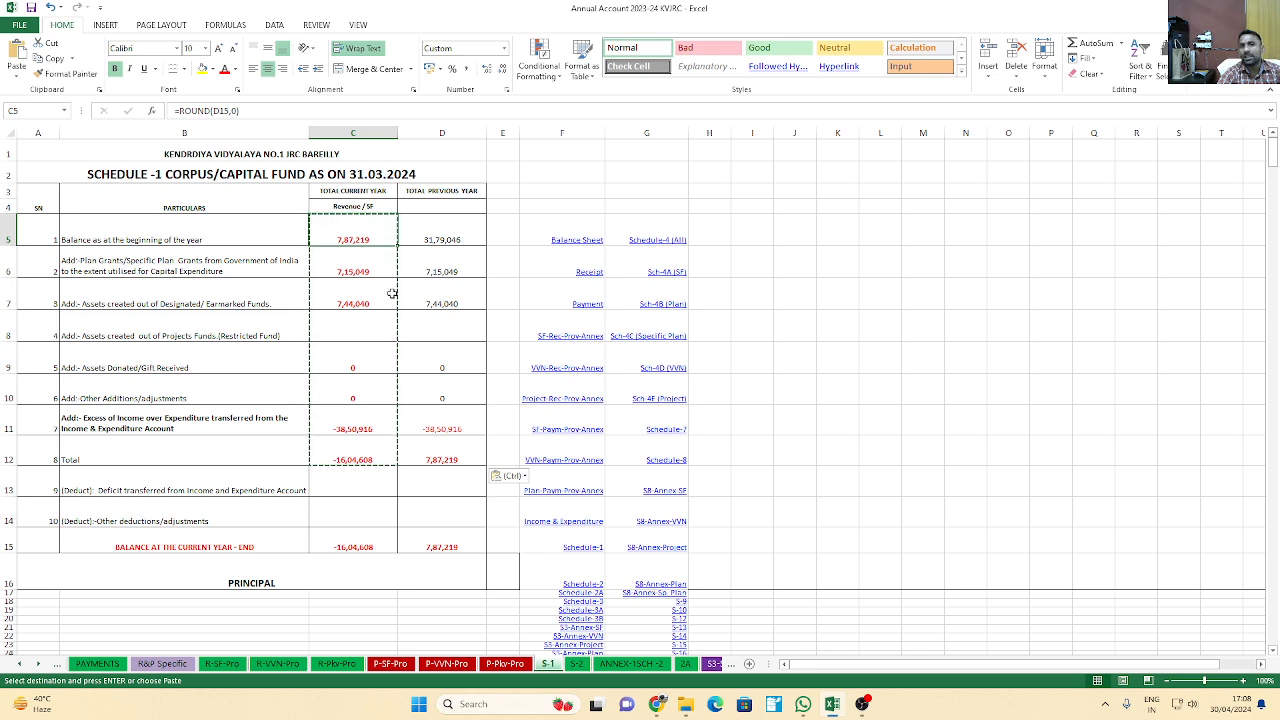
left_click(343, 276)
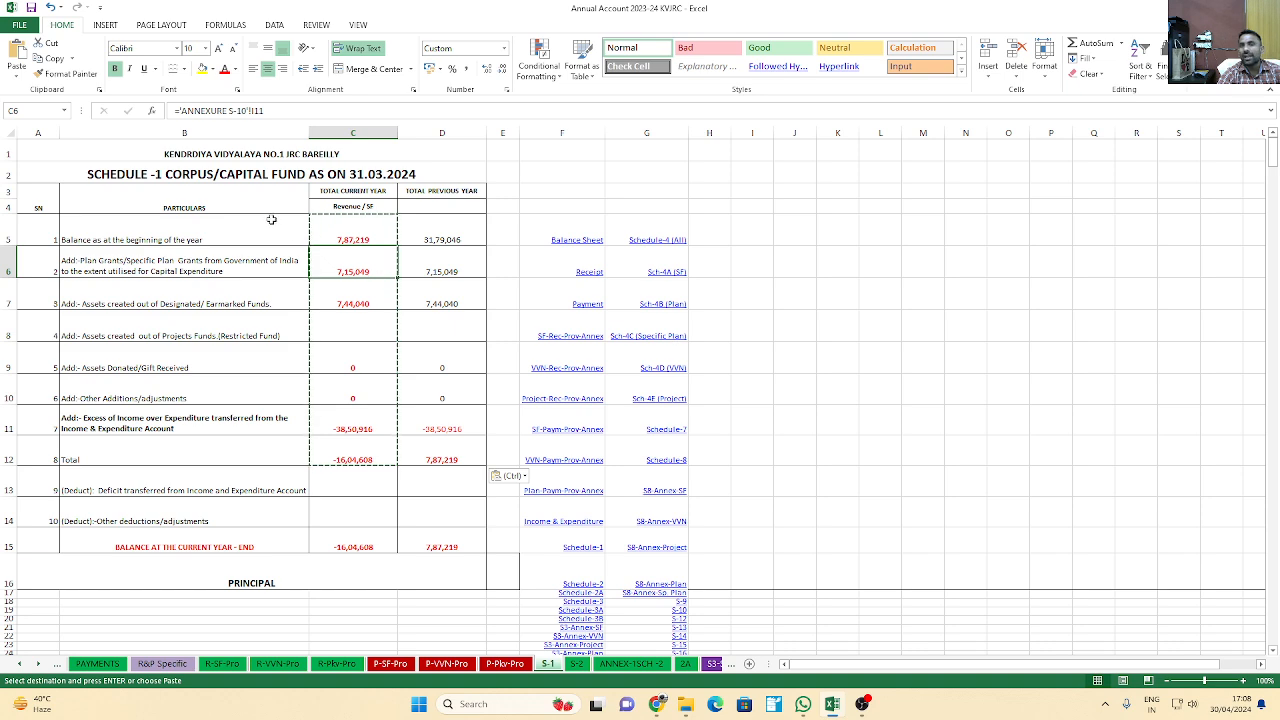
left_click(360, 304)
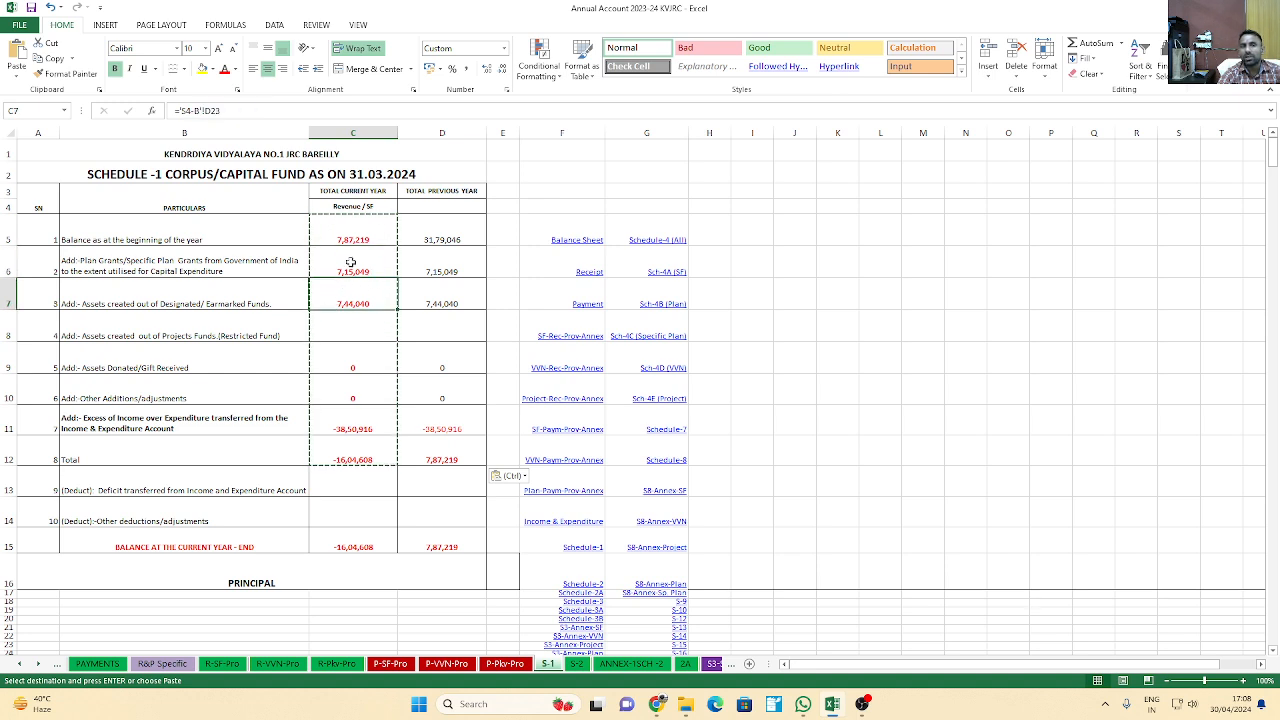
left_click(358, 269)
left_click(357, 299)
Undo the values paste in the previous-year column and clear the copy selection
key("ctrl+z")
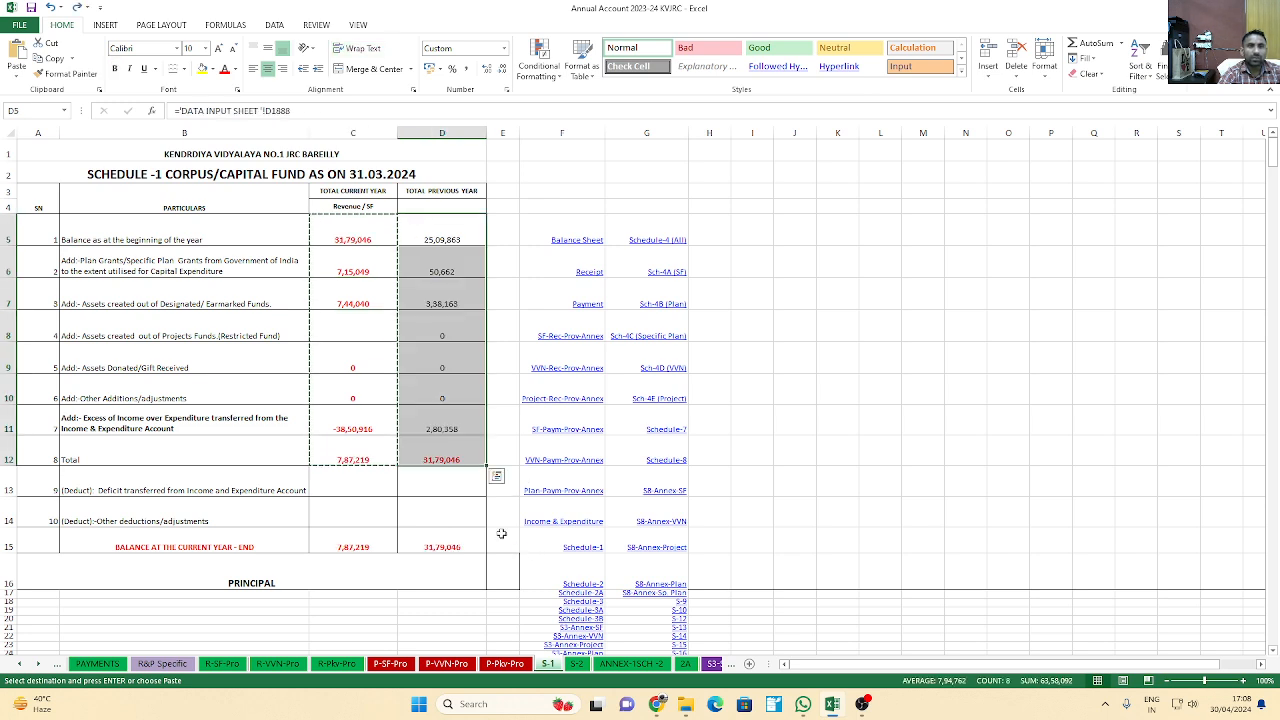
left_click(845, 322)
key("Escape")
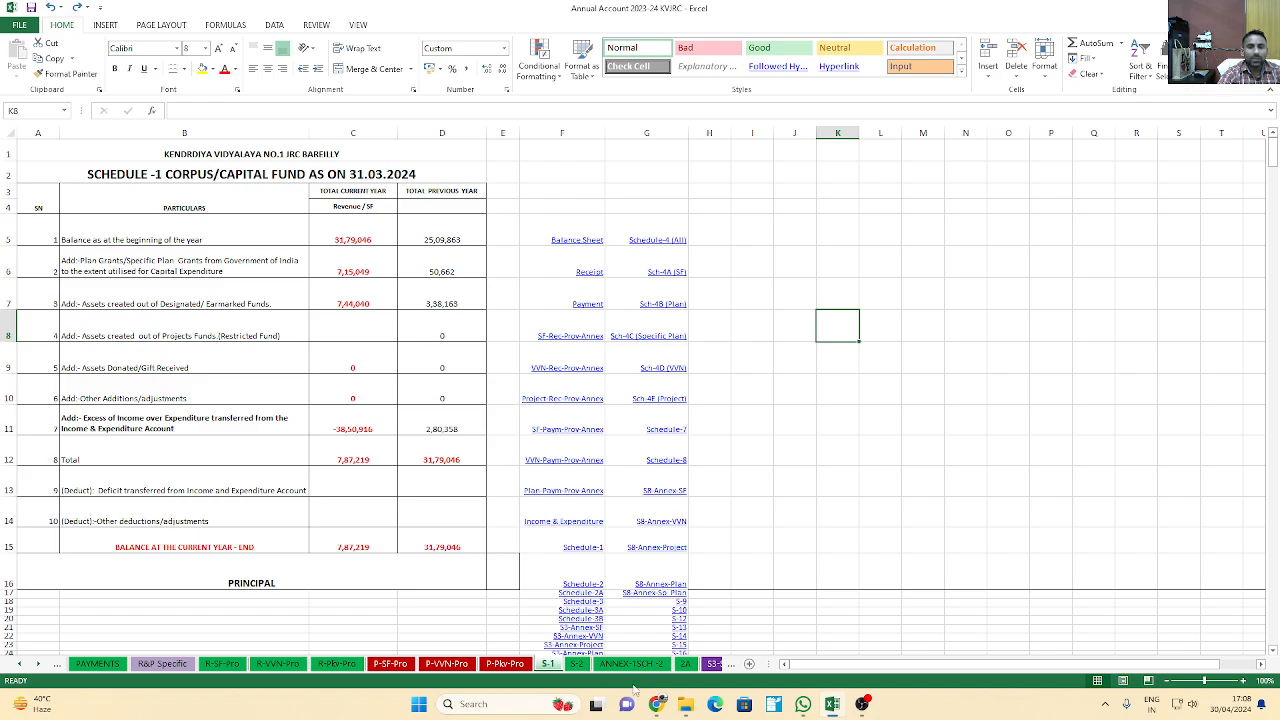
Open the S-3 current liabilities sheet and check the SF supplier deposit and the Specific Plan unutilised grants
left_click(731, 666)
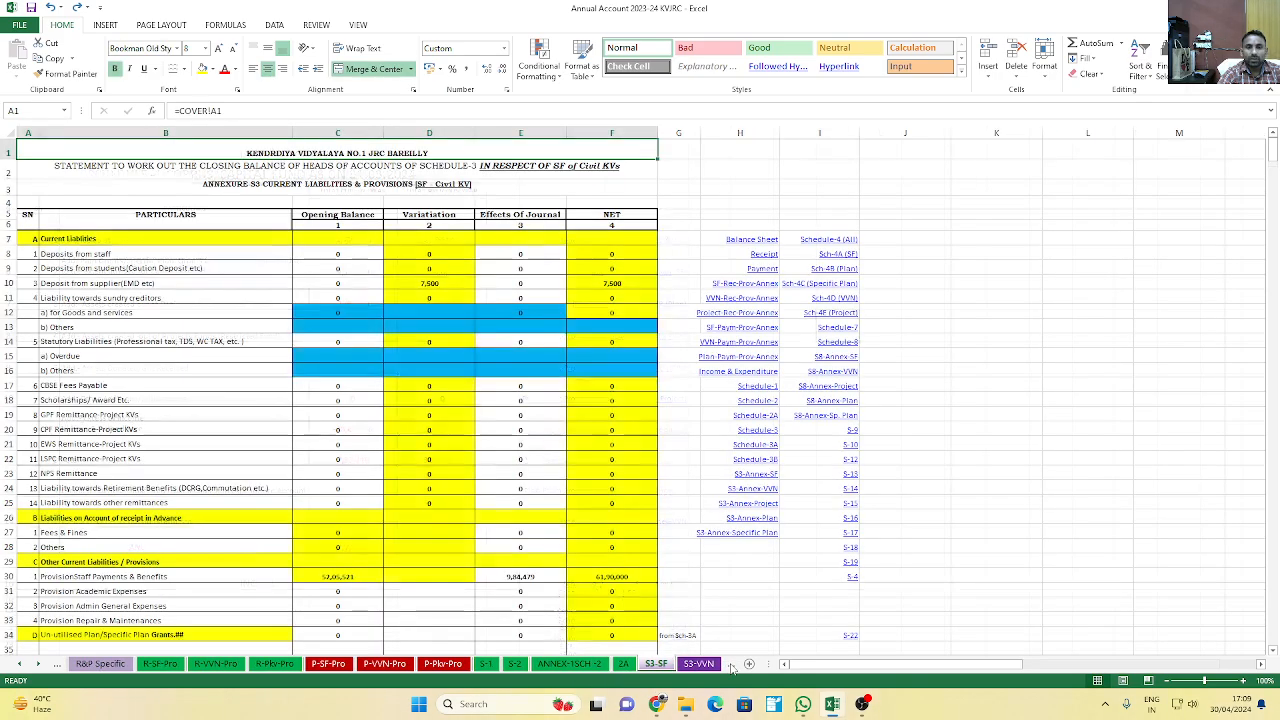
left_click(731, 667)
left_click(730, 667)
left_click(731, 667)
left_click(731, 666)
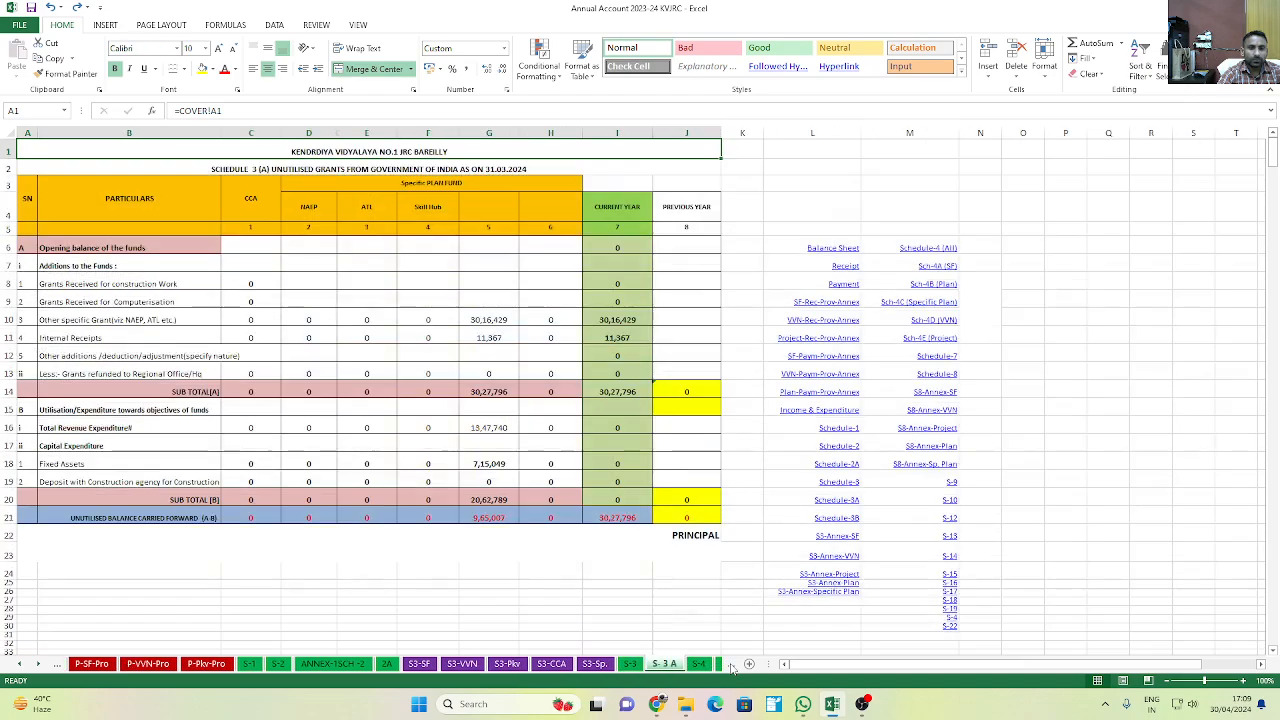
left_click(629, 664)
scroll(322, 263, "up", 2)
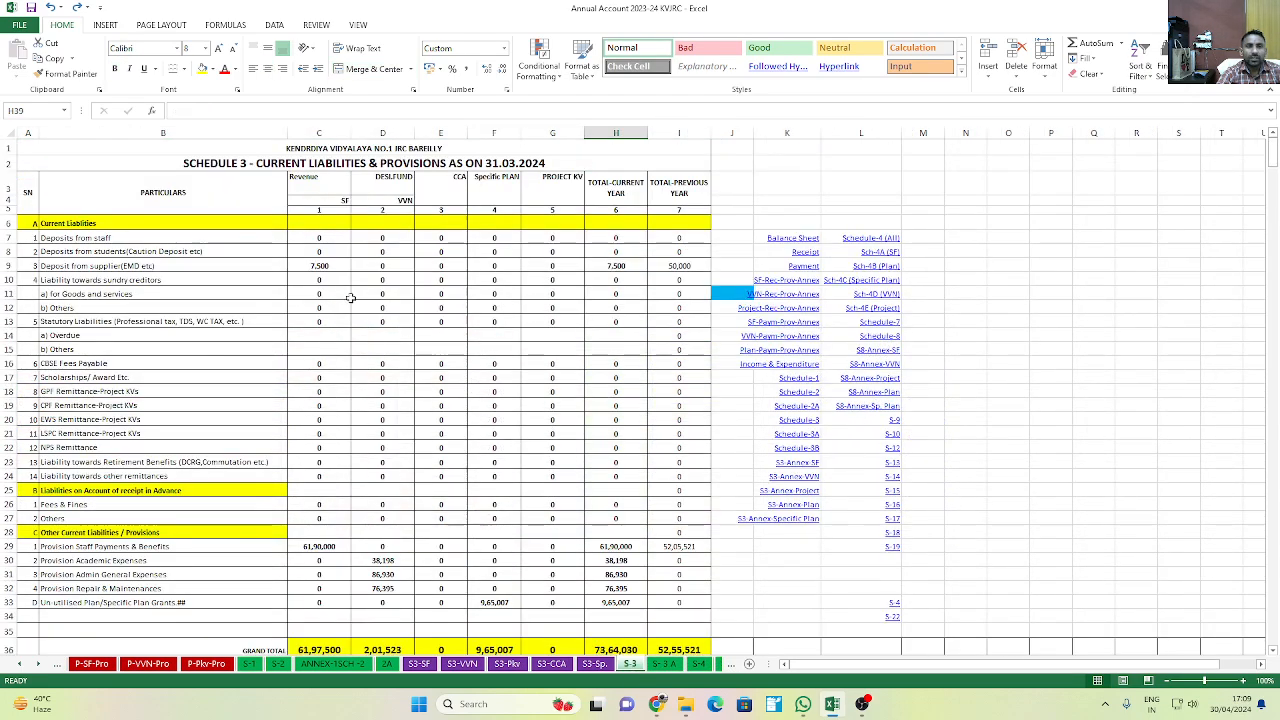
left_click(320, 264)
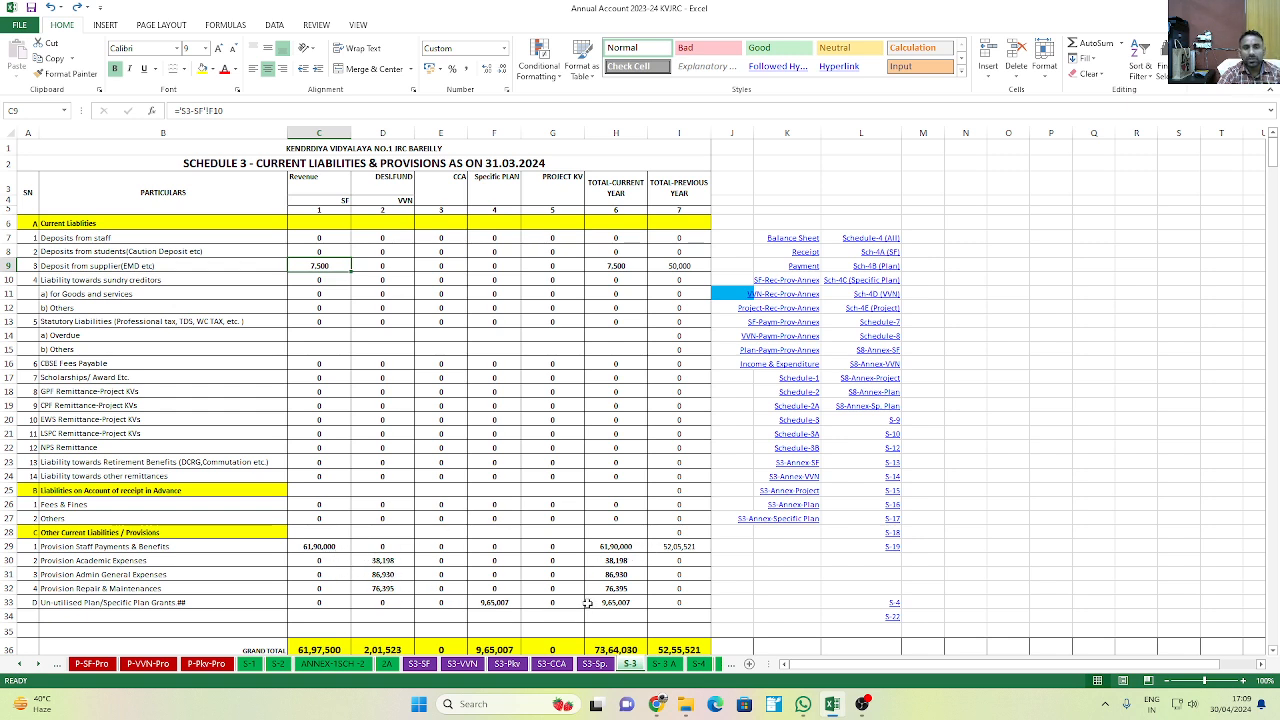
left_click(497, 602)
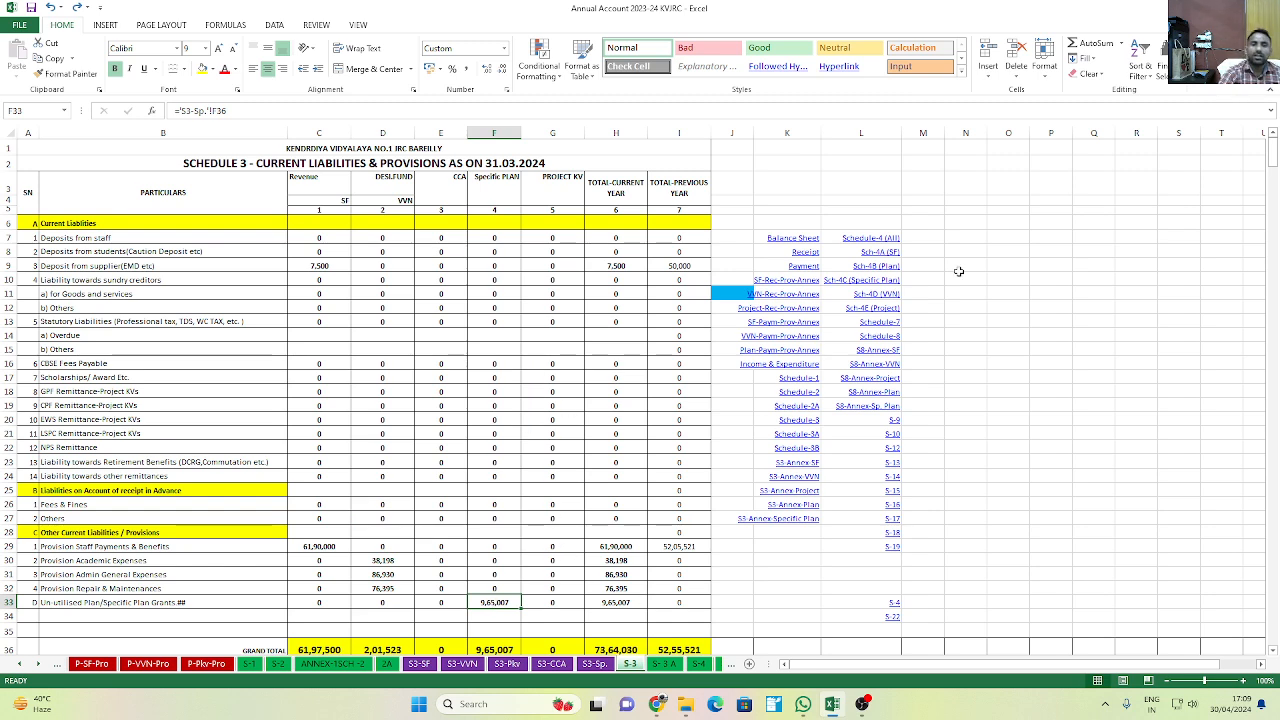
Return to the S-1 sheet and recheck the current-year plan grants and earmarked-fund assets in C6 and C7
left_click(249, 665)
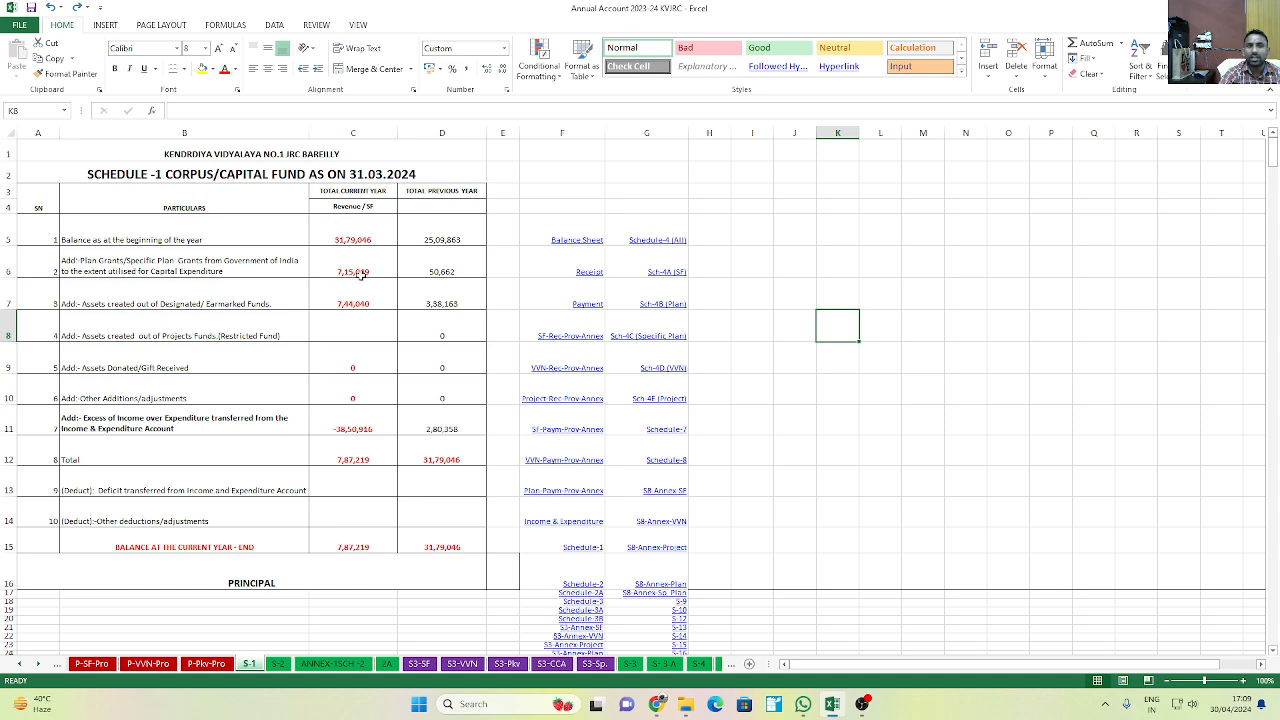
left_click(352, 274)
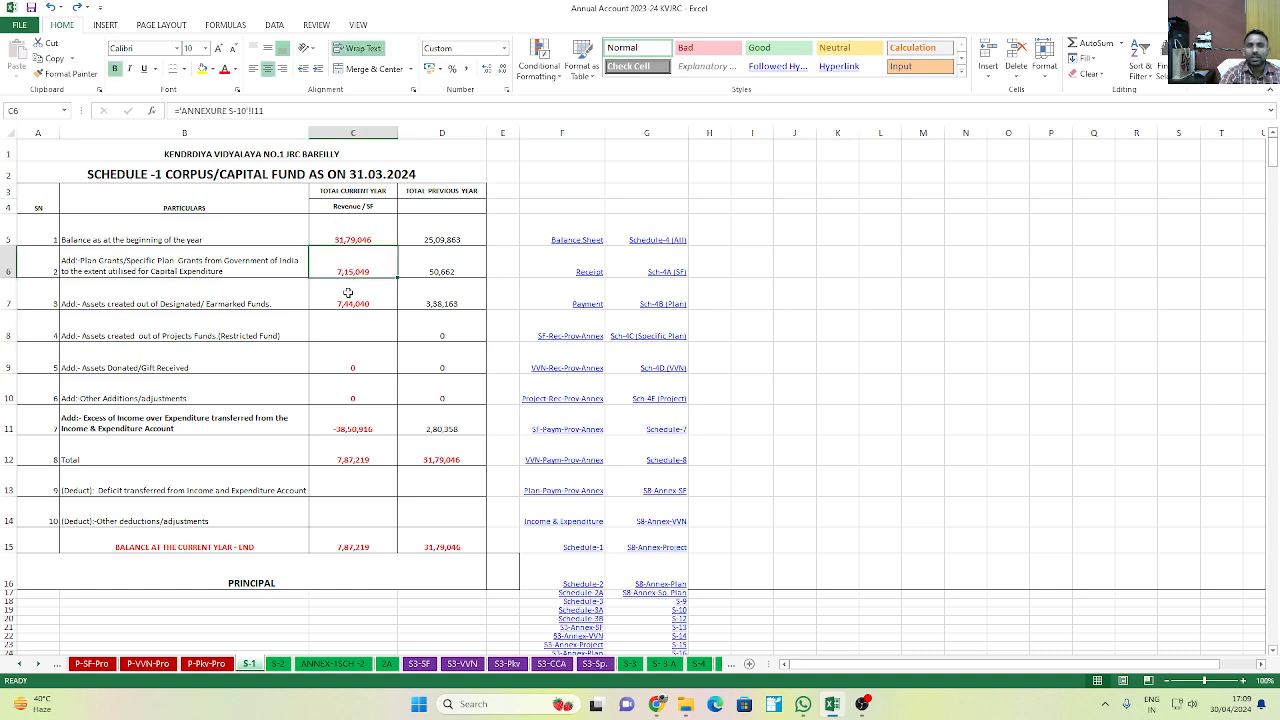
left_click(359, 294)
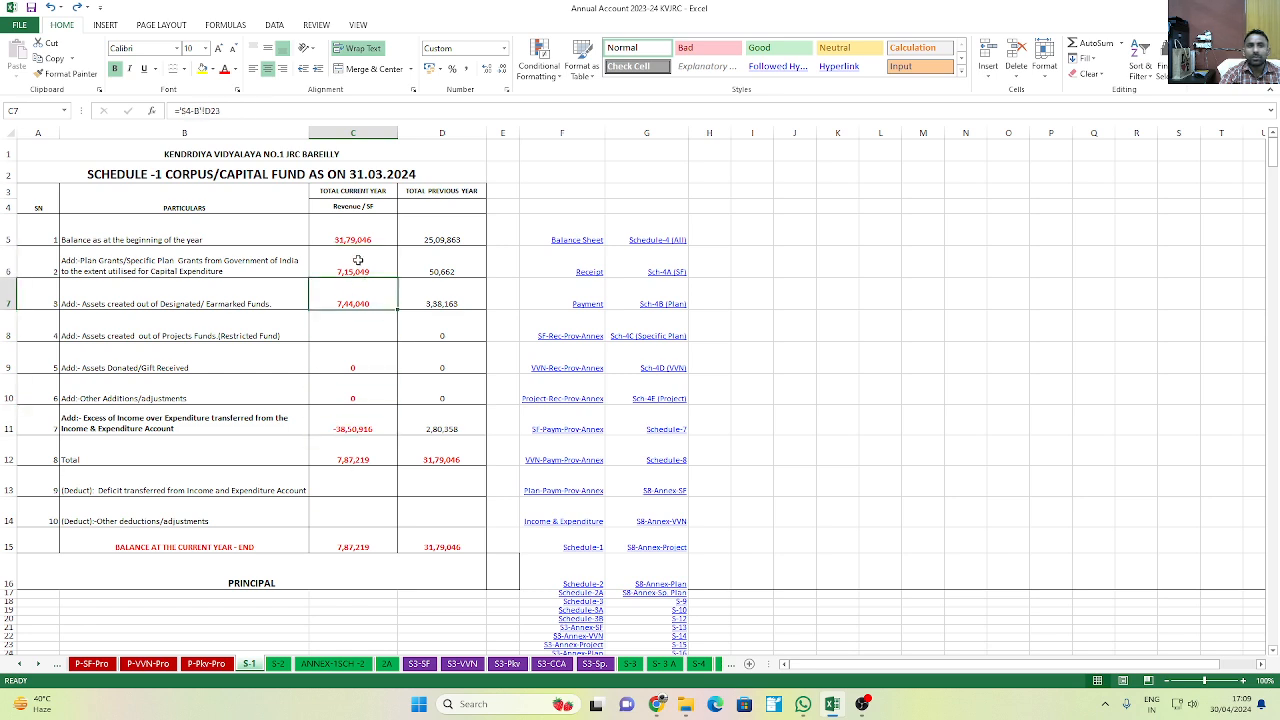
left_click(357, 264)
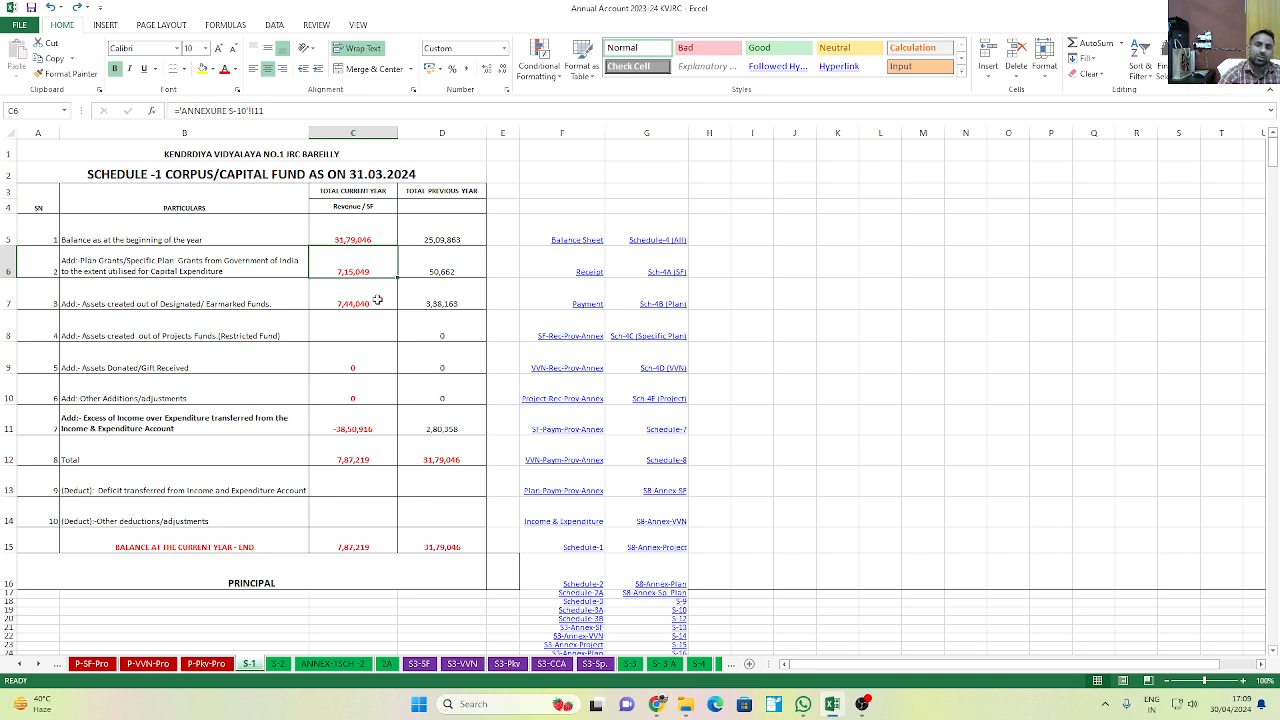
Switch to Tally in Chrome and close the computer ledger summary and Balance Sheet to return to the Gateway of Tally
left_click(658, 706)
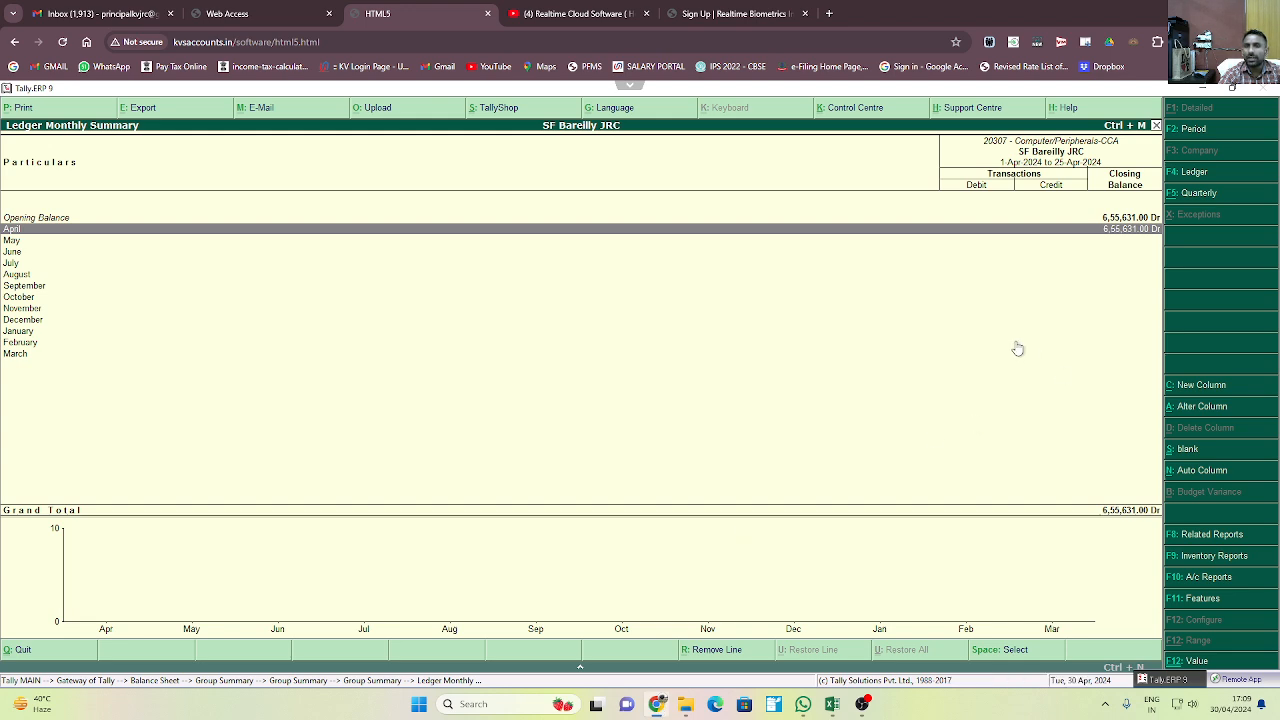
key("Escape")
key("Escape")
key("Escape")
key("Escape")
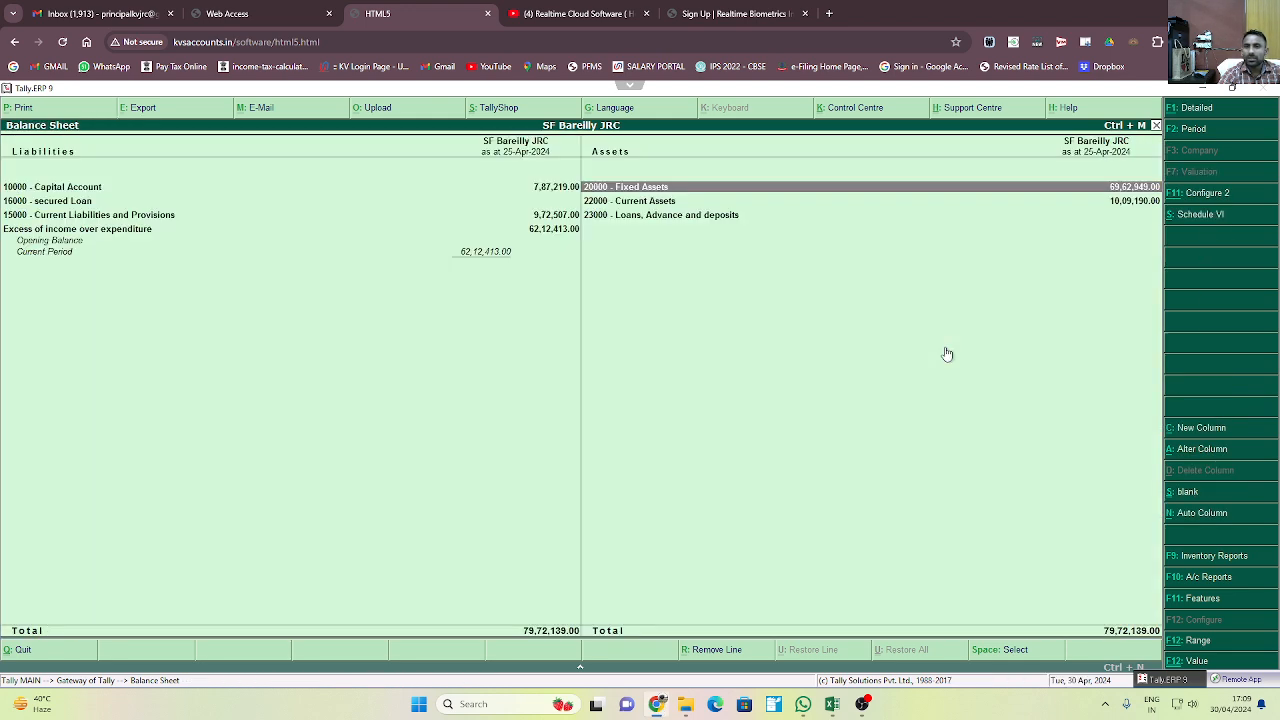
key("Escape")
key("Escape")
key("Escape")
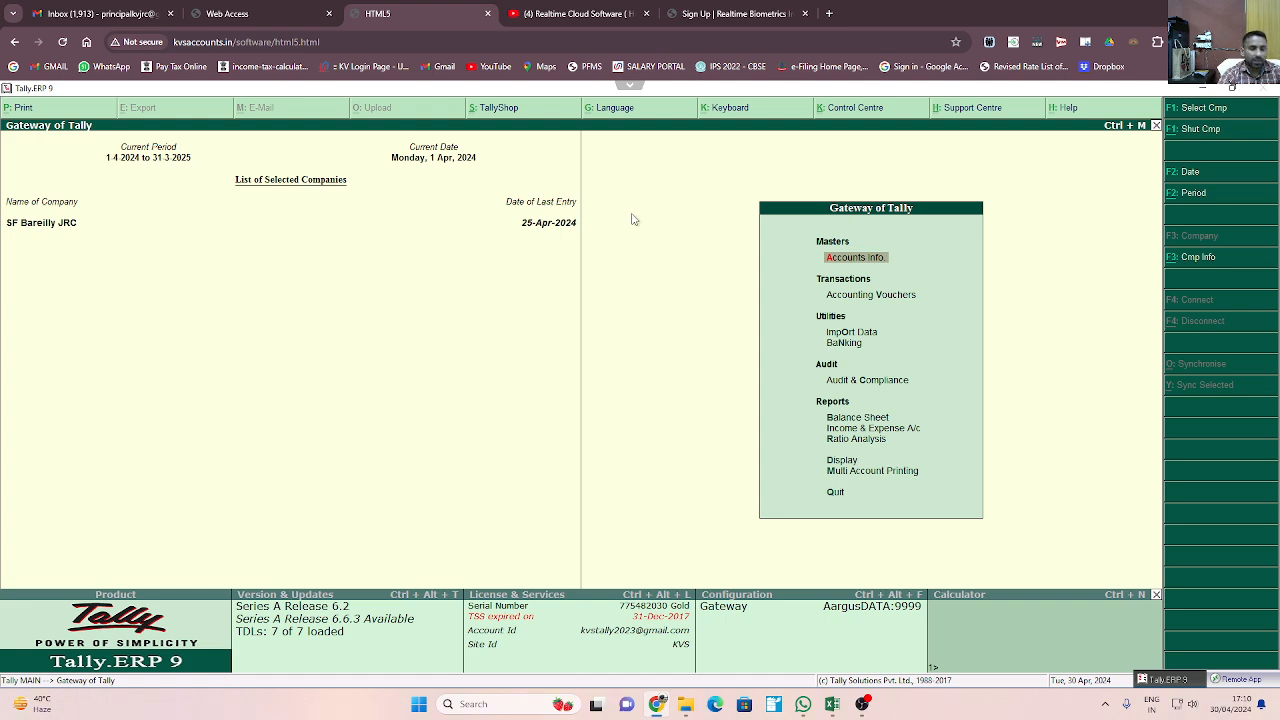
Change the accounting period to run from 1-4-2023 to 31-3-2024
key("alt+F2")
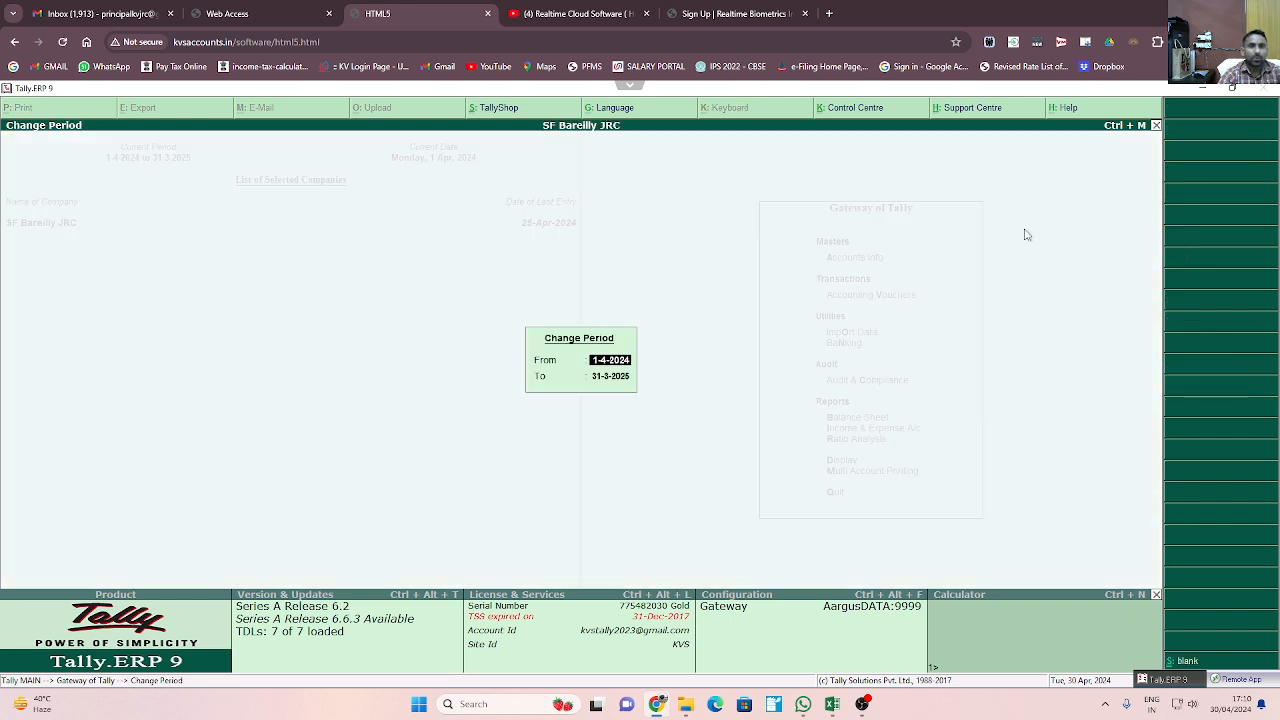
type("1.4.2023")
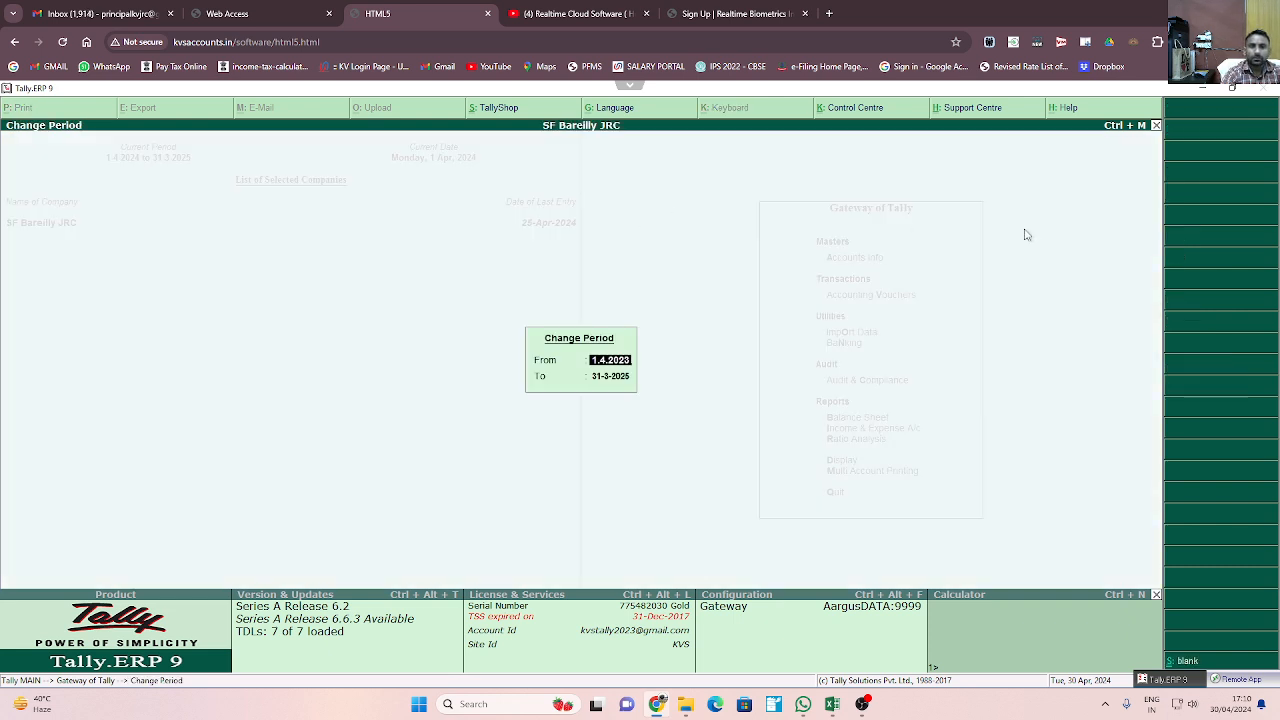
key("Return")
type("31.03.2024")
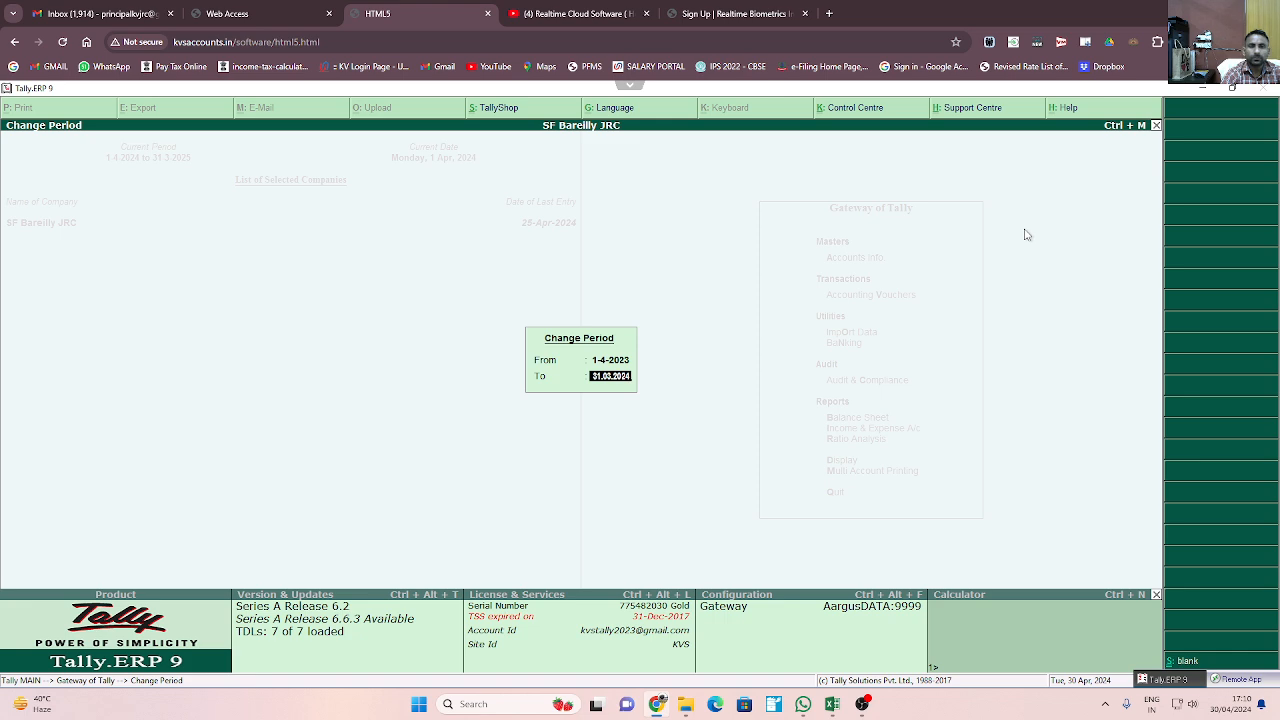
key("Return")
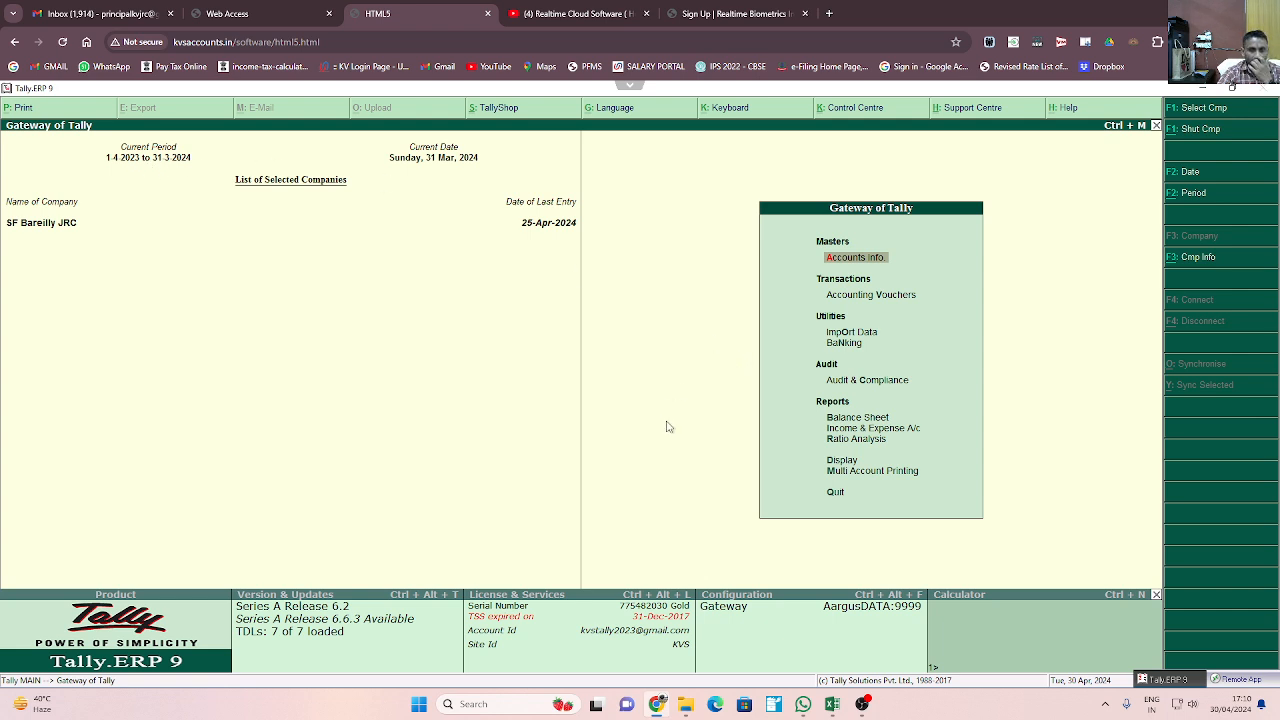
Open the Day Book for 31 March 2024 and mark the special journal vouchers SF/SJV/23/2 and SF/SJV/23/3
left_click(845, 467)
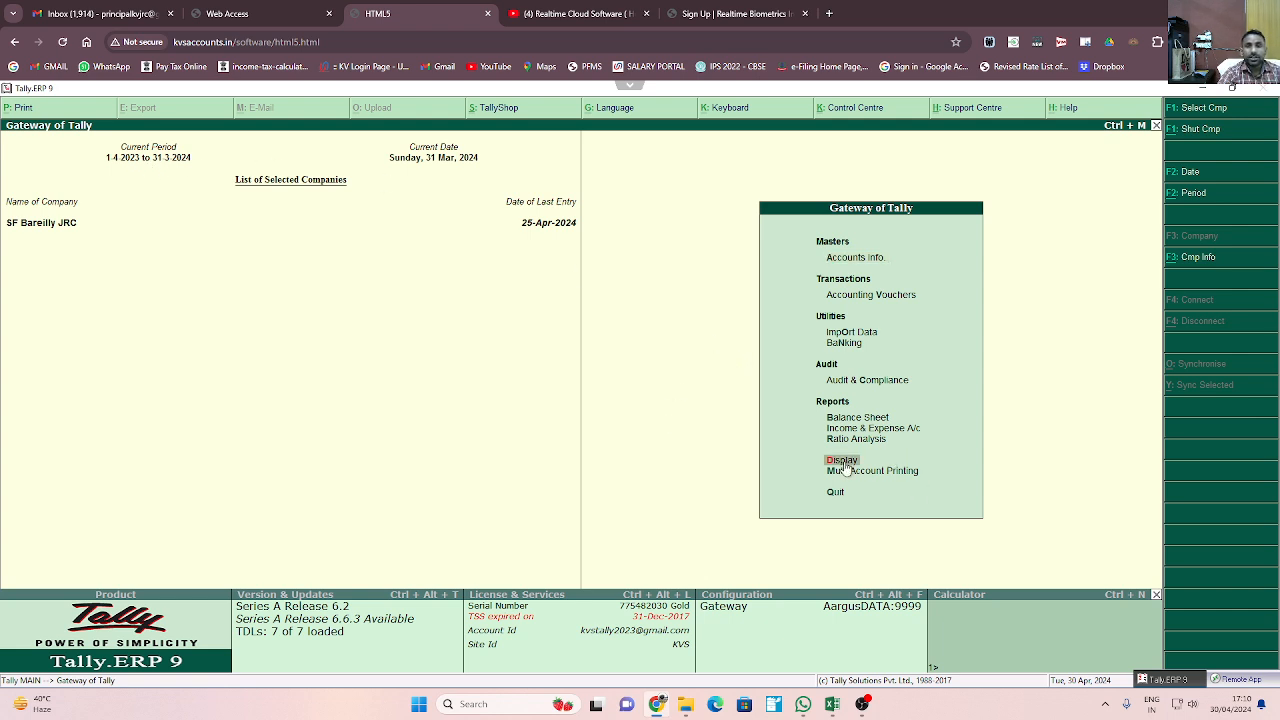
left_click(845, 466)
key("Down")
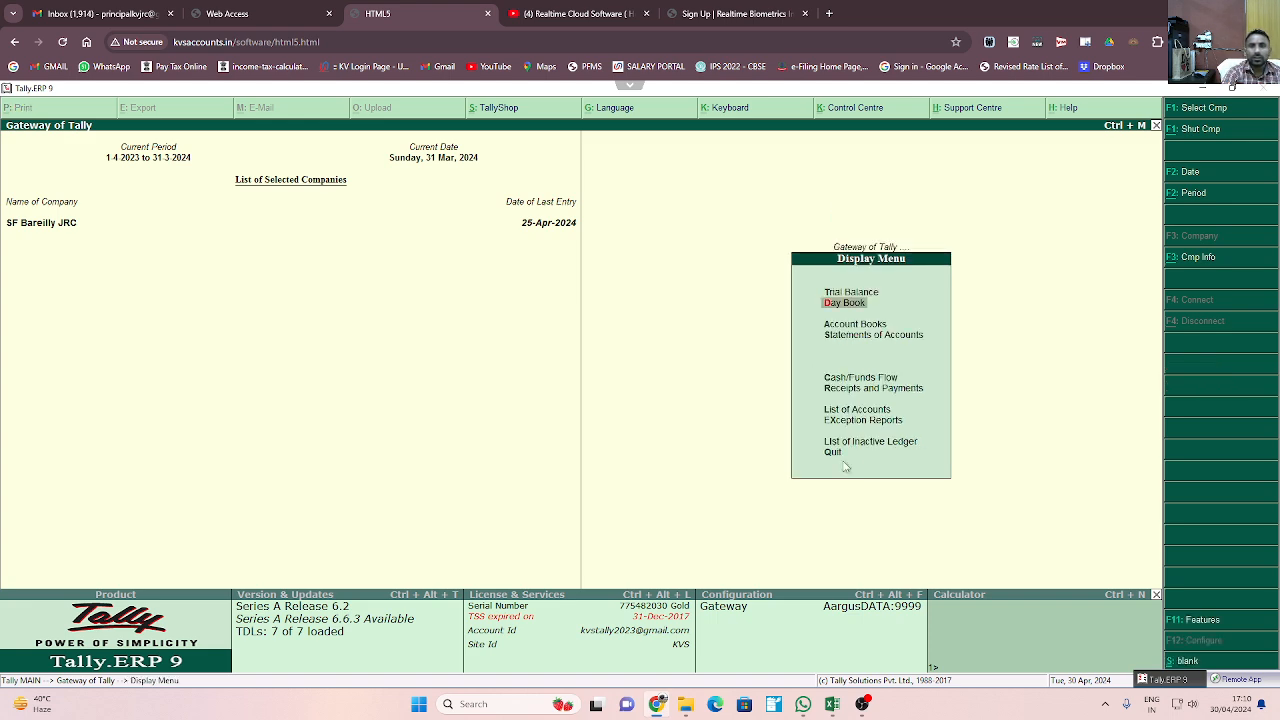
key("Return")
key("Down")
key("Down")
key("Down")
key("Down")
key("Down")
key("Down")
key("Down")
key("Down")
key("Down")
key("Down")
key("Down")
key("Down")
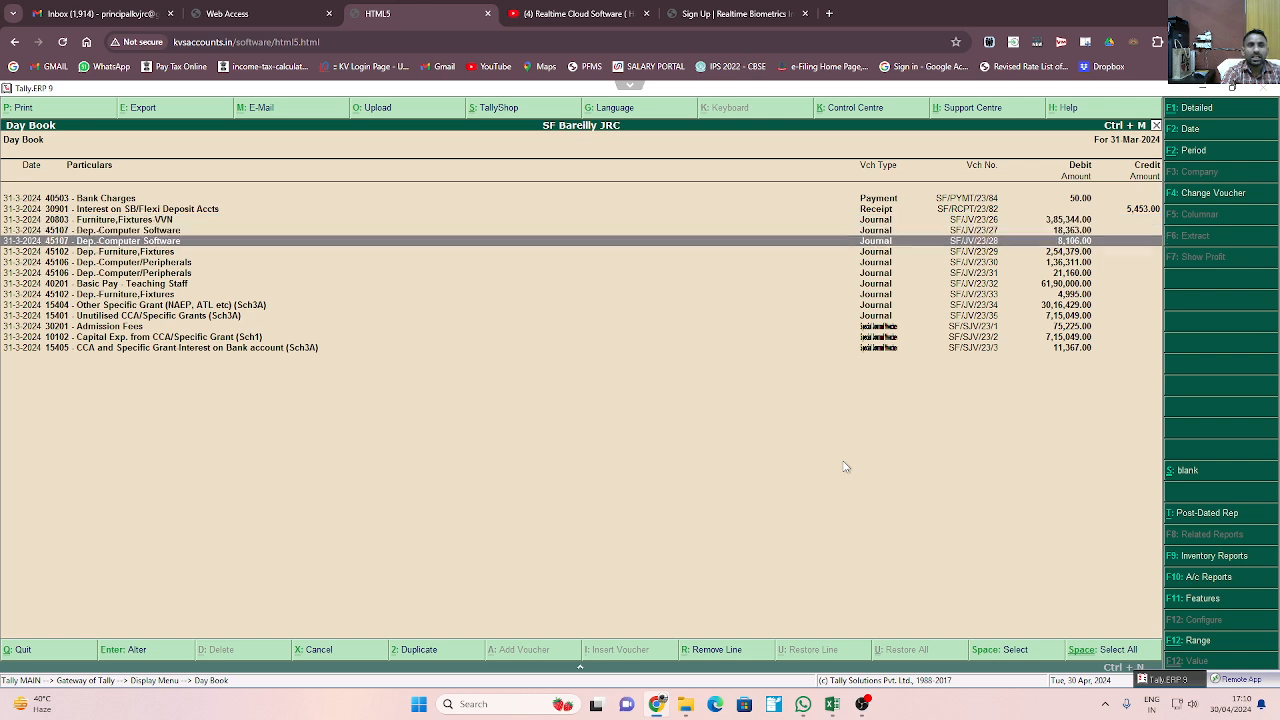
key("Down")
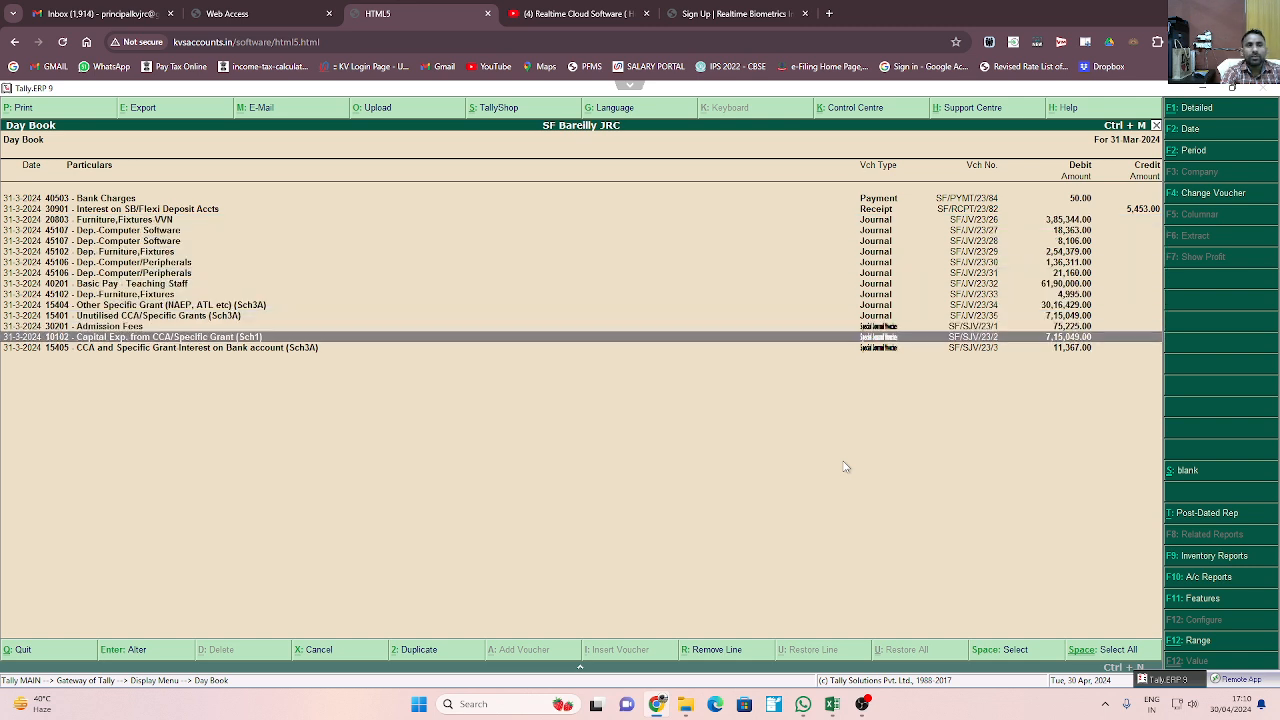
key("space")
key("Down")
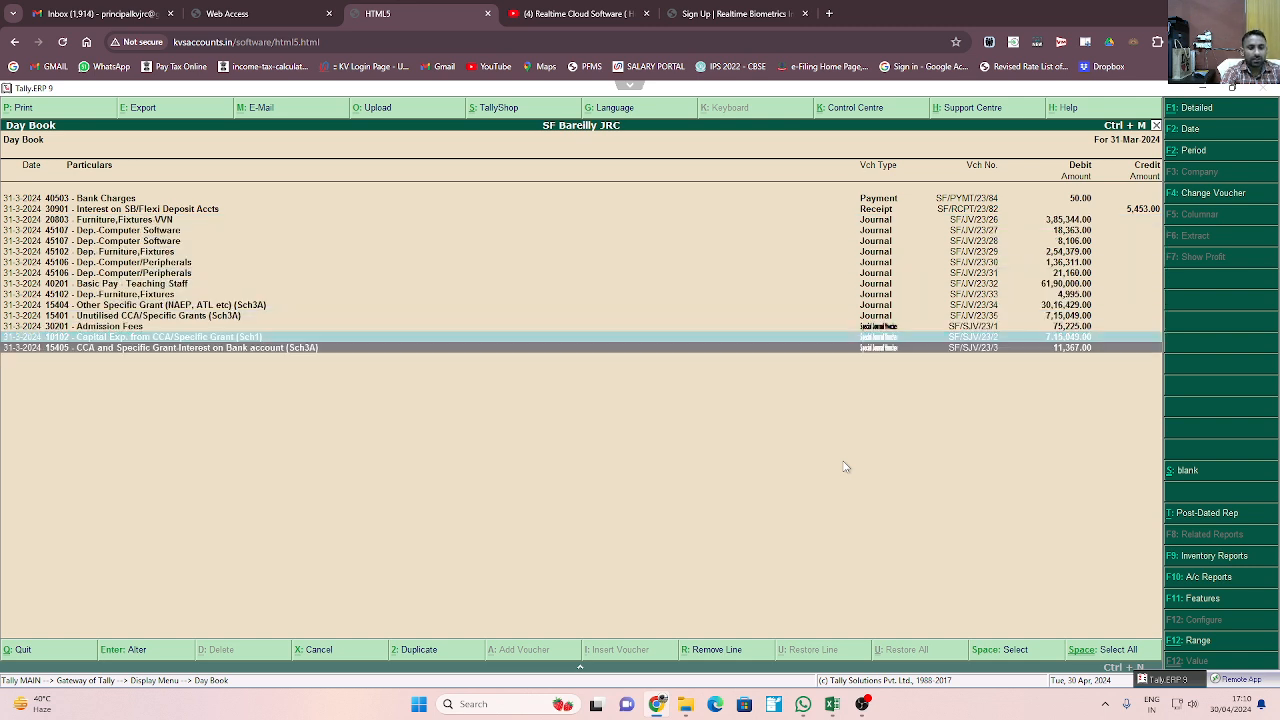
key("space")
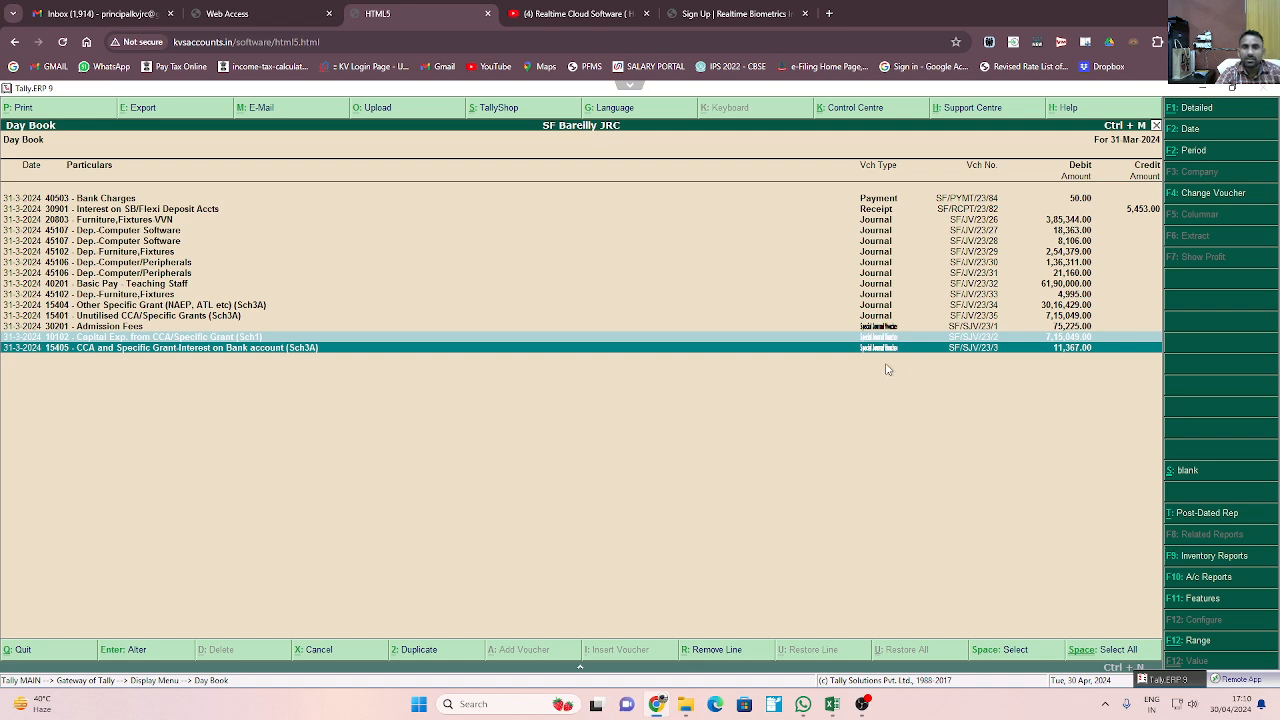
Leave the Day Book and open the 2023-24 Trial Balance in the ledger-wise view
key("Escape")
key("Escape")
key("Escape")
key("Escape")
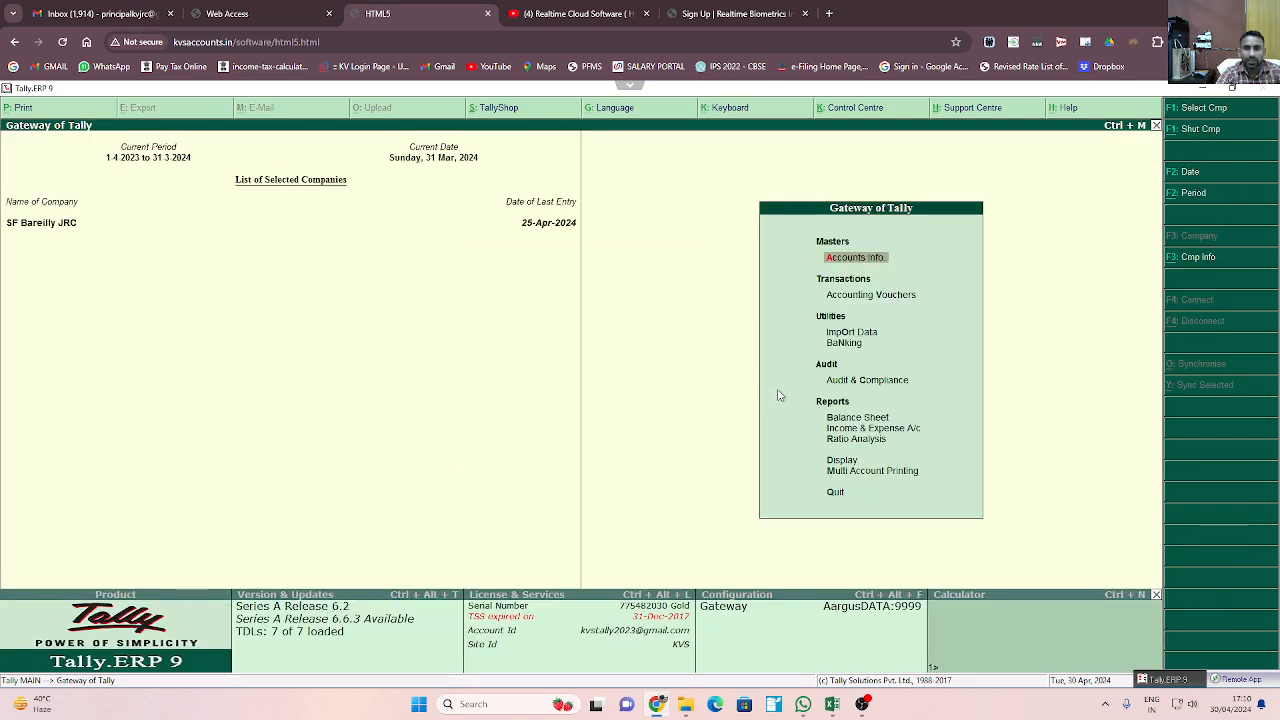
key("d")
key("Return")
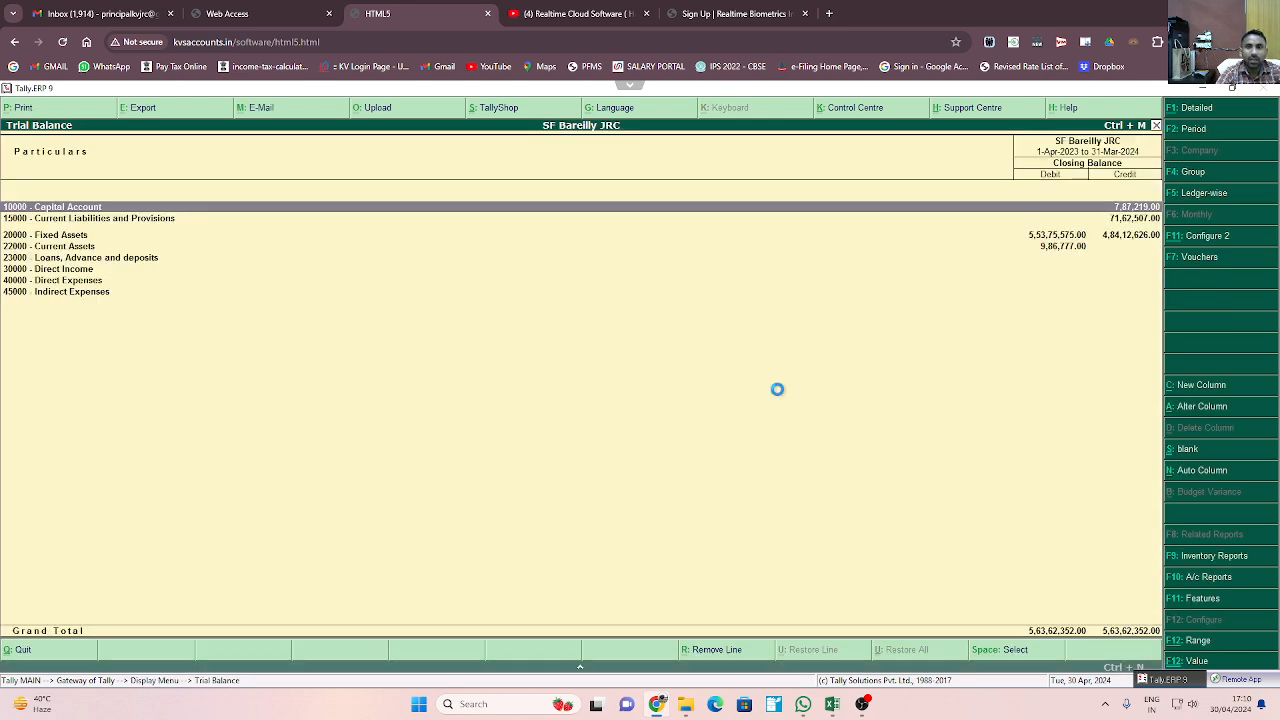
key("F5")
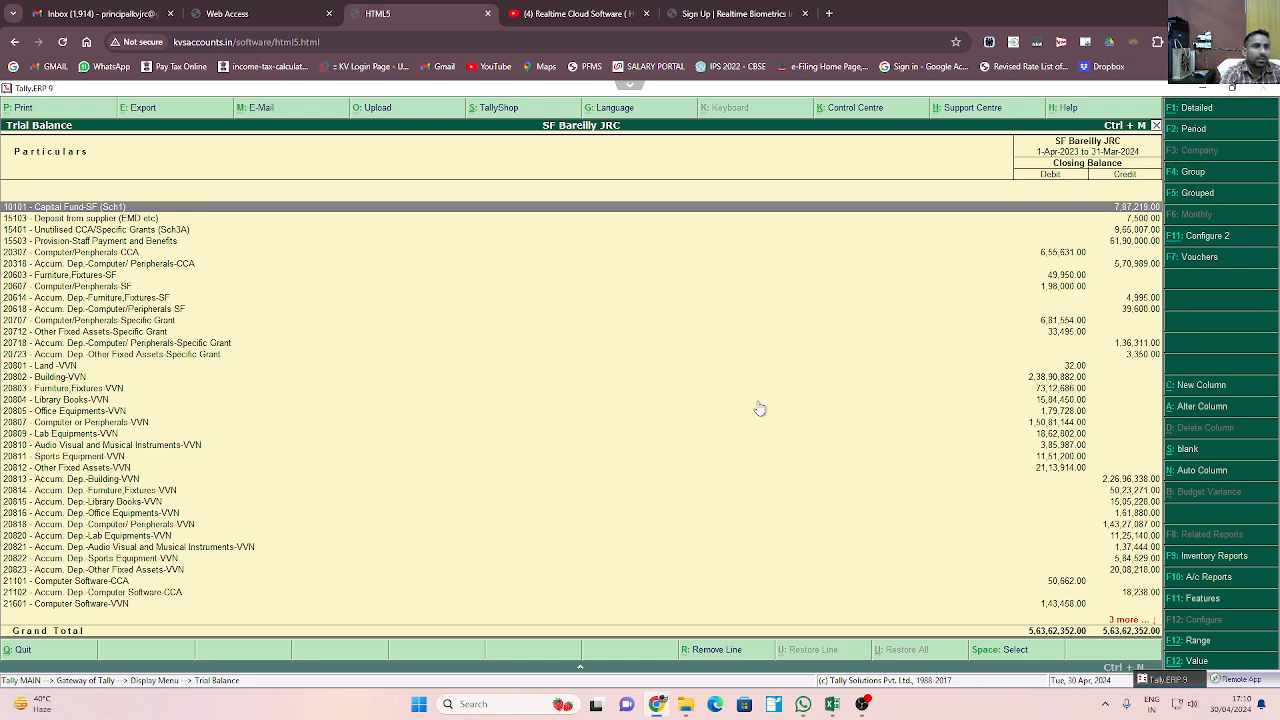
Examine the closing balances of the capital fund, liability, CCA, SF and specific-grant asset ledgers in the Trial Balance
key("Down")
key("Down")
key("Down")
key("Down")
key("Down")
key("Down")
key("Up")
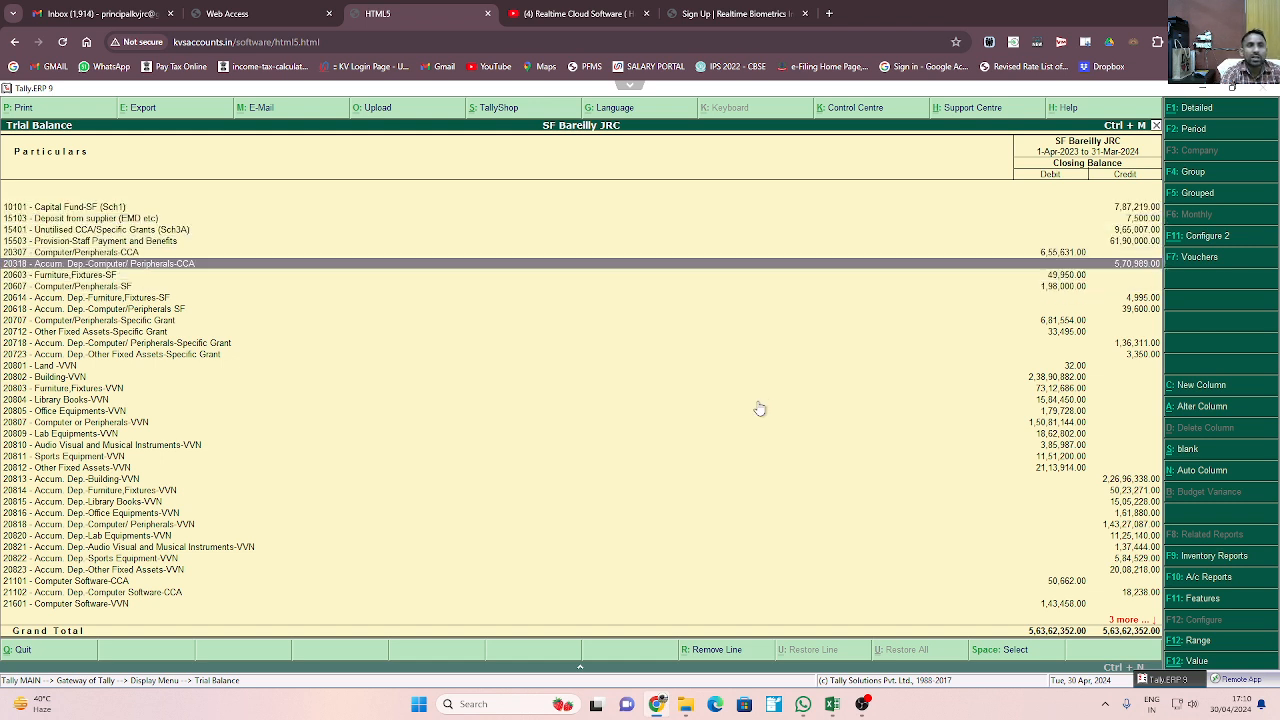
key("Up")
key("Up")
key("Up")
key("Up")
key("Up")
key("Down")
key("Down")
key("Down")
key("Down")
key("Down")
key("Down")
key("Down")
key("Down")
key("Down")
key("Down")
key("Down")
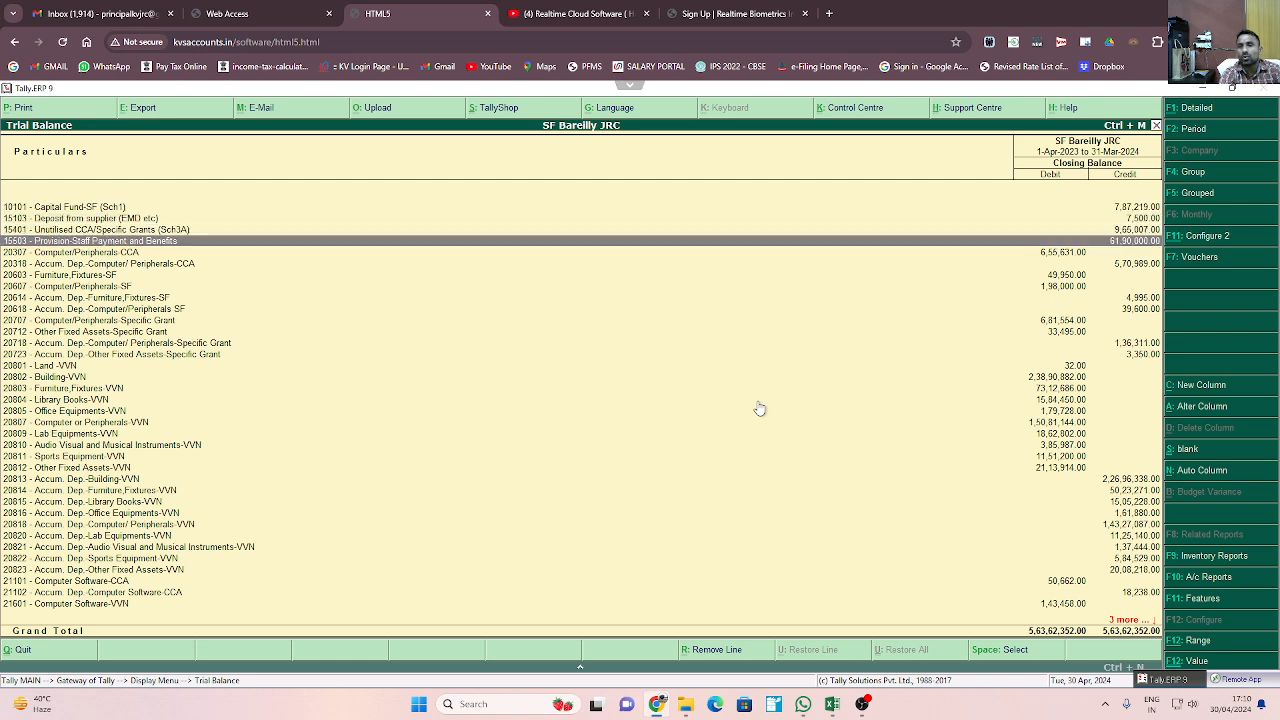
key("Down")
key("Down")
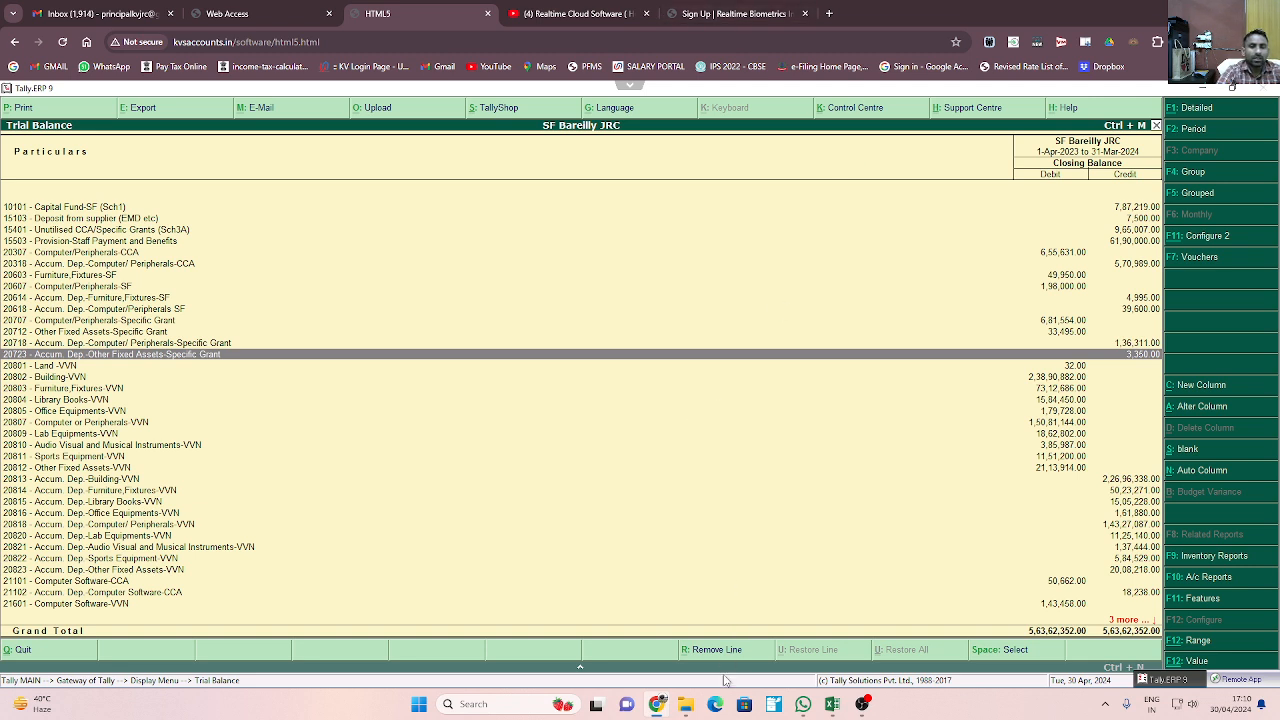
mouse_move(832, 706)
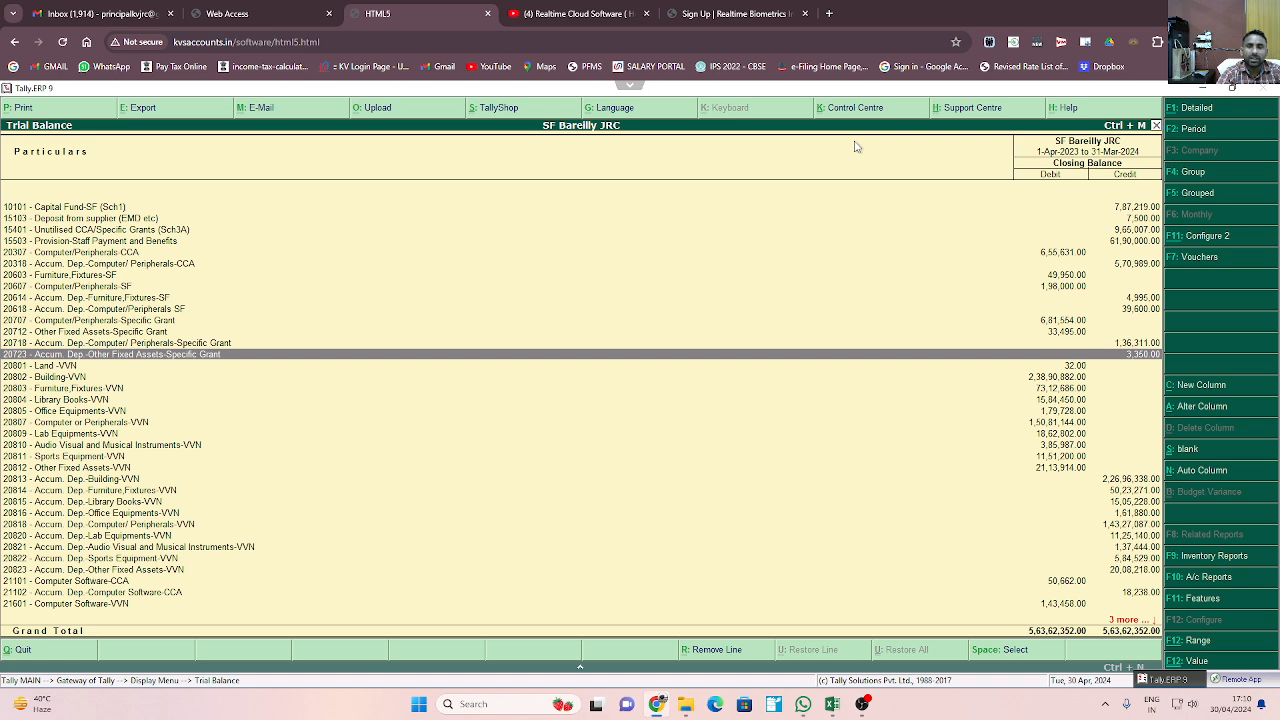
In the Day Book for 31 March 2024, cancel the special journal vouchers SF/SJV/23/2 and SF/SJV/23/3
key("Escape")
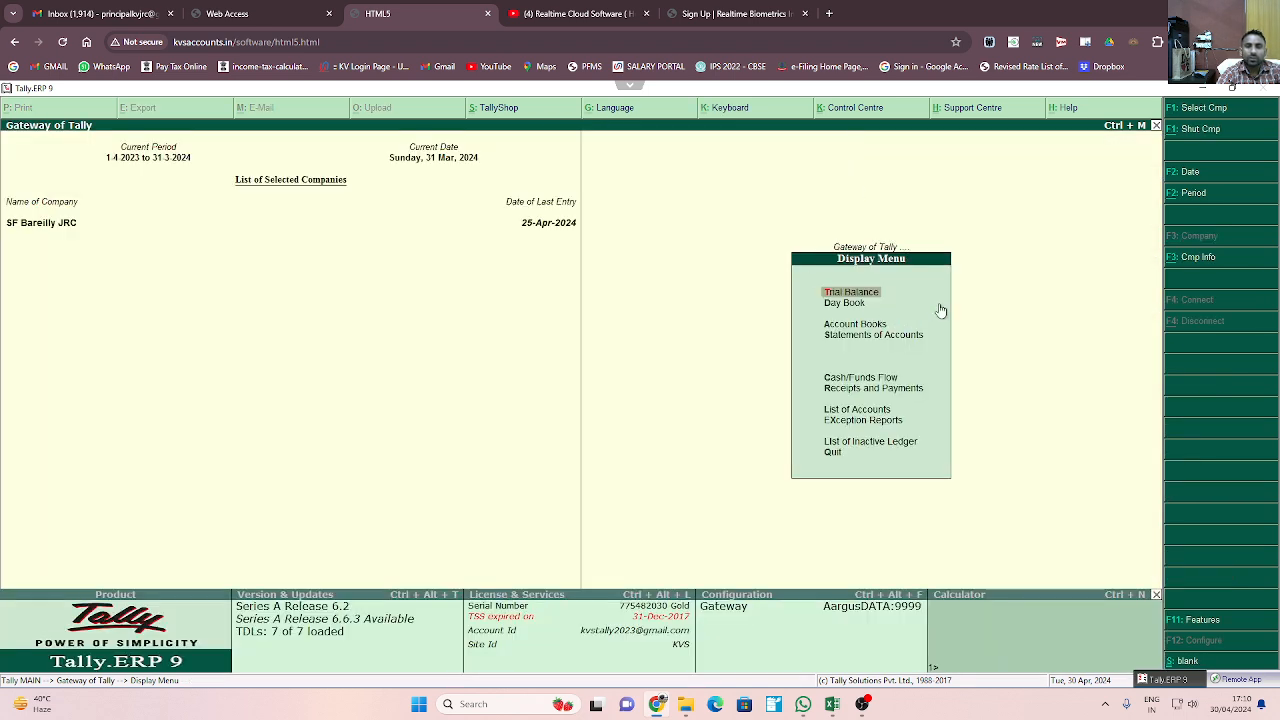
key("Escape")
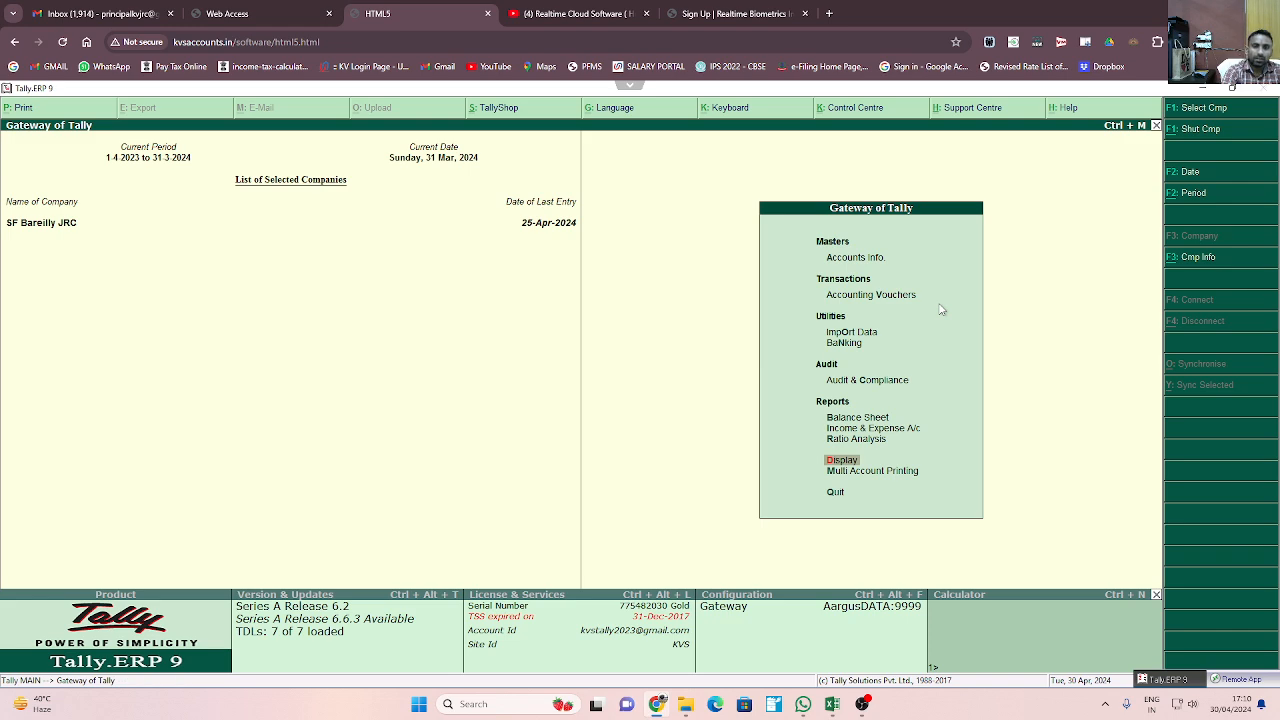
key("Return")
key("d")
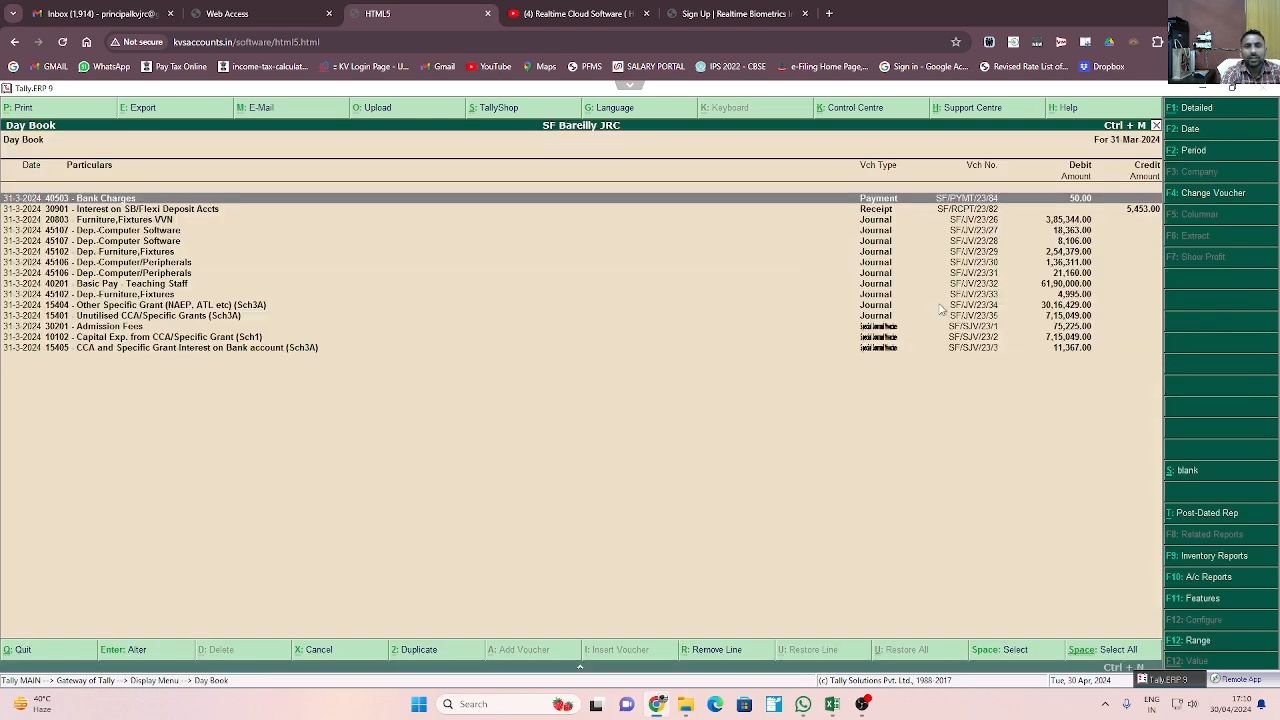
key("Down")
key("Down")
key("Down")
key("Down")
key("Down")
key("Down")
key("Down")
key("Down")
key("Down")
key("Down")
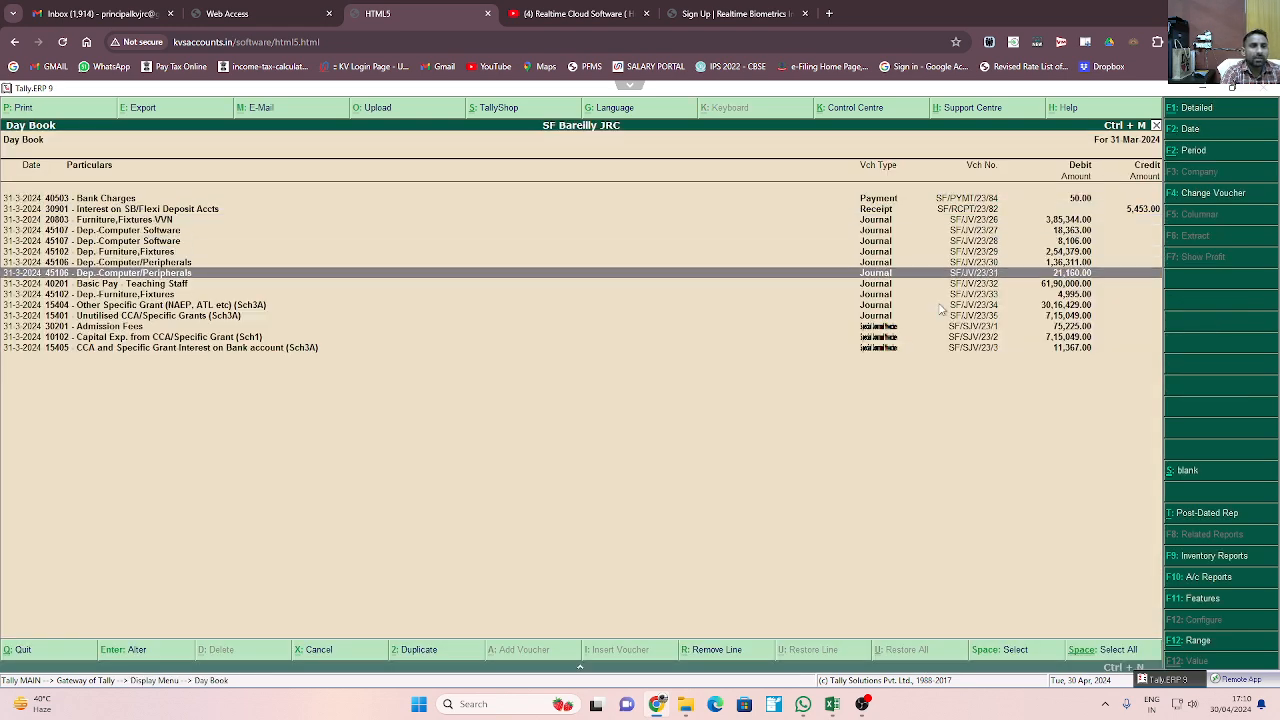
key("Down")
key("Down")
key("Down")
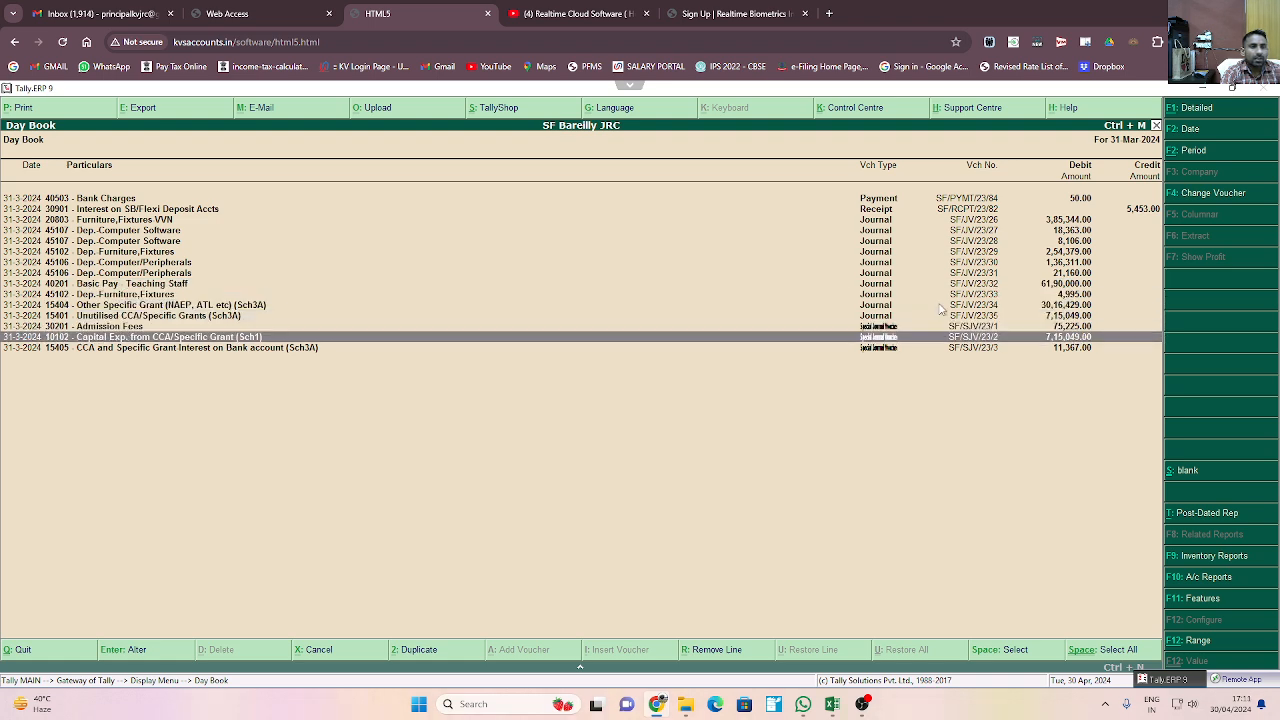
key("space")
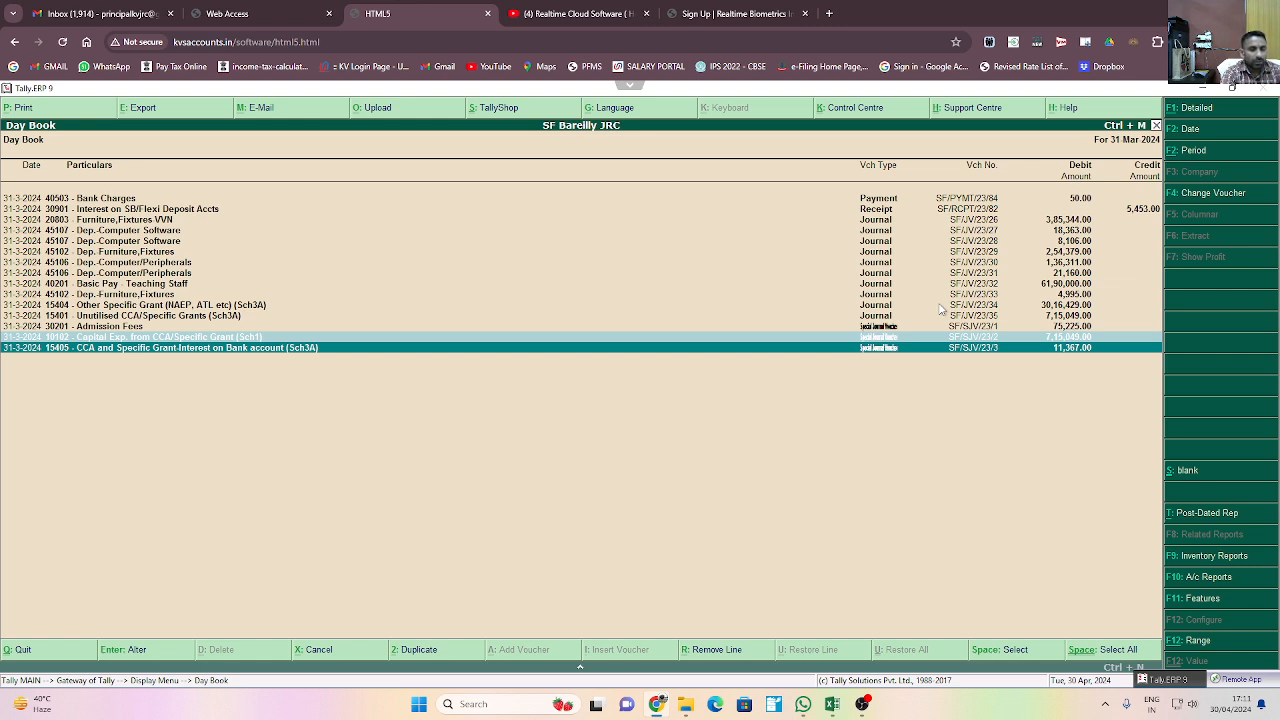
key("alt+x")
key("y")
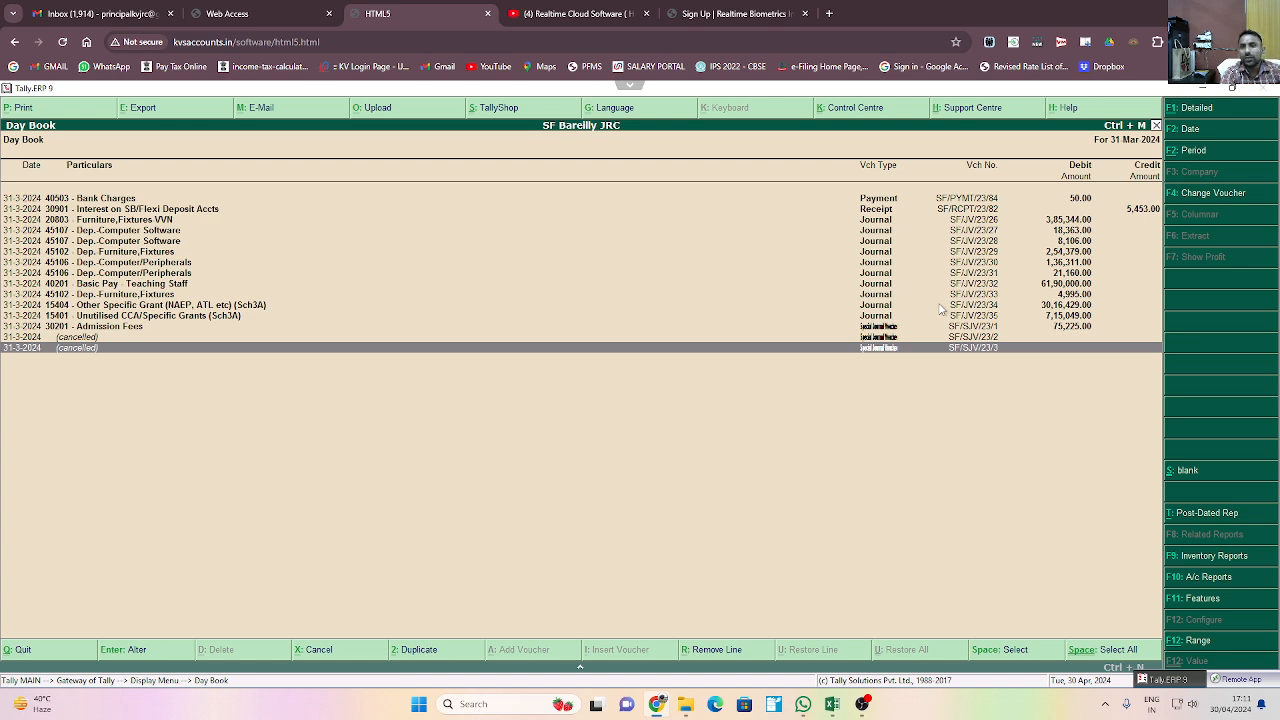
Exit the Day Book and reopen the 2023-24 Trial Balance with its ledger-wise breakdown
key("Escape")
key("Escape")
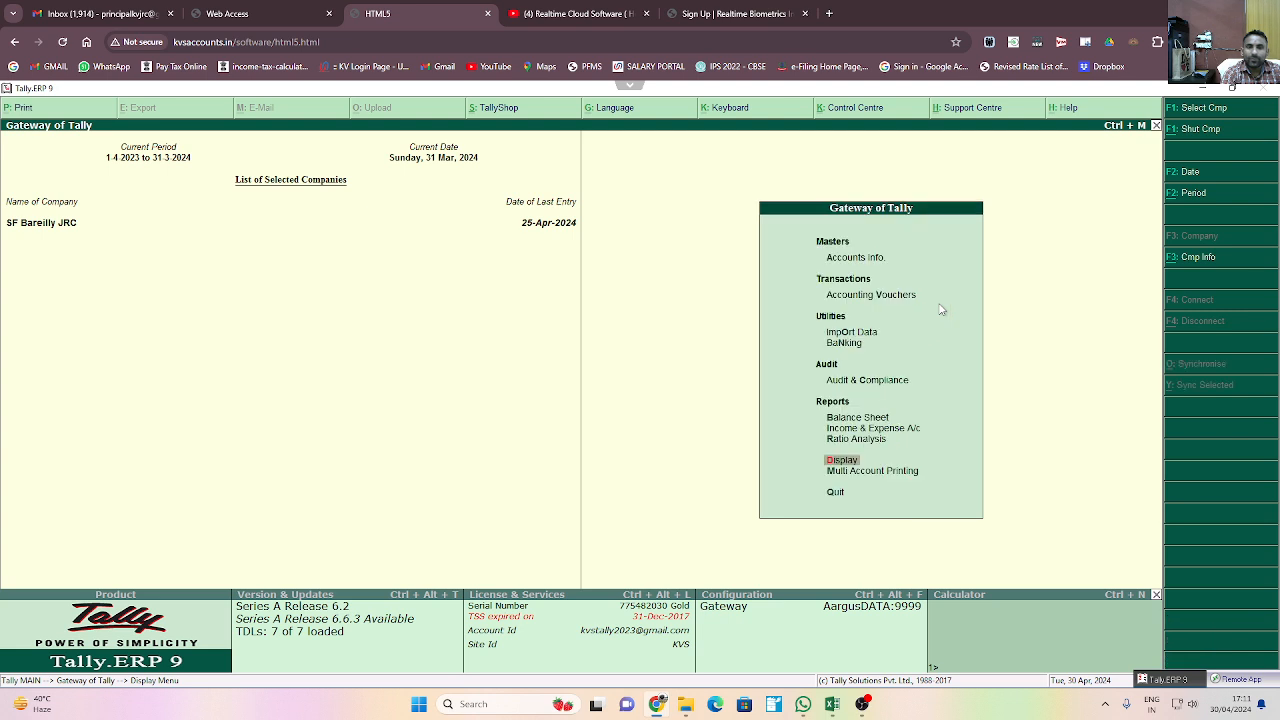
key("Escape")
key("Escape")
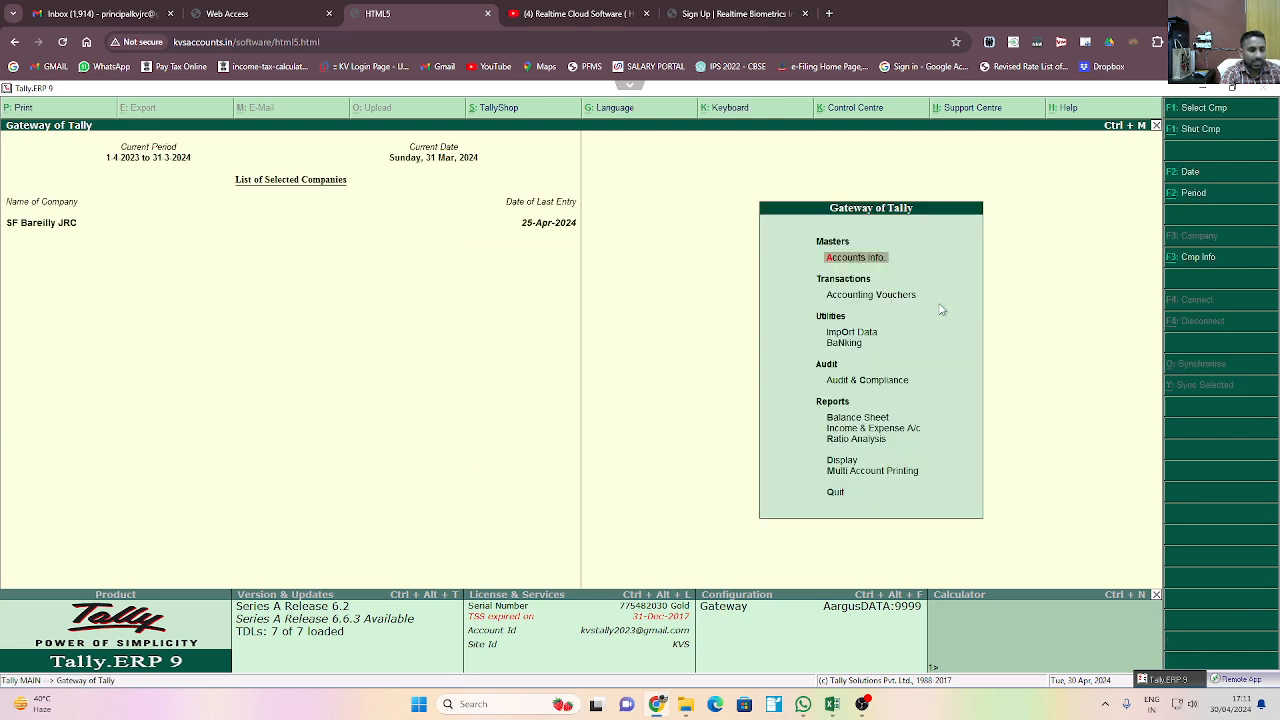
key("d")
key("t")
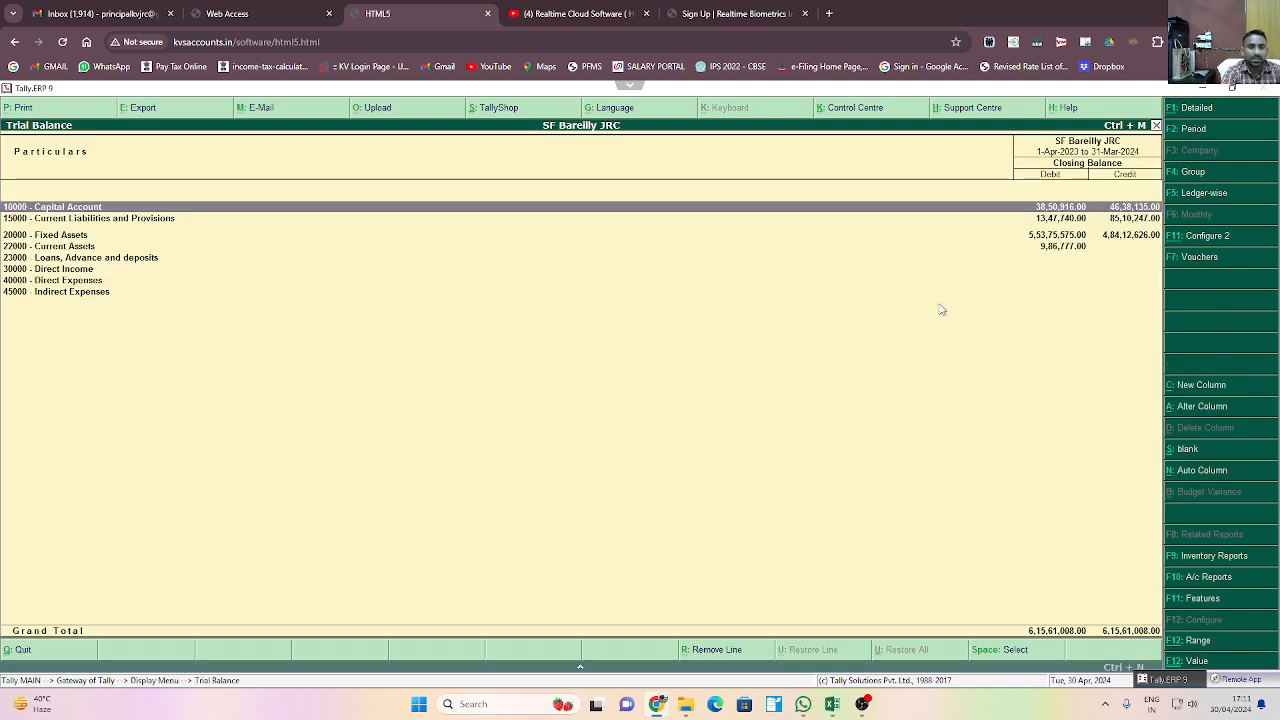
key("F5")
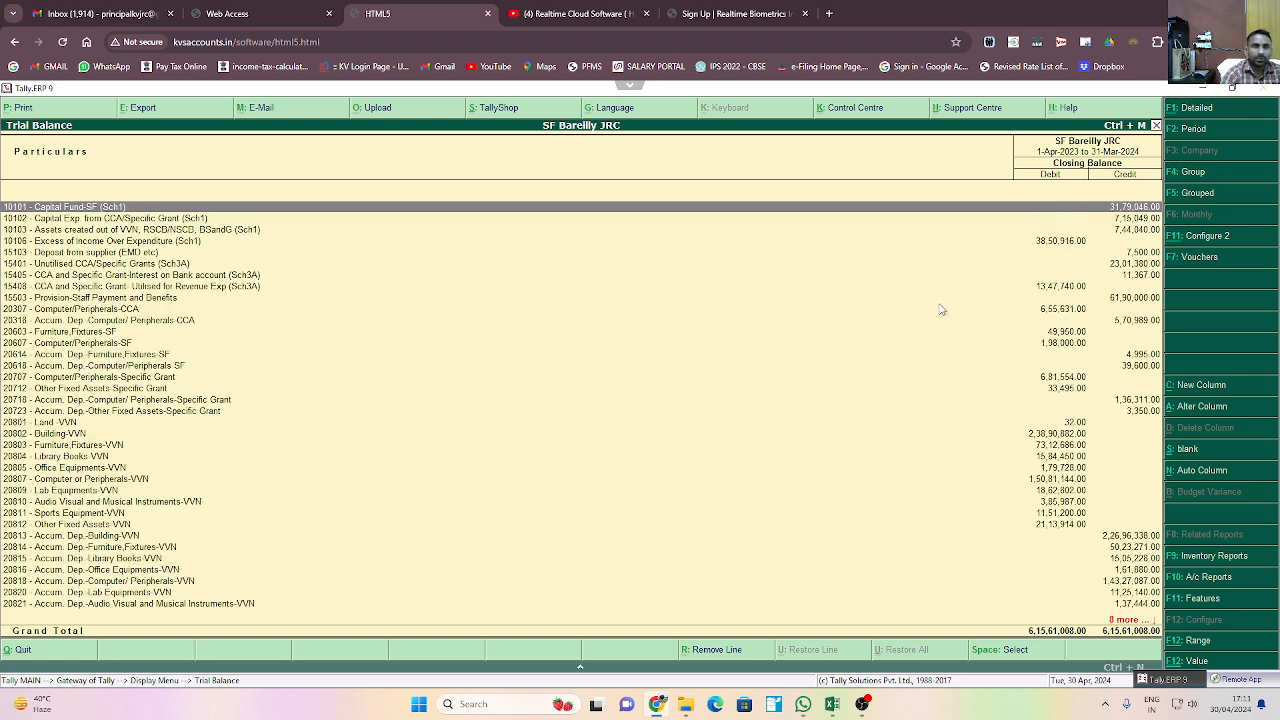
Check the Schedule 1 ledgers 10102, 10103 and 10106 and the grant interest ledger 15405 in the Trial Balance
left_click(54, 232)
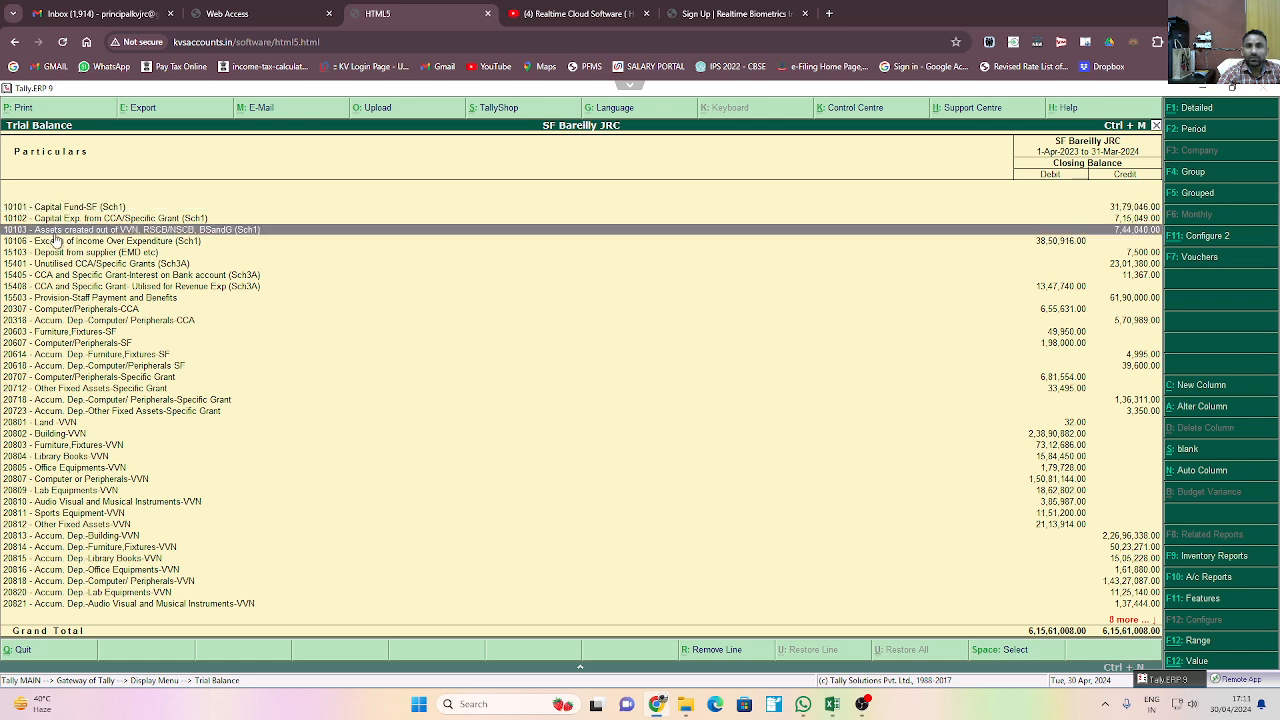
left_click(1123, 221)
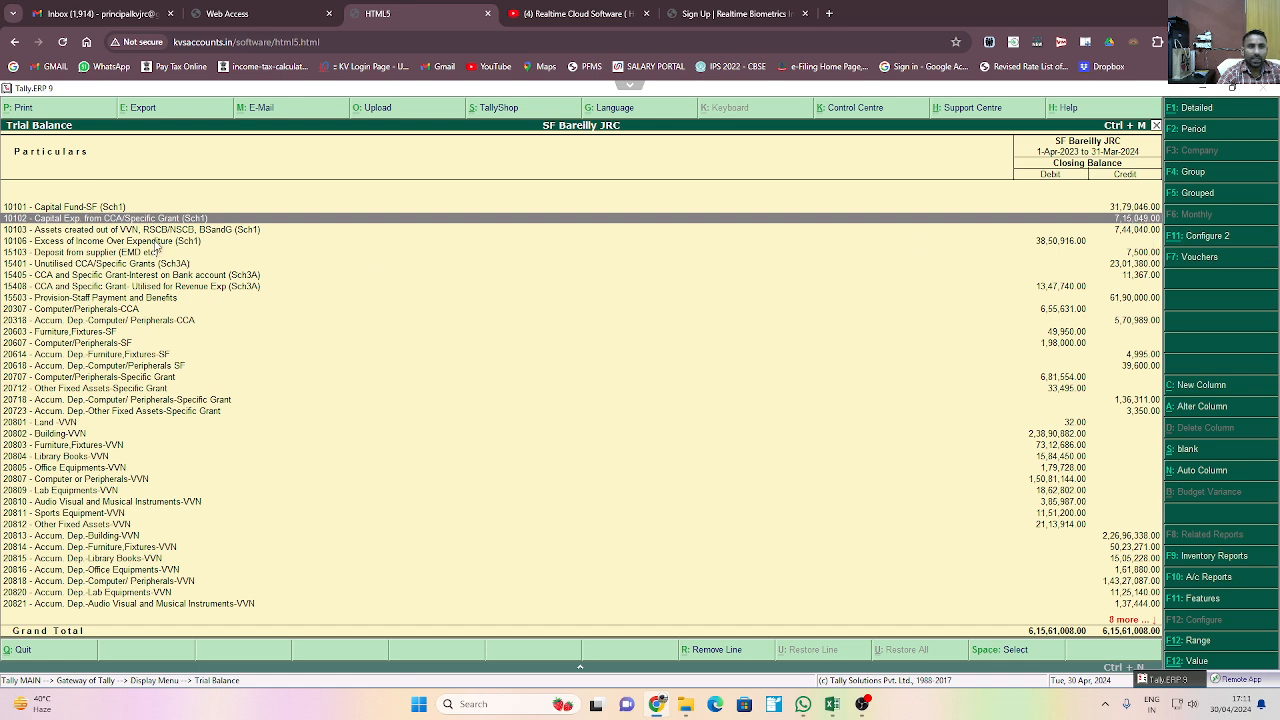
left_click(157, 246)
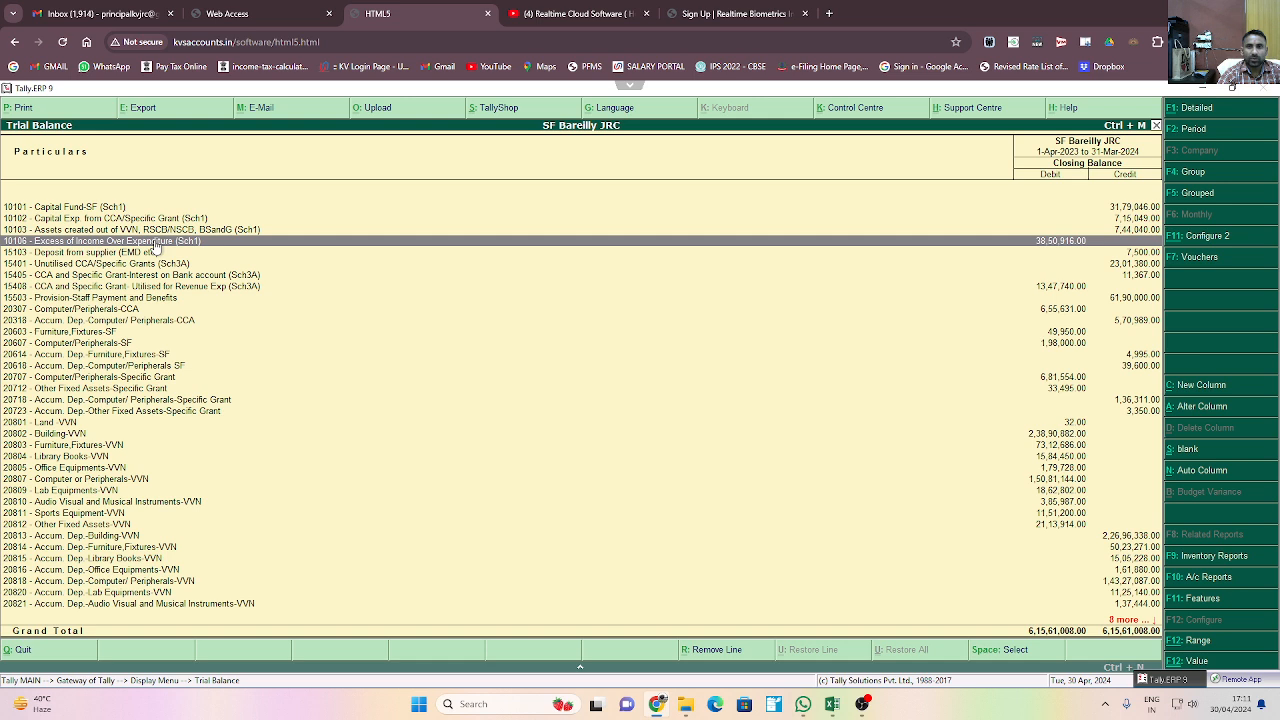
left_click(114, 278)
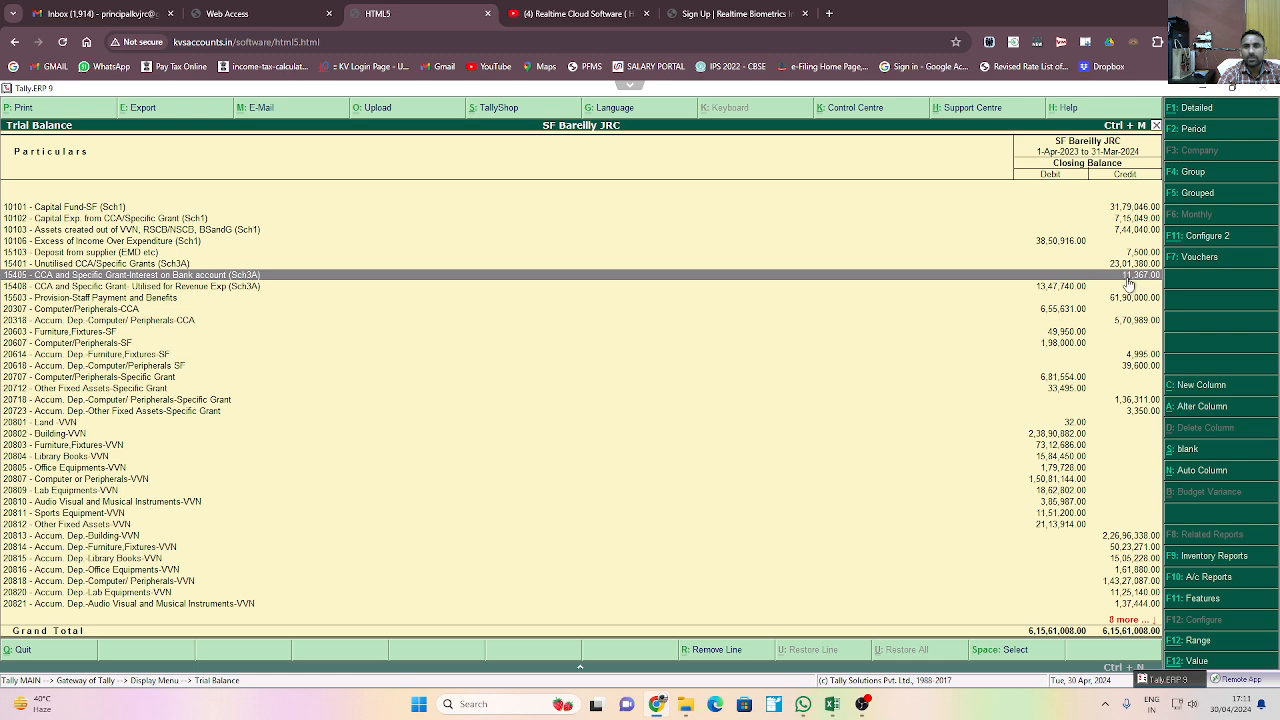
Check ledger 15408, the CCA and specific grant utilised for revenue expenditure, and return to the Gateway of Tally
left_click(115, 290)
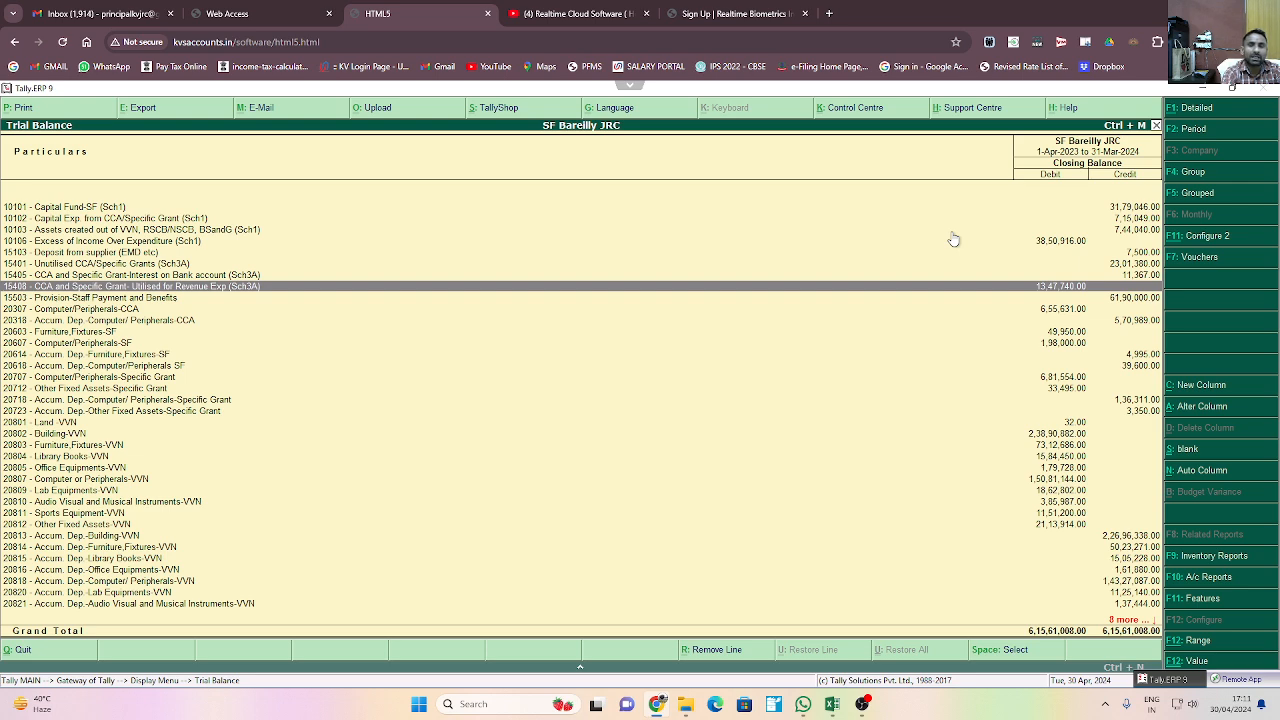
key("Escape")
key("Escape")
key("Escape")
key("Escape")
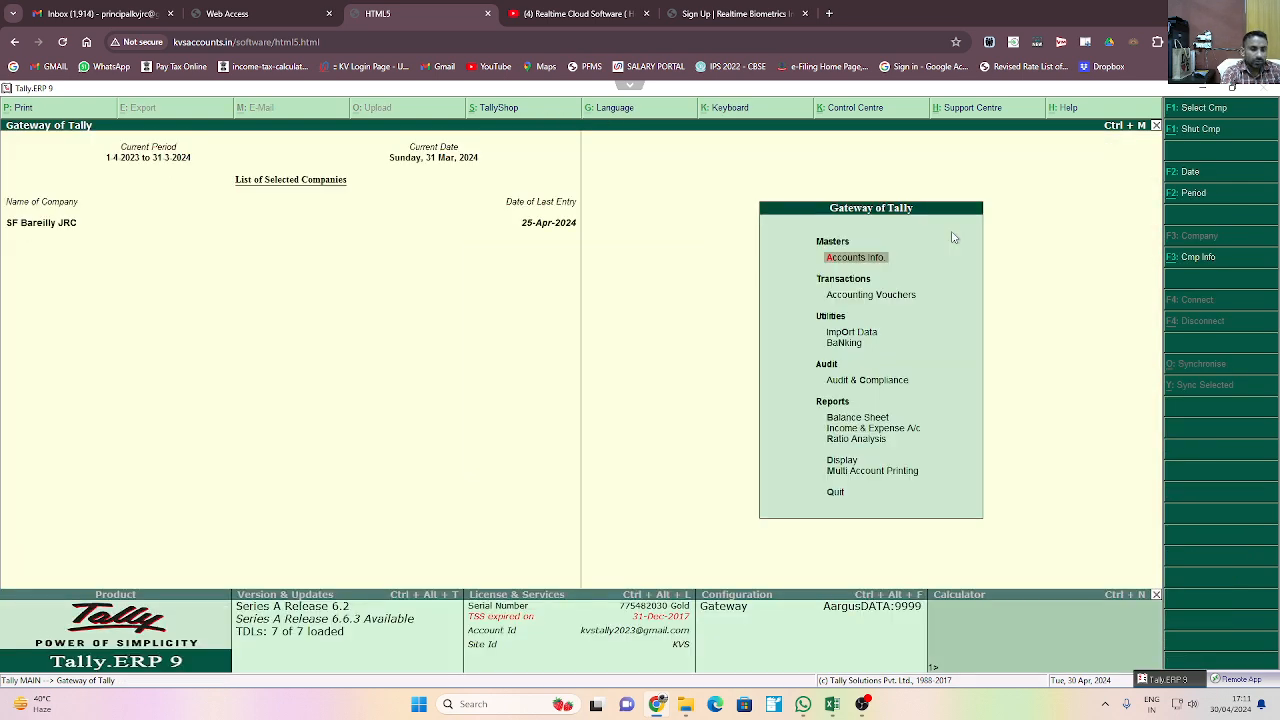
Change the company's current period to 1-4-2024 through 31-3-2025
key("alt+F2")
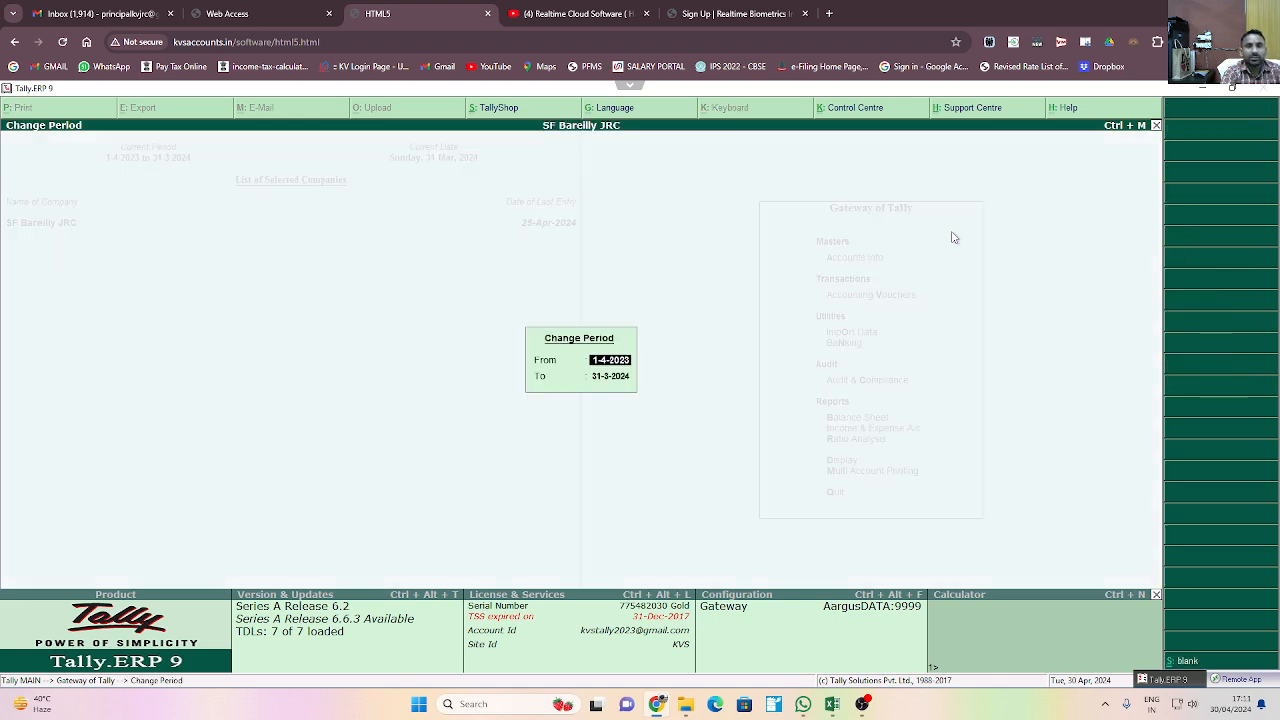
type("1.4.2")
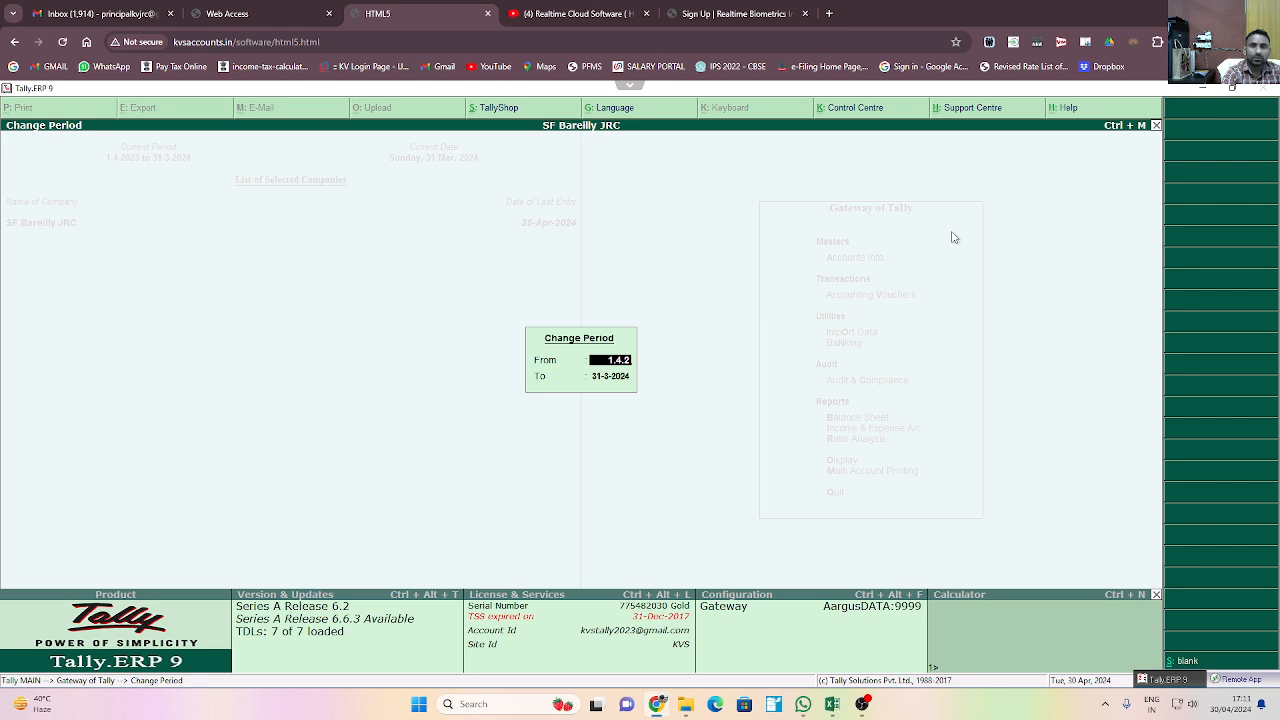
type("024")
key("Return")
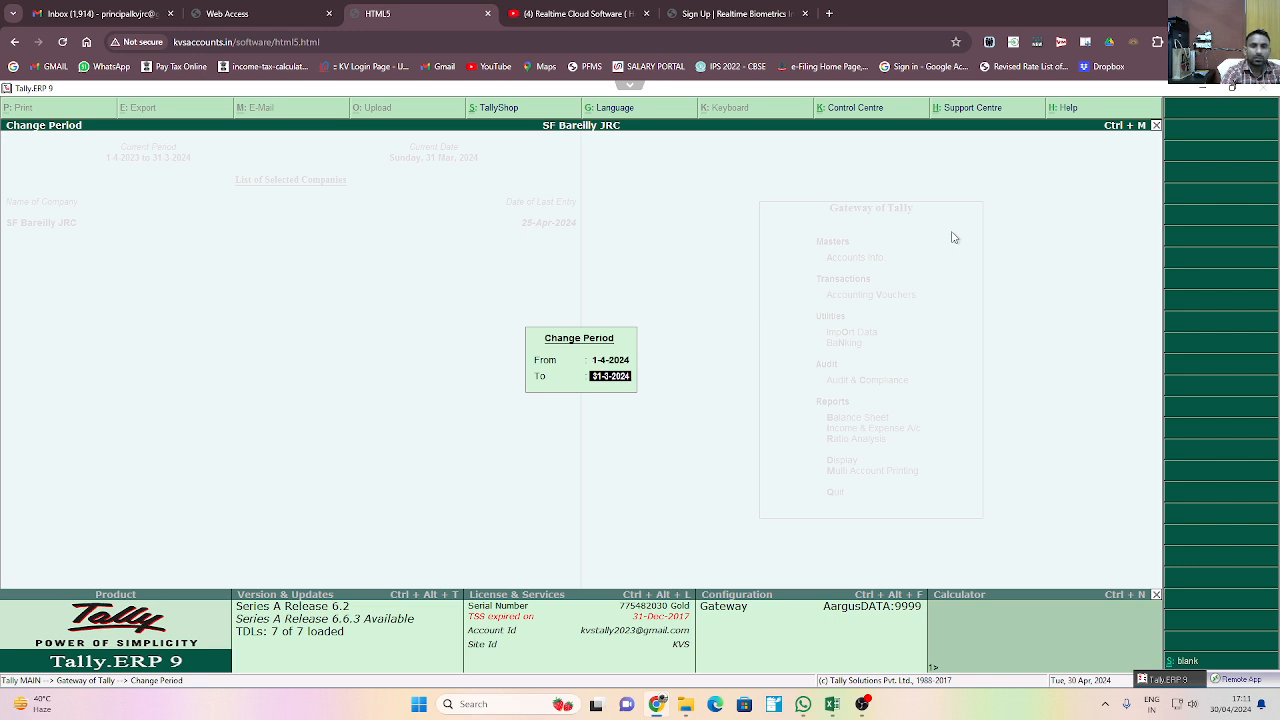
type("31.03.206")
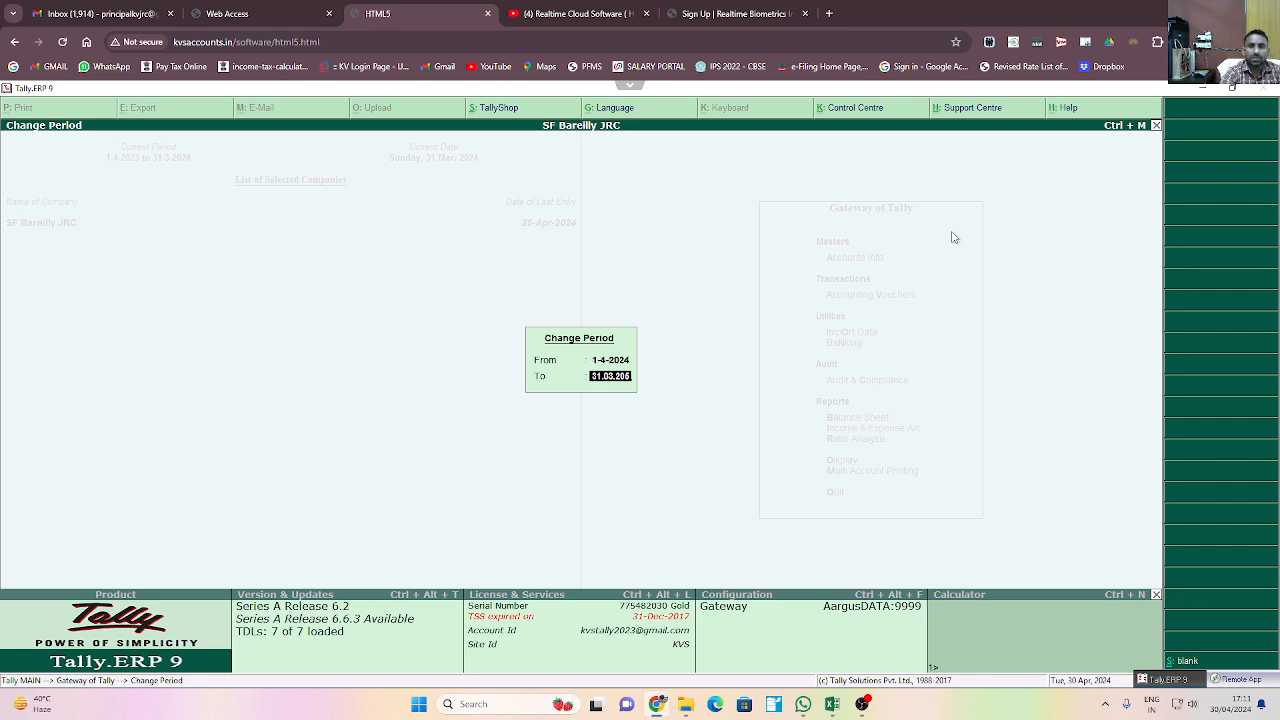
type("5")
key("Return")
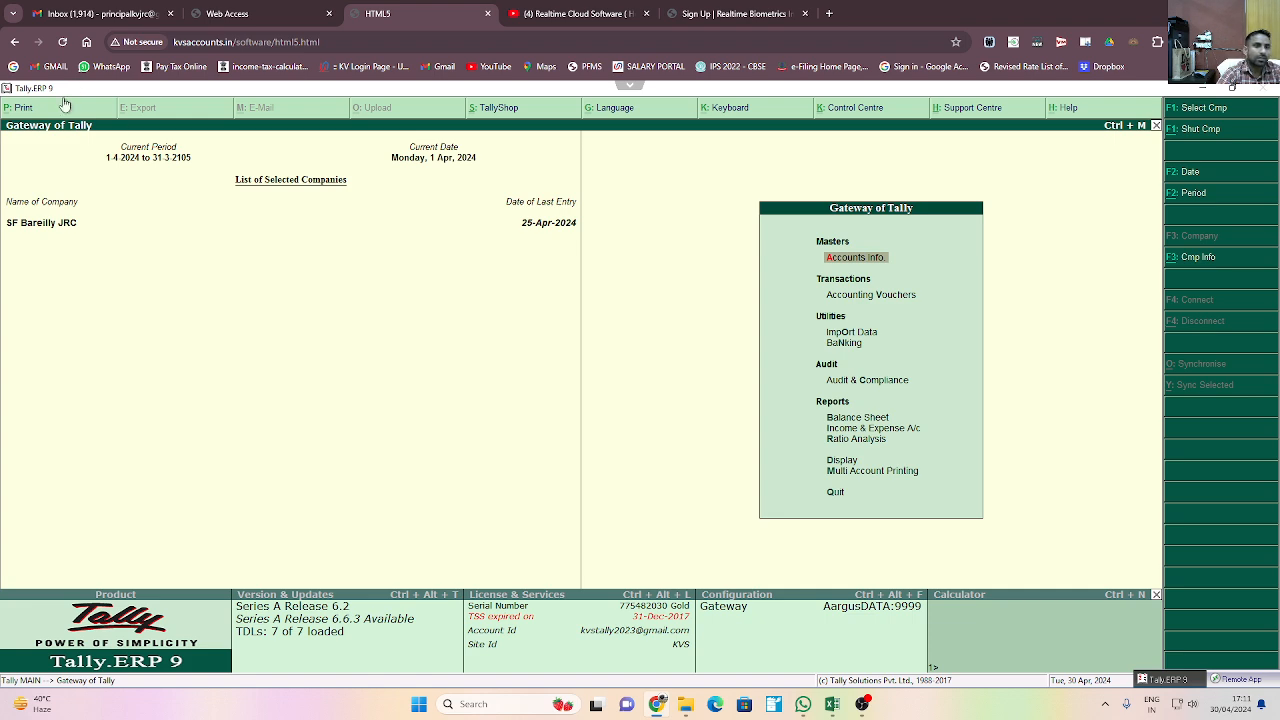
left_click(171, 158)
key("Return")
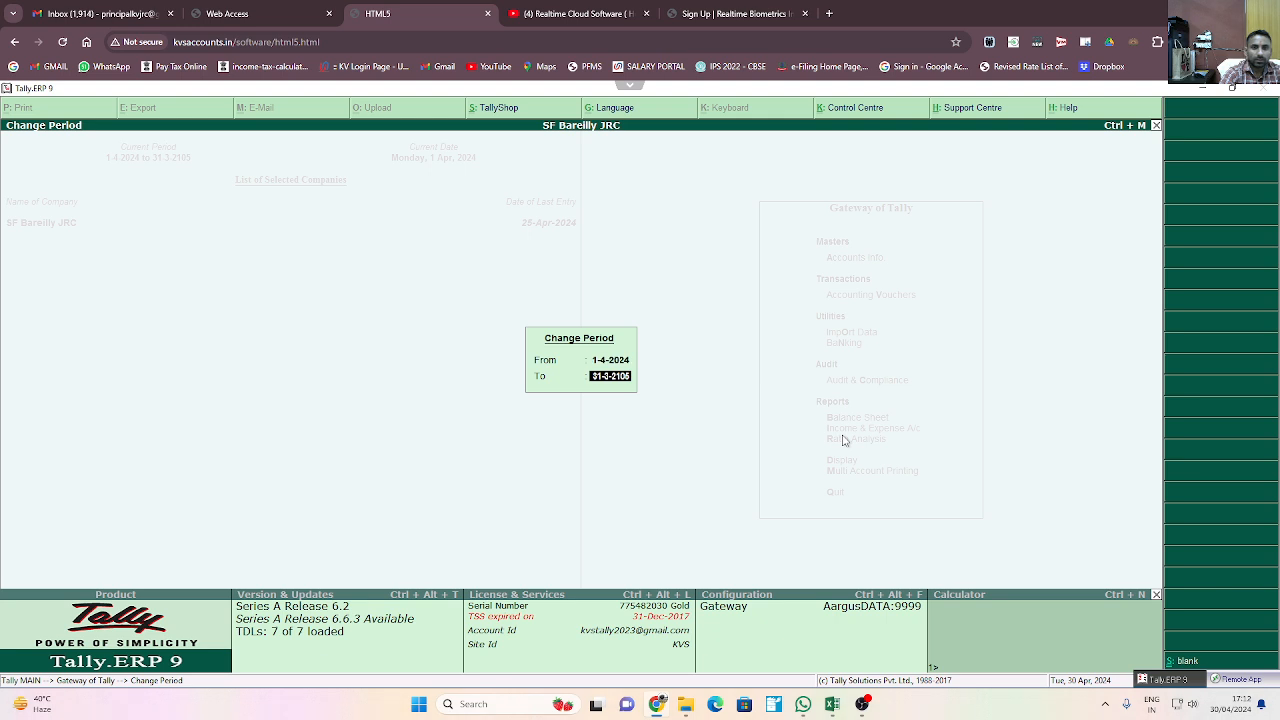
type("31.03.2025")
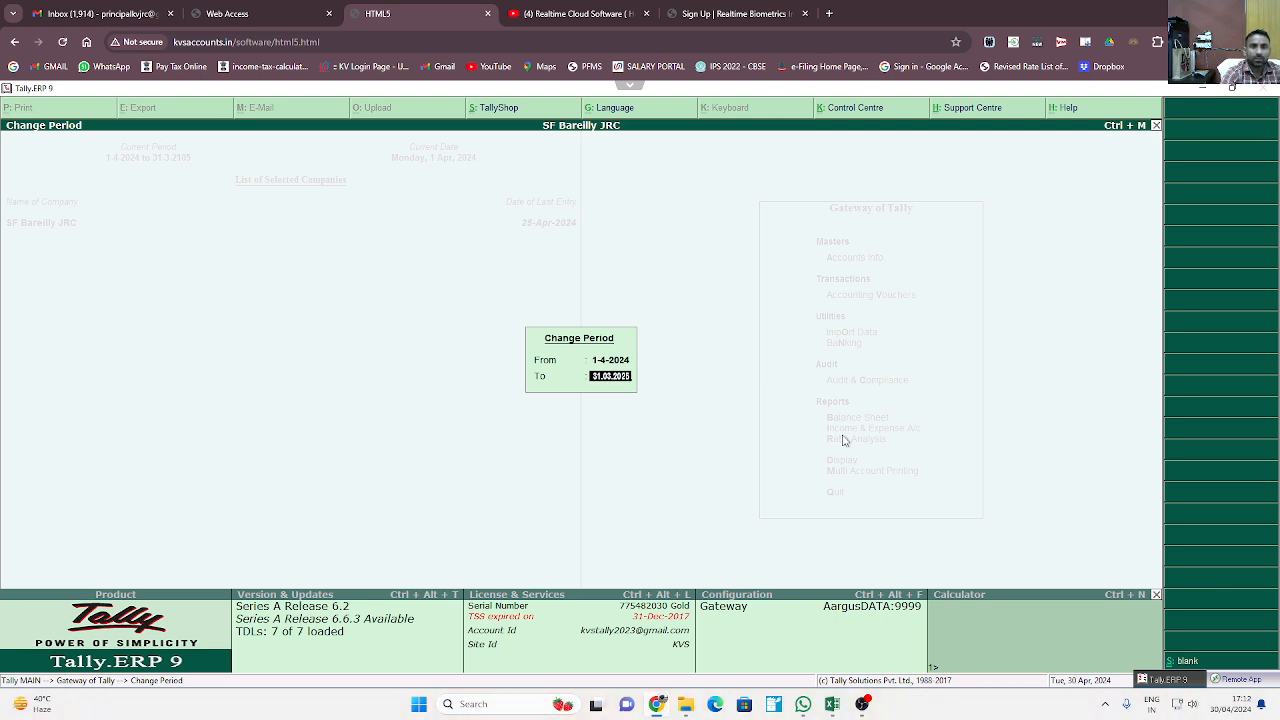
key("Return")
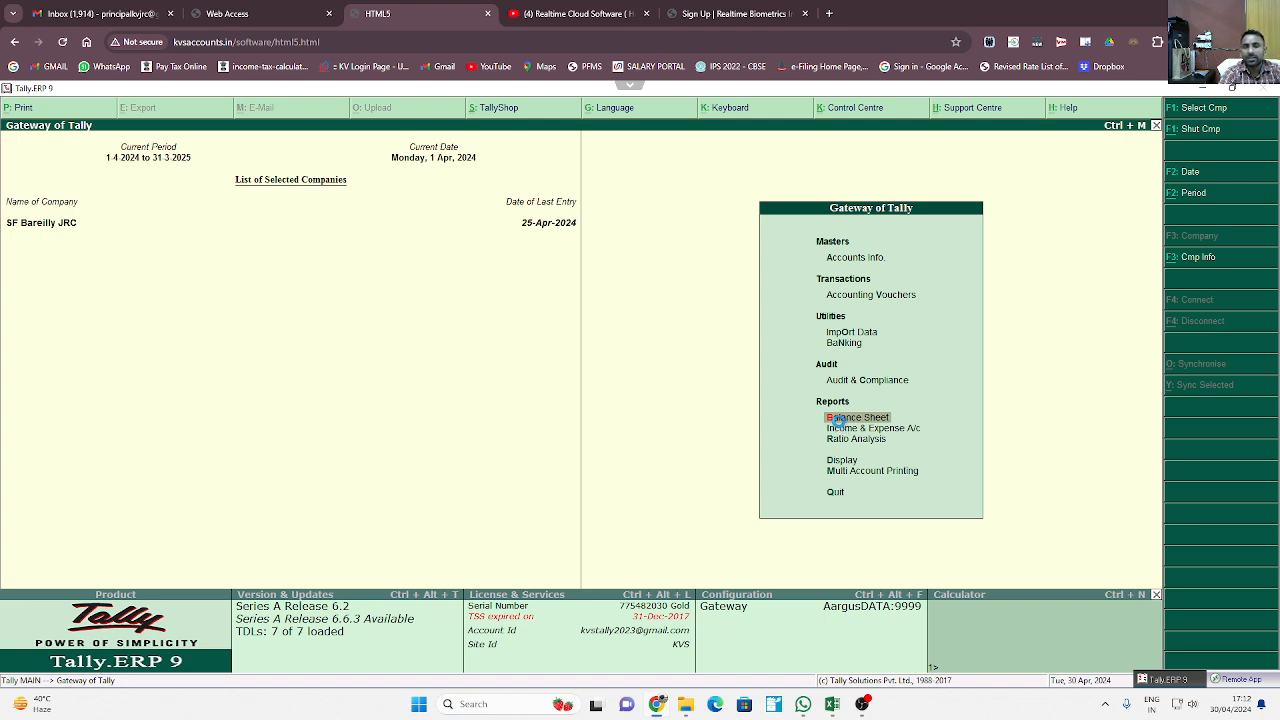
Examine the Corpus or Capital Fund ledgers within the Balance Sheet's Capital Account and compare them with Schedule 1 in the Excel annual account
left_click(840, 420)
key("Return")
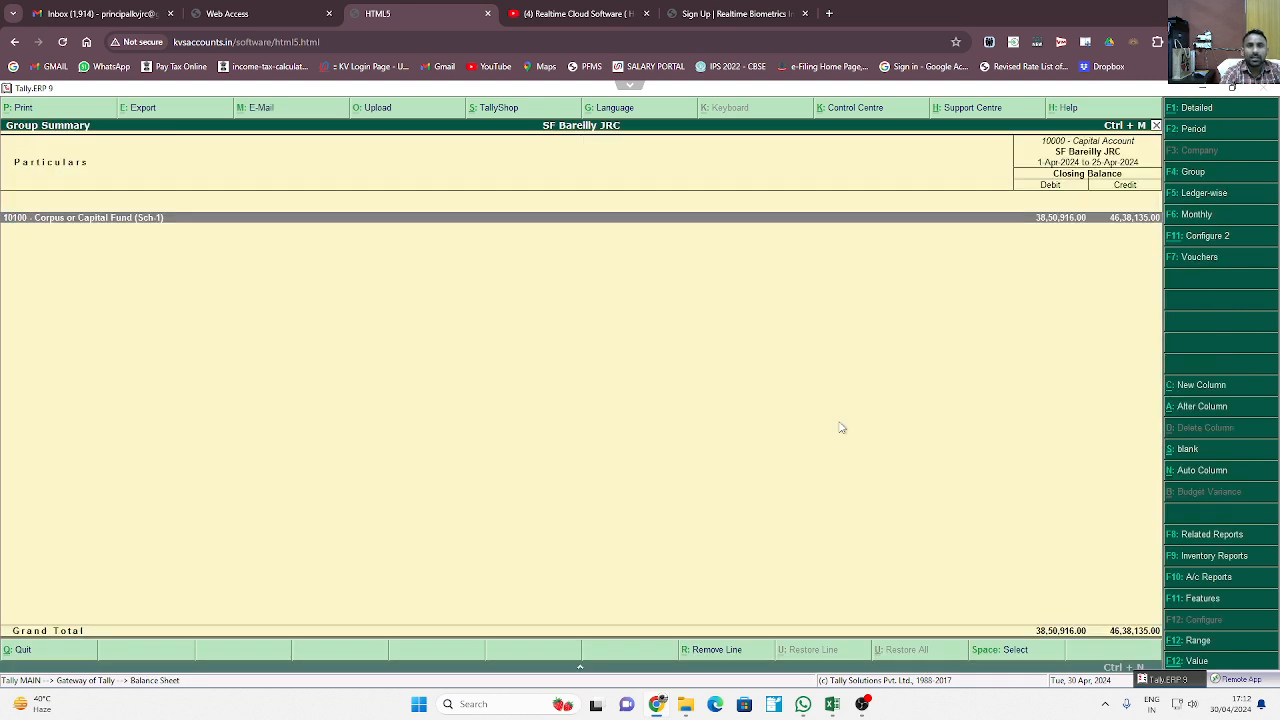
key("Return")
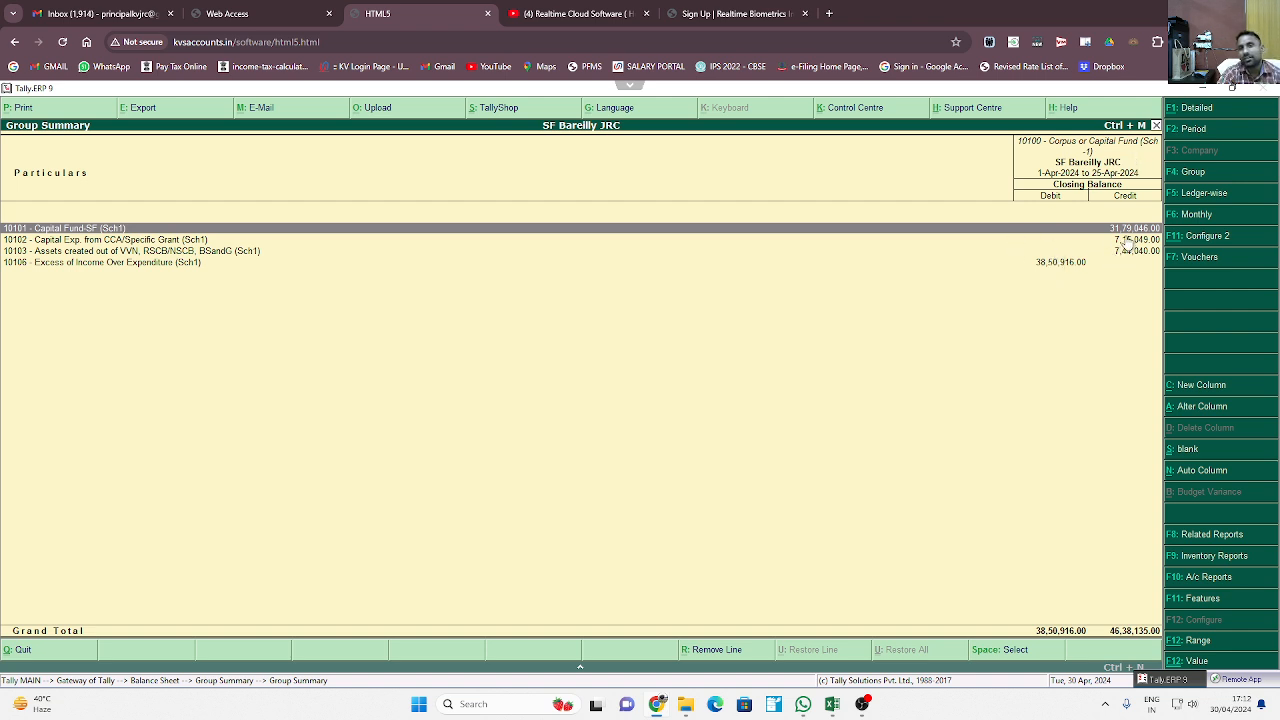
left_click(831, 704)
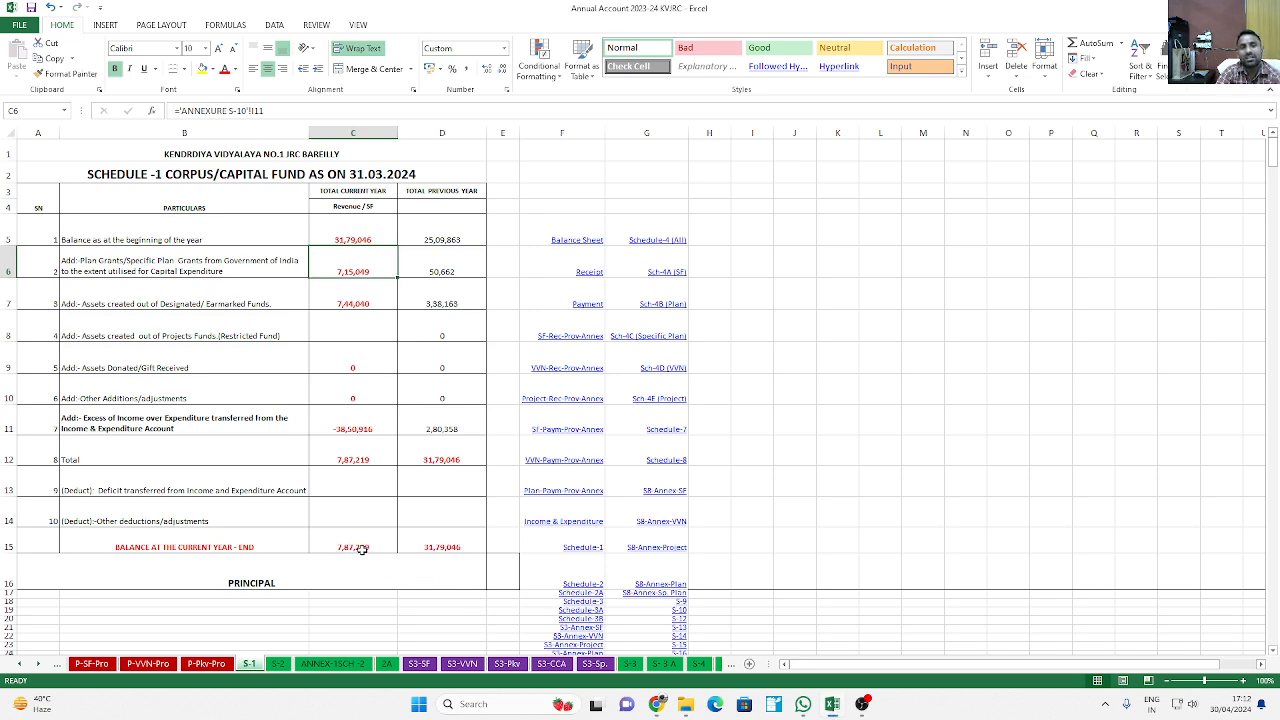
key("alt+Tab")
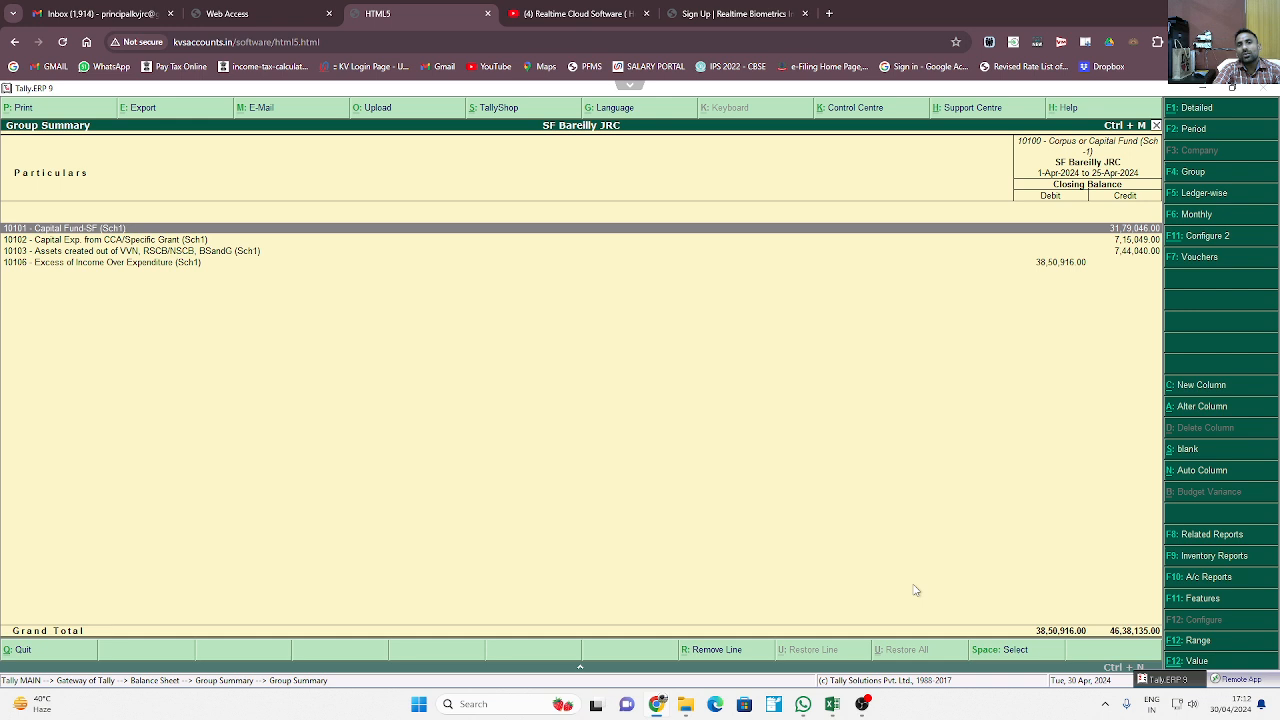
left_click(1122, 242)
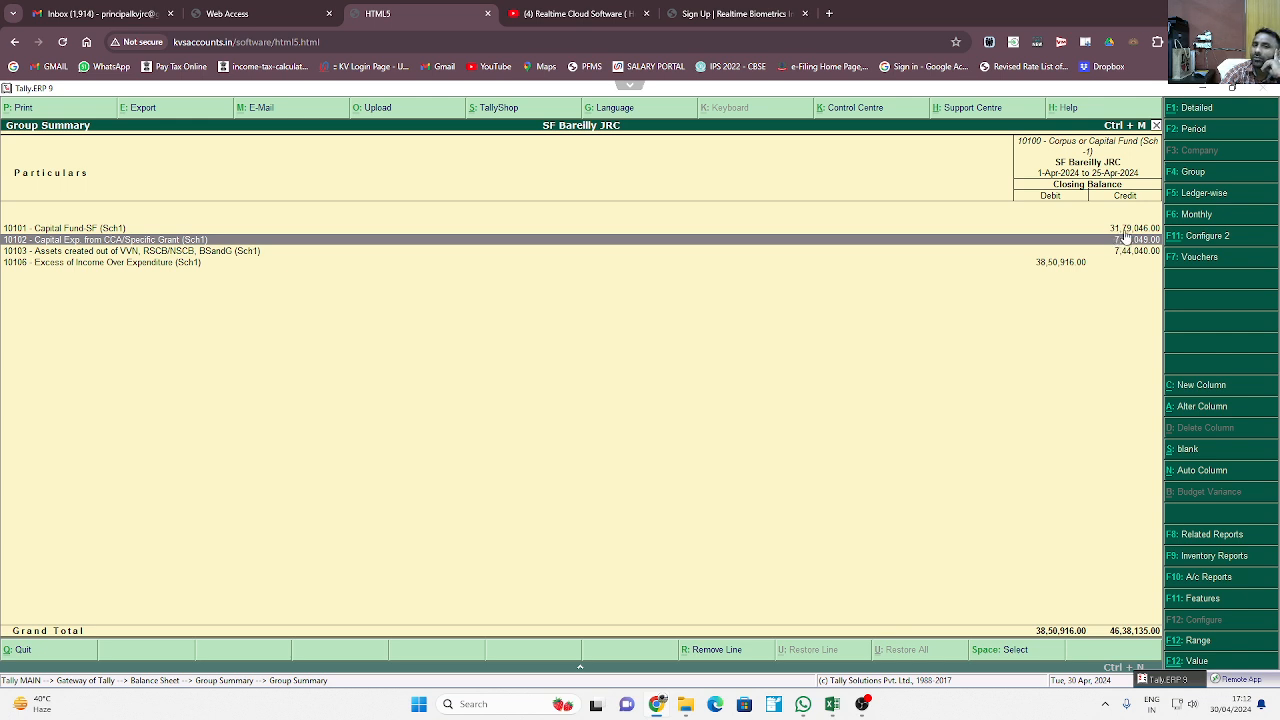
key("Escape")
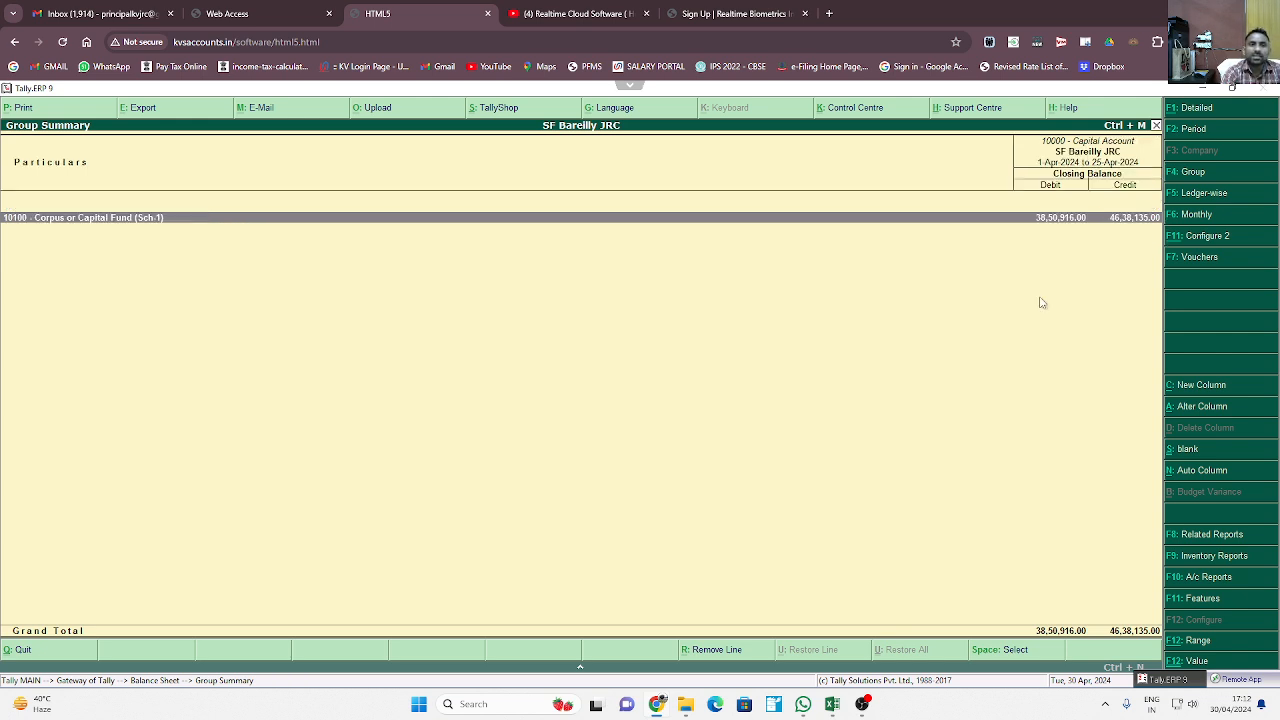
key("Escape")
Examine the 15100 - Current Liabilities group under Current Liabilities and Provisions in the Balance Sheet
key("Down")
key("Down")
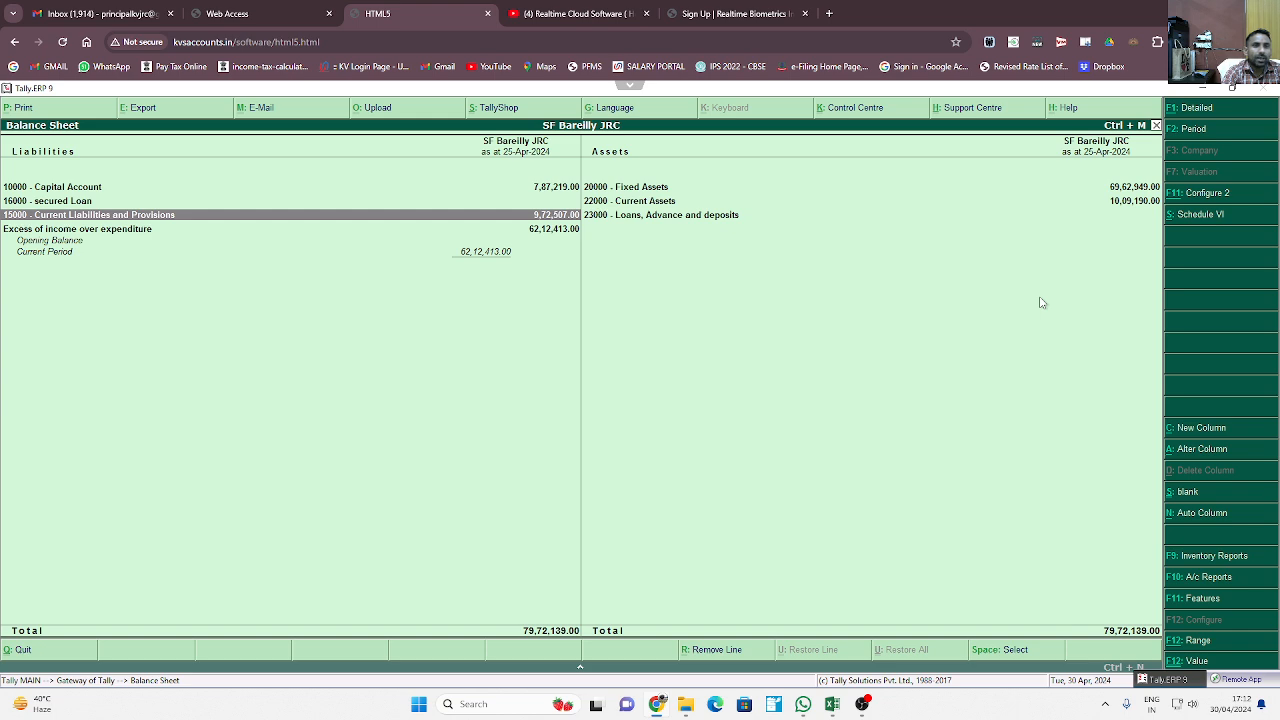
key("Return")
key("Down")
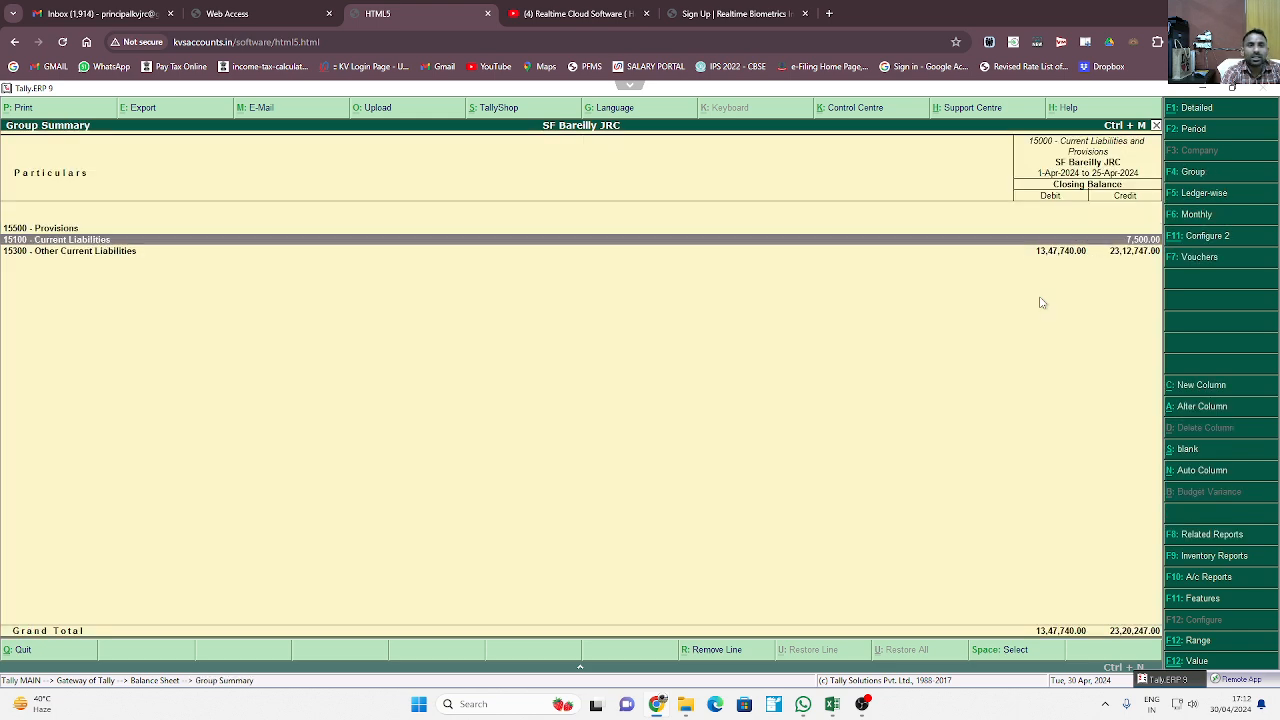
key("Return")
key("Escape")
Review the Unutilised CCA or Specific Grants ledgers 15401, 15405 and 15408 under Other Current Liabilities, and return to the Gateway of Tally
key("Down")
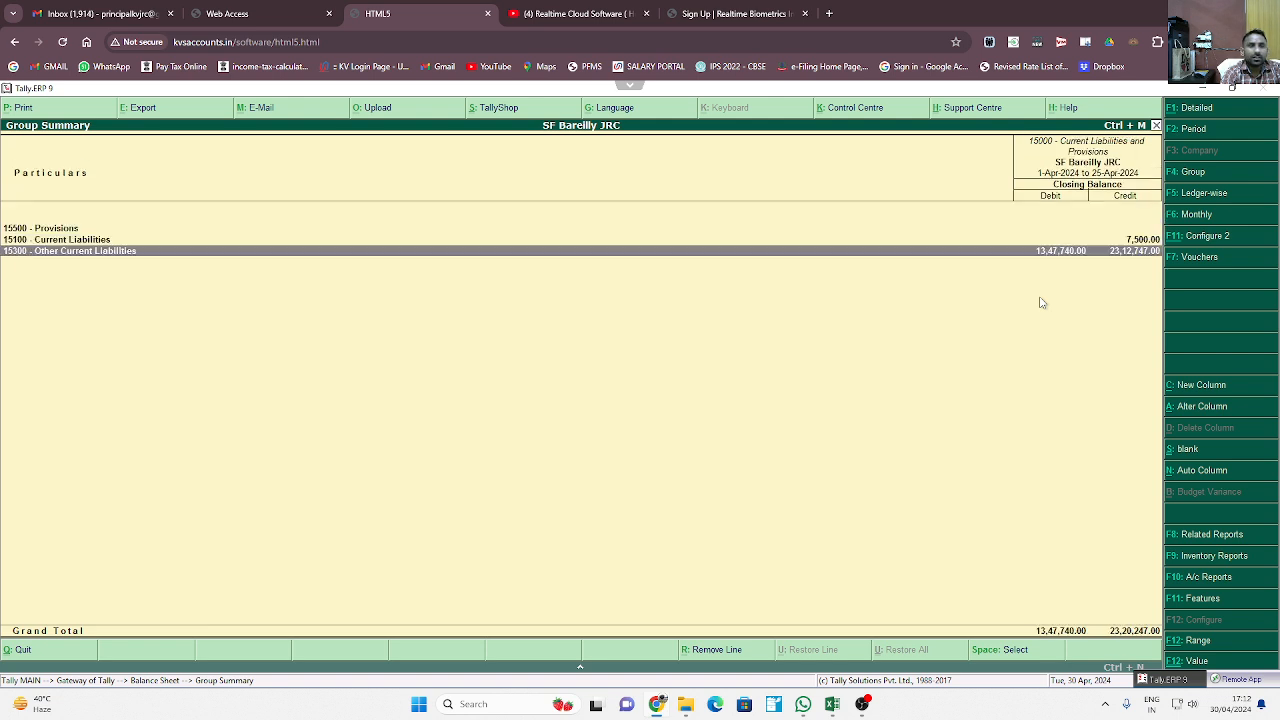
key("Return")
key("Return")
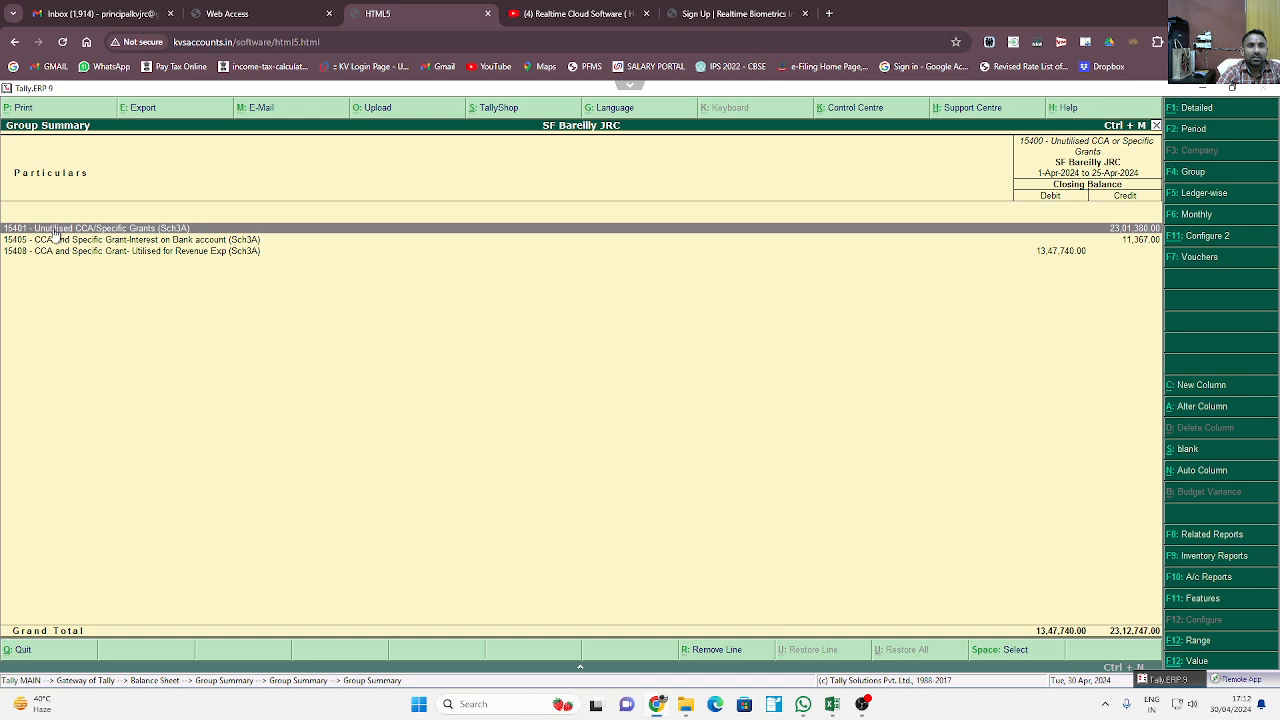
left_click(250, 241)
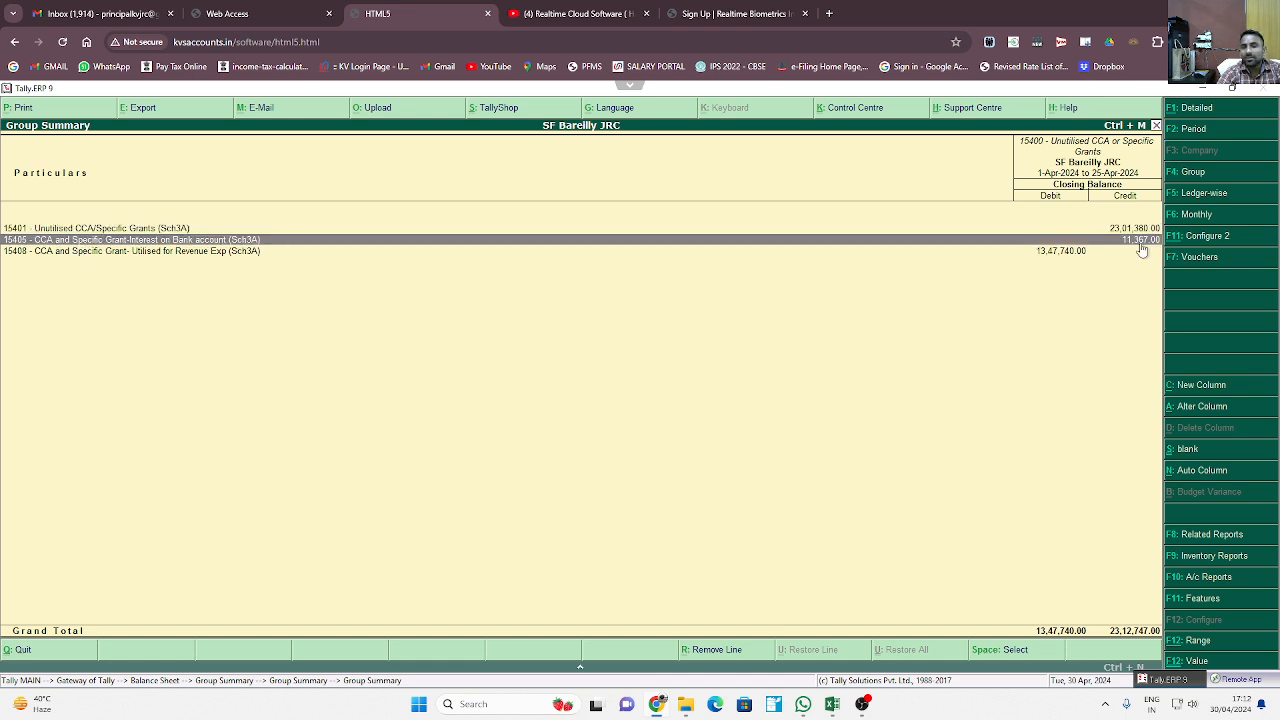
left_click(147, 252)
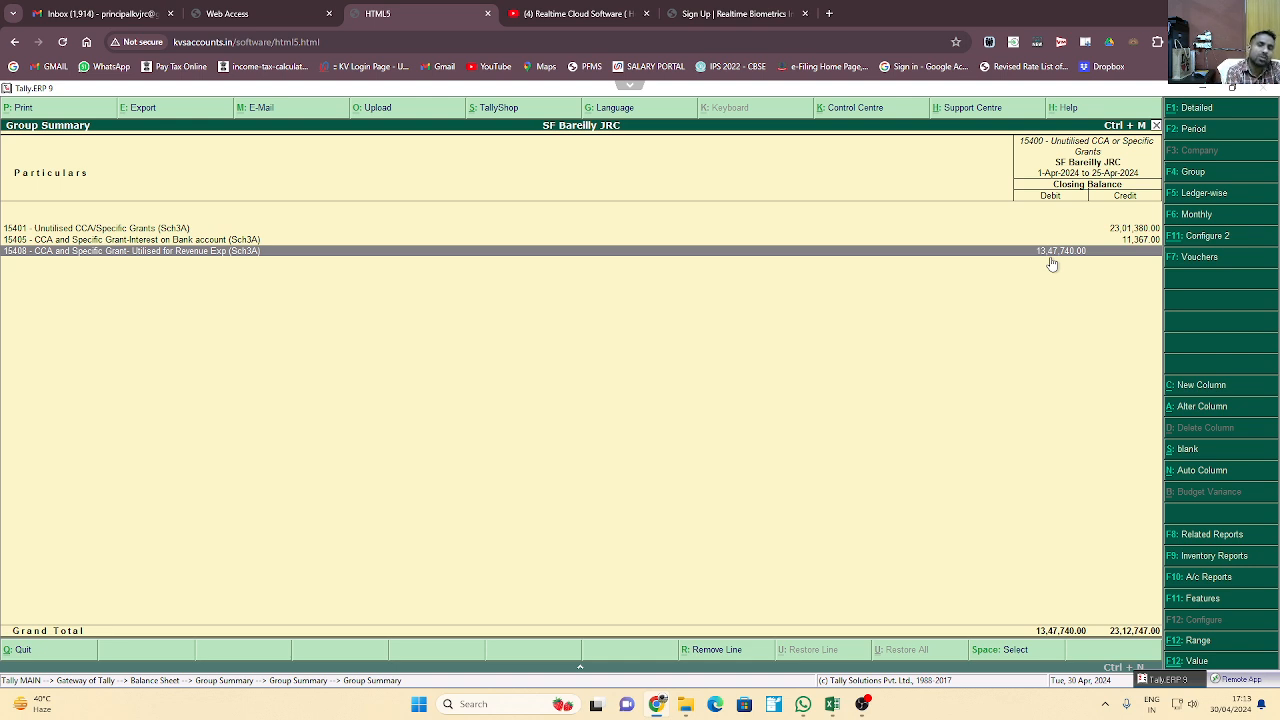
key("Escape")
key("Escape")
key("Escape")
key("Escape")
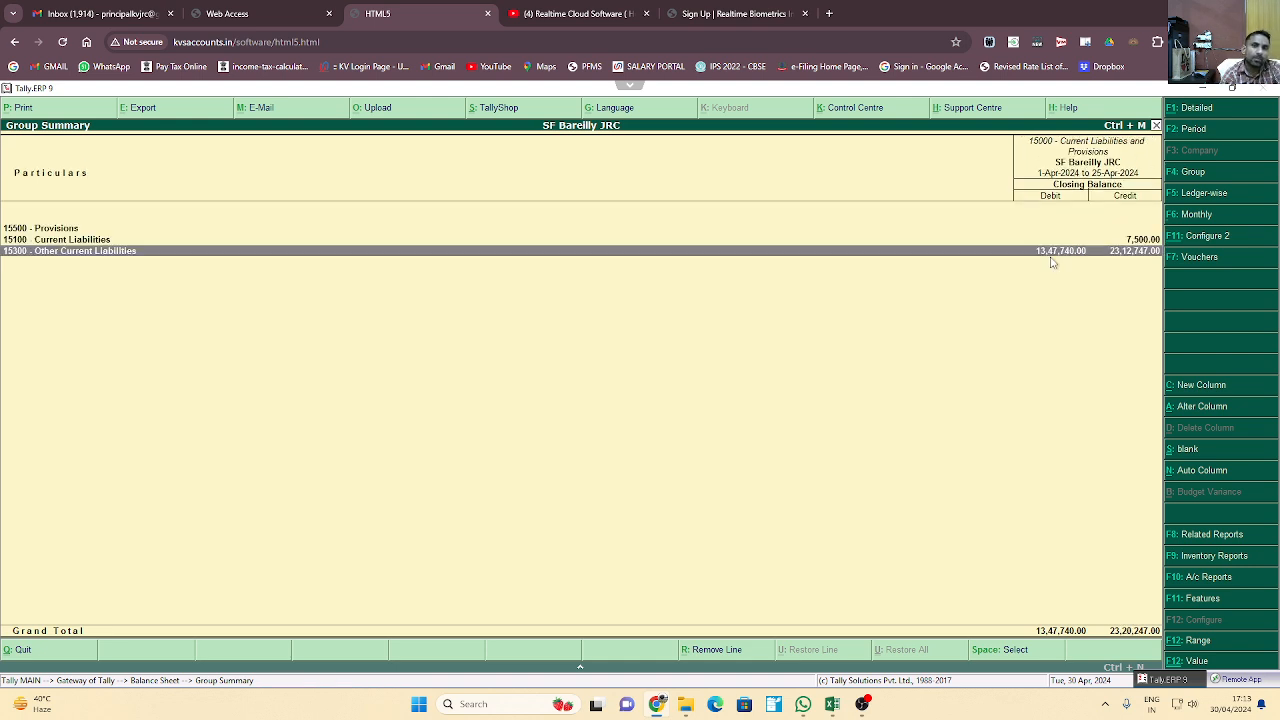
key("Escape")
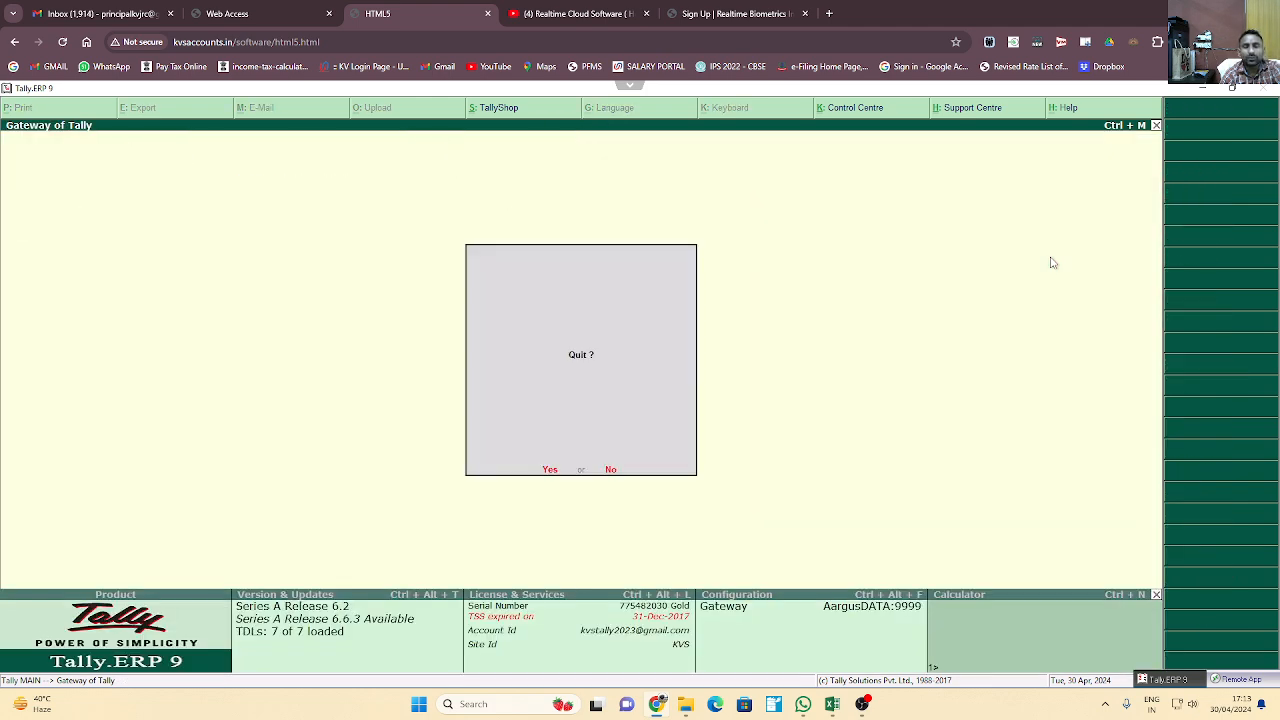
key("Escape")
Set the company's current period back to 1-4-2023 through 31-3-2024
key("alt+F2")
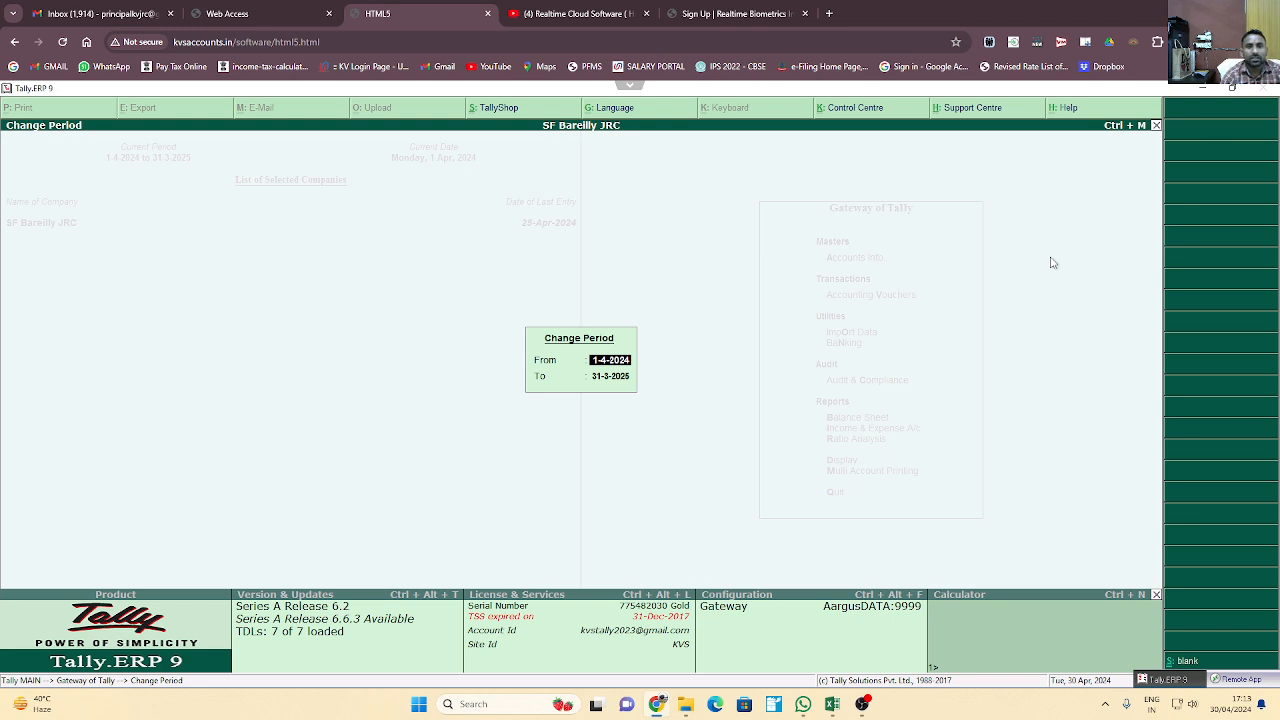
type("1-4-2023")
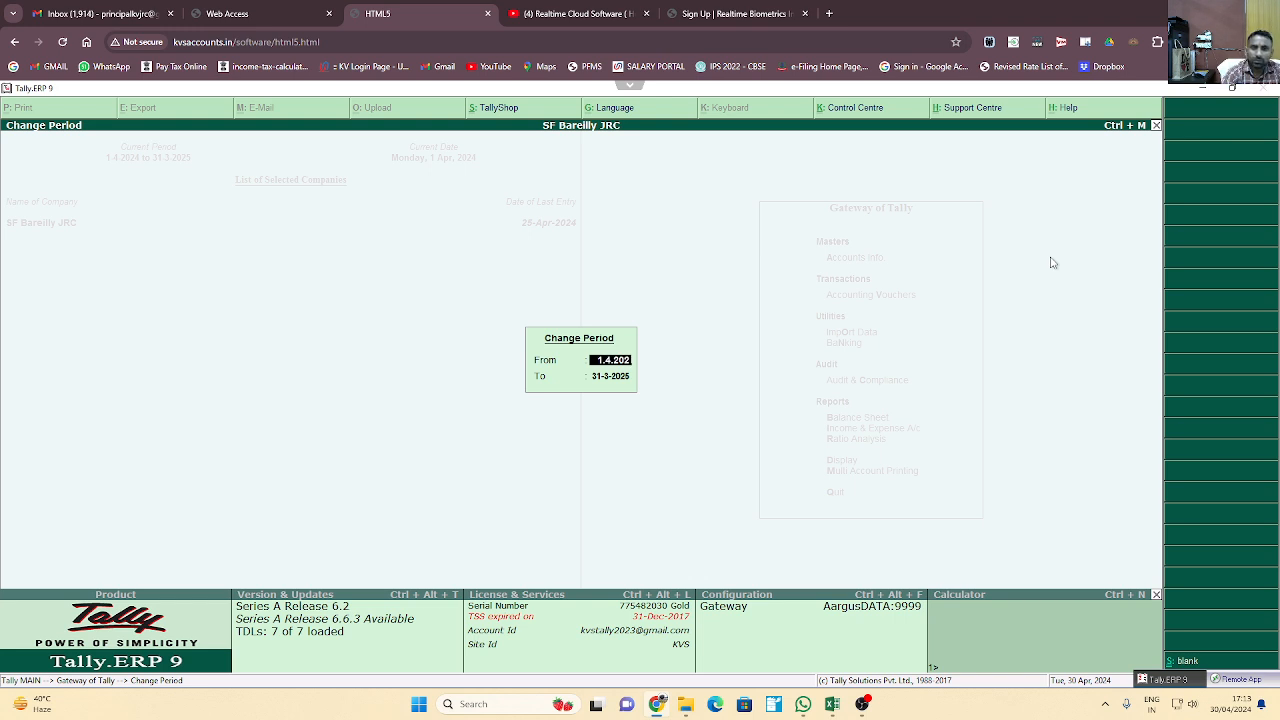
key("Return")
type("31.03.2024")
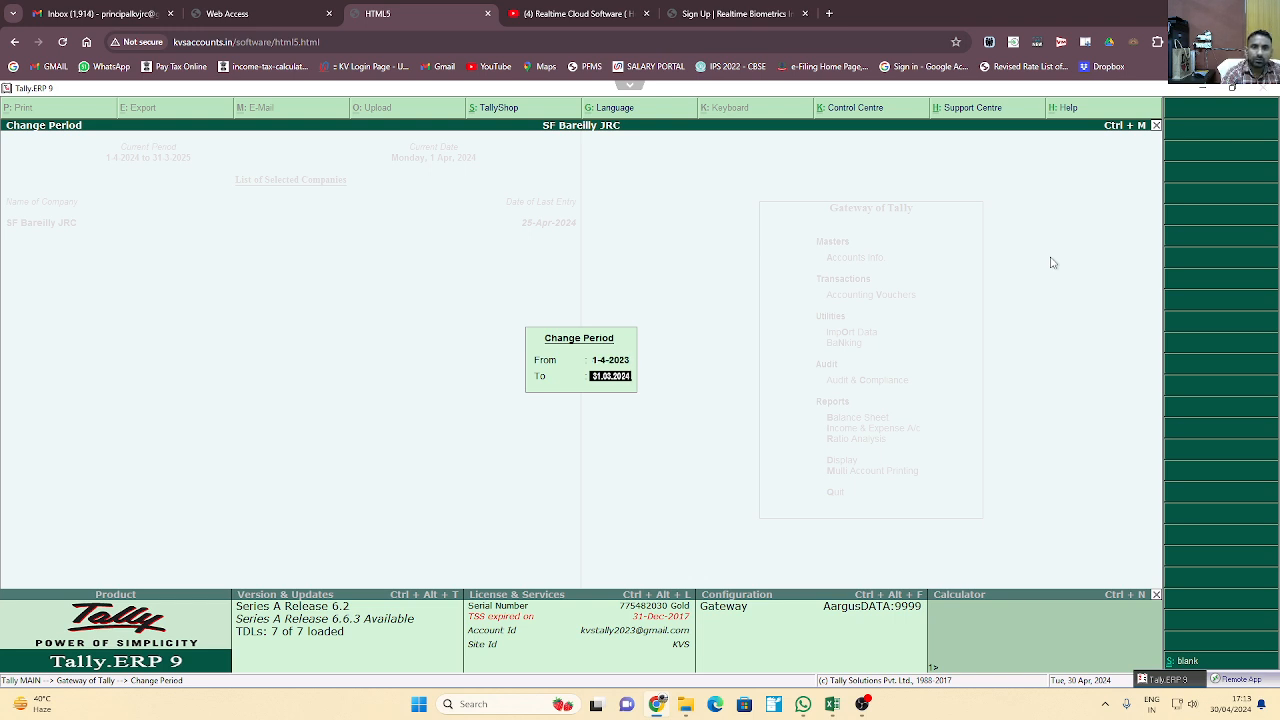
key("Return")
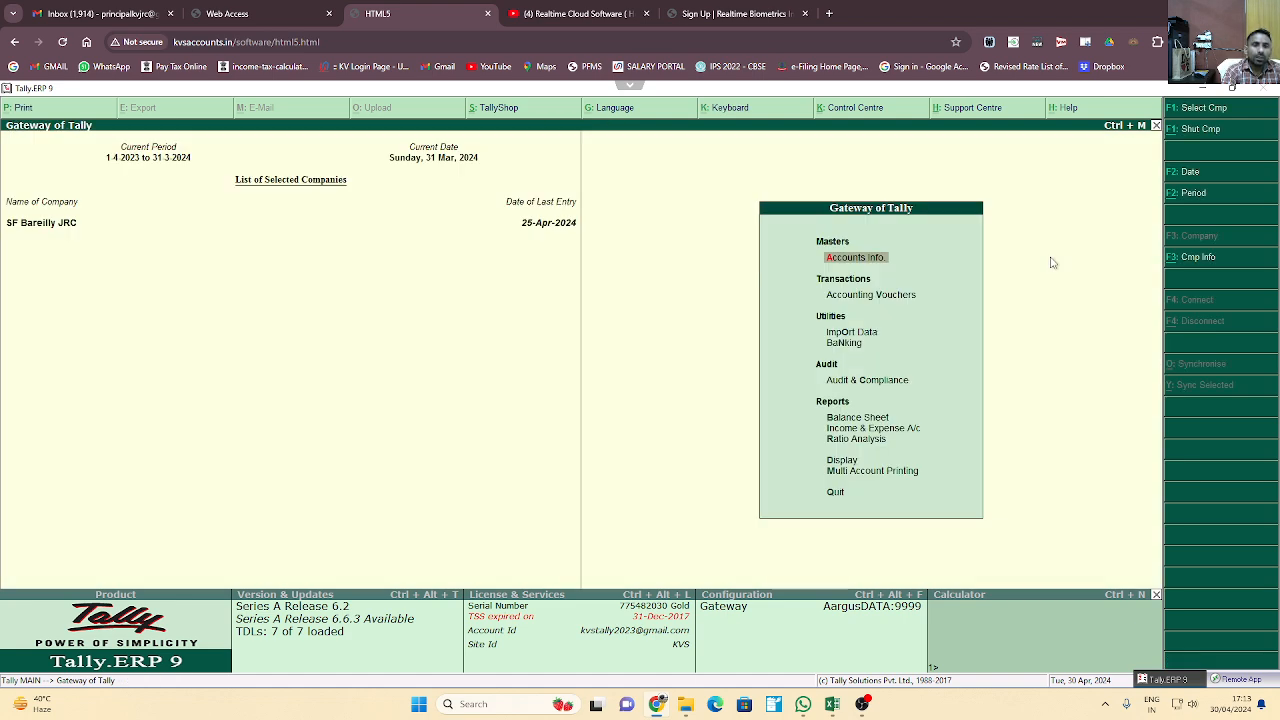
Open the cancelled special journal voucher SF/SJV/23/2 from the 31 March 2024 Day Book for alteration and go to its first debit ledger
key("d")
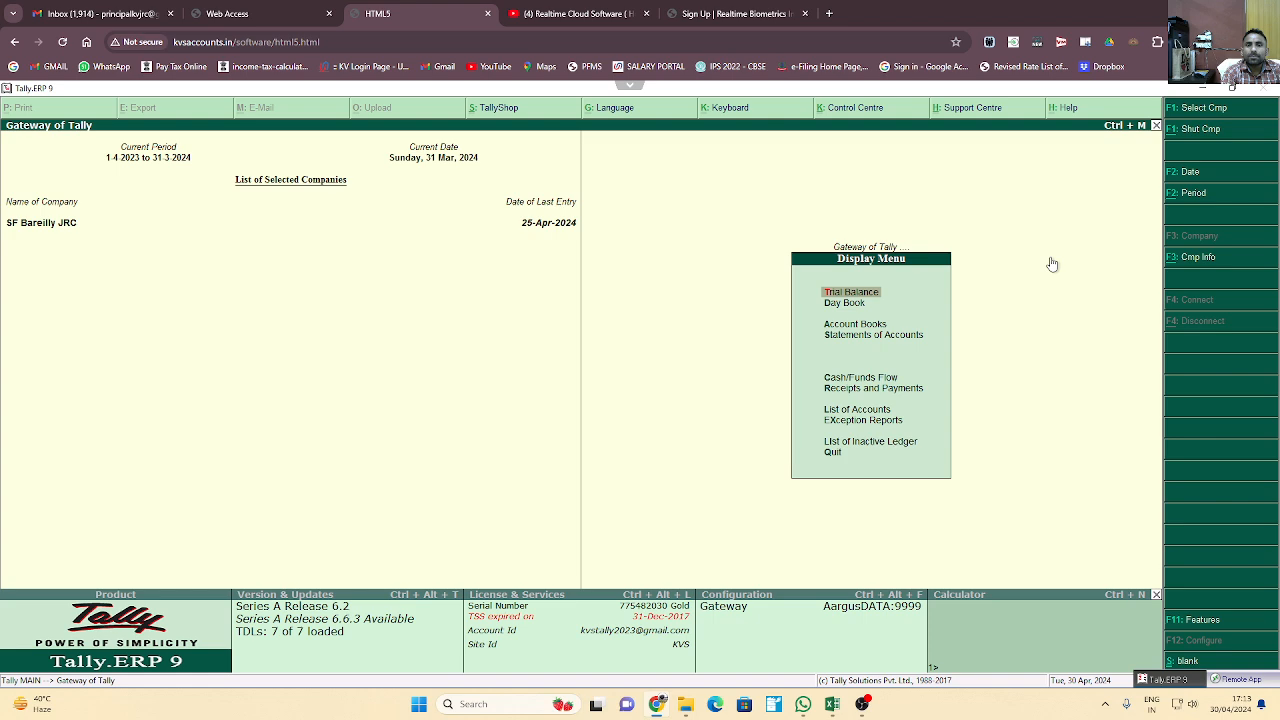
key("y")
key("Down")
key("Down")
key("Down")
key("Down")
key("Down")
key("Down")
key("Down")
key("Down")
key("Down")
key("Down")
key("Down")
key("Down")
key("Down")
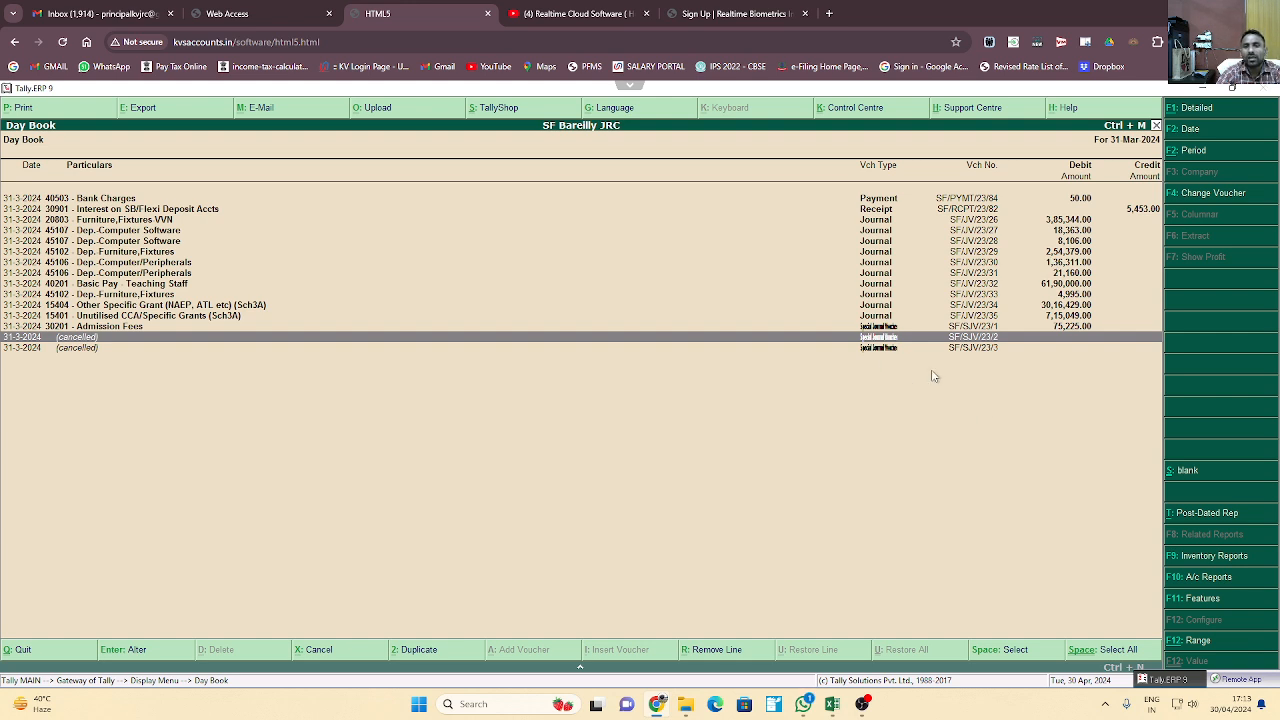
key("Return")
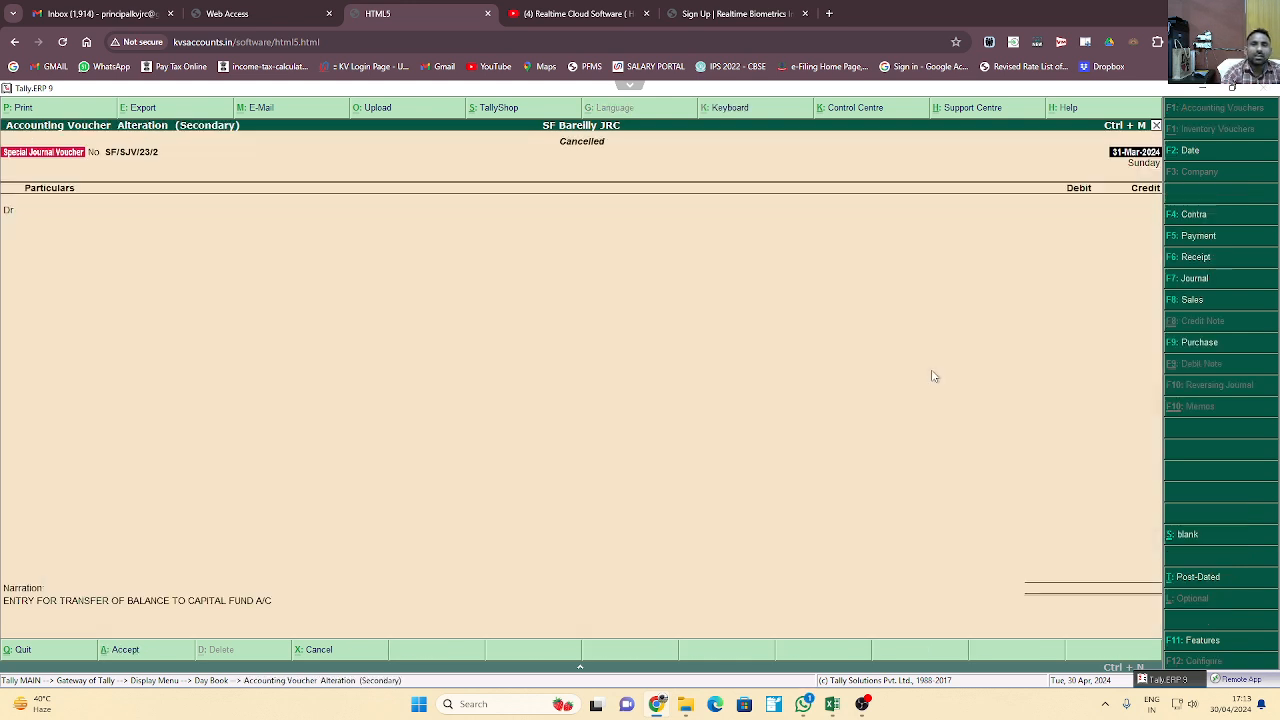
key("Return")
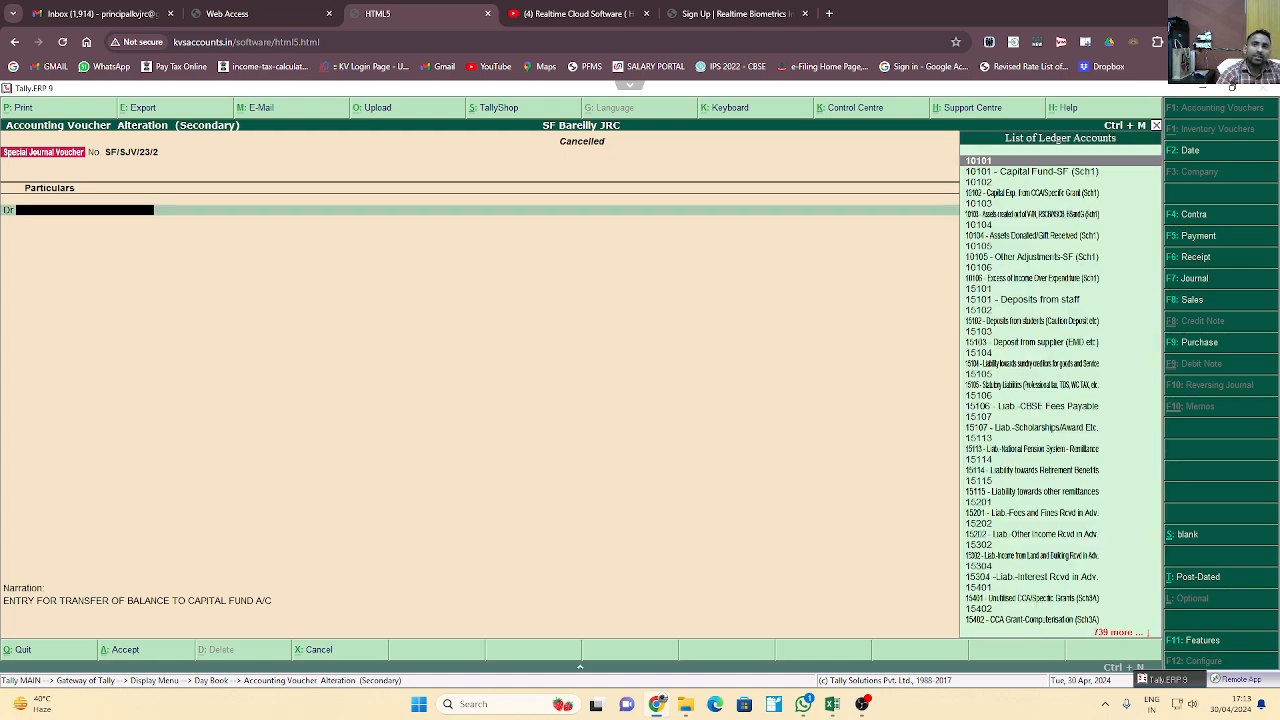
Shrink the Tally browser and the Excel annual account windows and arrange them side by side, with Schedule 1 beside the voucher
left_click(1234, 14)
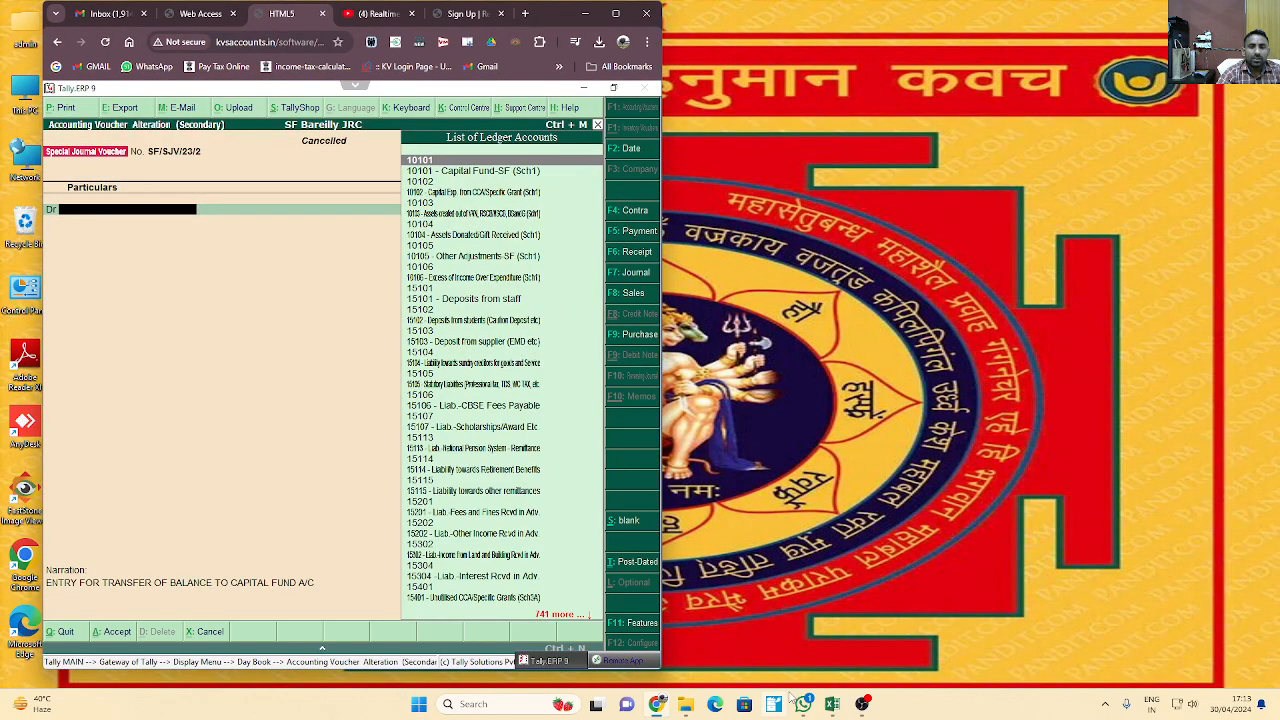
left_click(832, 704)
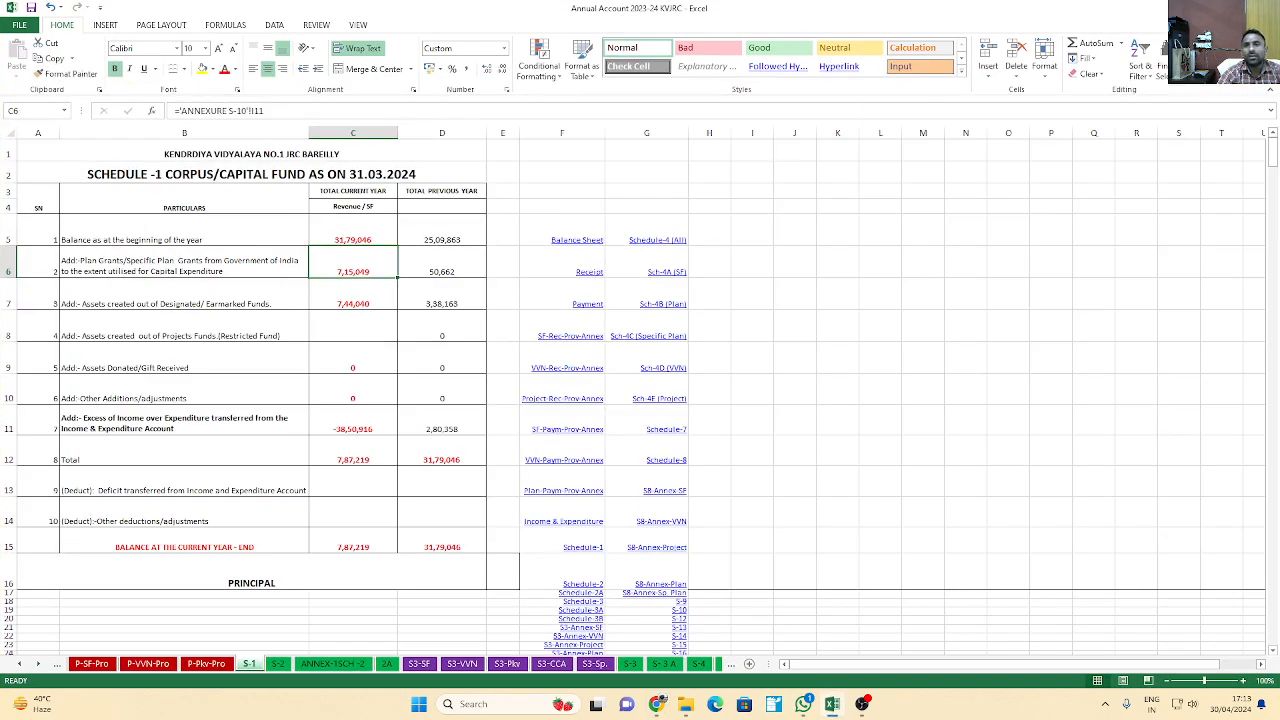
left_click(1234, 9)
left_click_drag(423, 50, 931, 48)
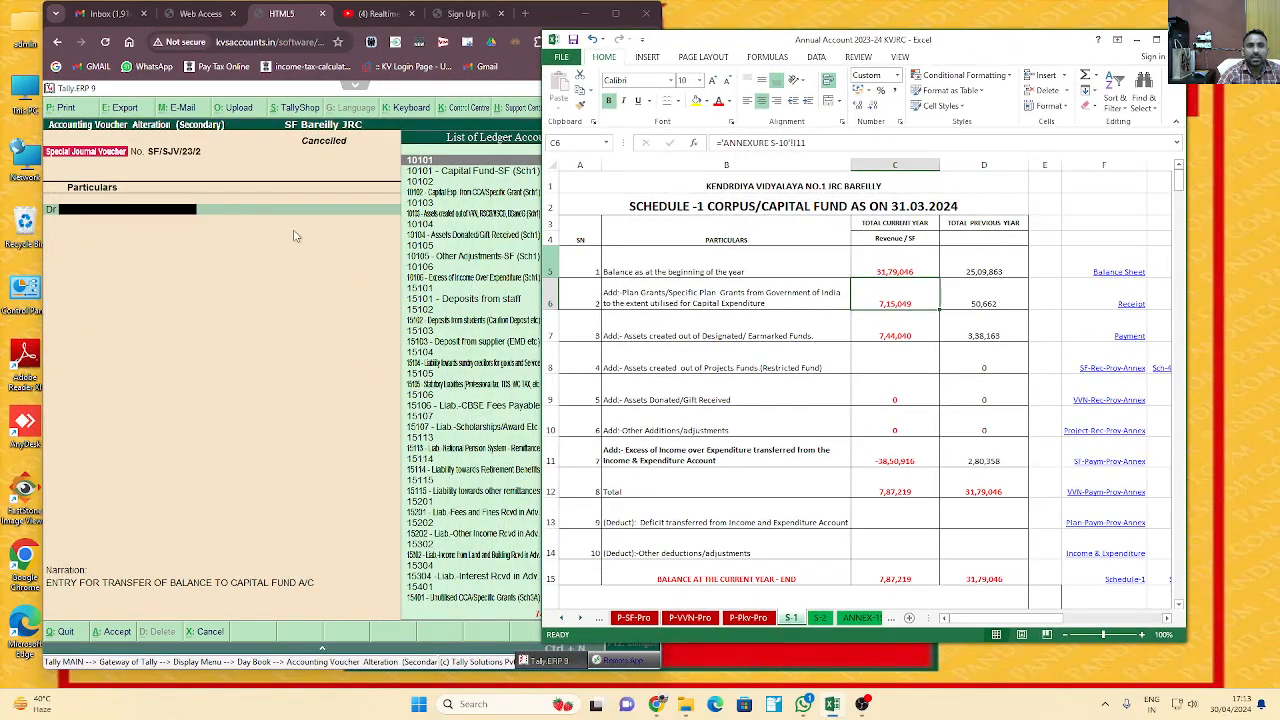
Debit ledger 10102 Capital Exp. from CCA/Specific Grant (Sch1) with 7,15,049 in the special journal voucher SF/SJV/23/2
left_click(130, 221)
type("Capita")
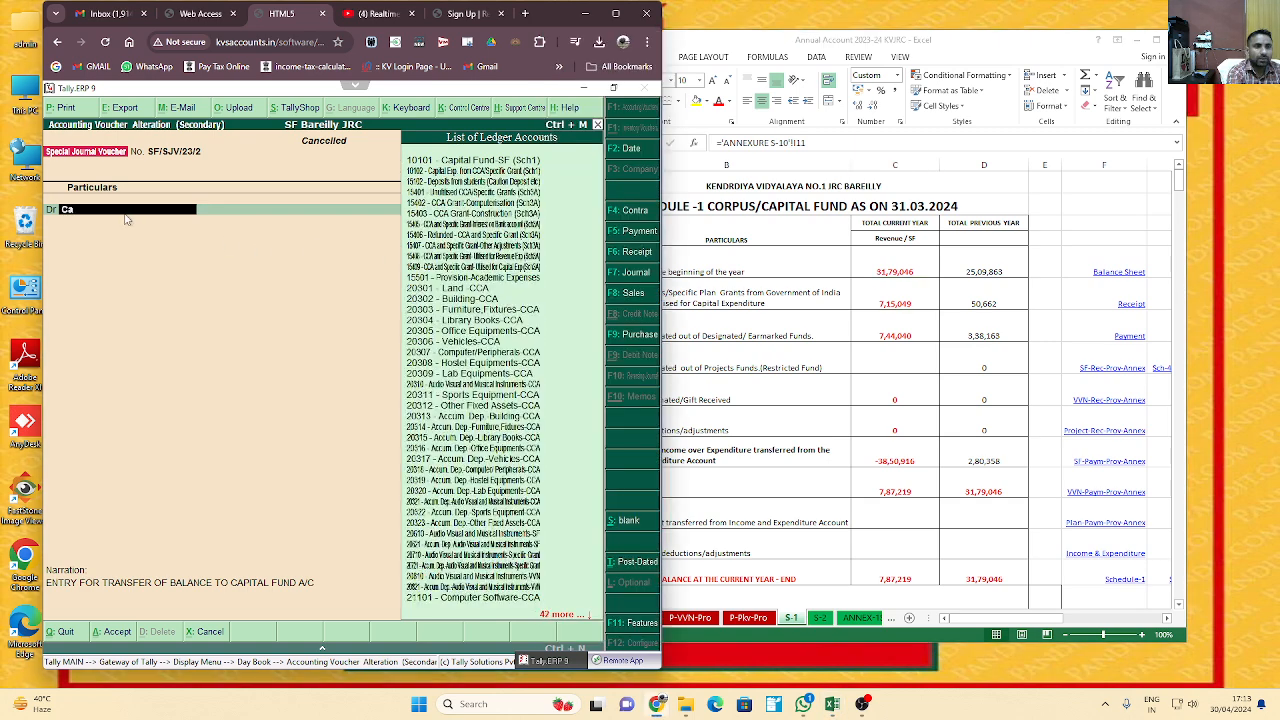
key("Down")
key("Down")
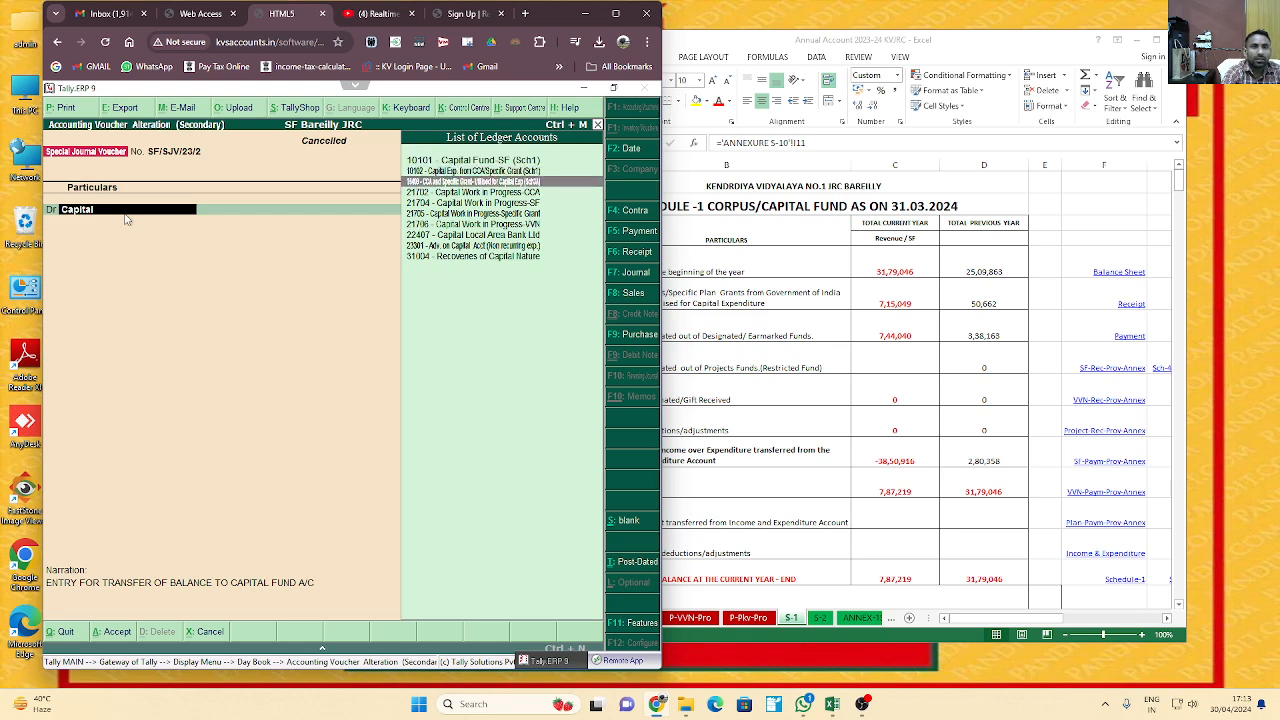
key("Up")
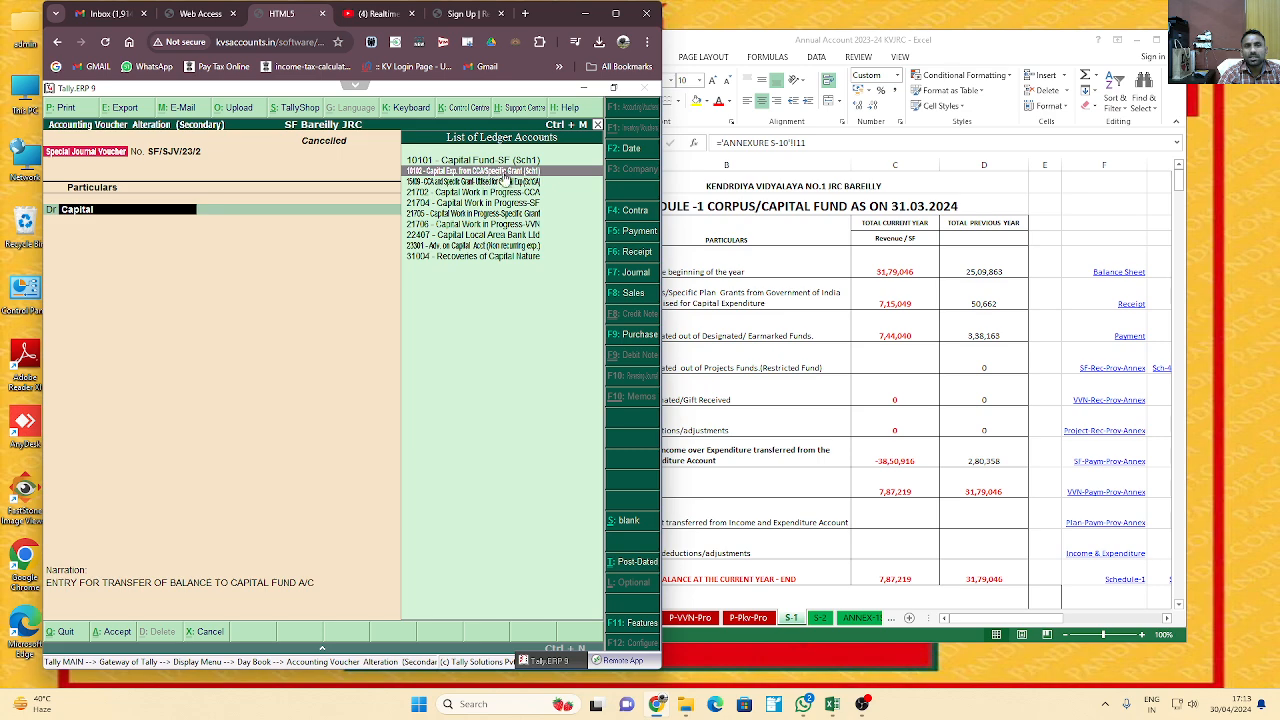
key("Return")
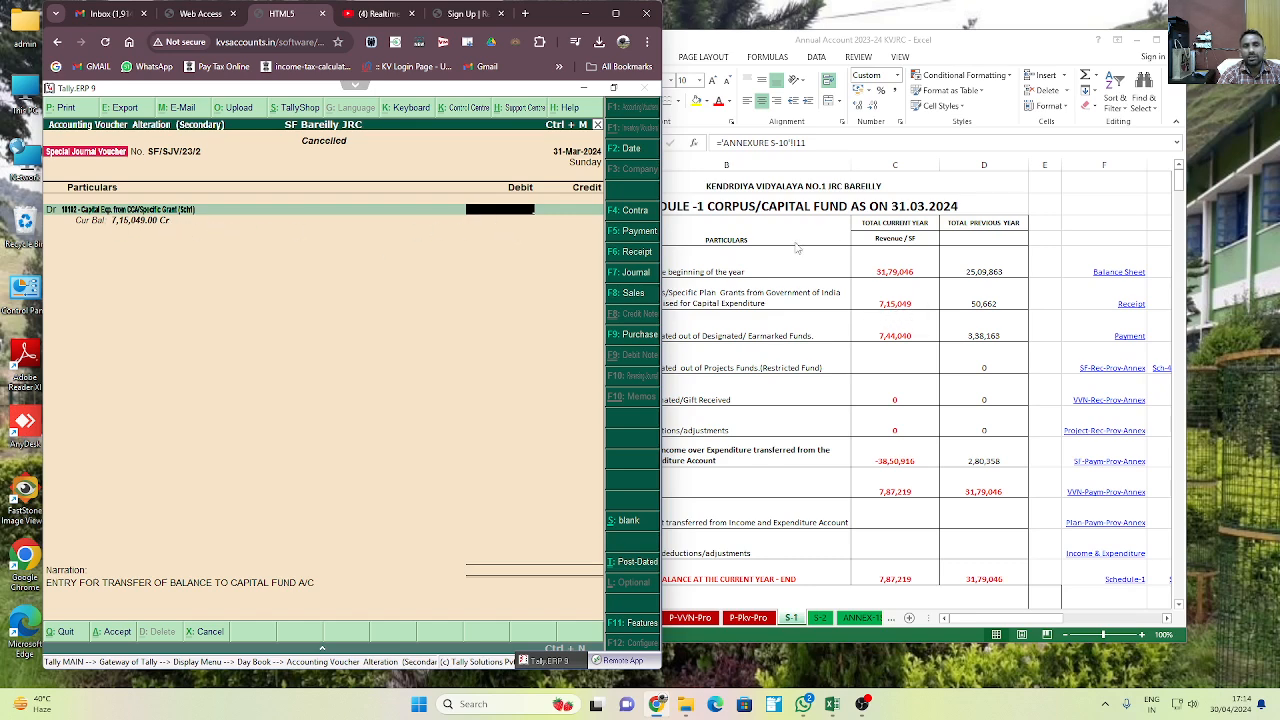
type("5")
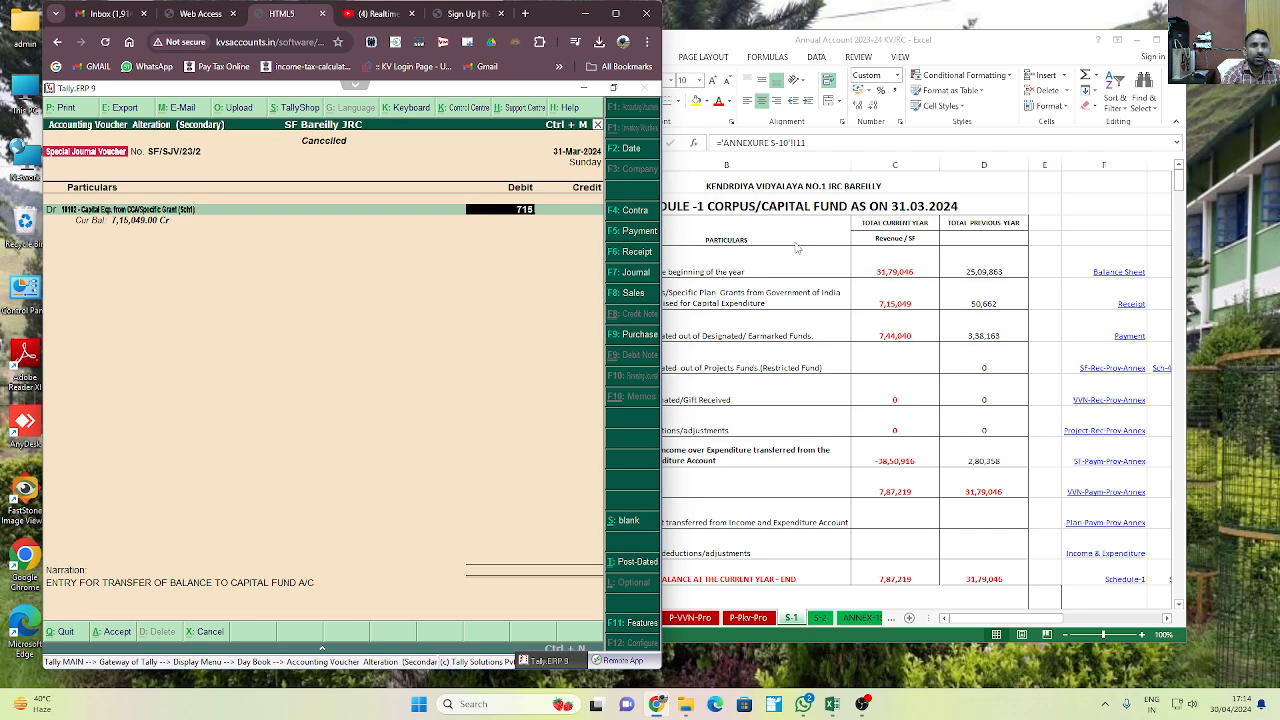
type(",049")
key("Return")
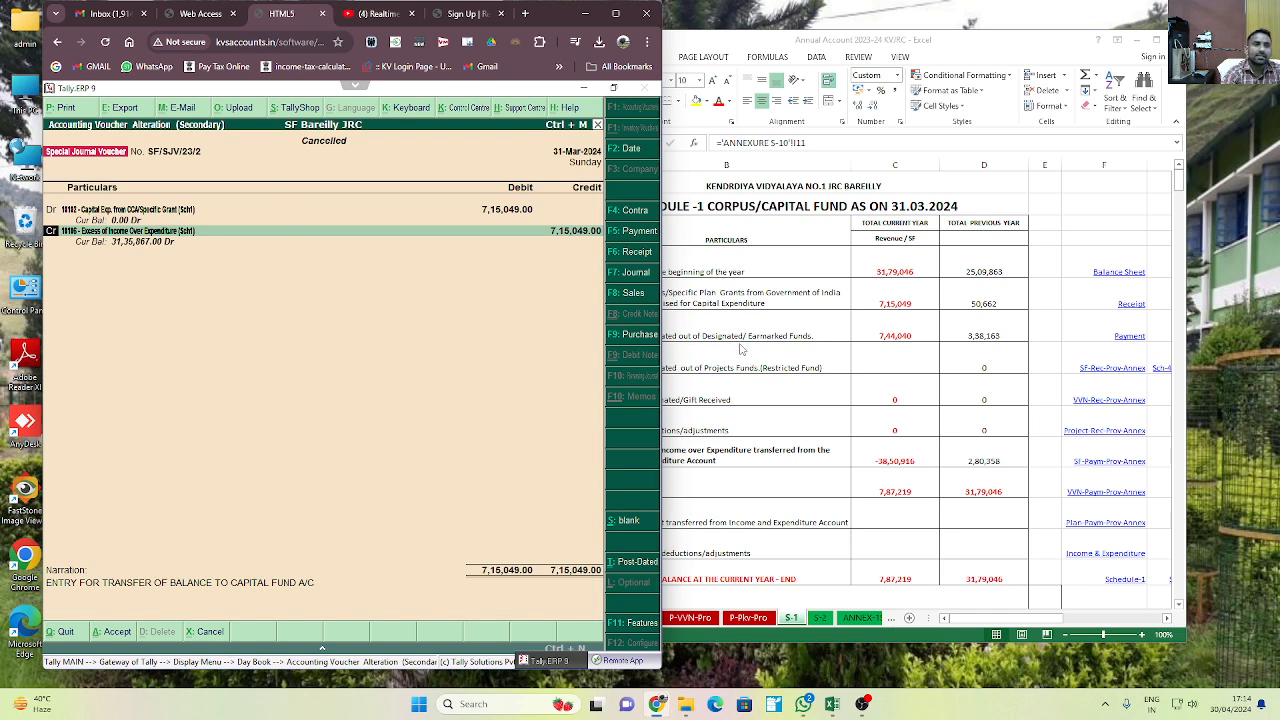
Make the voucher's second line a debit of 7,44,040 to ledger 10103 for assets created out of VVN and other funds
key("Return")
type("as")
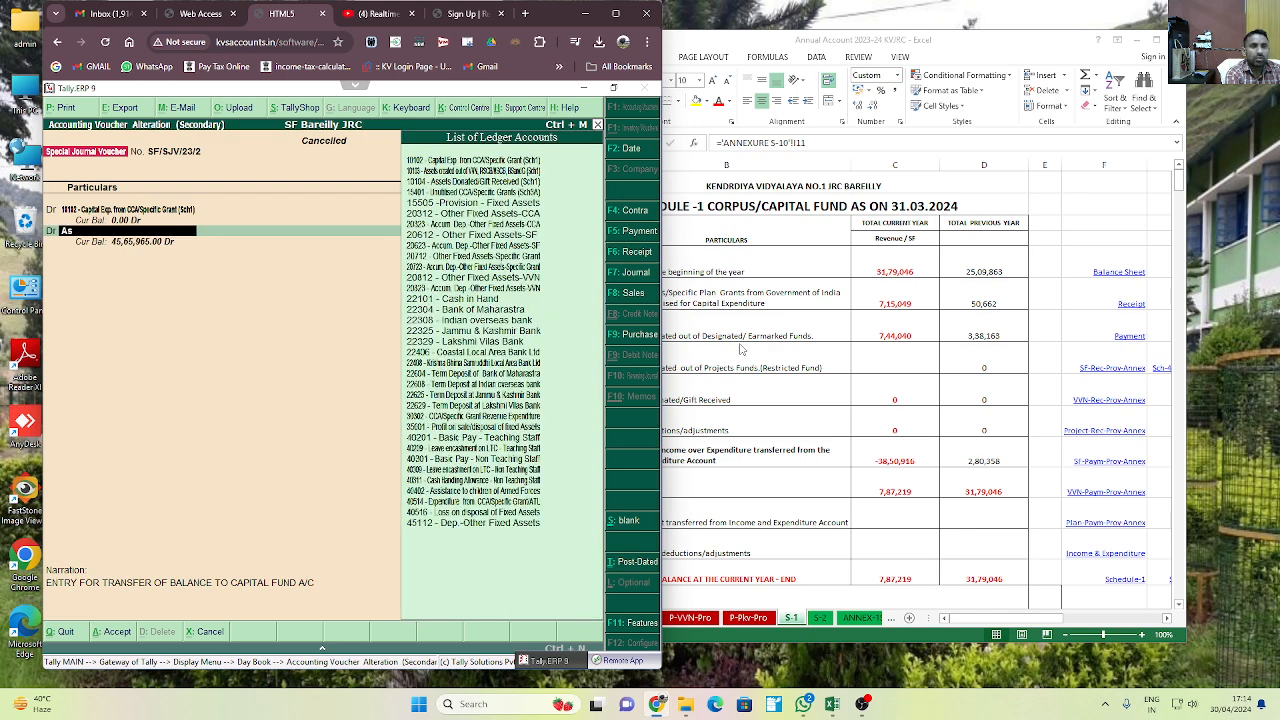
type("se")
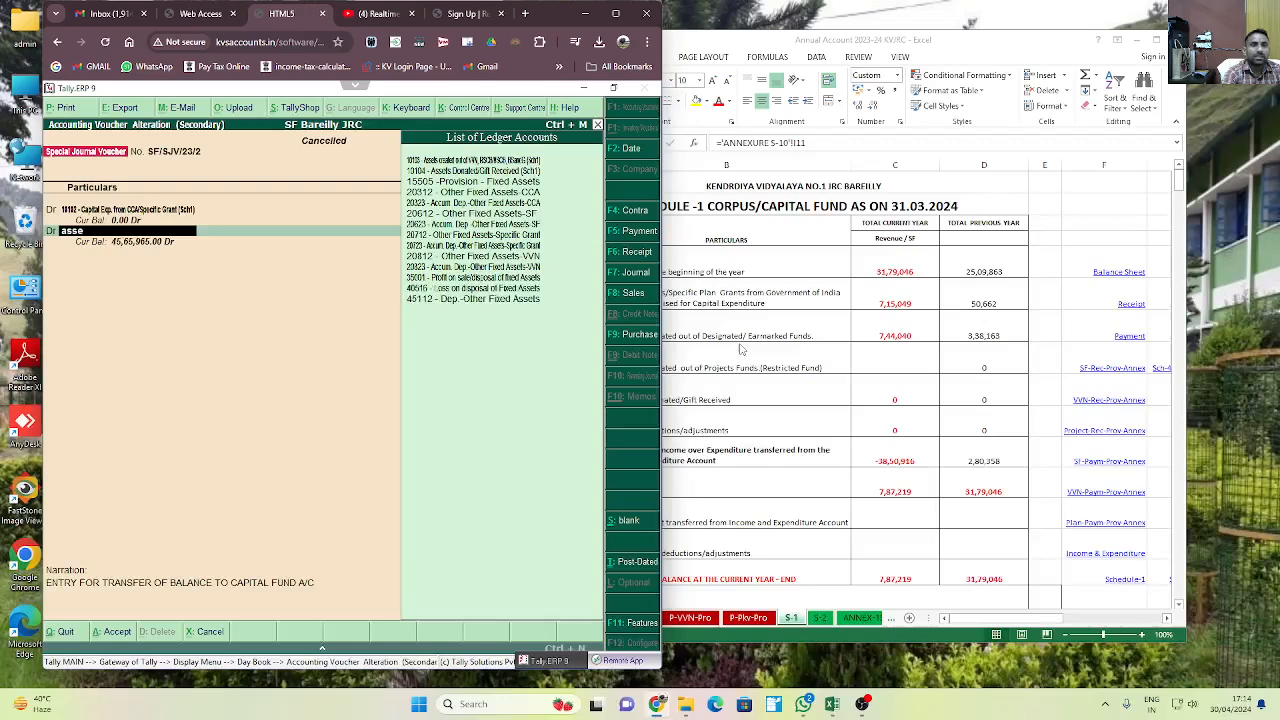
key("Return")
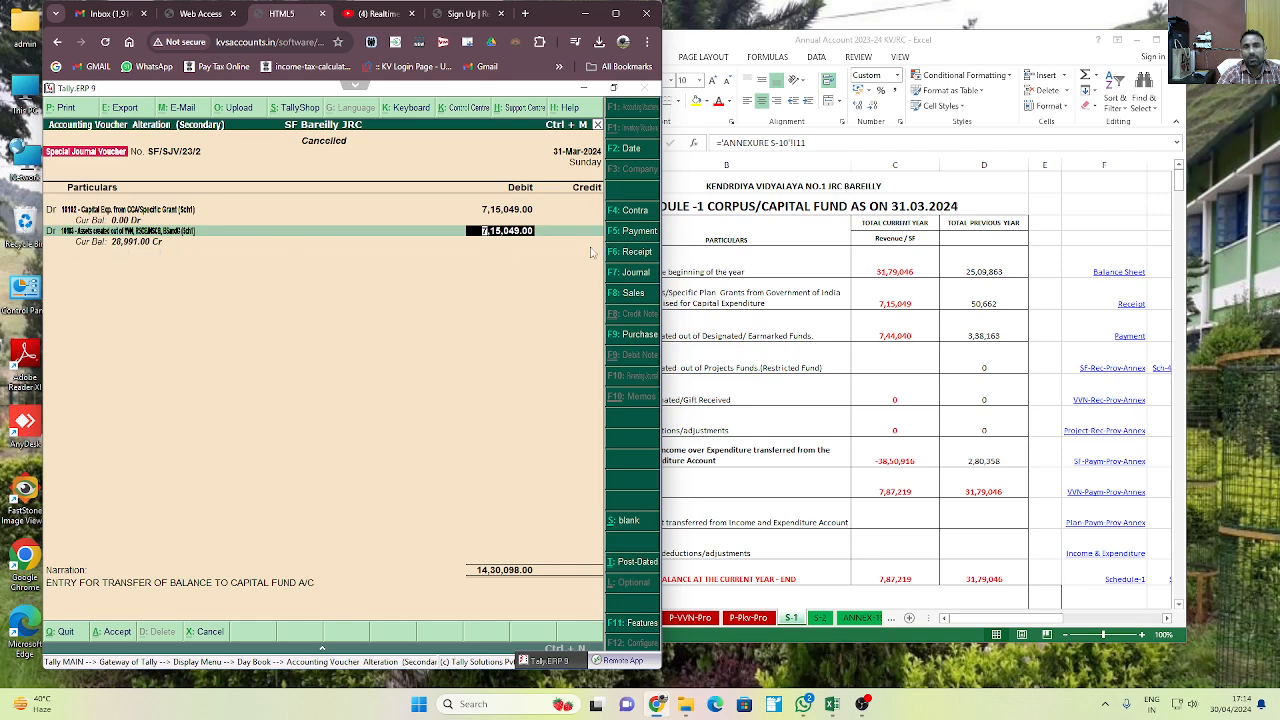
type("7")
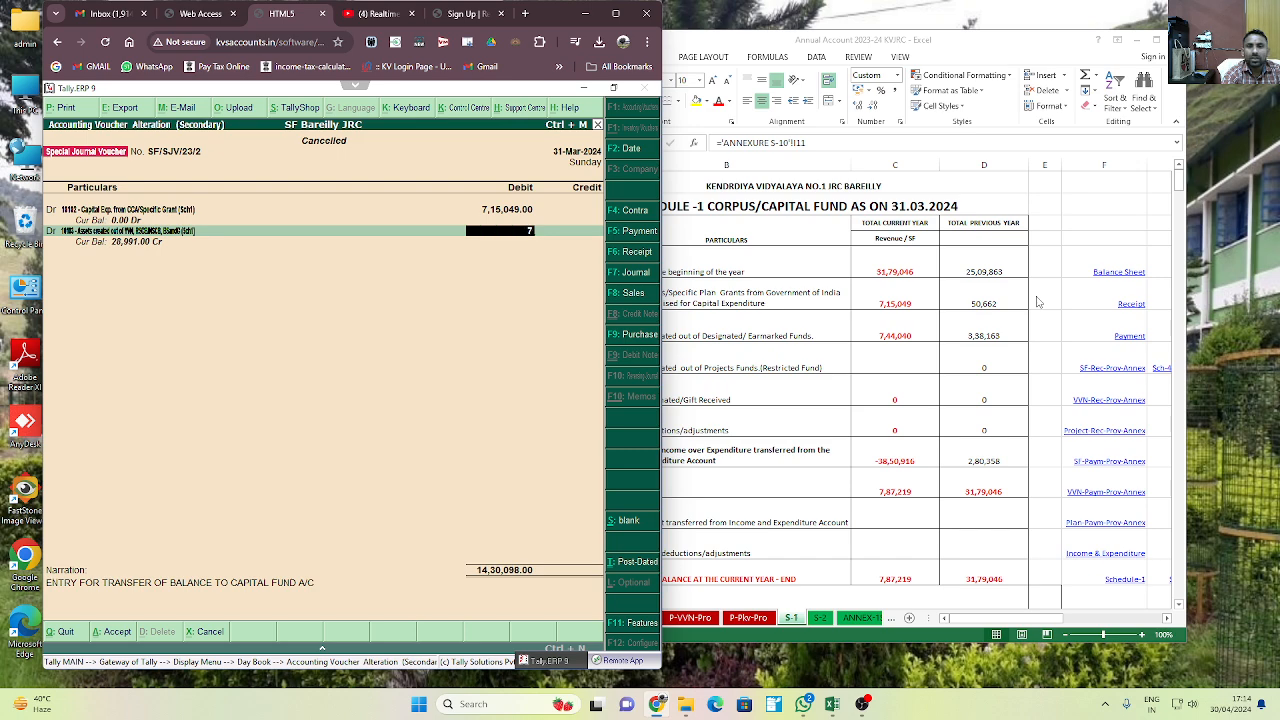
type("44040")
key("Return")
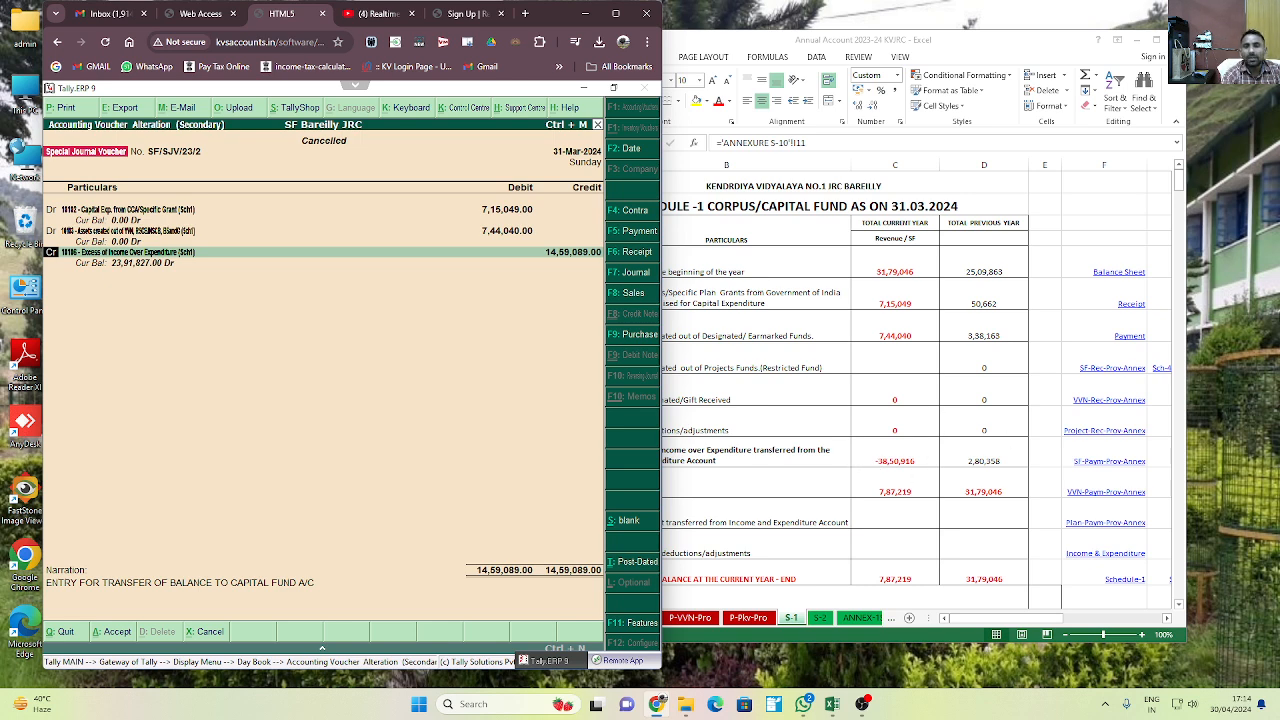
Credit ledger 10106 Excess of Income Over Expenditure (Sch1) with 38,50,916 as the voucher's third line
key("Return")
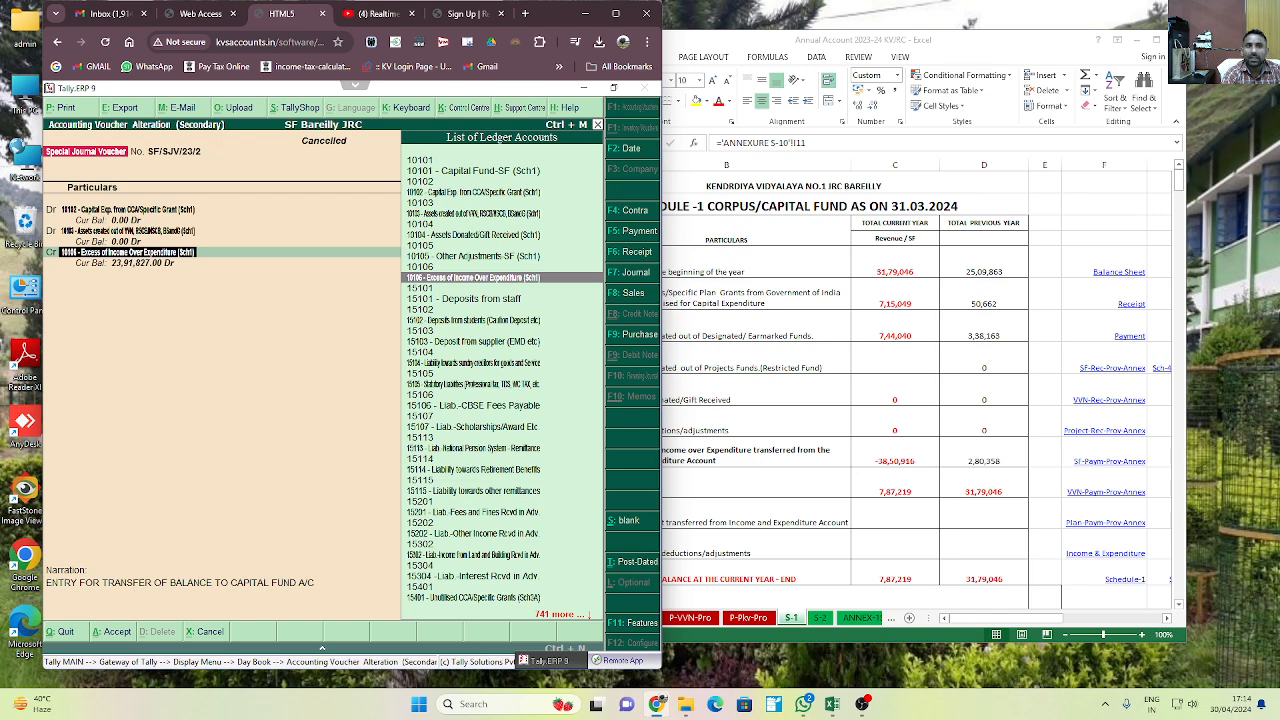
key("Return")
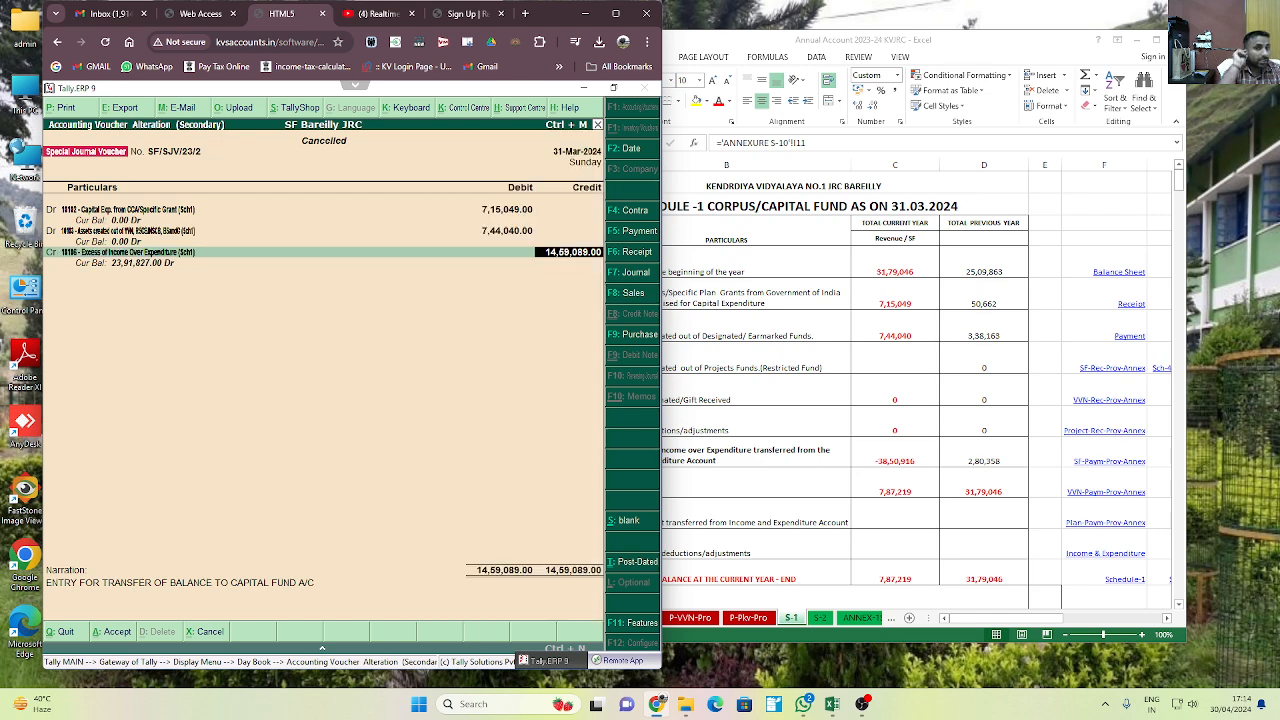
type("38")
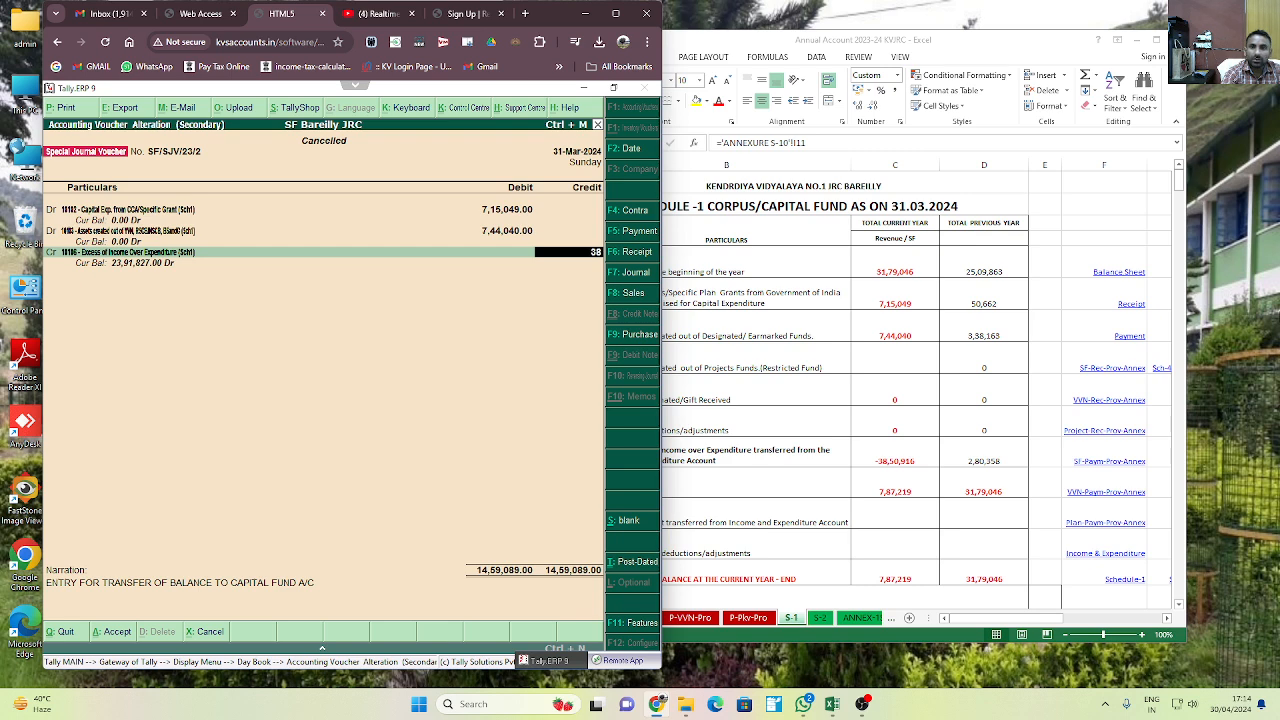
type("60916")
key("Return")
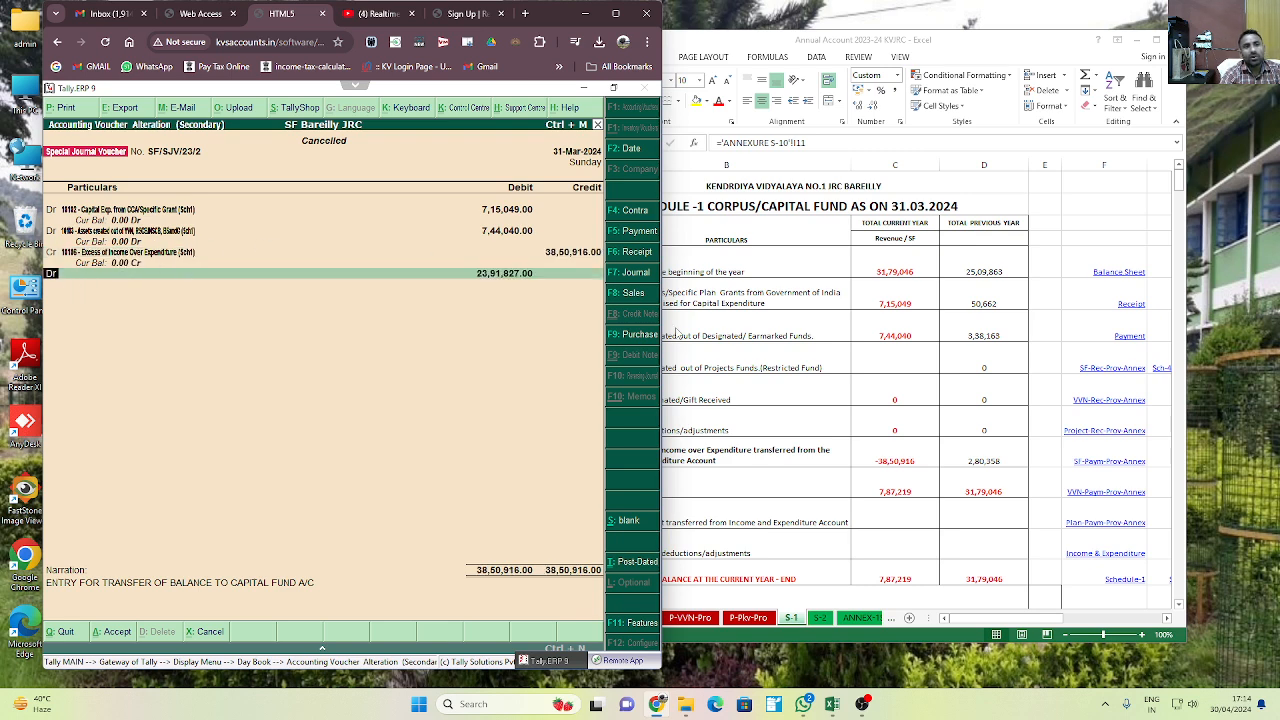
Debit 10101 Capital Fund-SF (Sch1) with the balancing 23,91,827, accept the voucher with its existing narration, and return to the Day Book
key("Return")
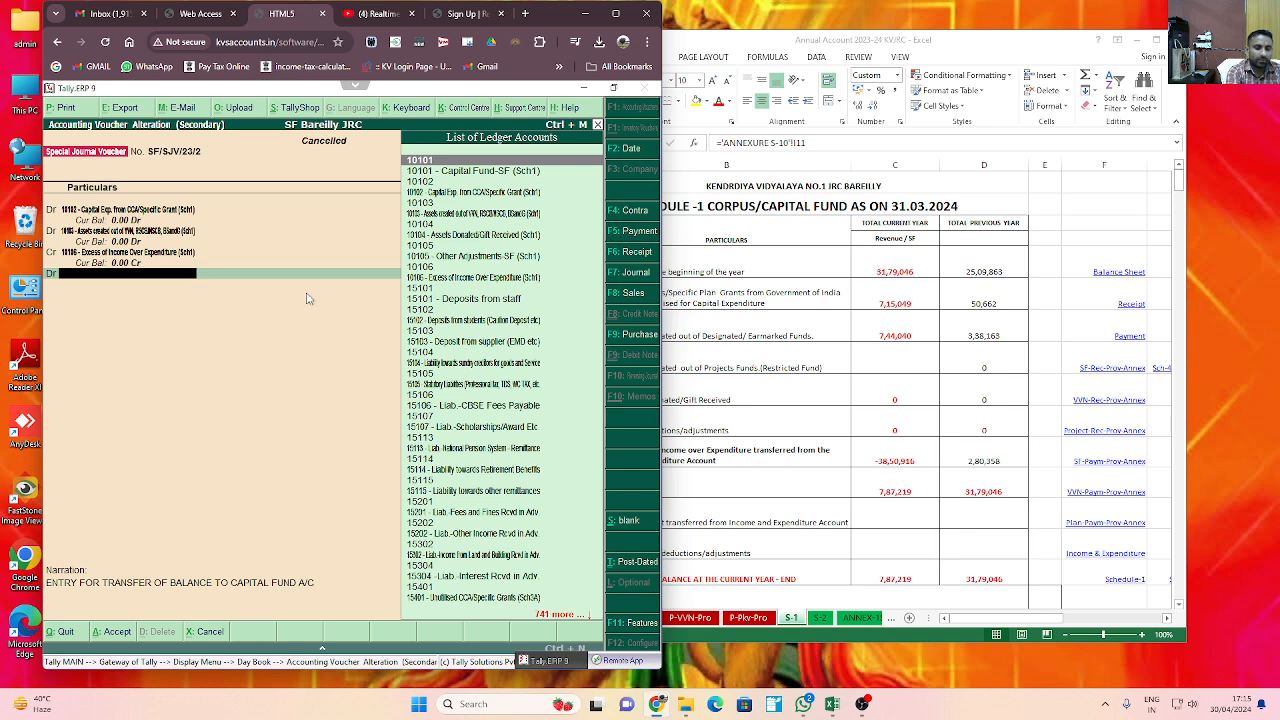
key("BackSpace")
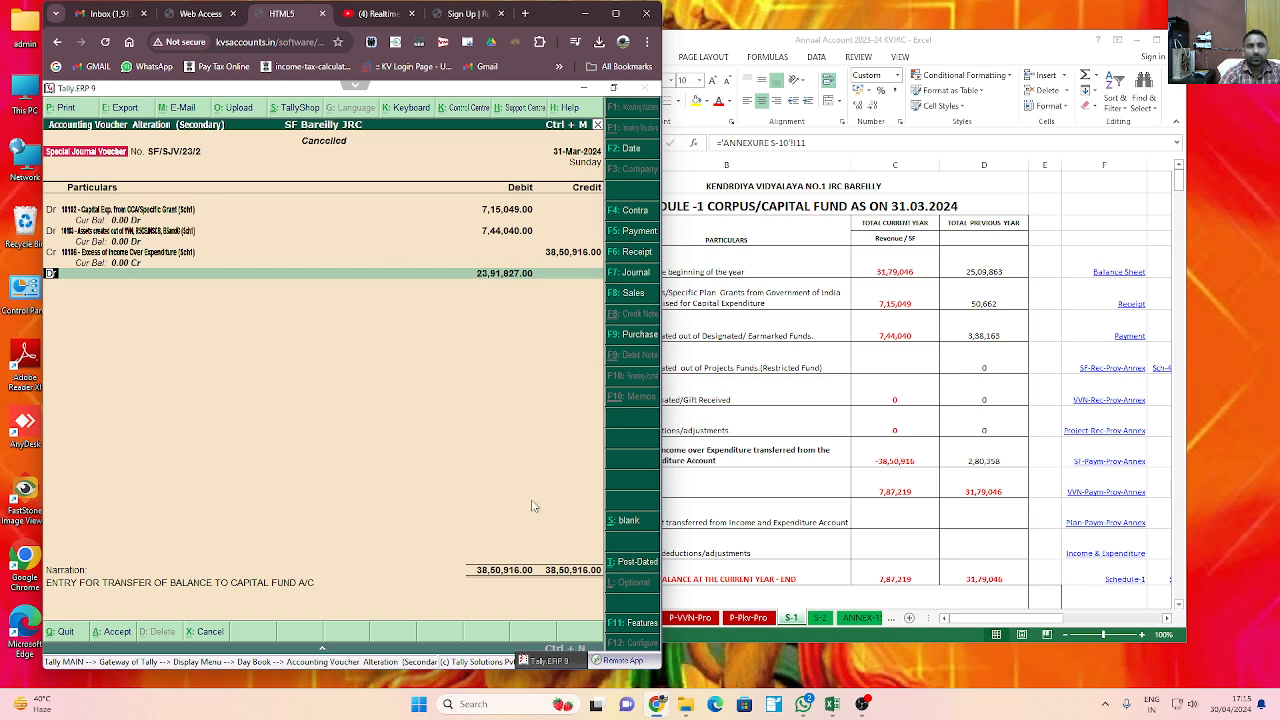
key("Return")
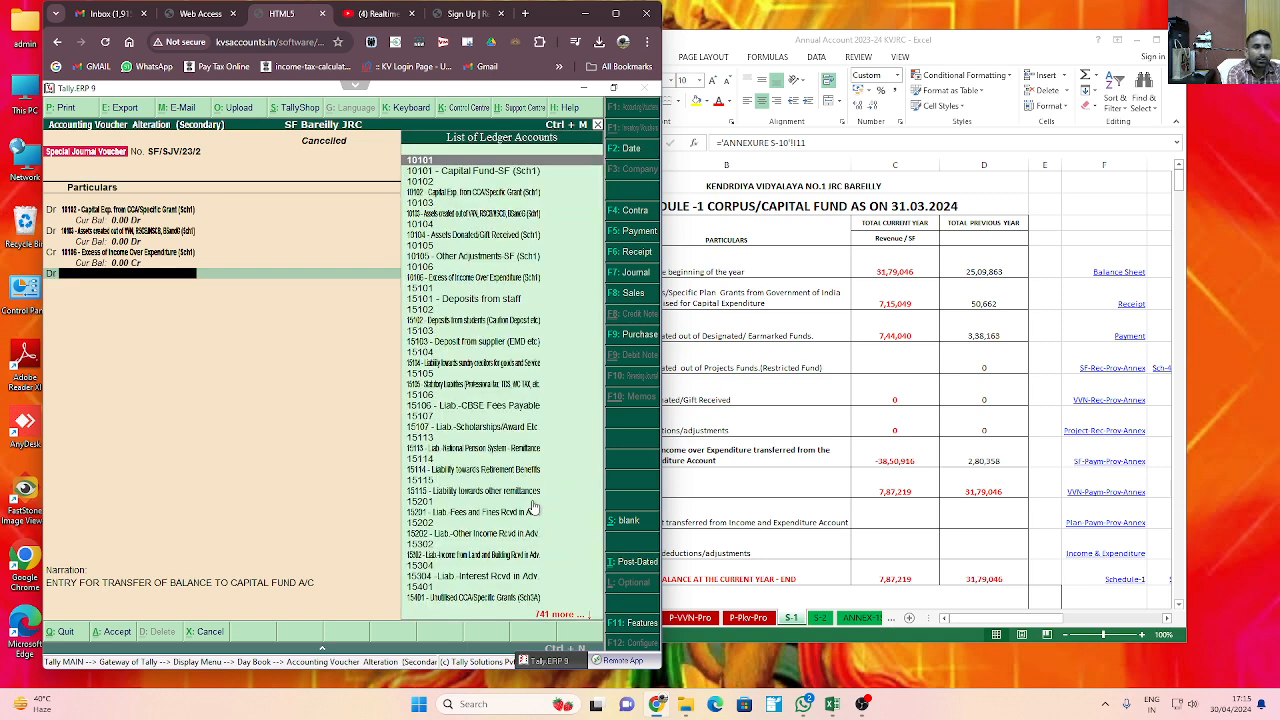
type("Capital")
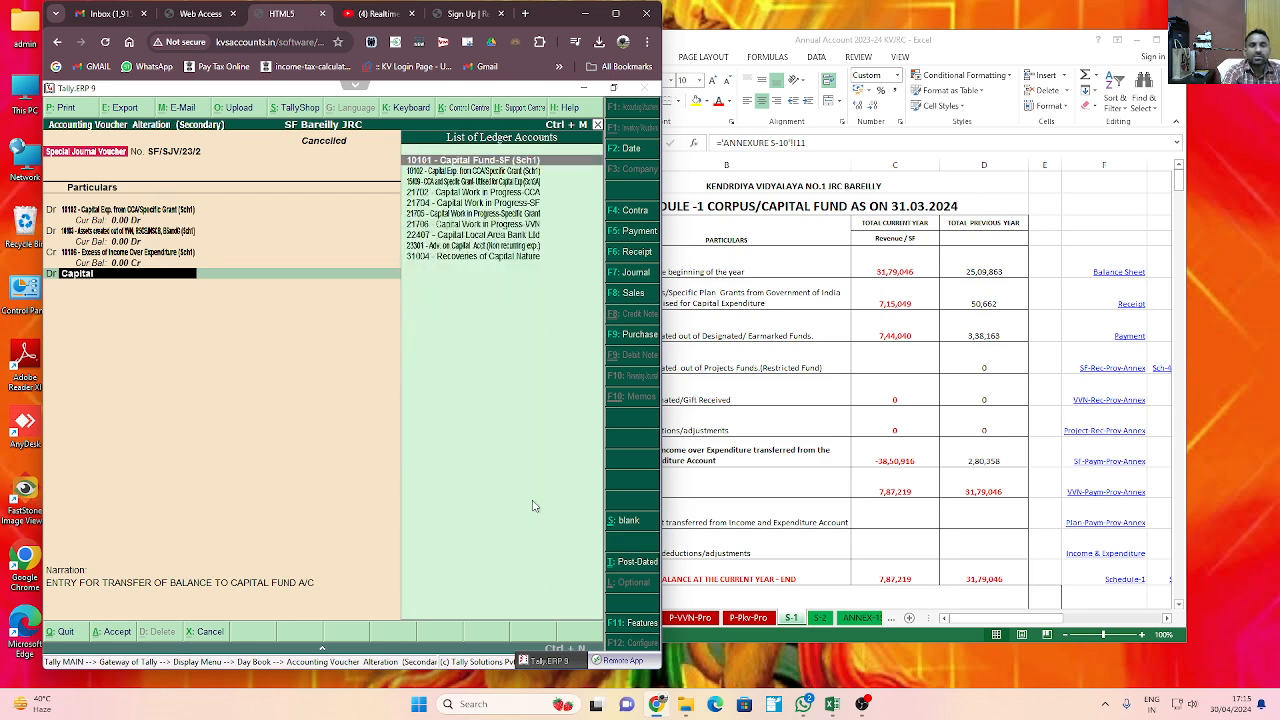
key("Return")
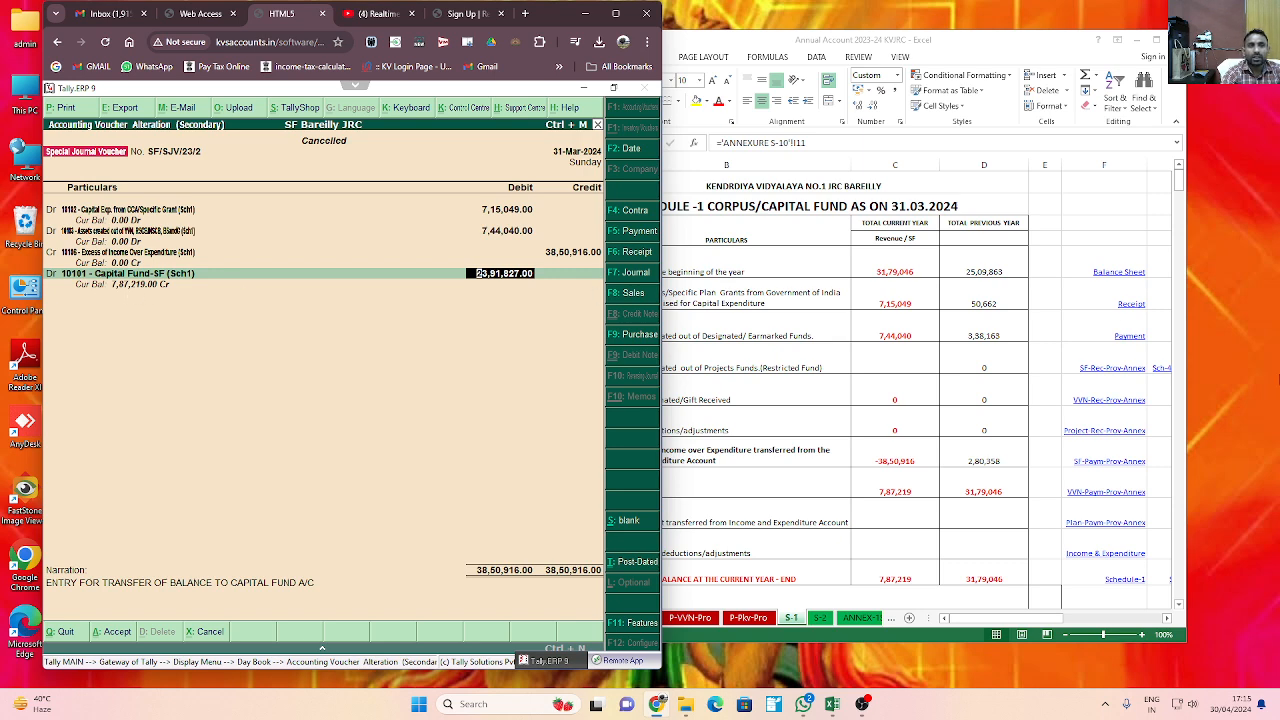
key("Return")
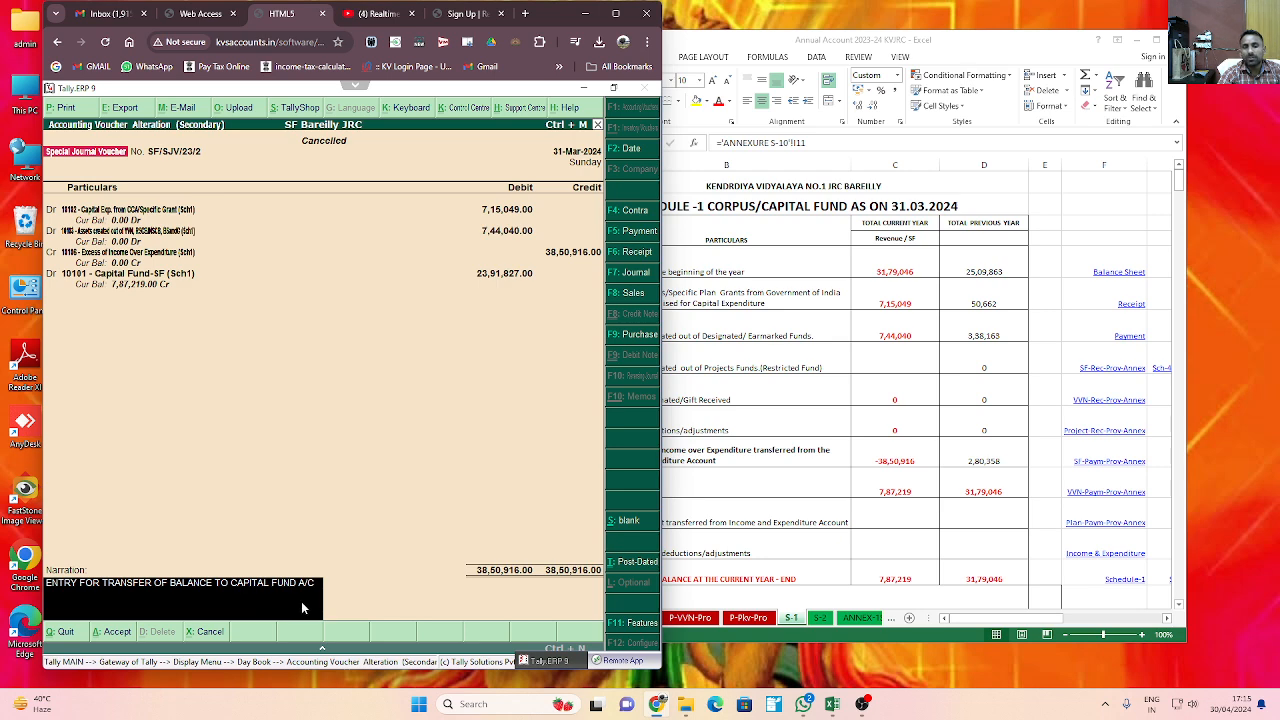
key("Return")
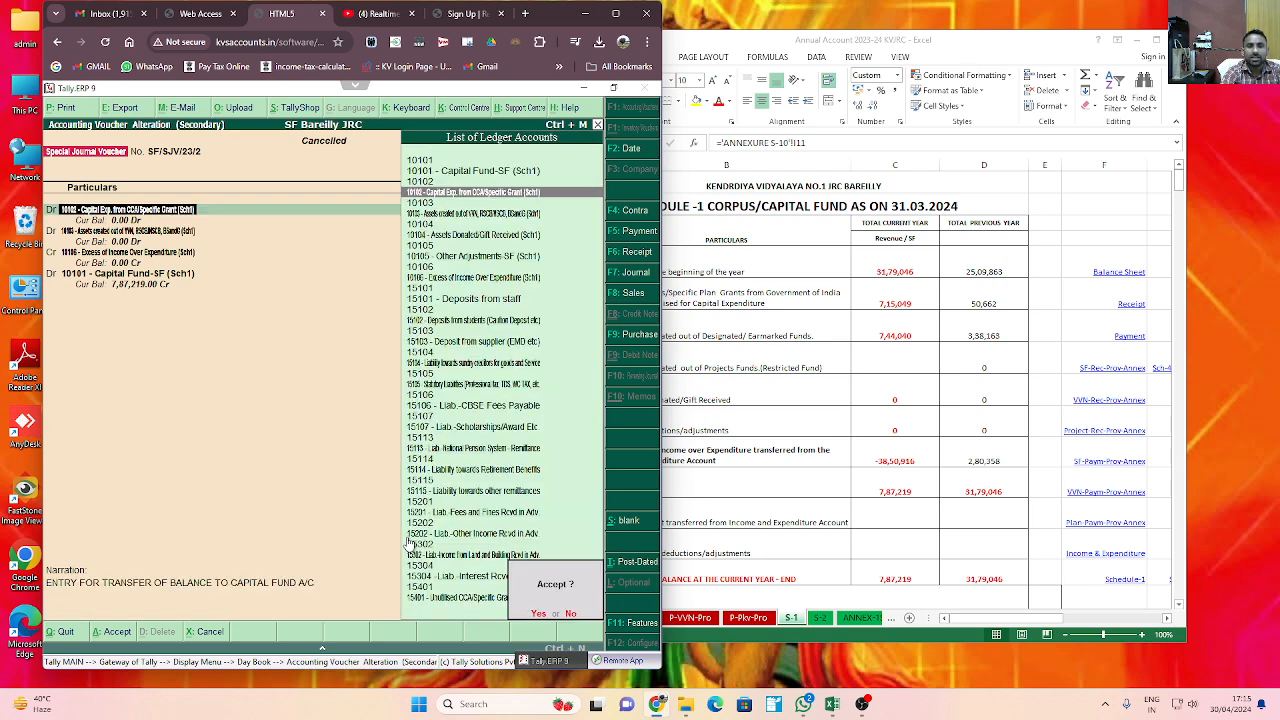
key("Return")
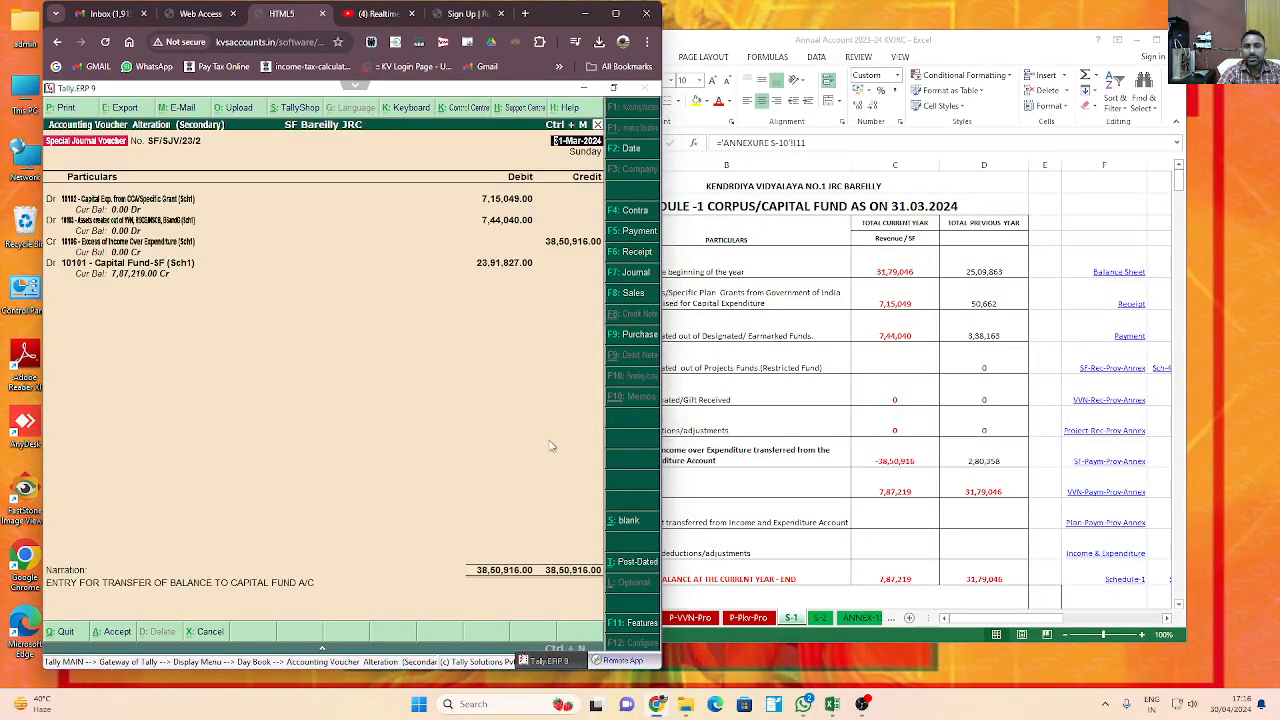
key("Escape")
key("Return")
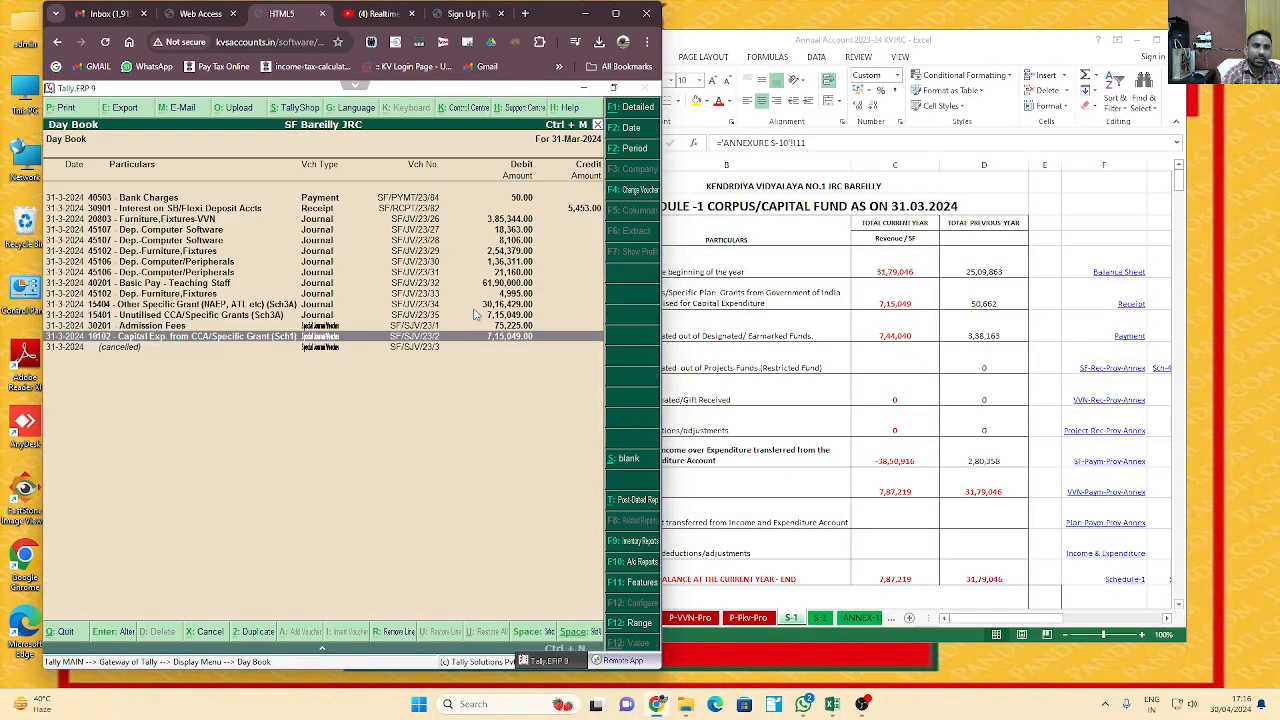
Open the cancelled special journal voucher SF/SJV/23/3 for alteration and go to its first debit ledger
key("Down")
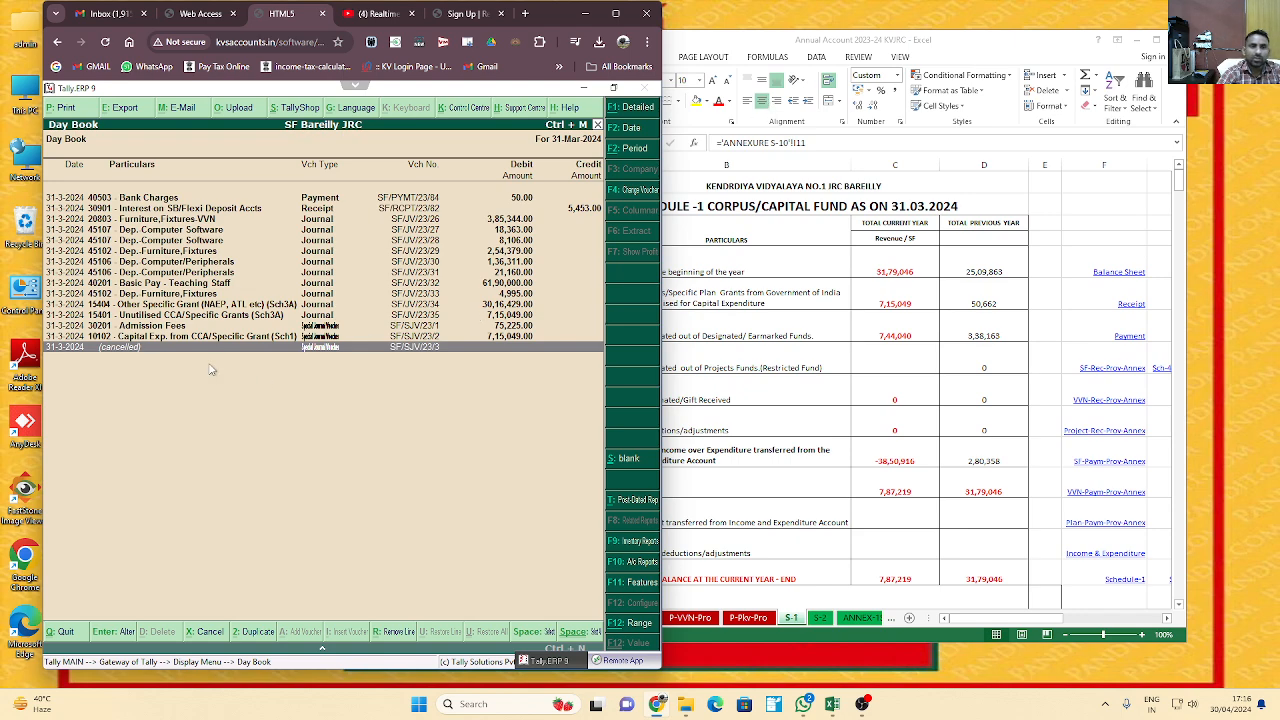
key("Return")
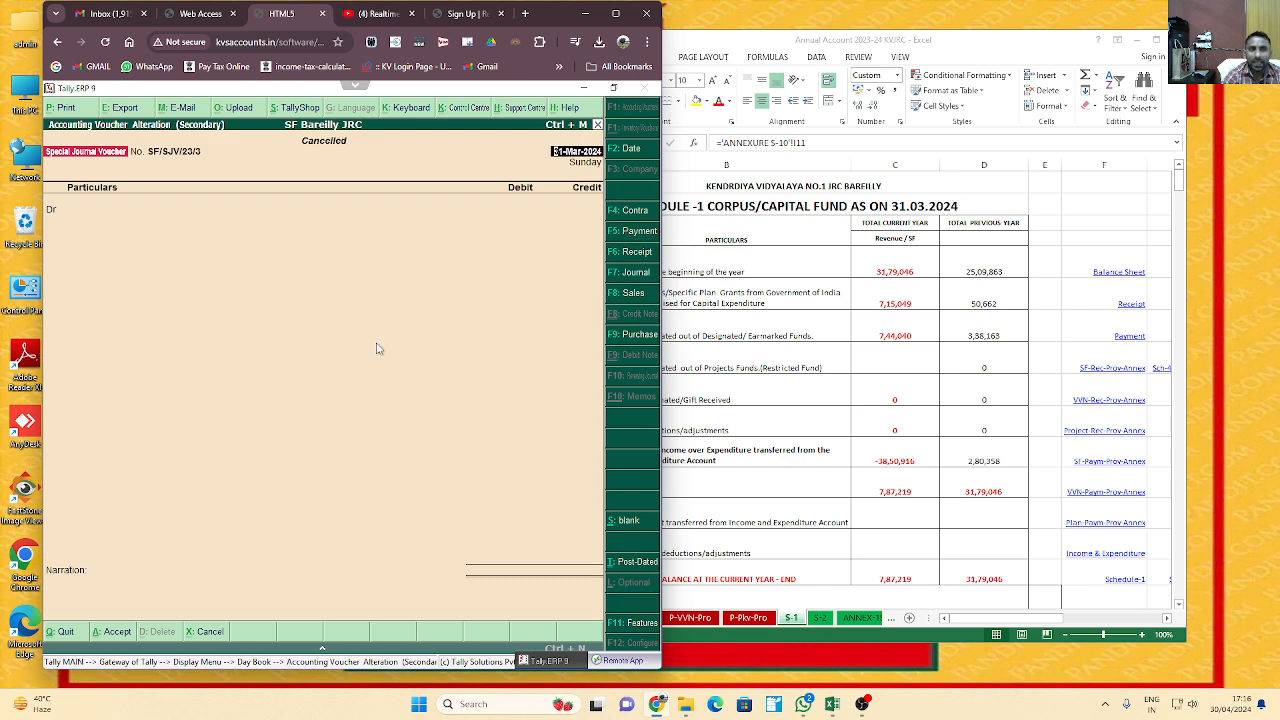
key("Return")
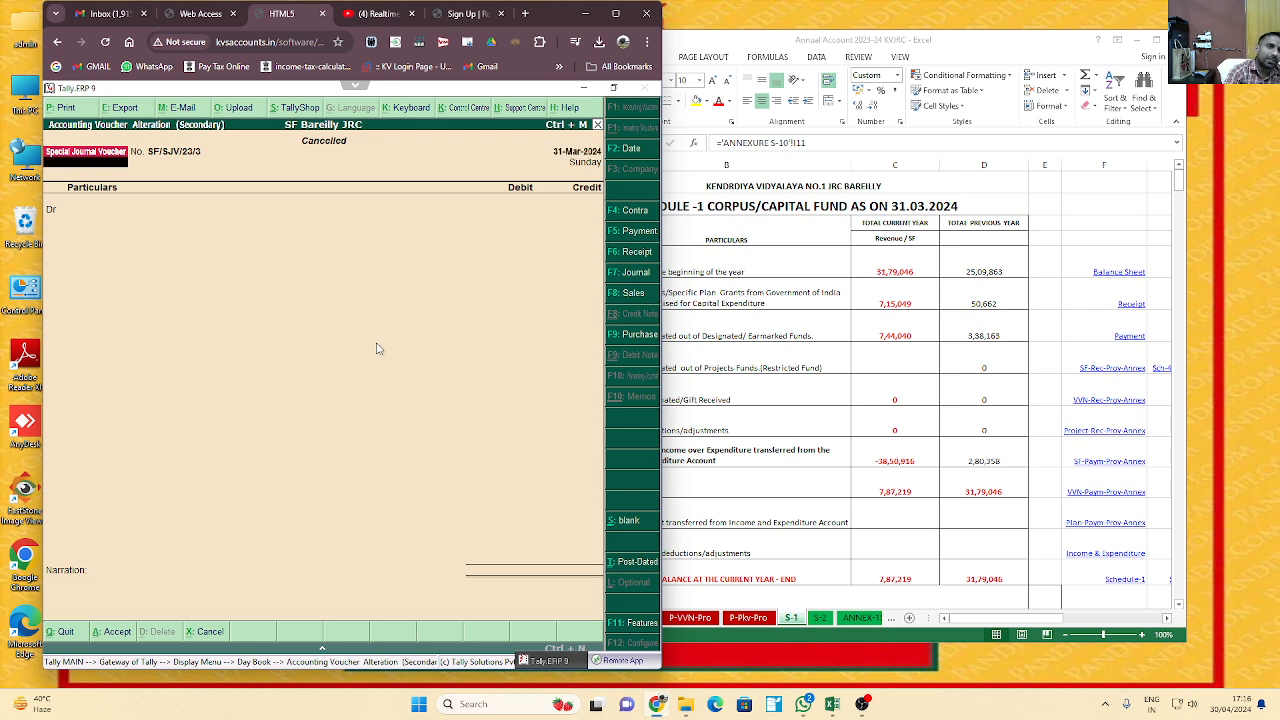
key("Return")
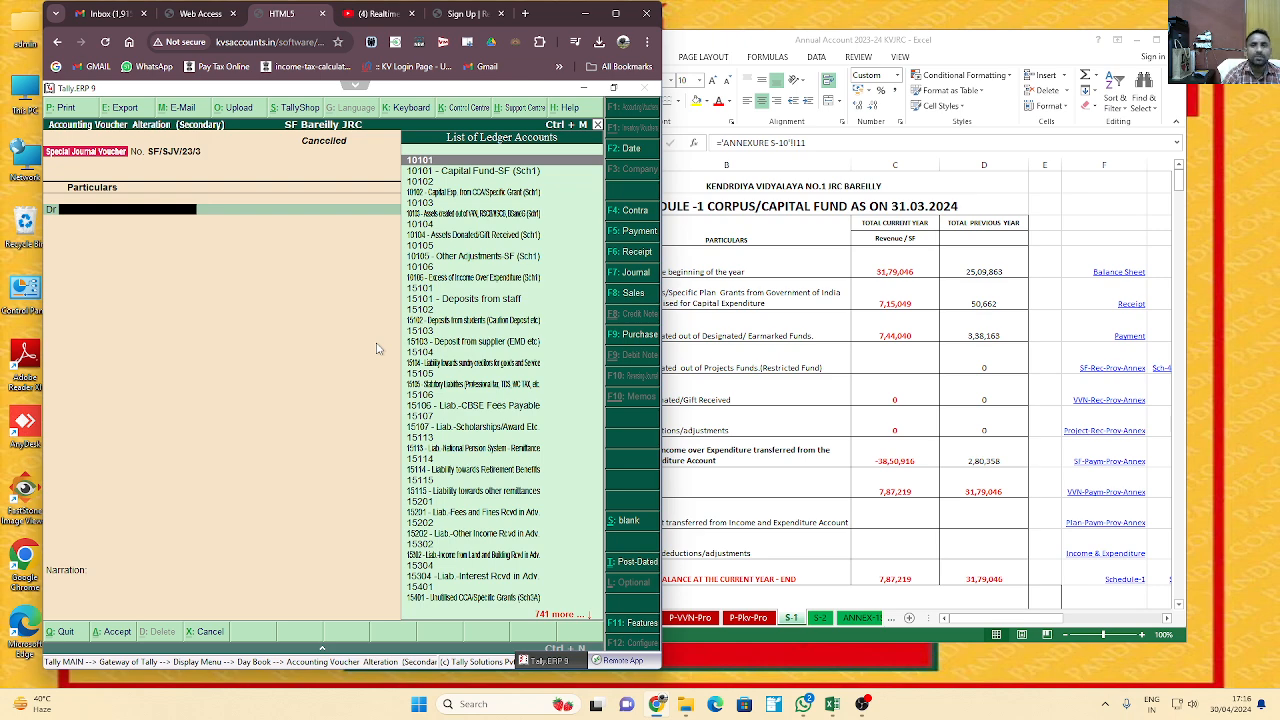
Switch to the Excel annual account and examine the unutilised balance carried forward and the other specific grant amount in Schedule 3(A)
left_click(991, 50)
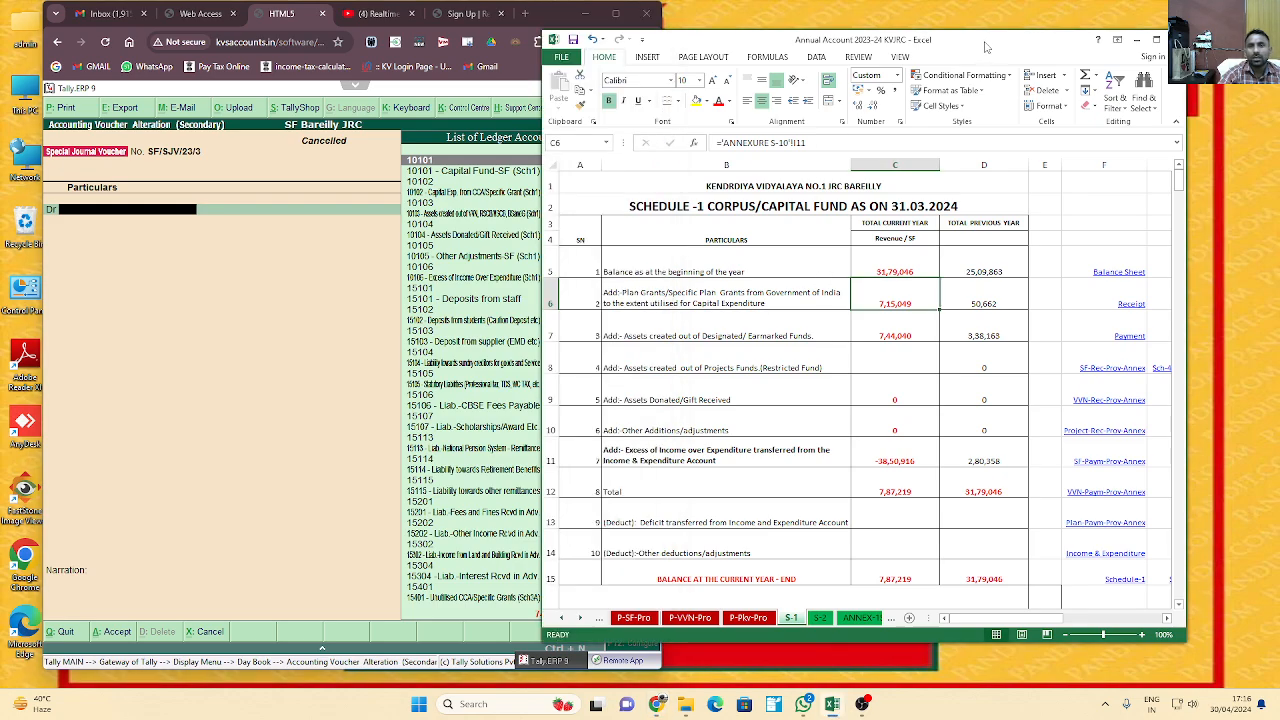
left_click(893, 621)
left_click(893, 621)
left_click(893, 620)
left_click(893, 621)
left_click(895, 622)
left_click(895, 622)
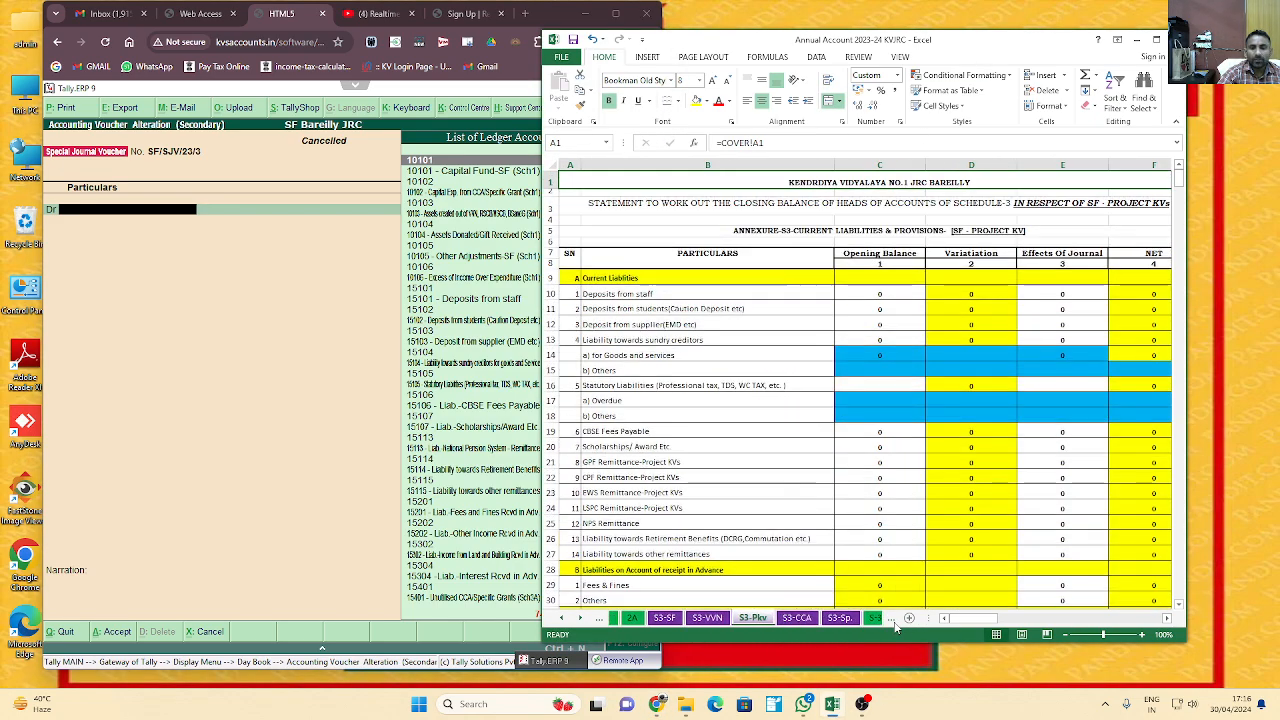
left_click(895, 622)
left_click(895, 622)
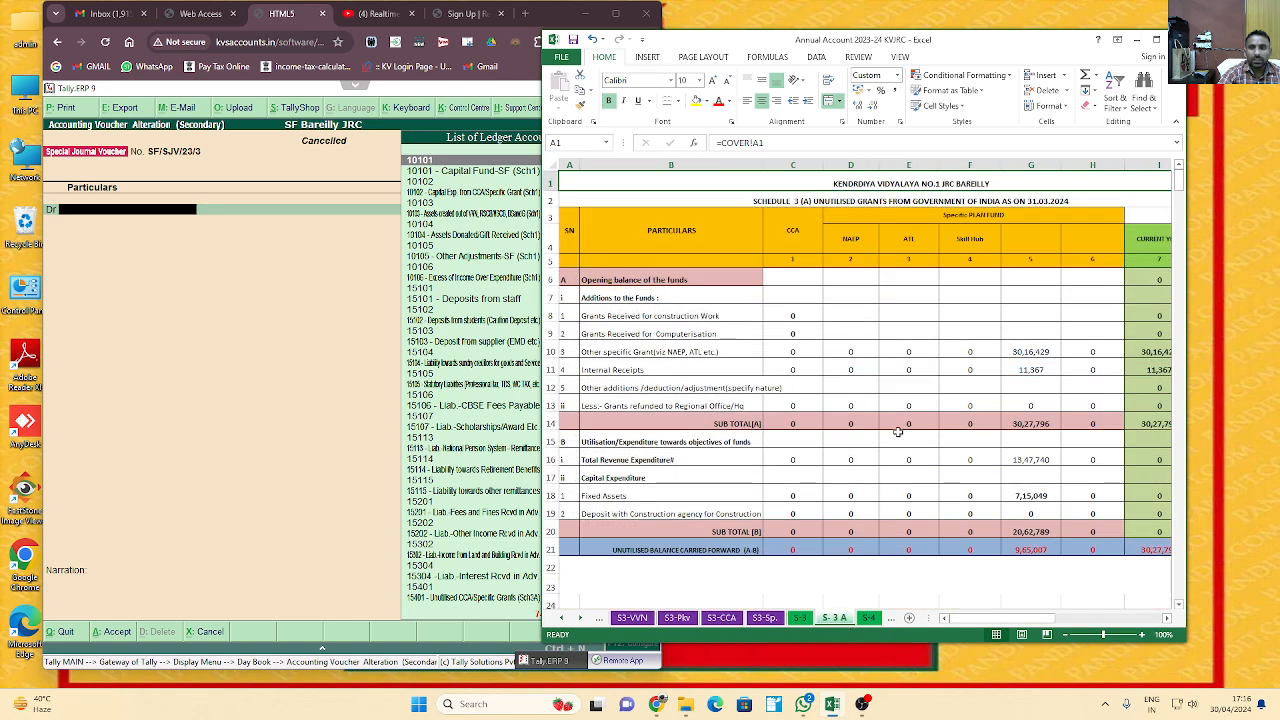
left_click(1030, 550)
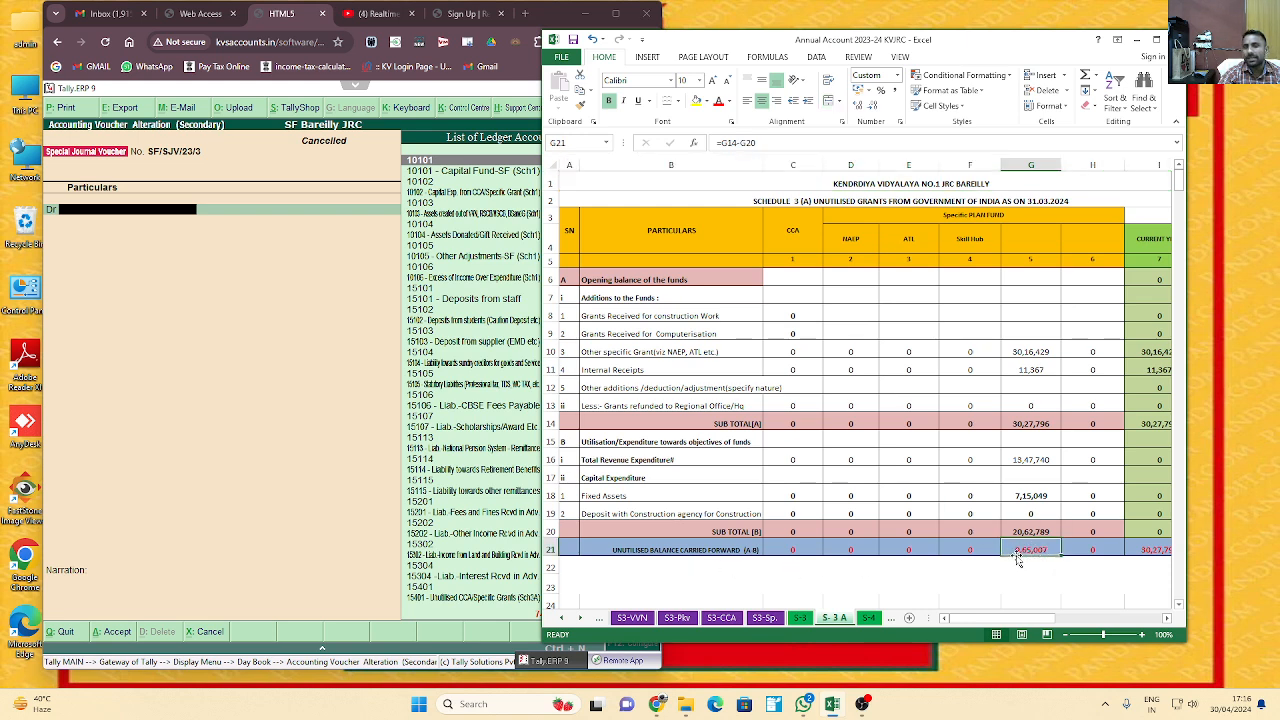
left_click(1017, 352)
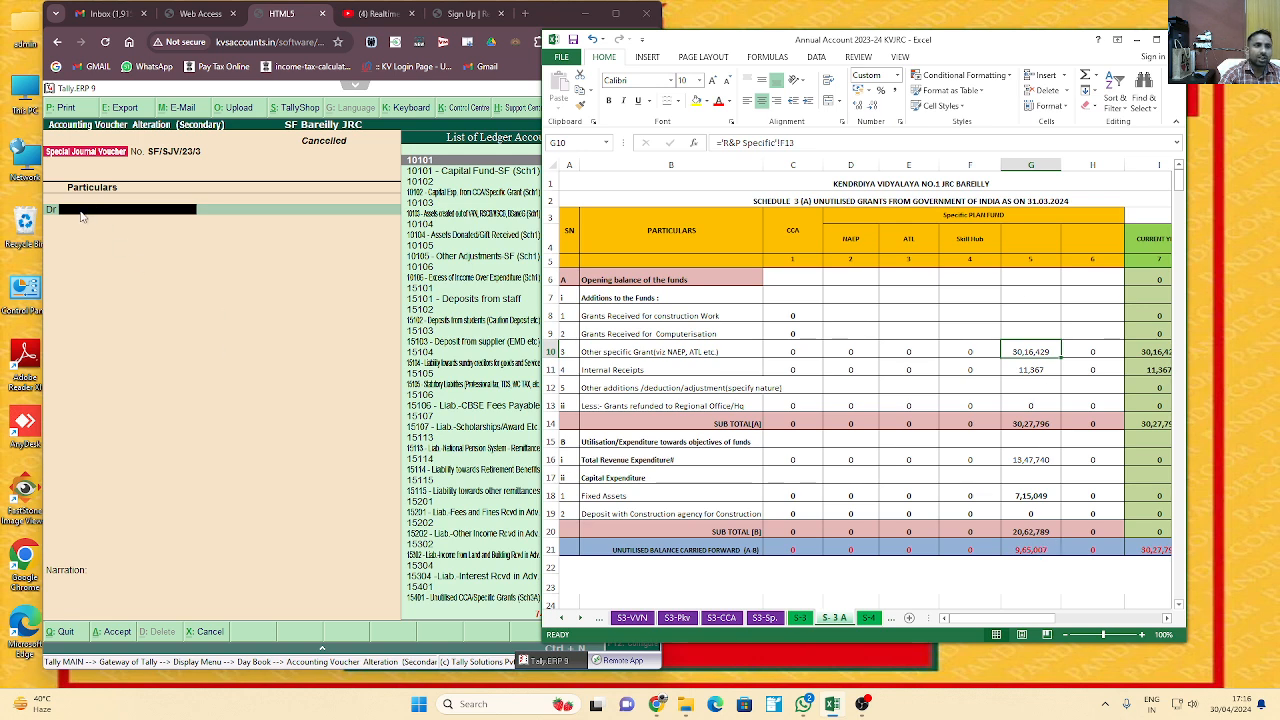
Switch back to Tally, leave voucher SF/SJV/23/3 without saving, and return to the Gateway of Tally
left_click(552, 14)
key("Escape")
key("y")
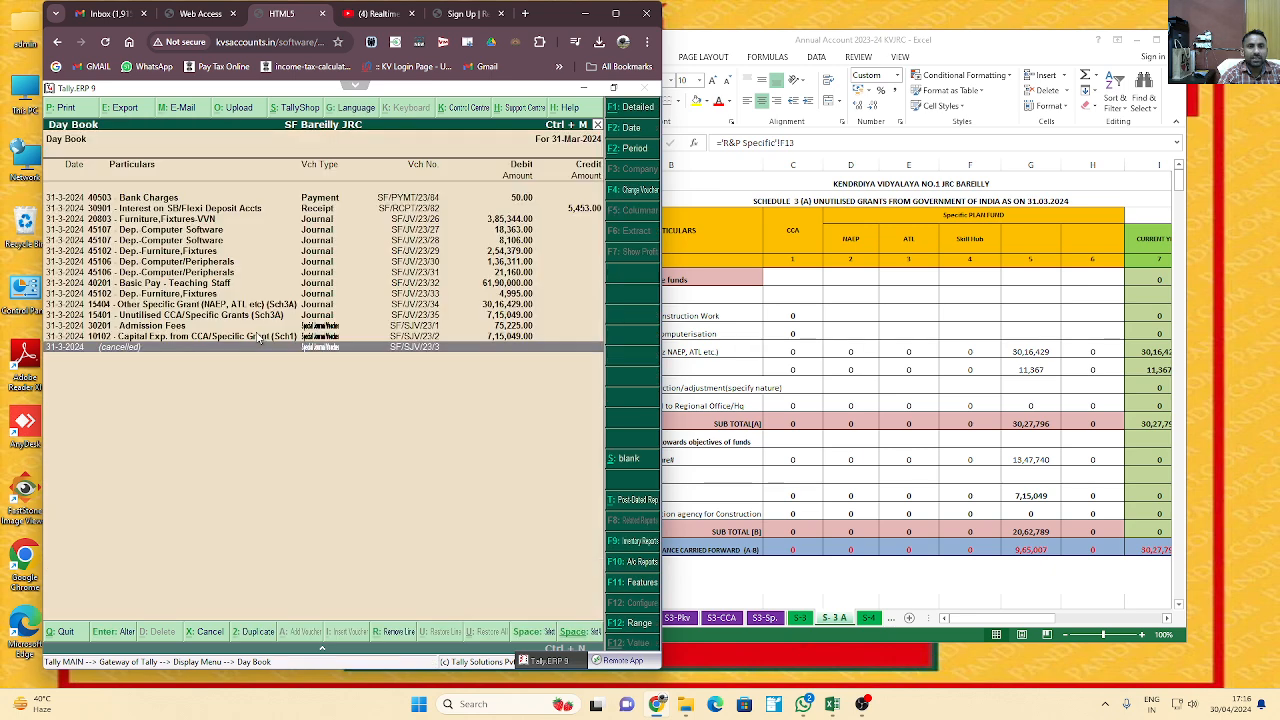
key("Escape")
key("Escape")
key("Escape")
key("Escape")
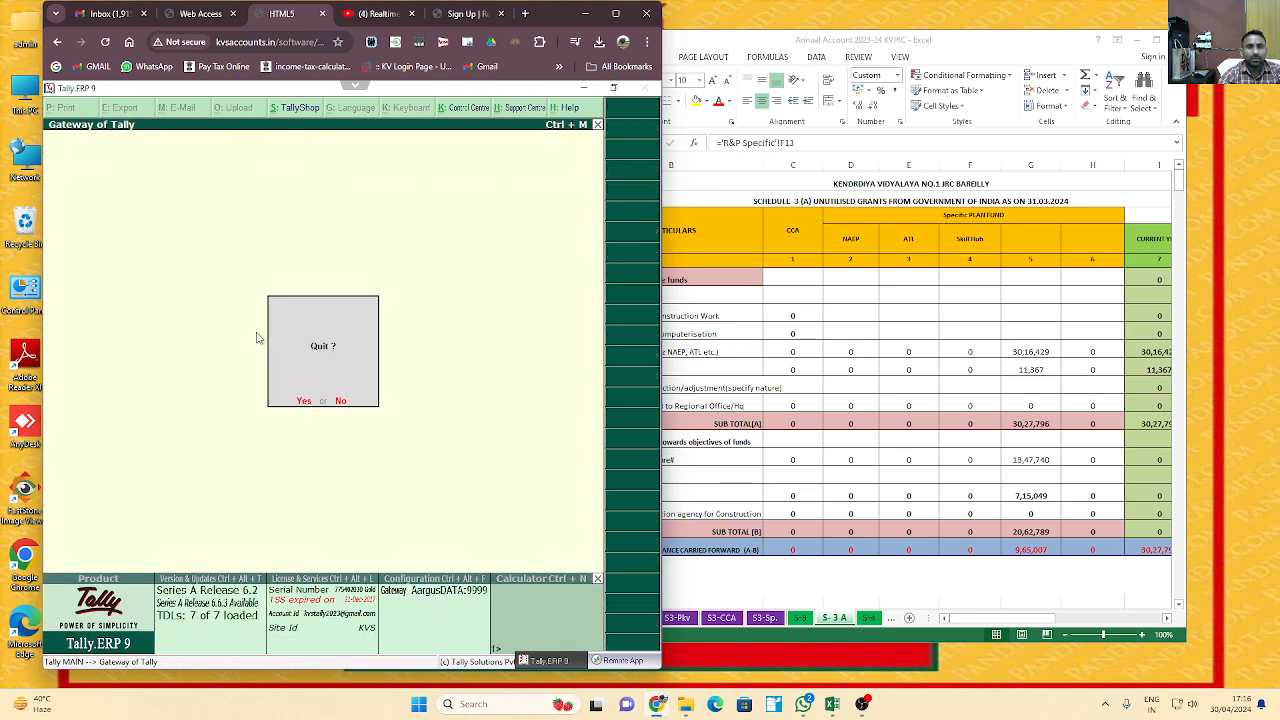
Check the Balance Sheet, then display SF Bareilly JRC's Trial Balance ledger-wise
key("b")
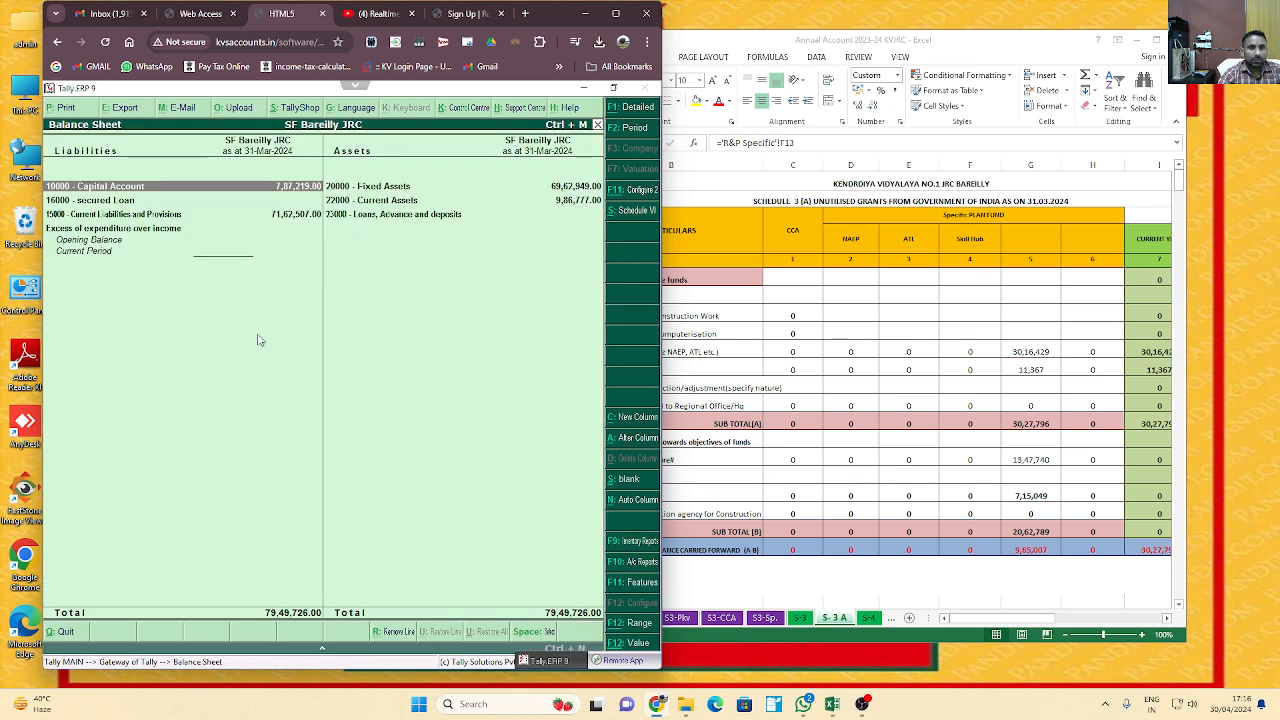
key("Escape")
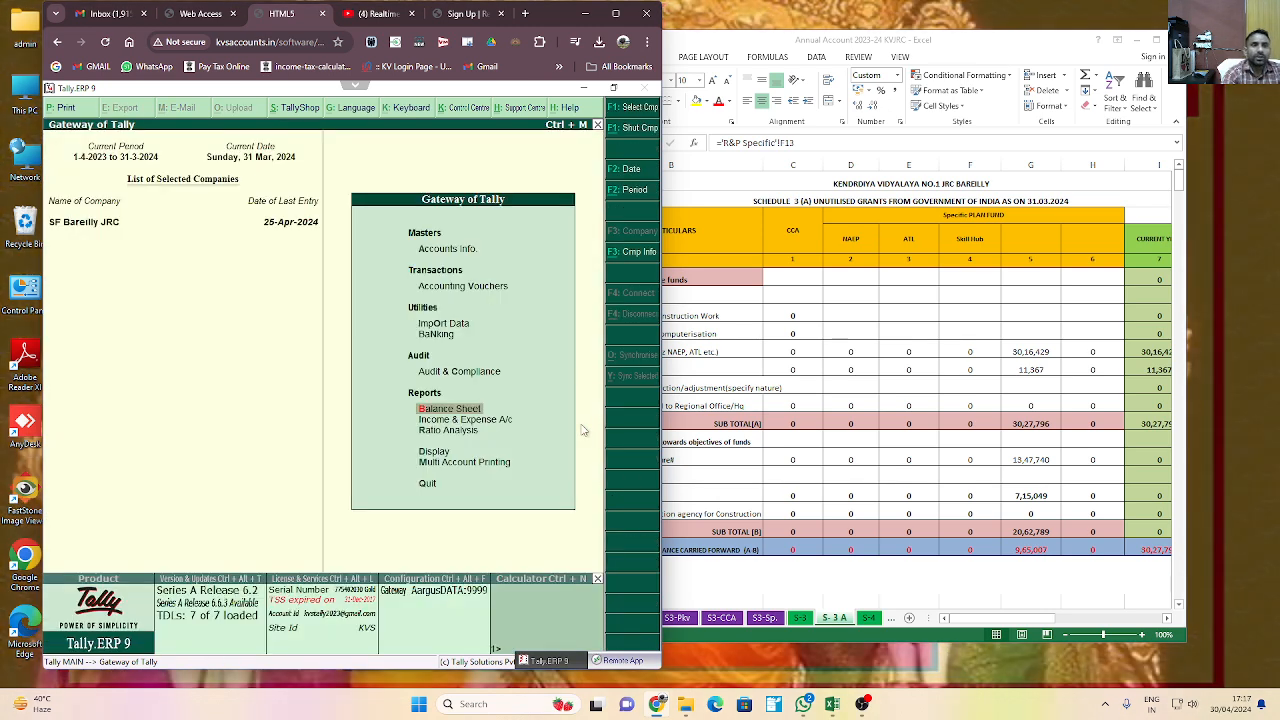
key("d")
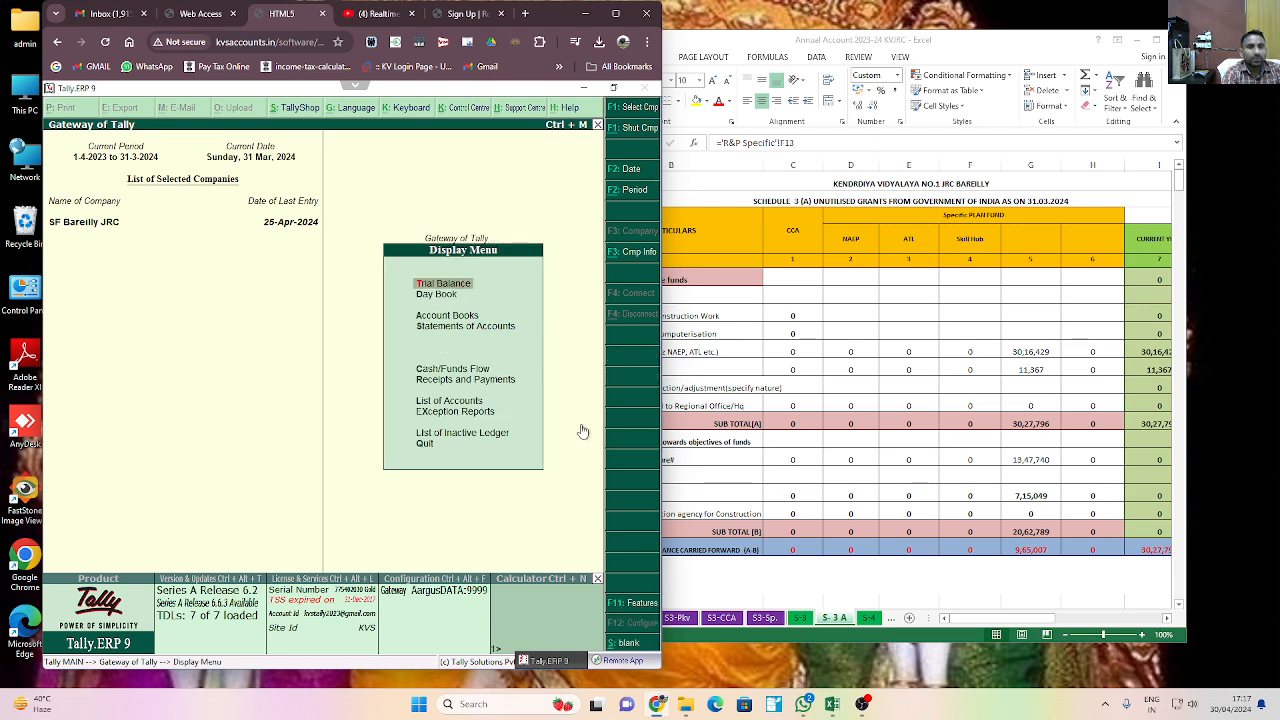
key("t")
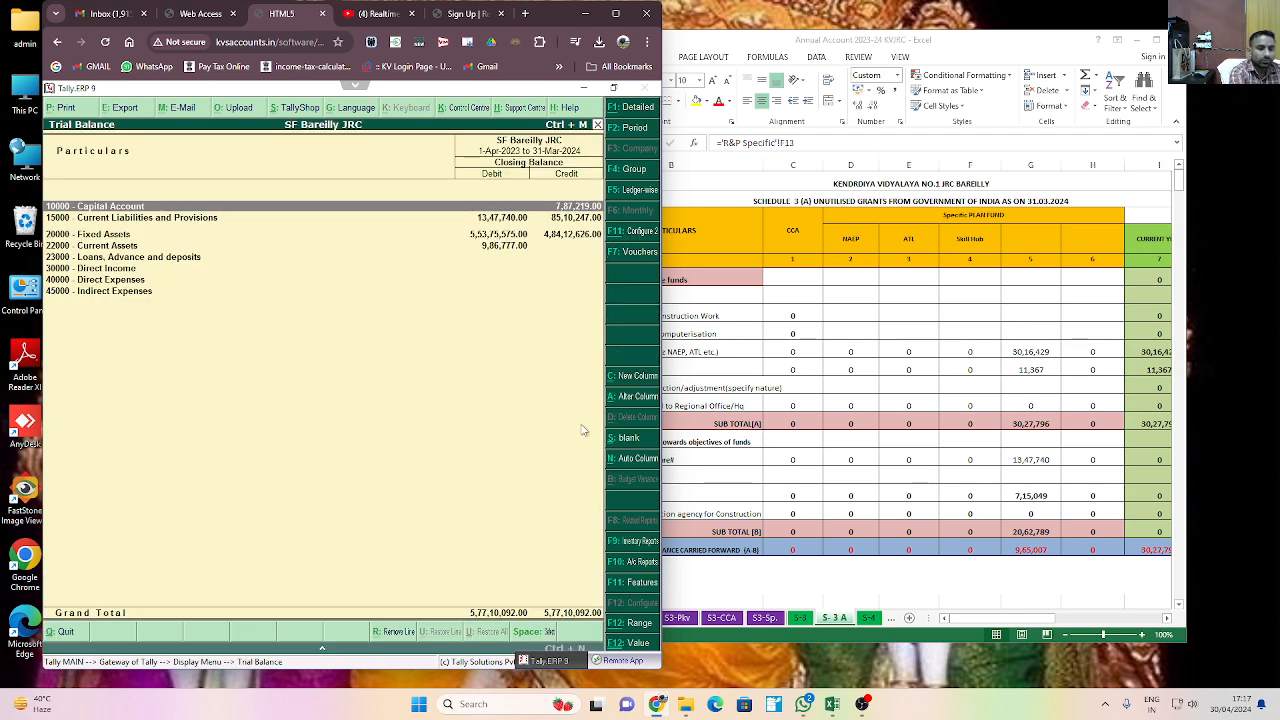
key("F5")
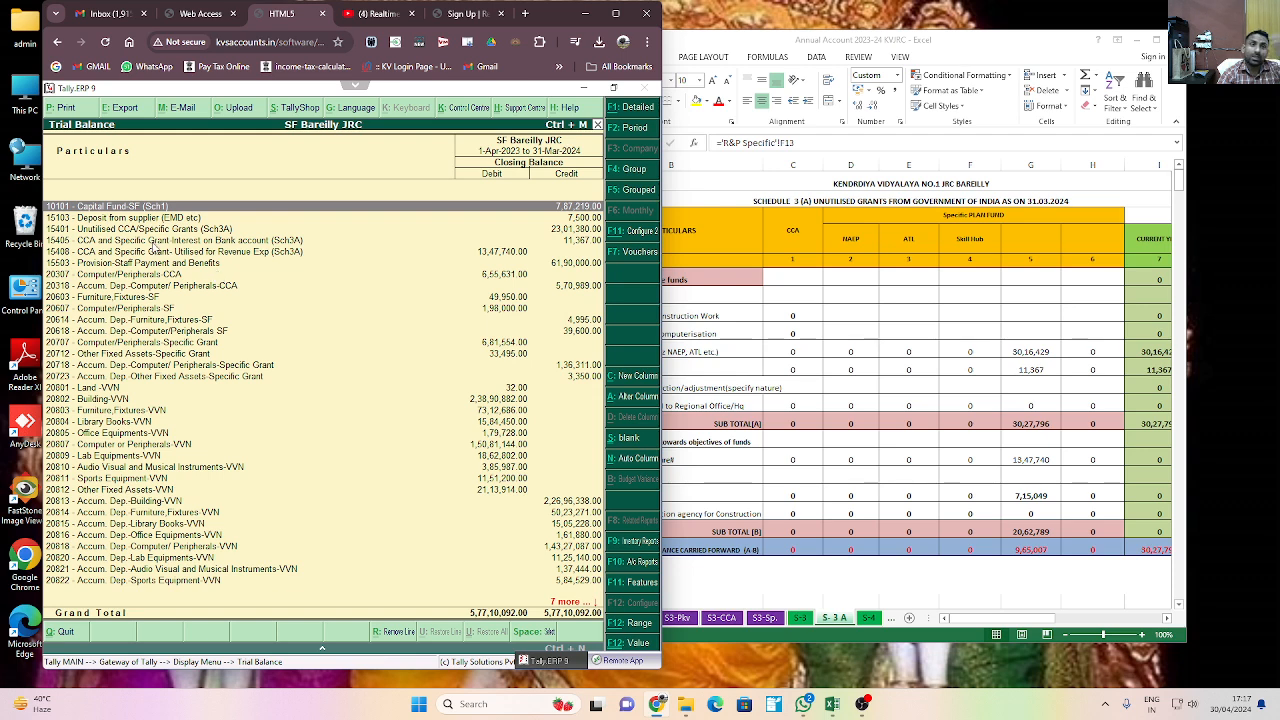
Examine the Schedule 3A ledgers 15401, 15405 and 15408 in the Trial Balance, then return to the Gateway of Tally
left_click(91, 232)
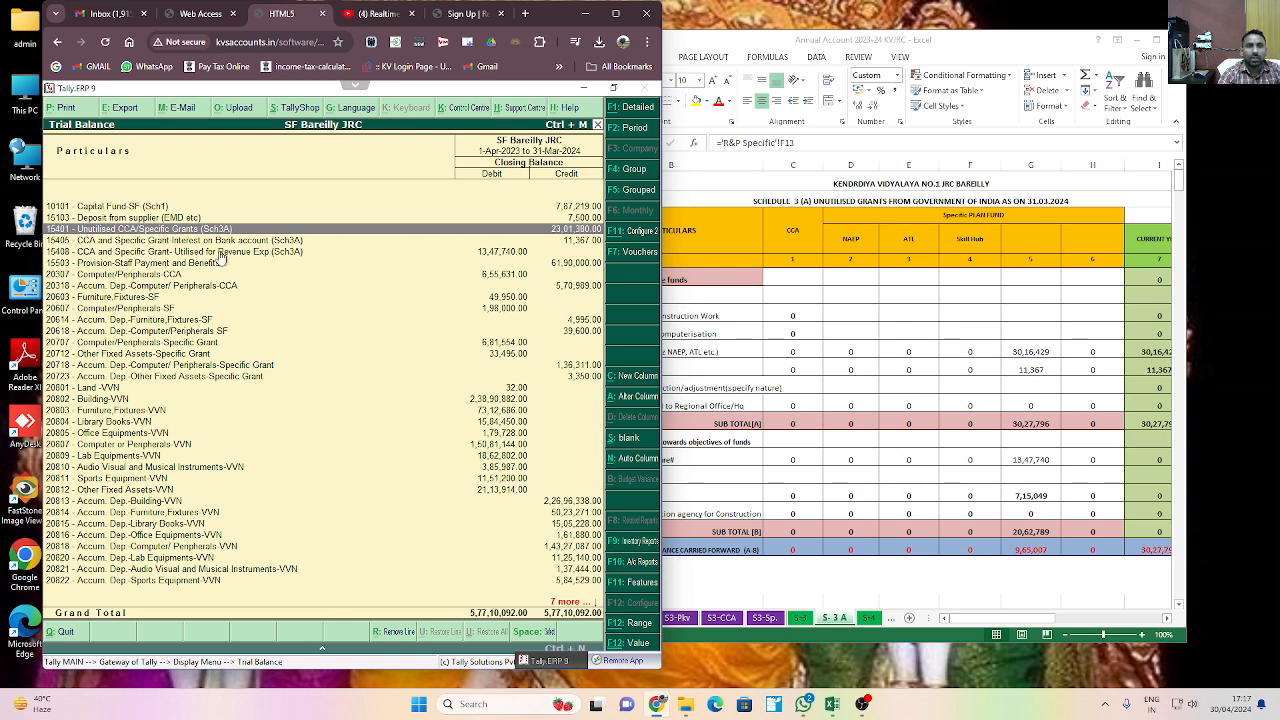
key("Down")
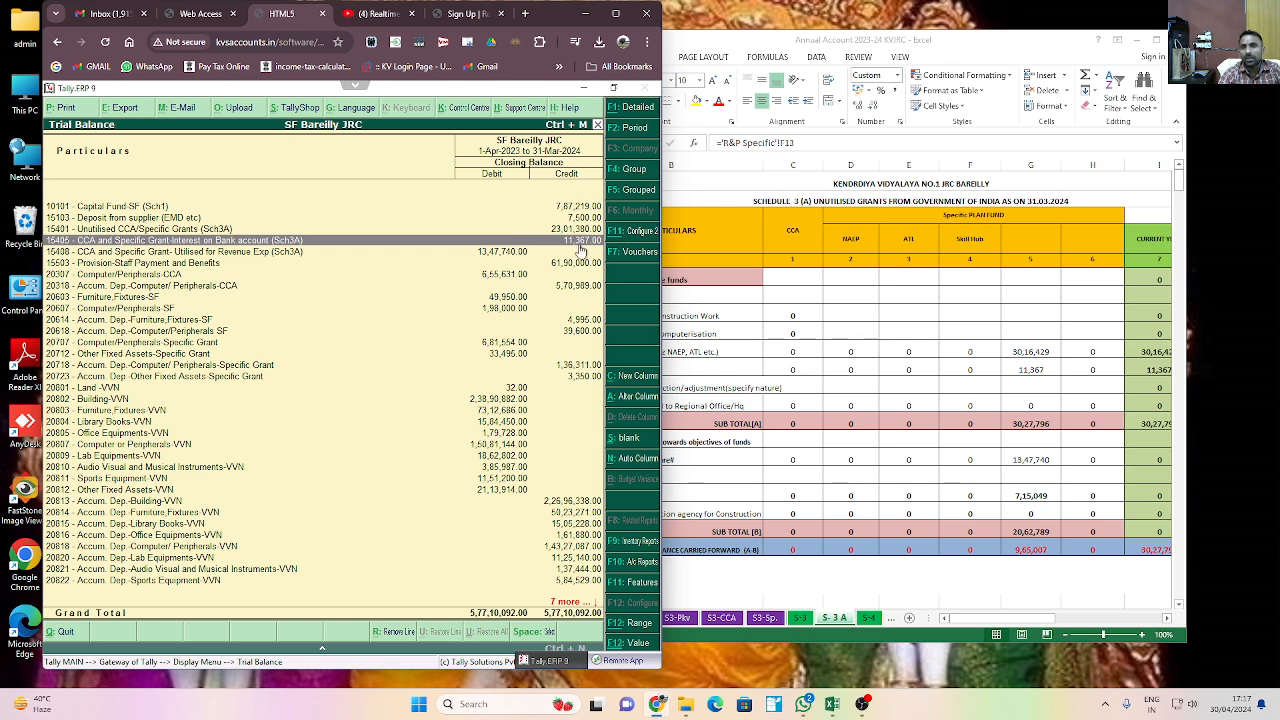
left_click(128, 254)
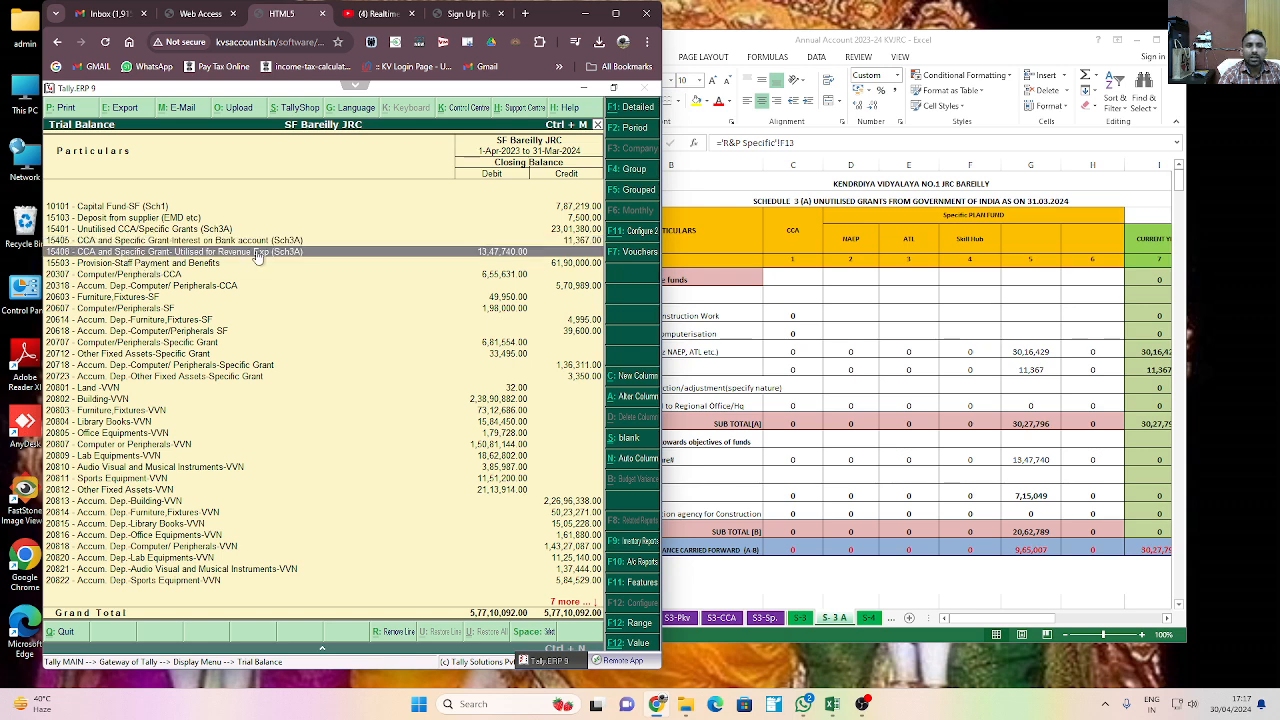
left_click(585, 242)
left_click(503, 258)
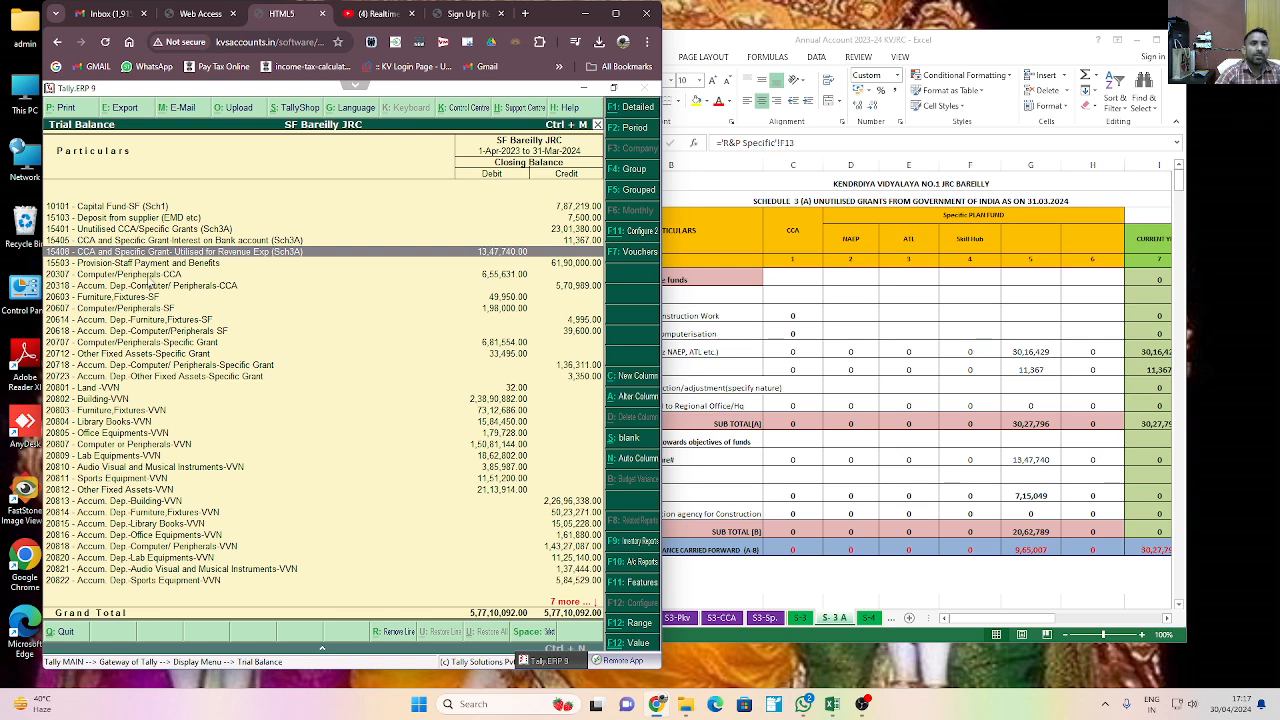
key("Escape")
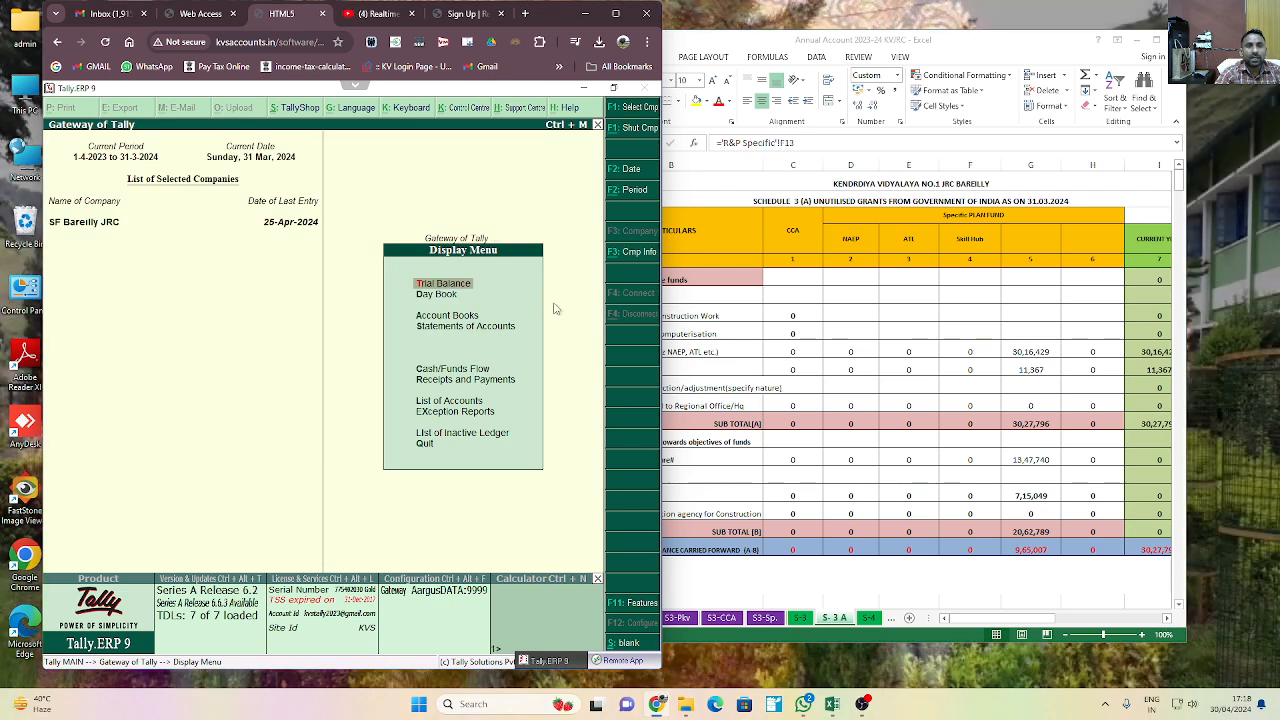
key("Escape")
key("Escape")
key("Escape")
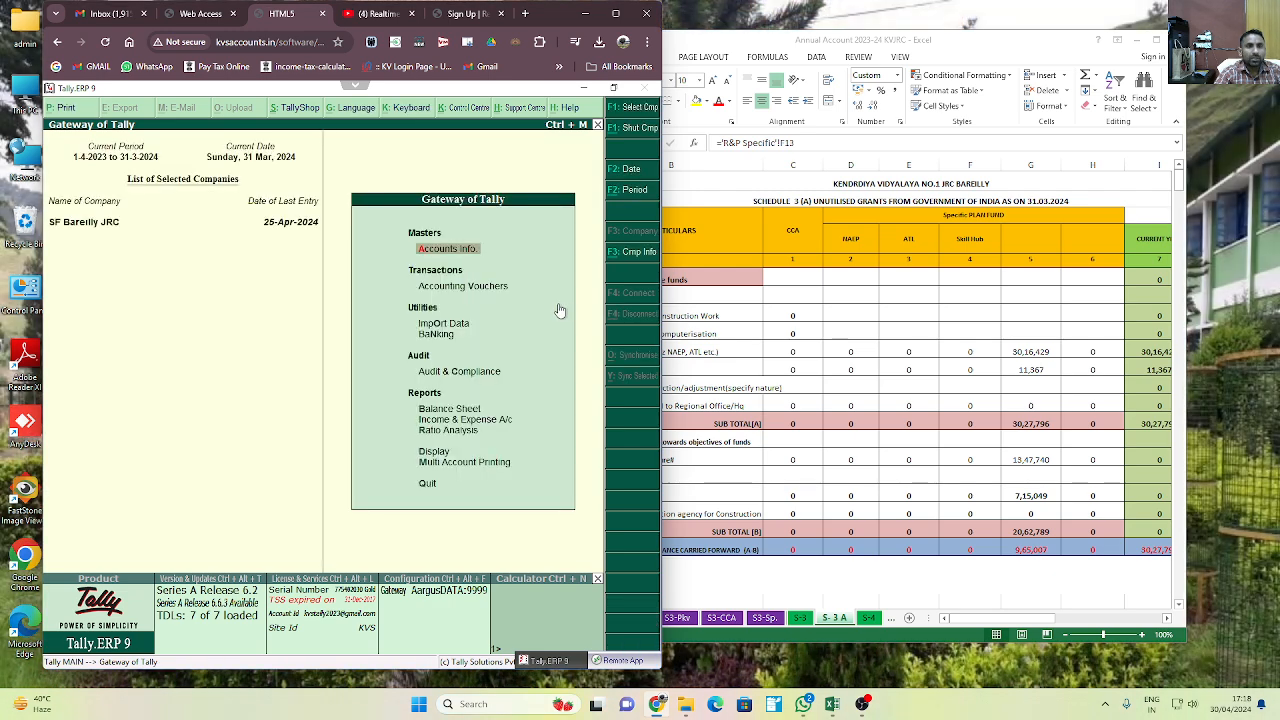
Open the cancelled special journal voucher SF/SJV/23/3 from the Day Book for alteration
key("d")
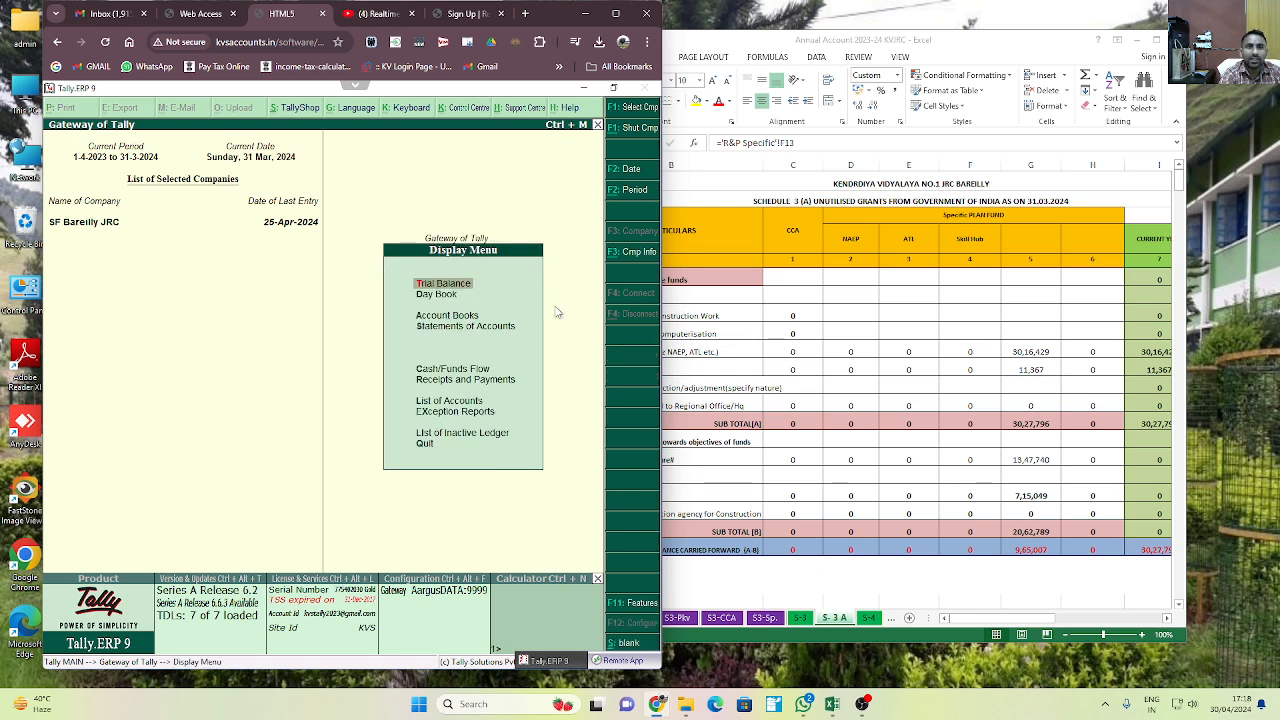
key("Down")
key("Return")
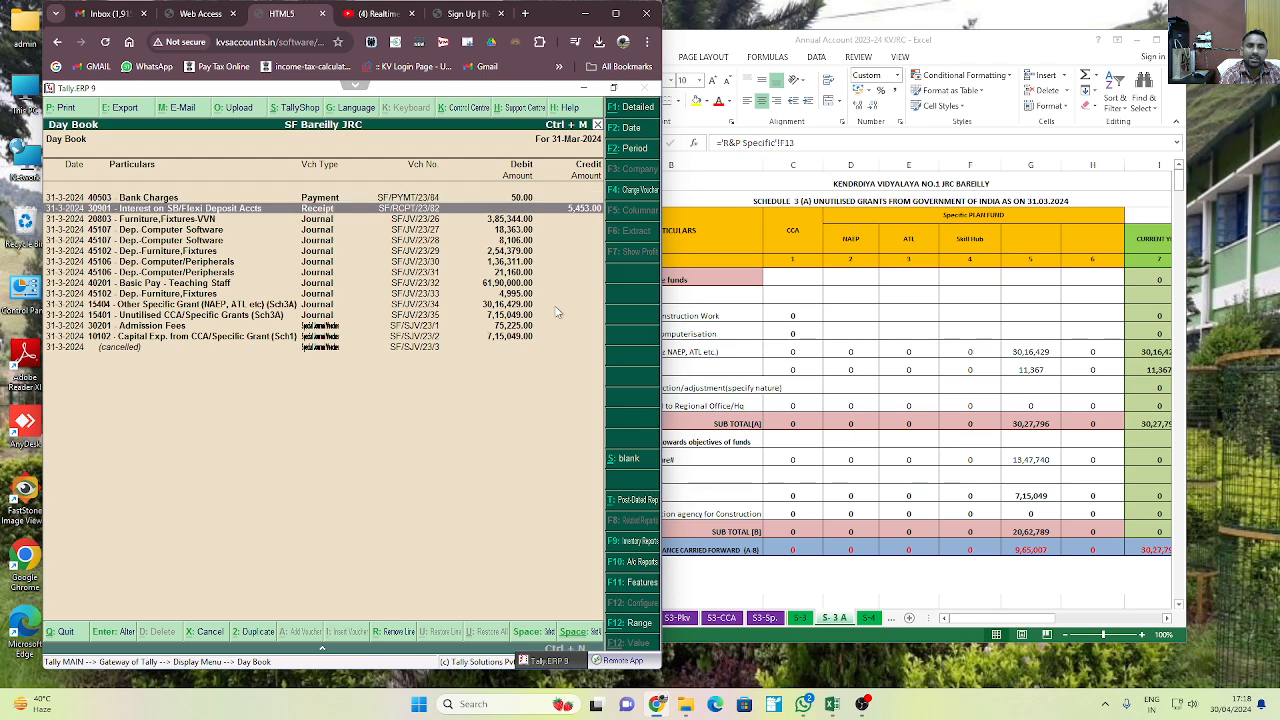
key("Down")
key("Down")
key("Down")
key("Down")
key("Down")
key("Down")
key("Down")
key("Down")
key("Down")
key("Down")
key("Down")
key("Down")
key("Down")
key("Return")
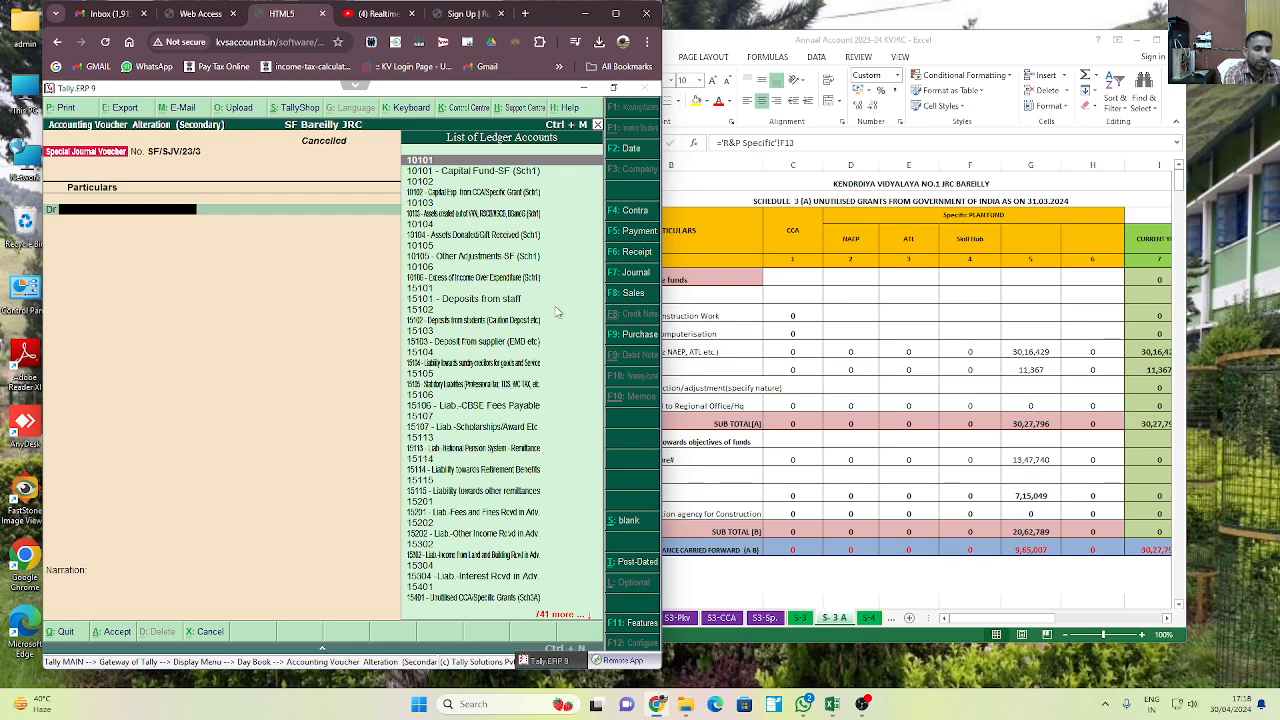
Debit 15405 CCA and Specific Grant-Interest on Bank account (Sch3A) with 11,367
type("Interest")
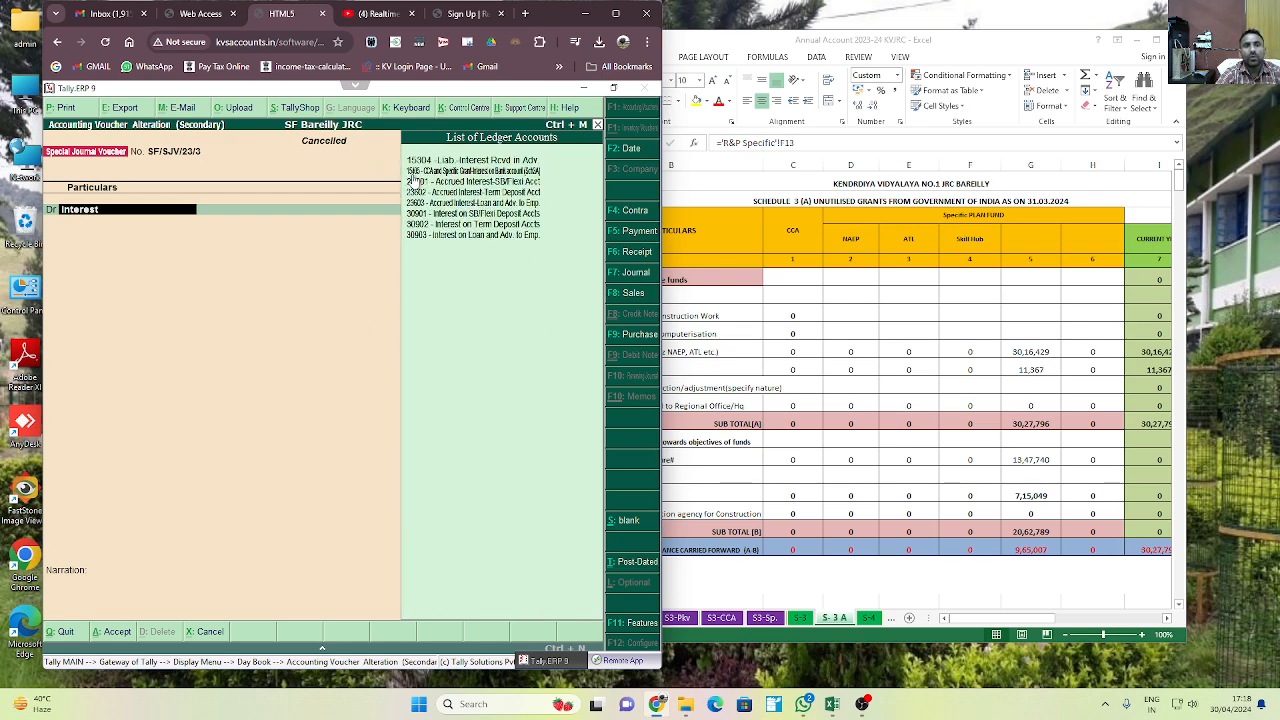
left_click(450, 170)
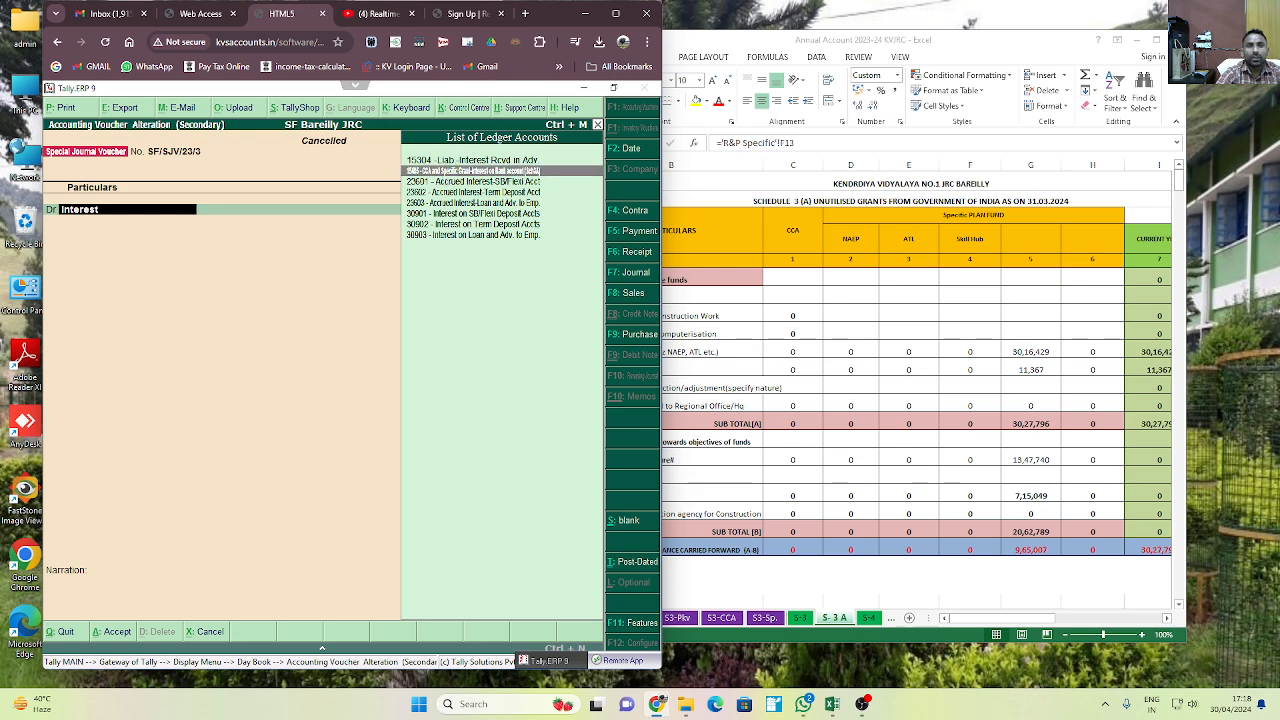
key("Return")
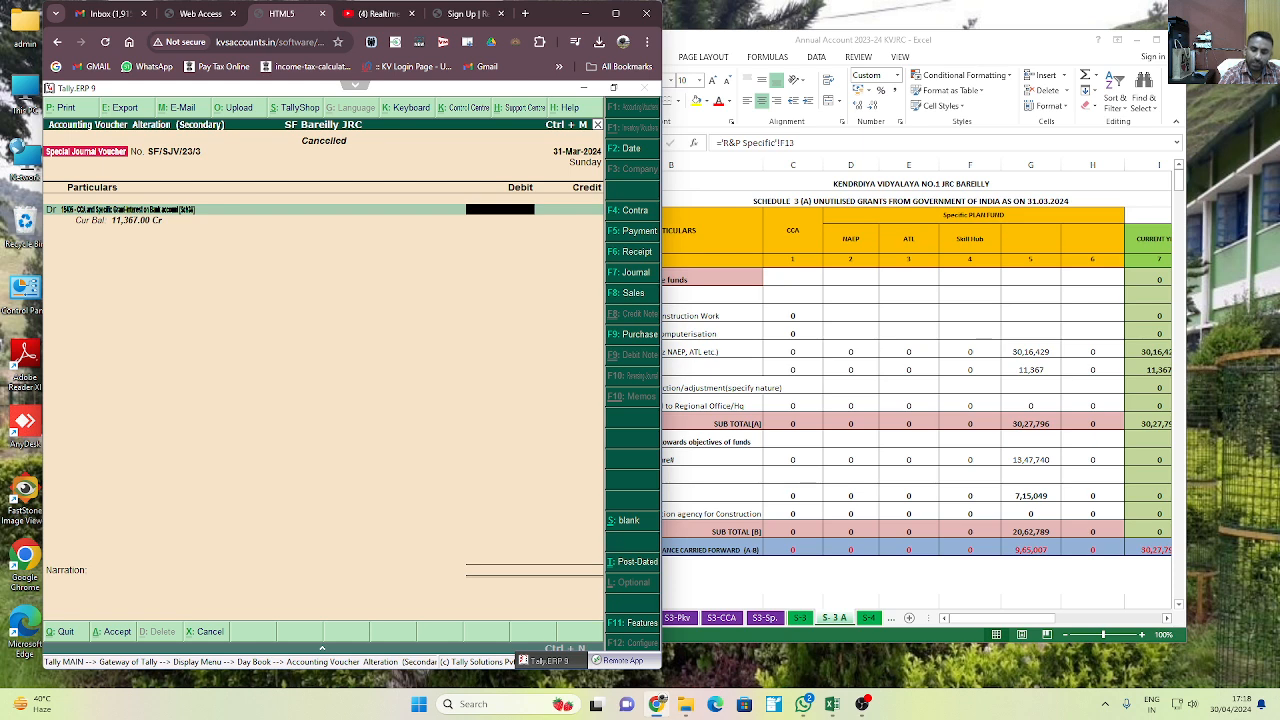
type("11,367")
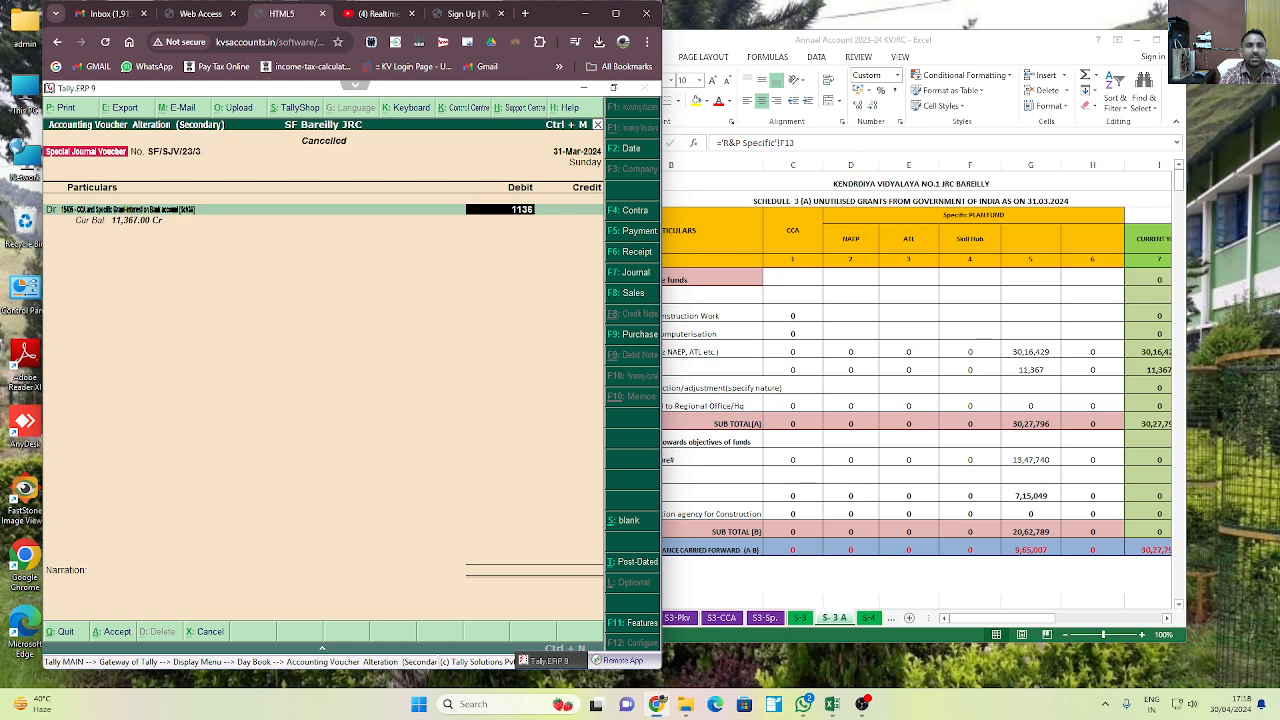
key("Return")
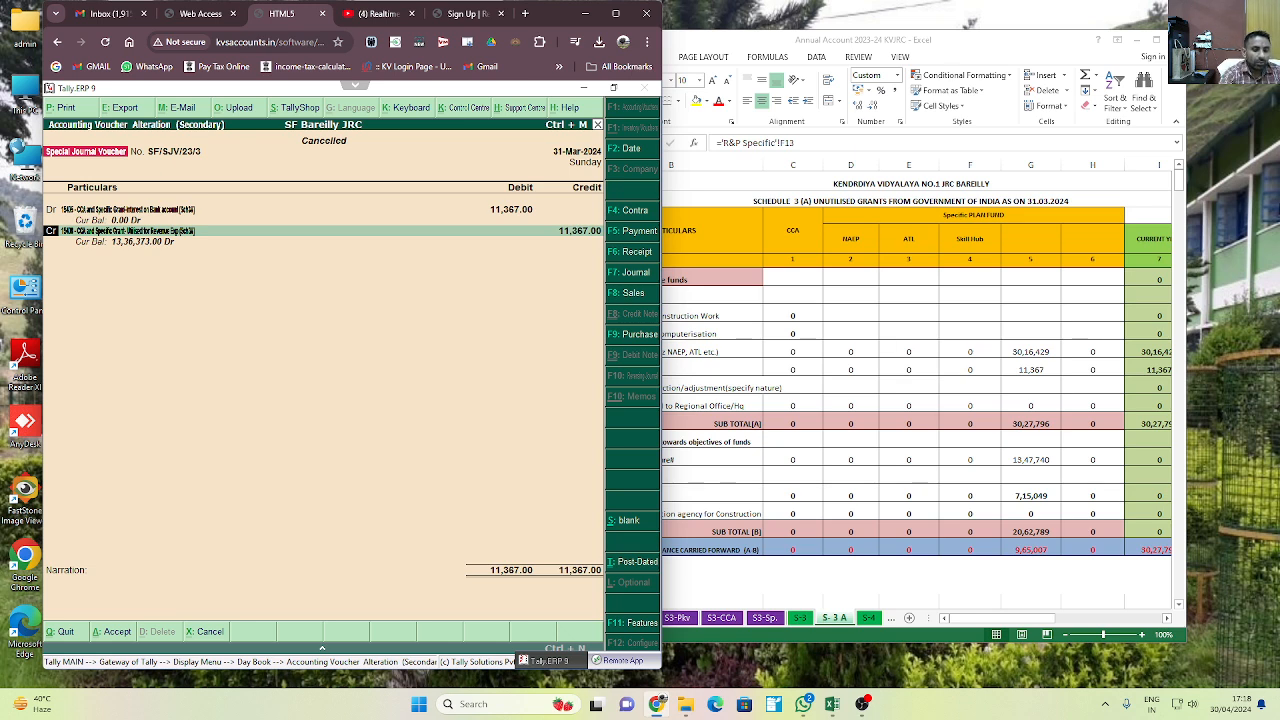
Credit 15408 CCA and Specific Grant-Utilised for Revenue Exp (Sch3A) with 13,47,740
key("Return")
type("Revenue")
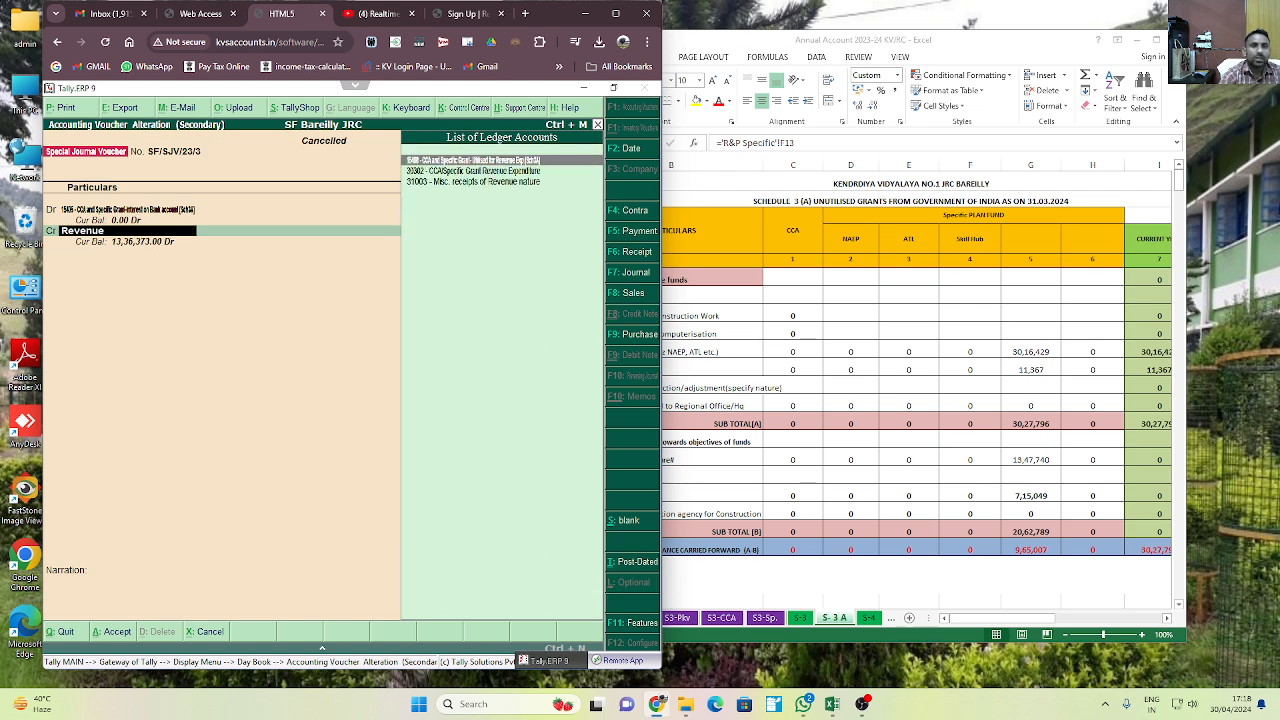
left_click(512, 163)
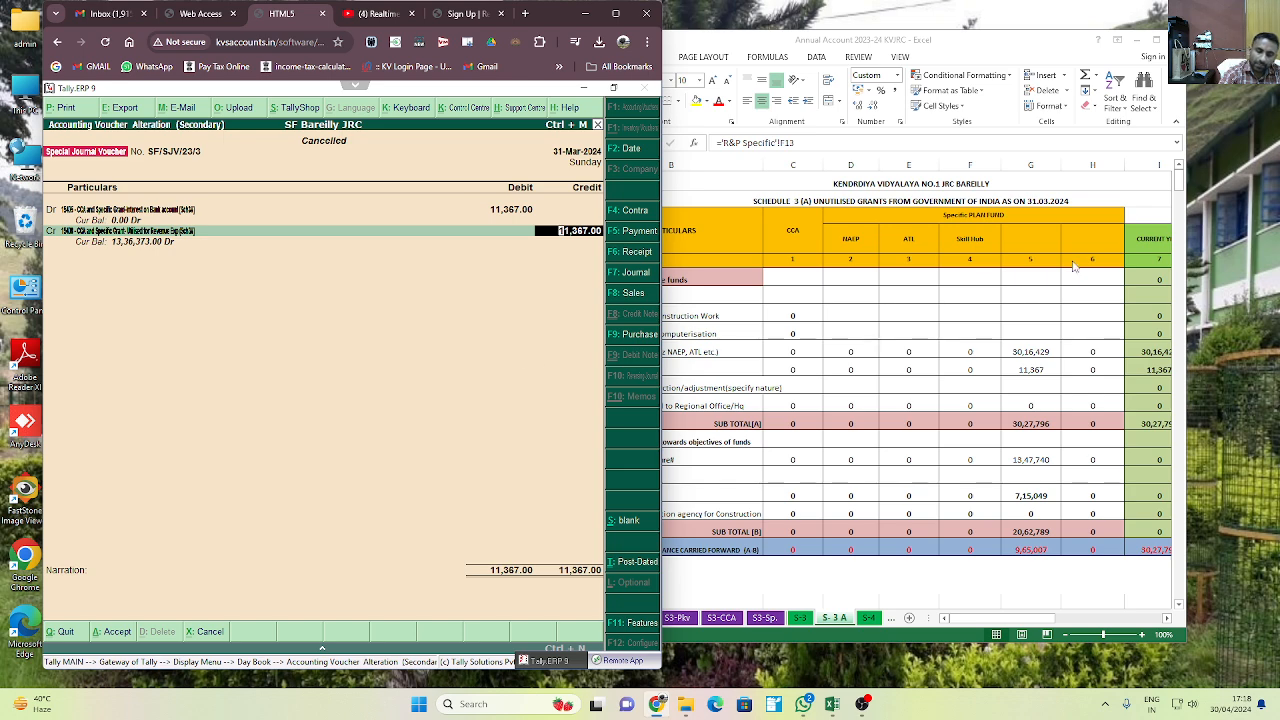
type("1347")
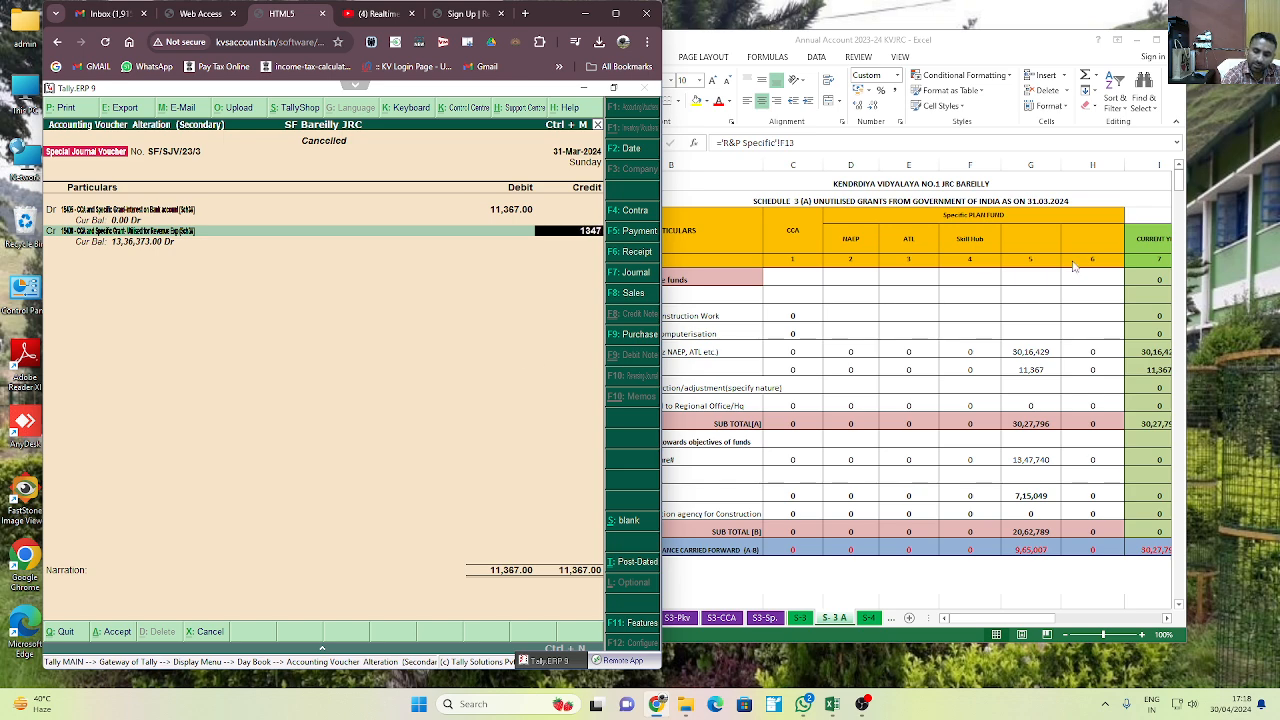
type("740")
key("Return")
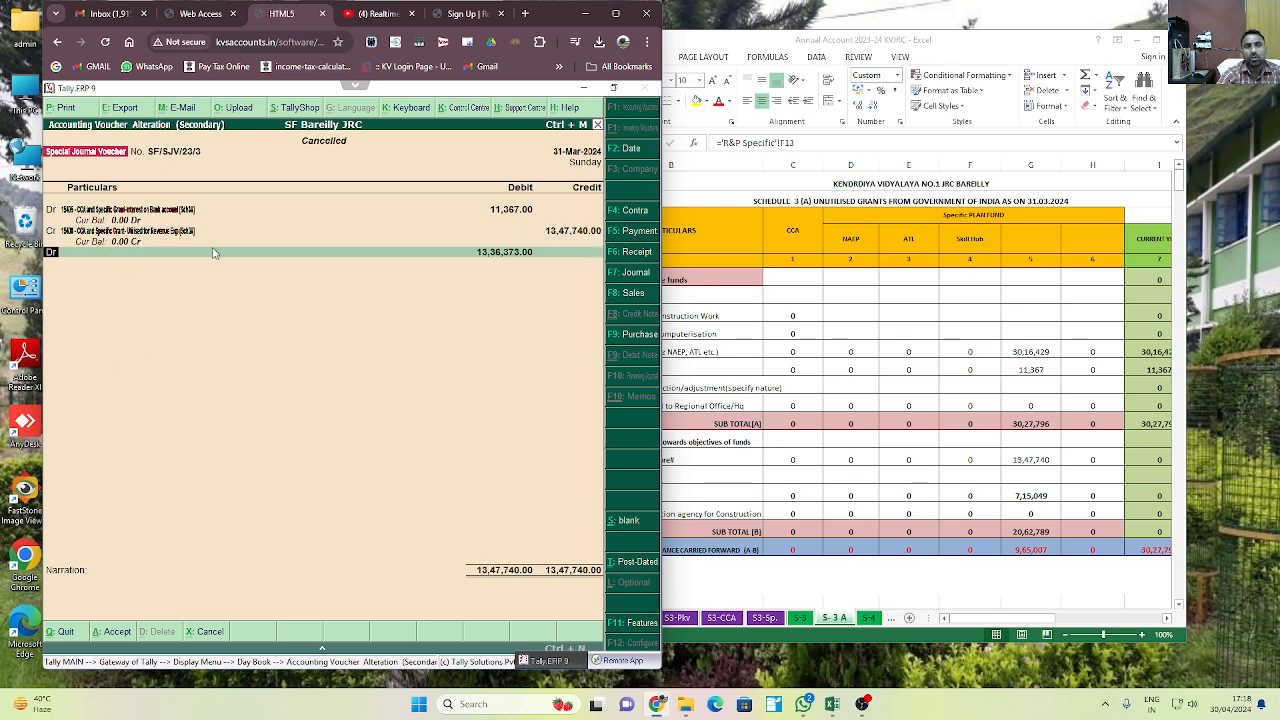
Choose 15401 Unutilised CCA/Specific Grants (Sch3A) as the second debit ledger, with the balancing amount 13,36,373
key("Return")
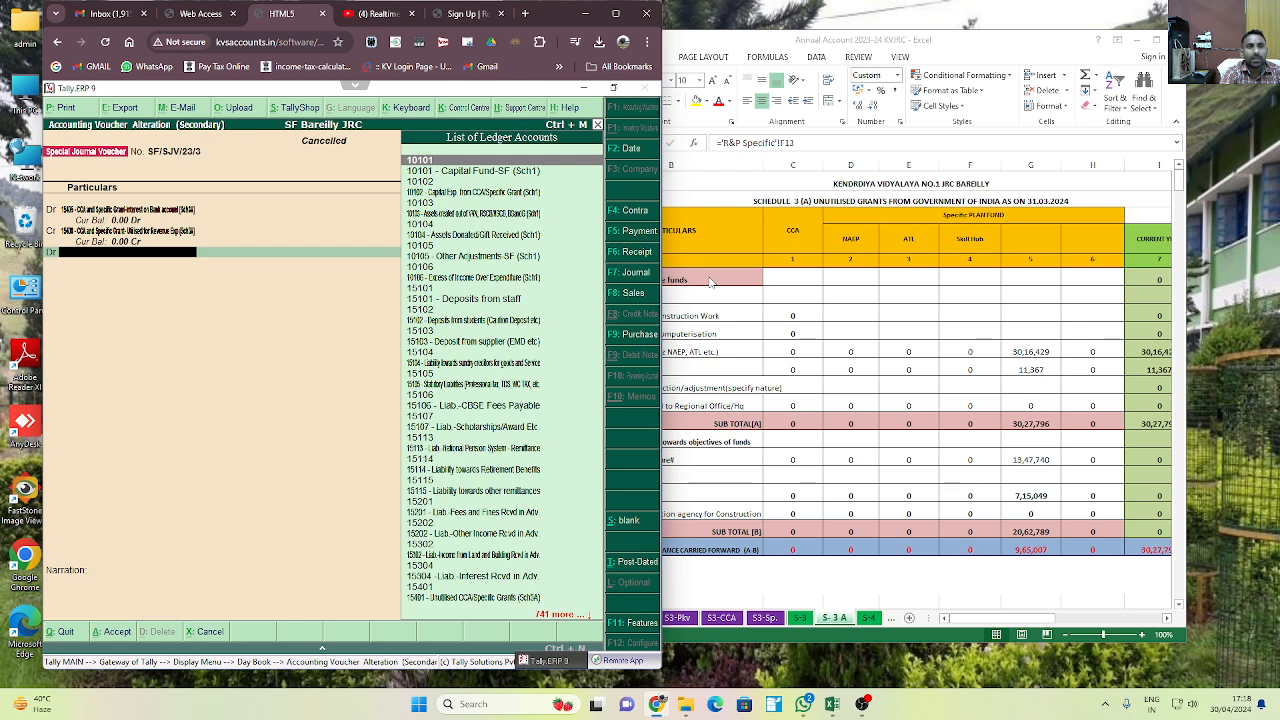
key("Return")
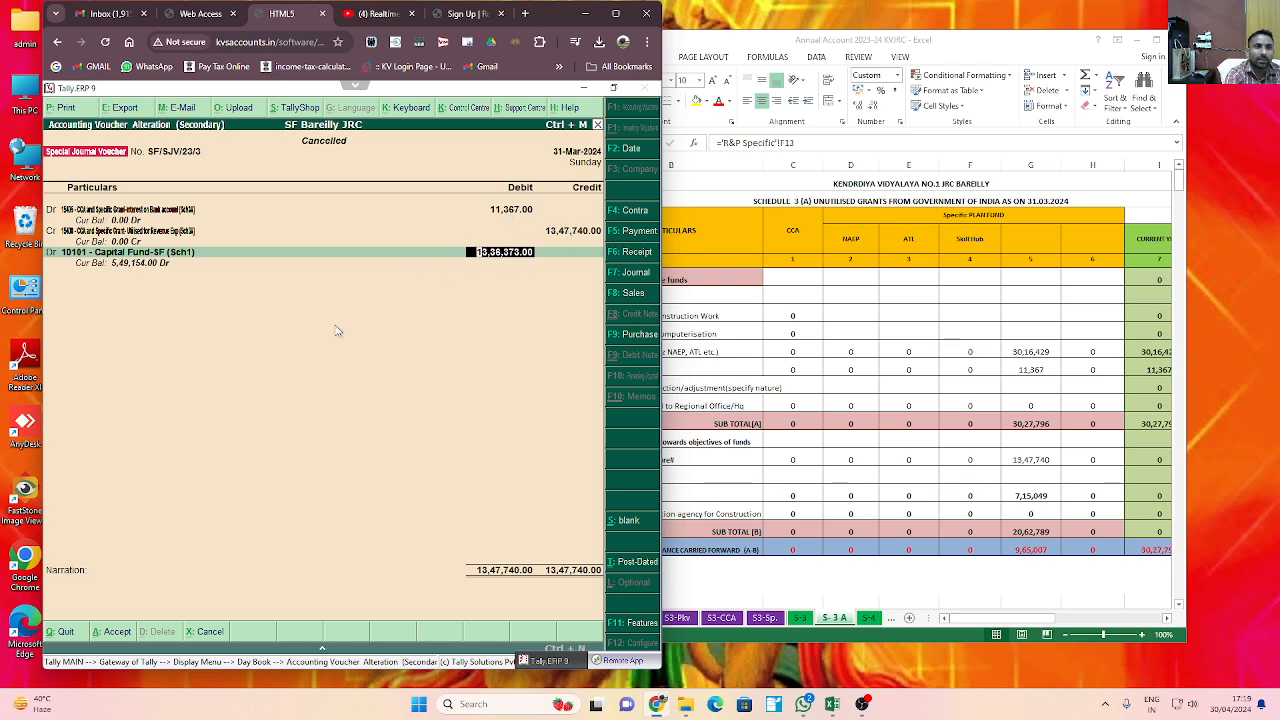
key("BackSpace")
type("Unutil")
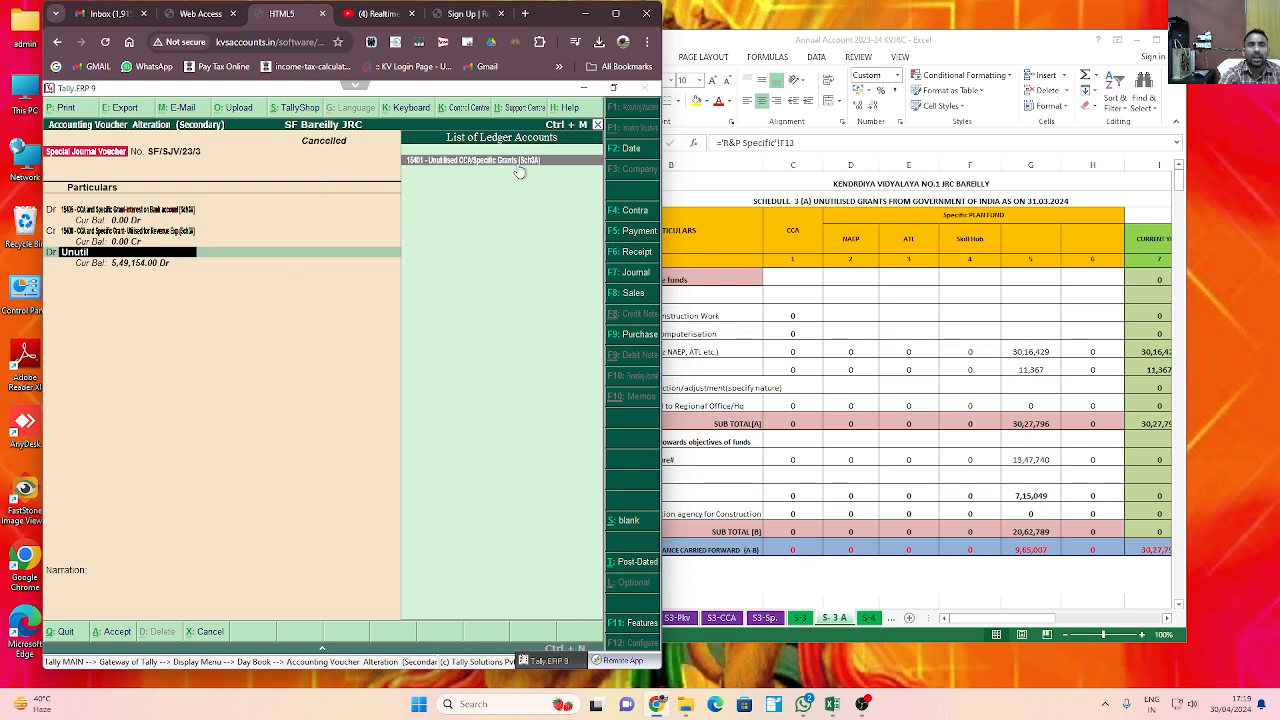
key("Return")
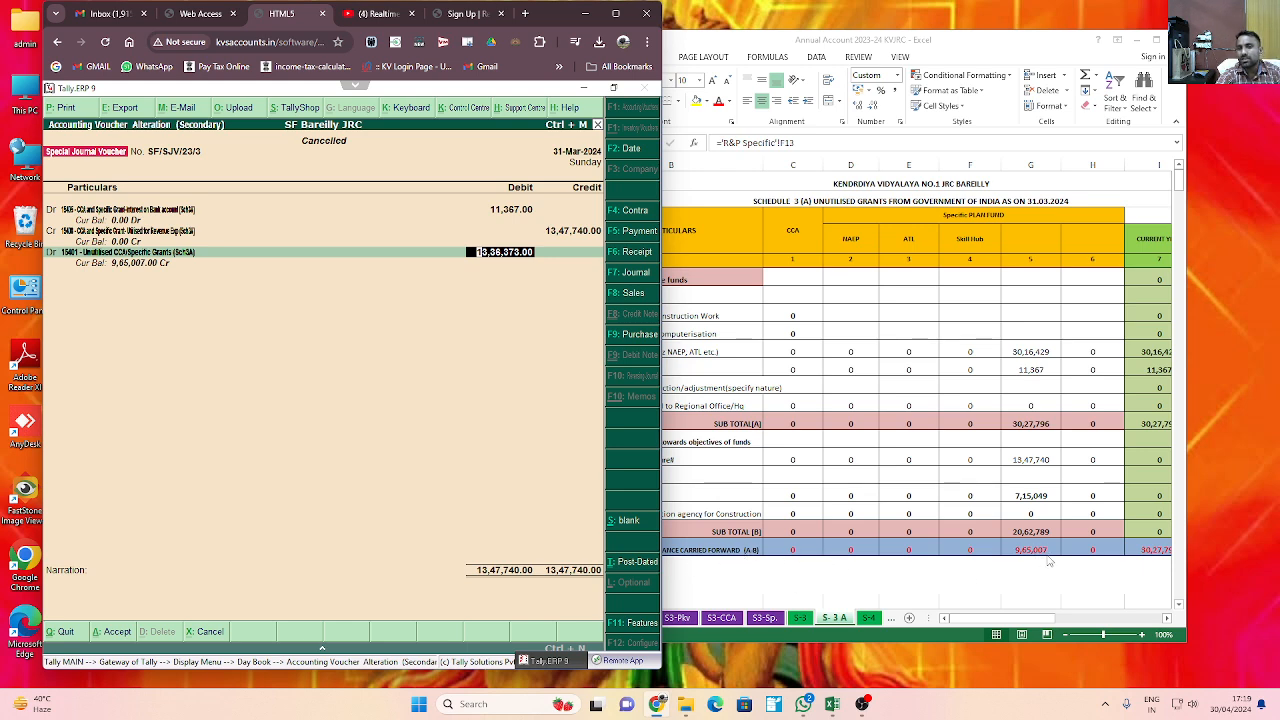
Enter the narration "balance shifted to unutilised cca/specific grnat sch 3a" and accept voucher SF/SJV/23/3
key("Return")
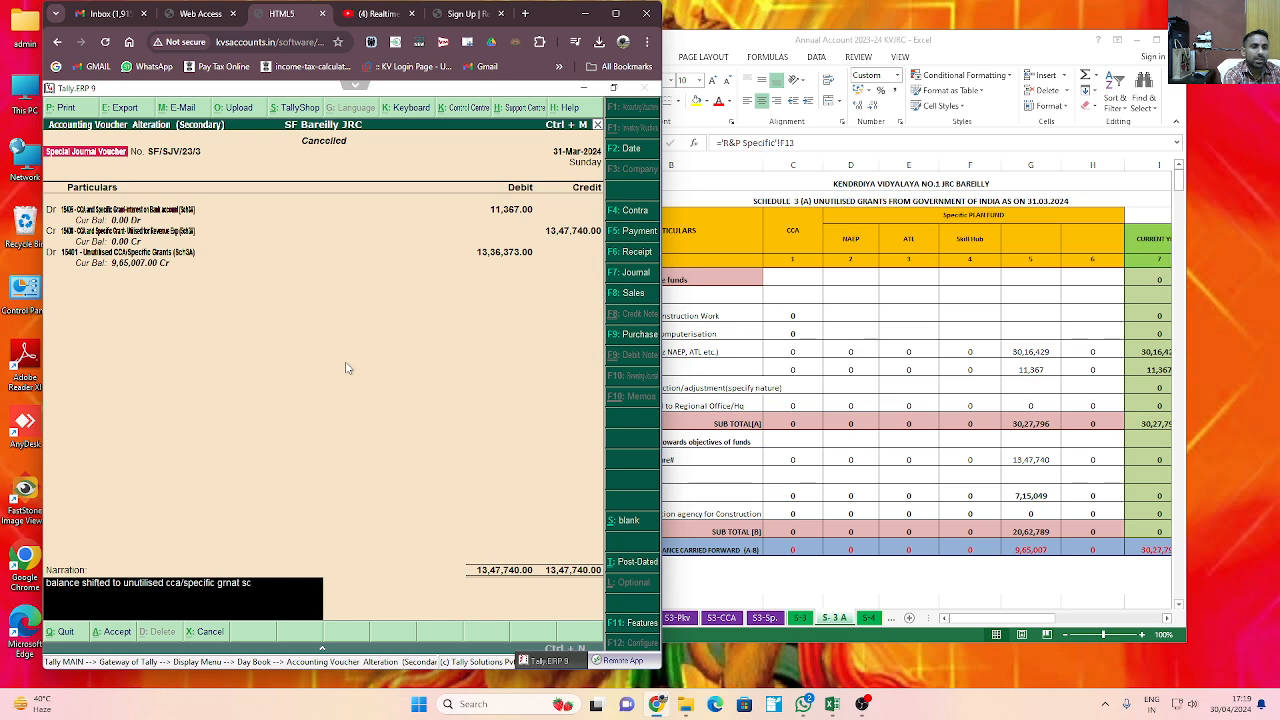
key("Return")
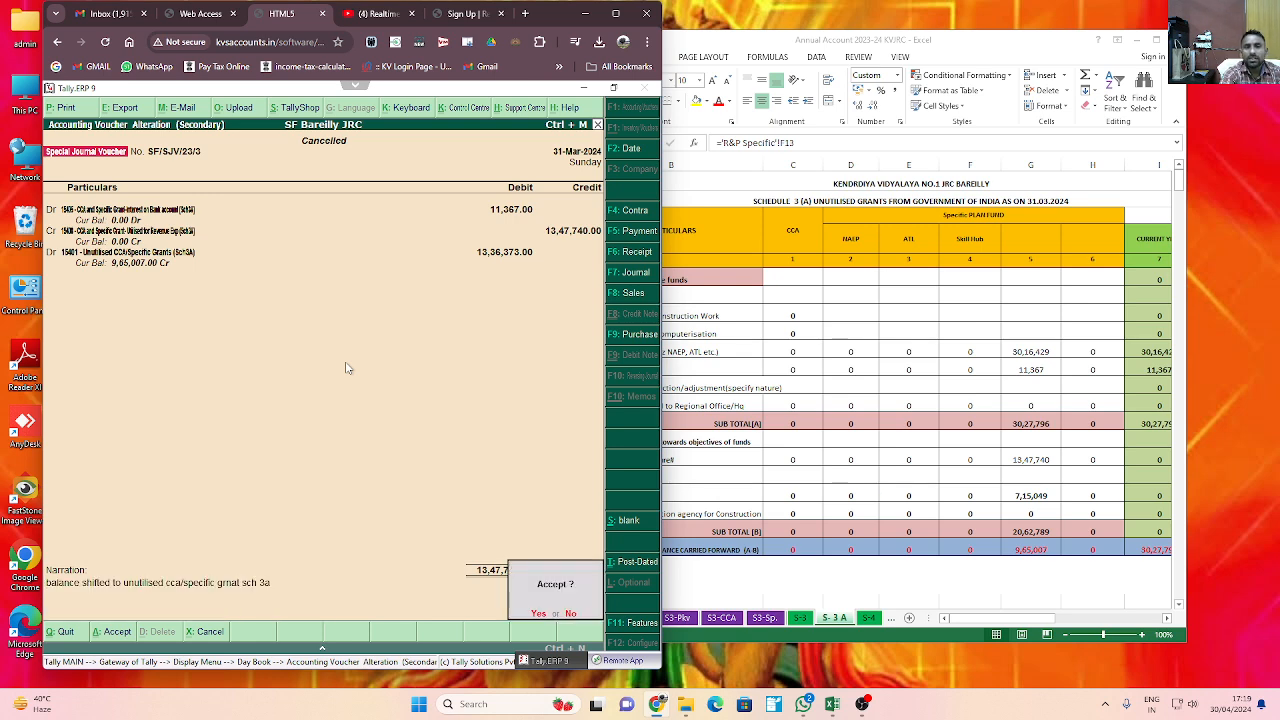
key("Return")
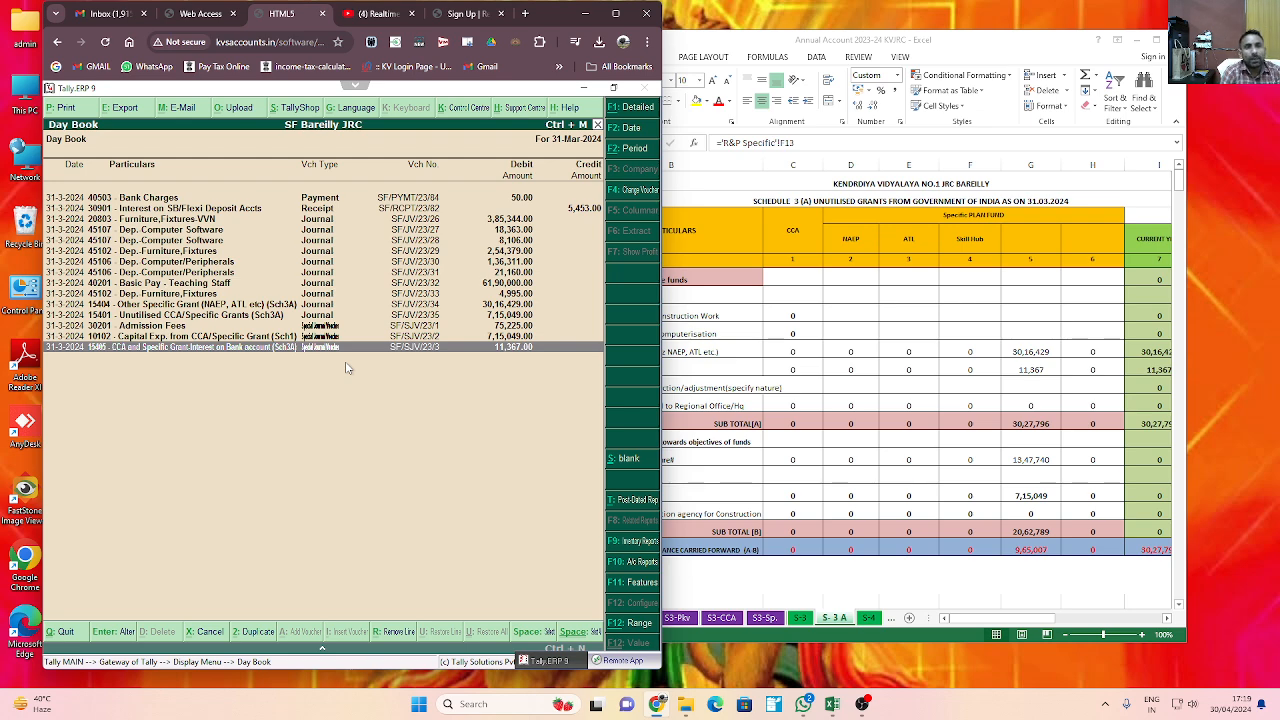
Reopen the Trial Balance ledger-wise to check the Schedule 3A ledger balances after the special journal voucher
key("Escape")
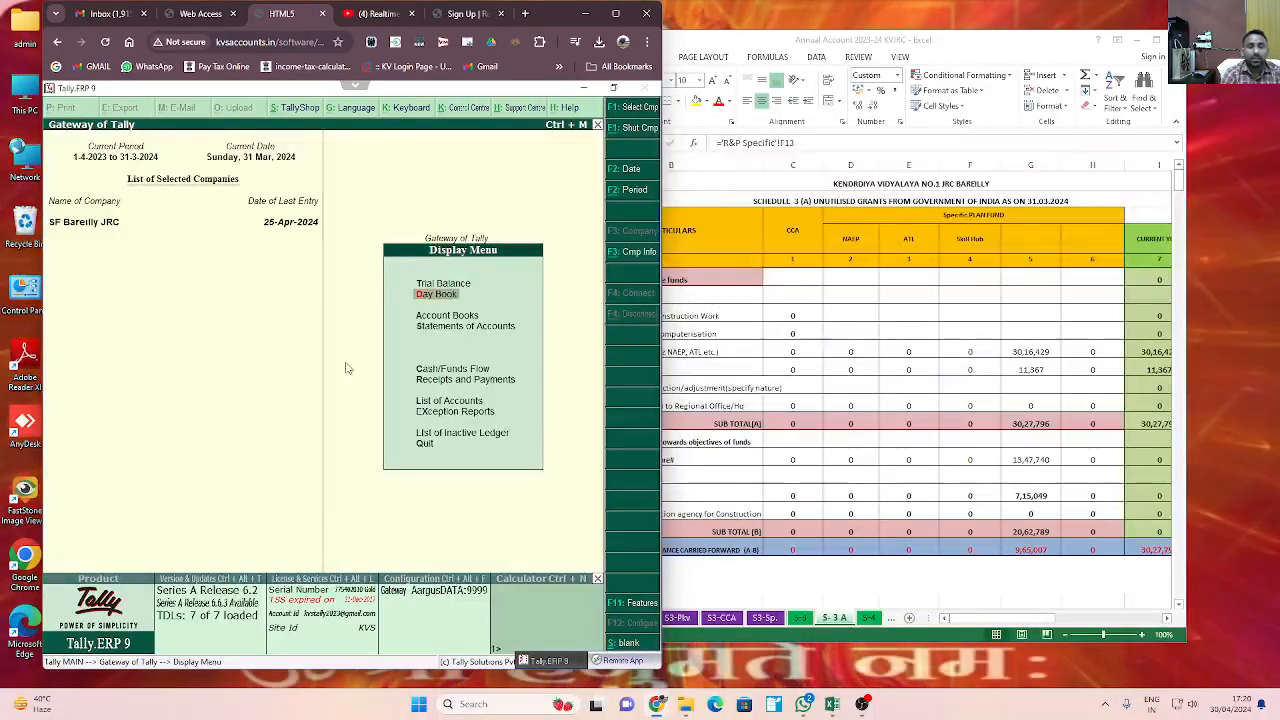
key("Return")
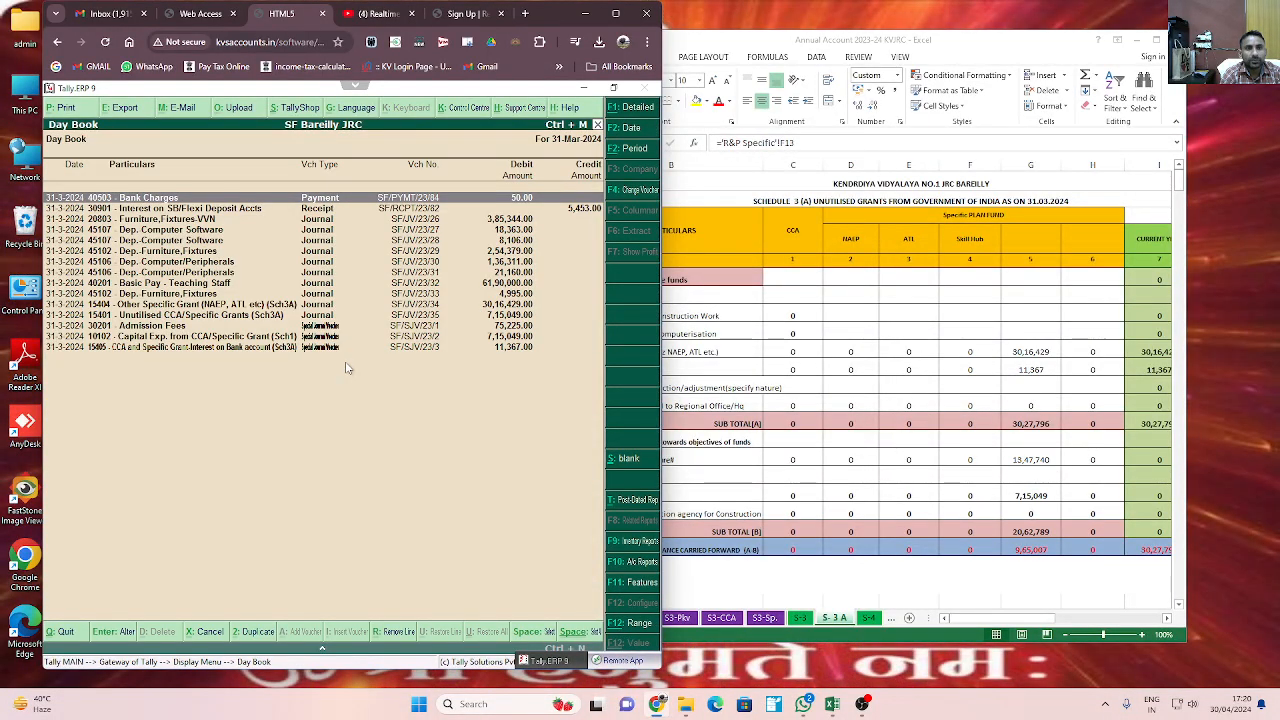
key("Escape")
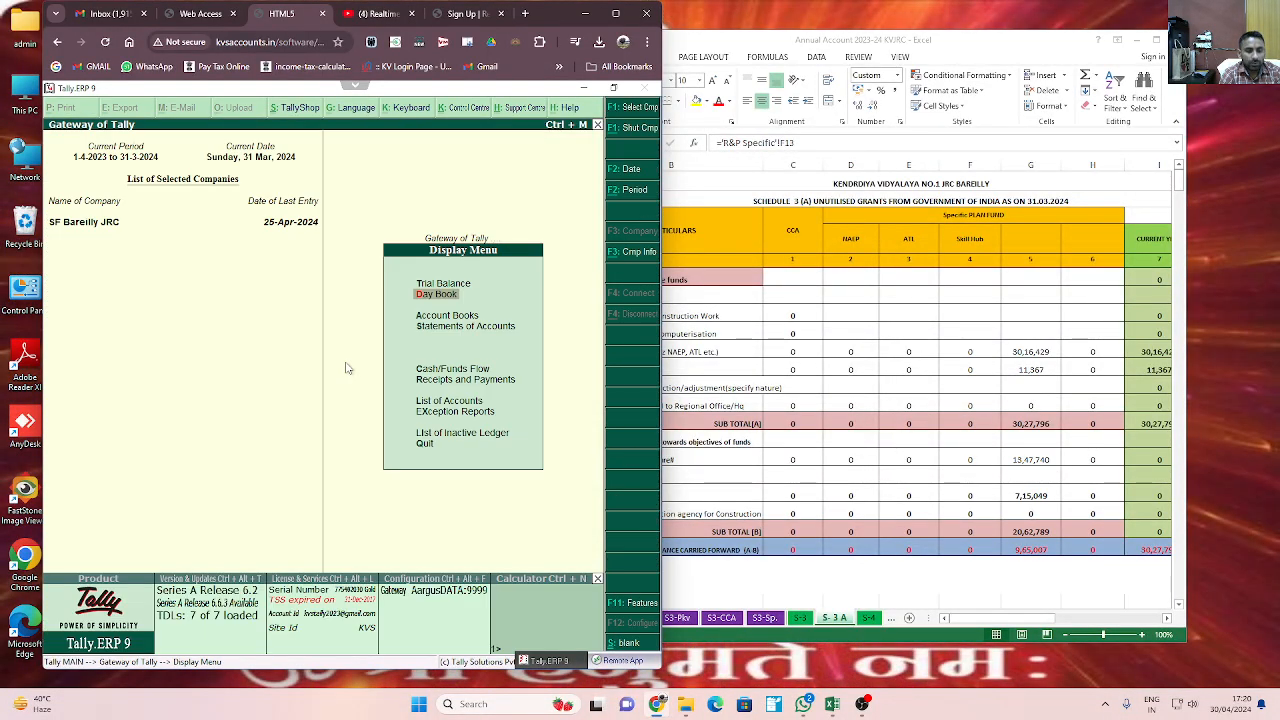
key("t")
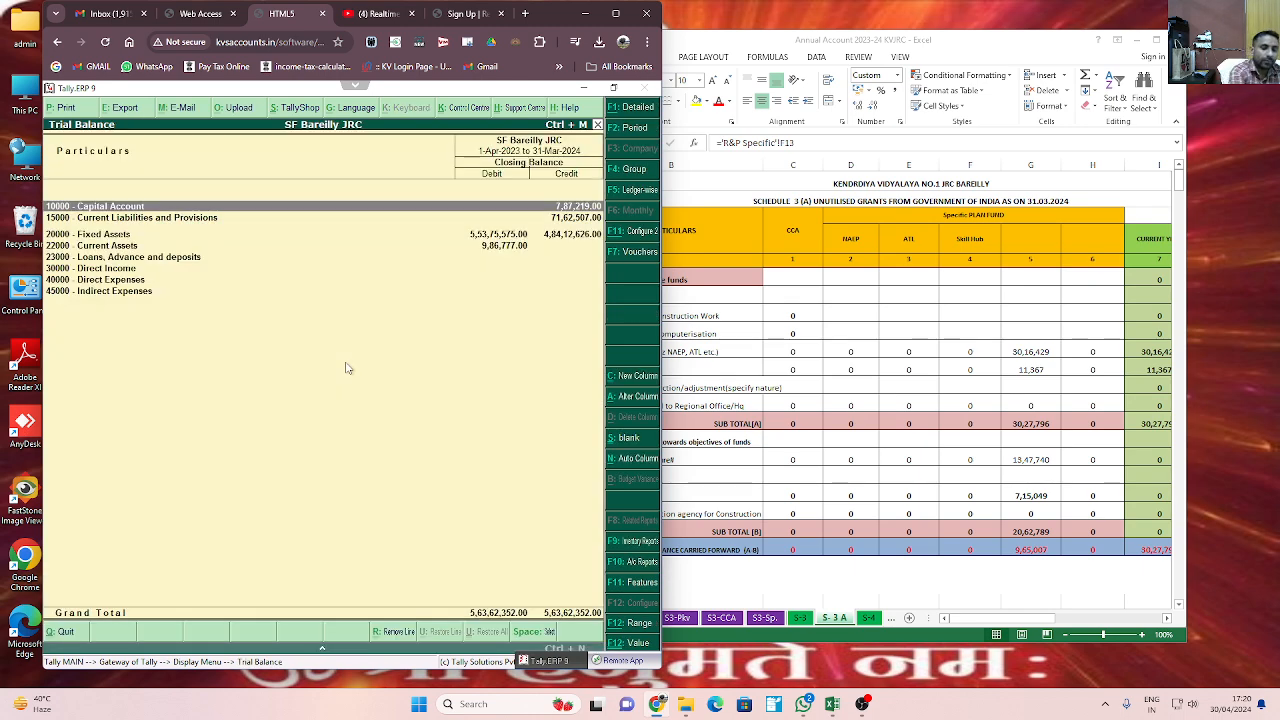
key("F5")
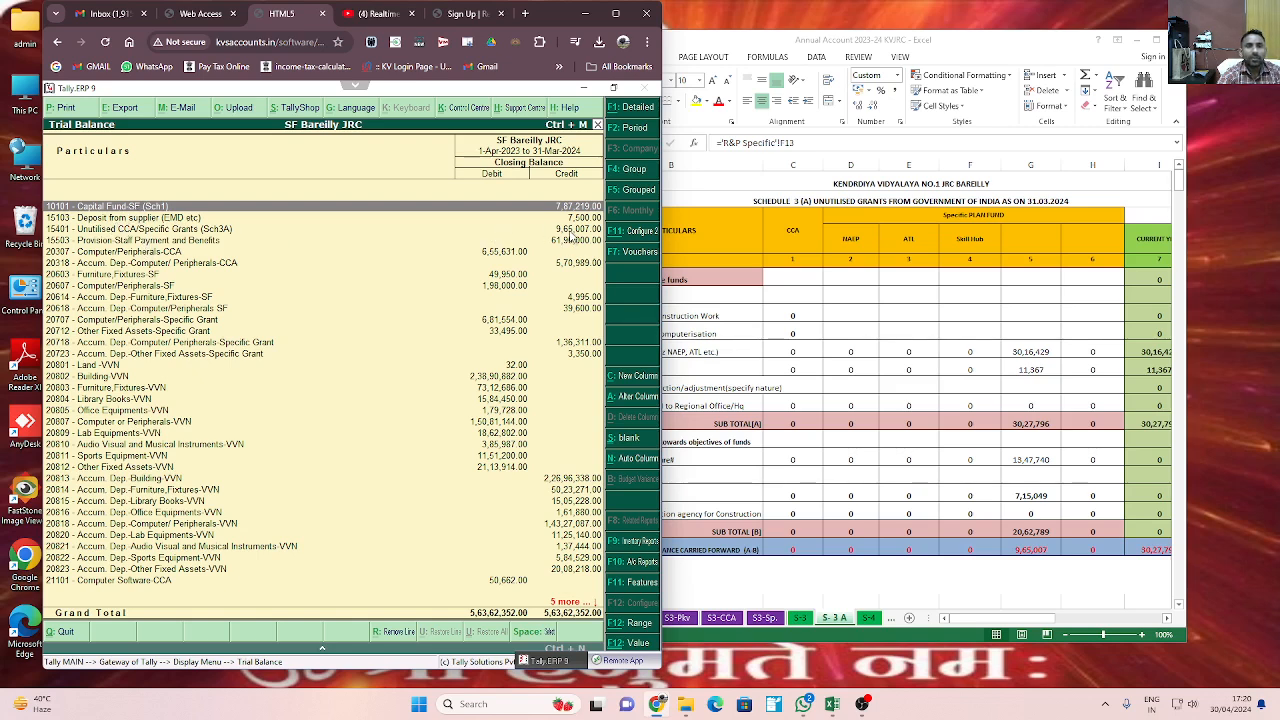
Check the Unutilised CCA/Specific Grants (Sch3A) and Capital Fund-SF (Sch1) lines in the Trial Balance, and return to the Gateway of Tally
left_click(571, 232)
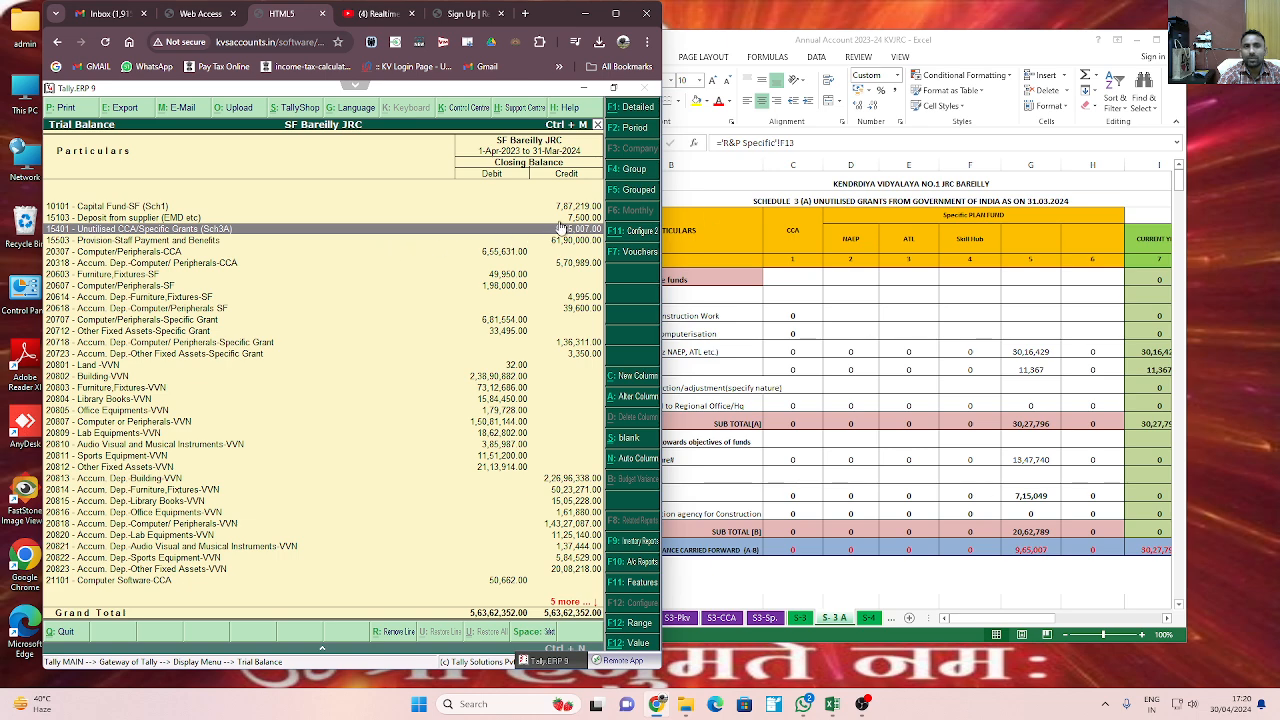
left_click(109, 207)
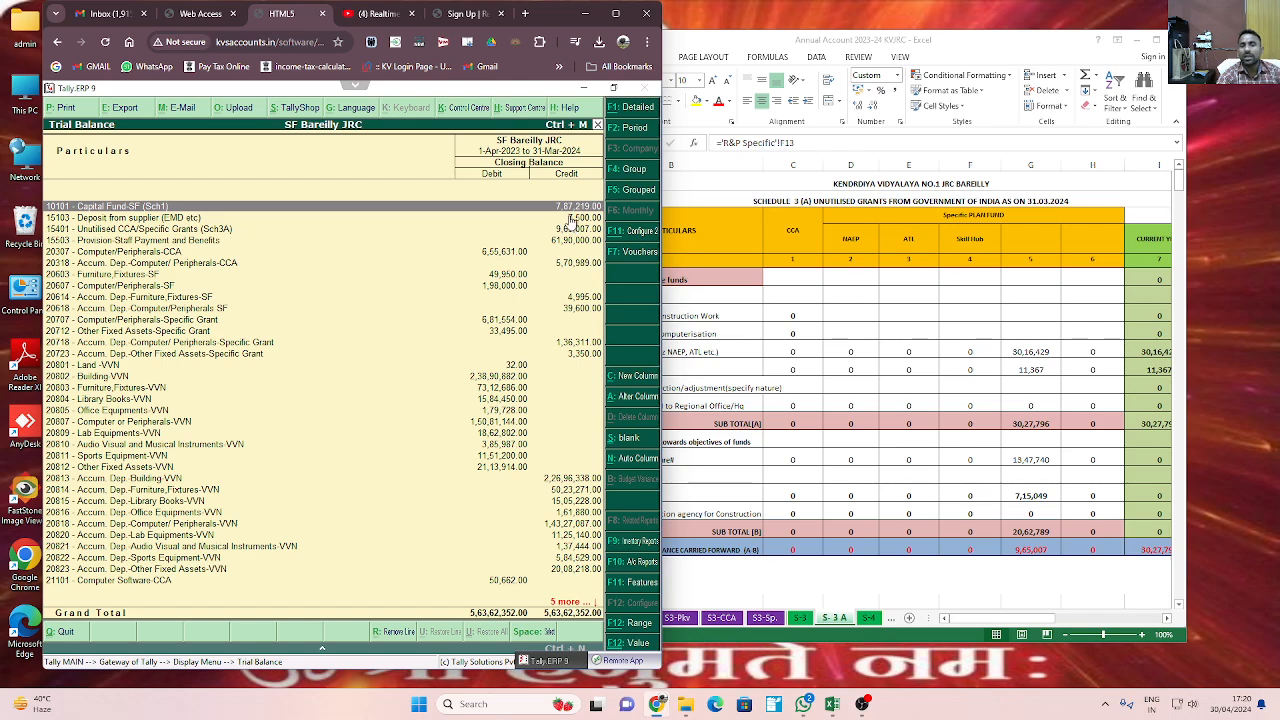
left_click(615, 14)
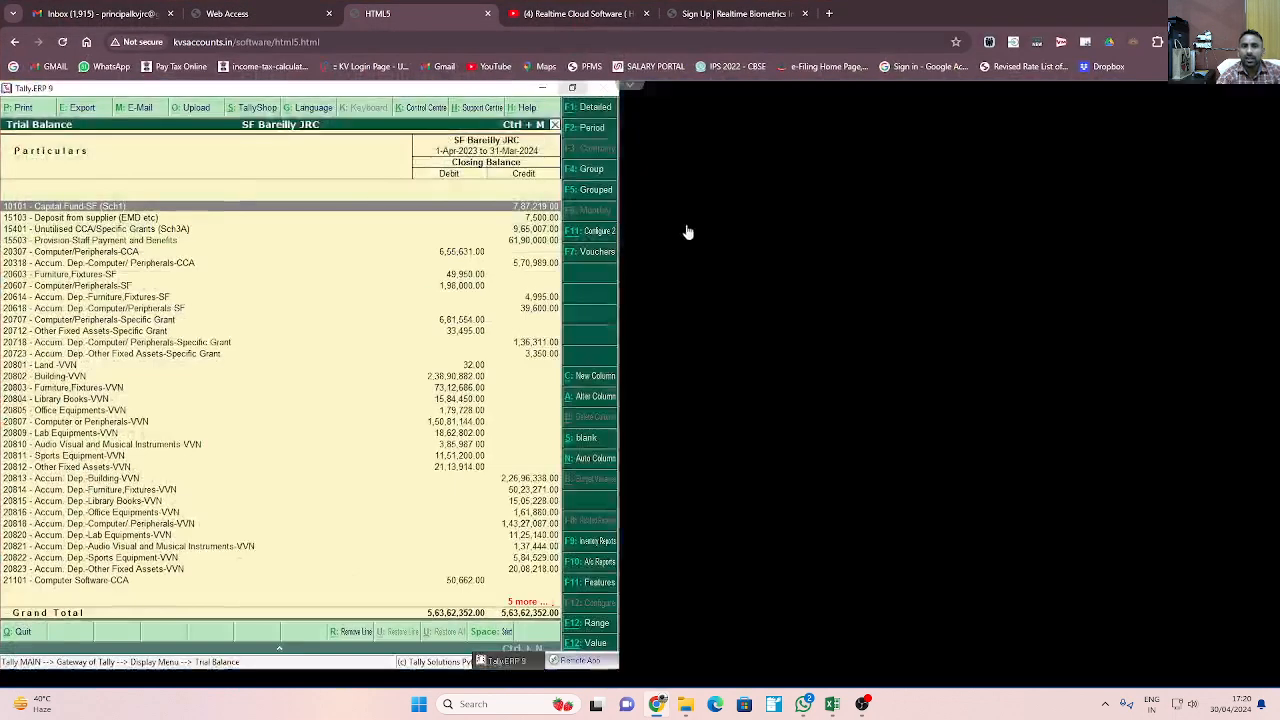
key("Escape")
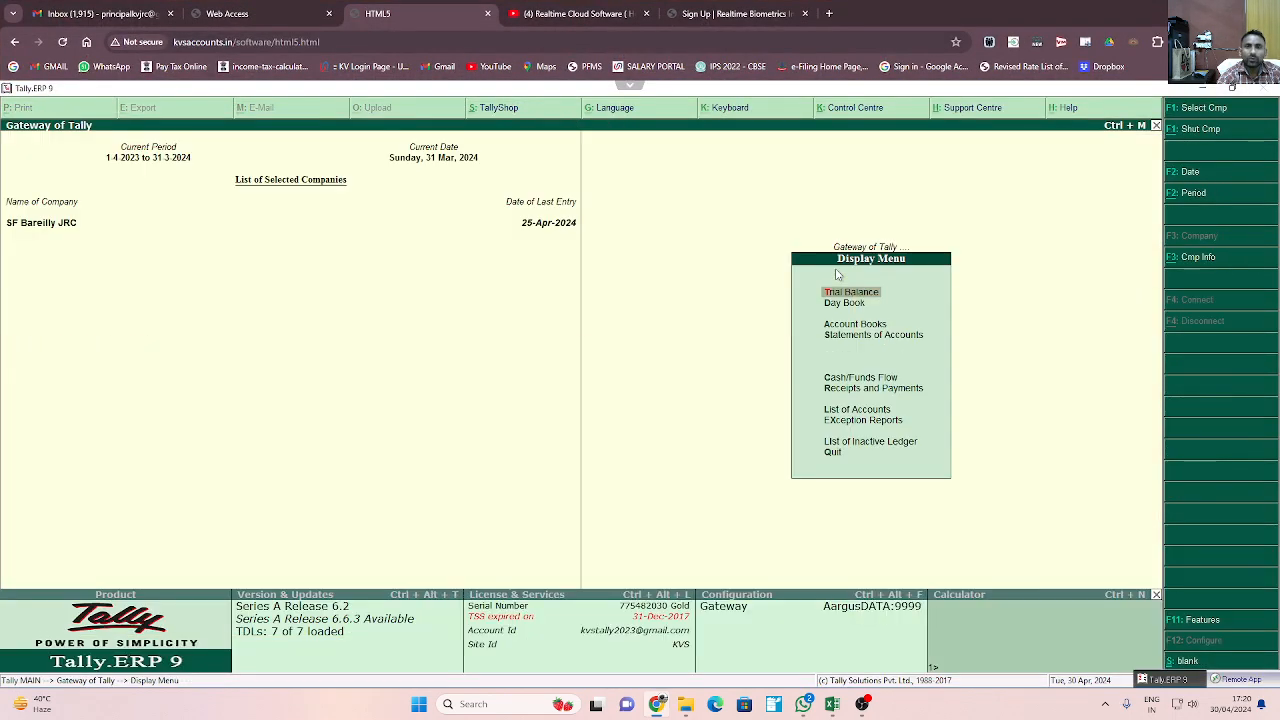
key("Escape")
key("Escape")
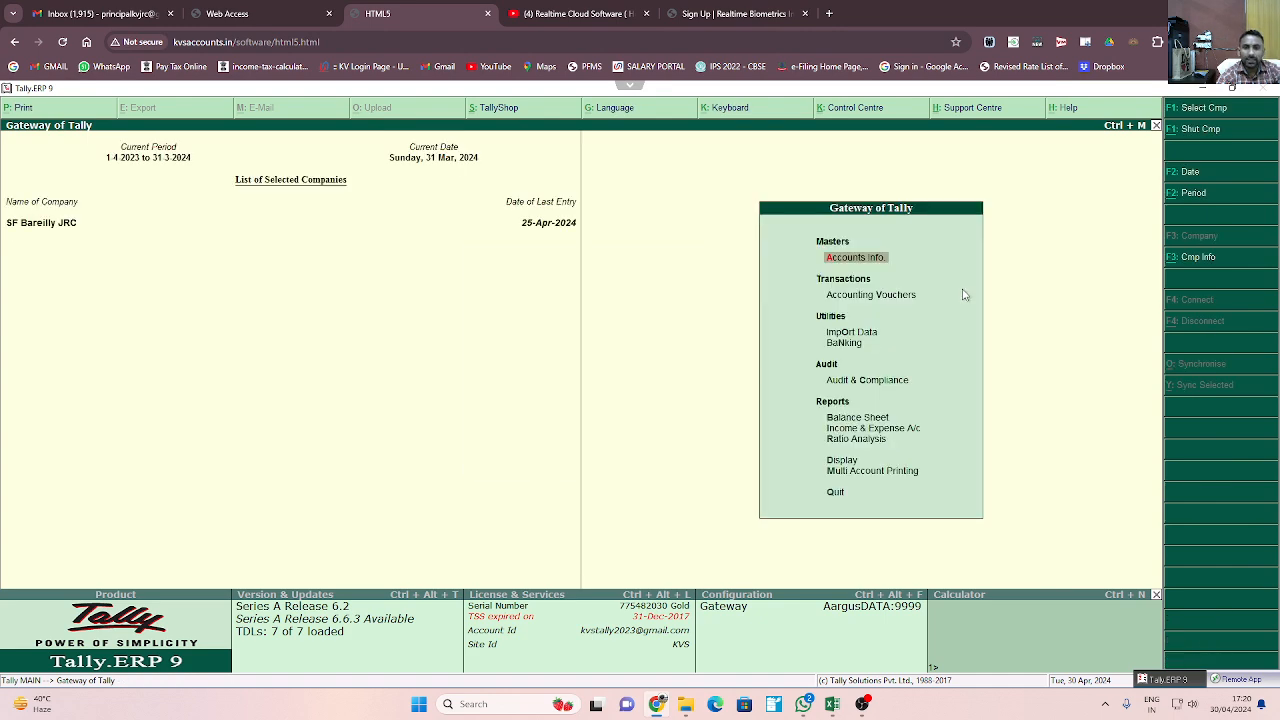
Examine the monthly summary of 10101 Capital Fund-SF (Sch1) through the Balance Sheet, and return to the Gateway of Tally
key("b")
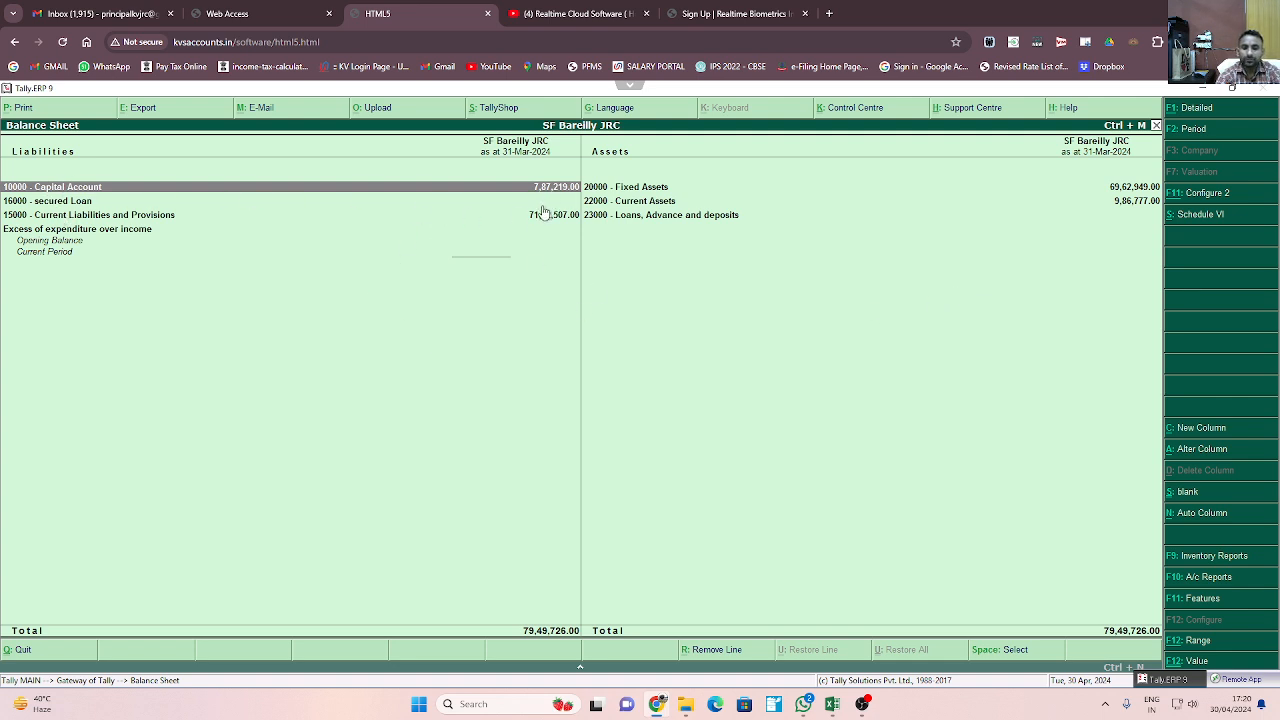
key("Return")
key("Return")
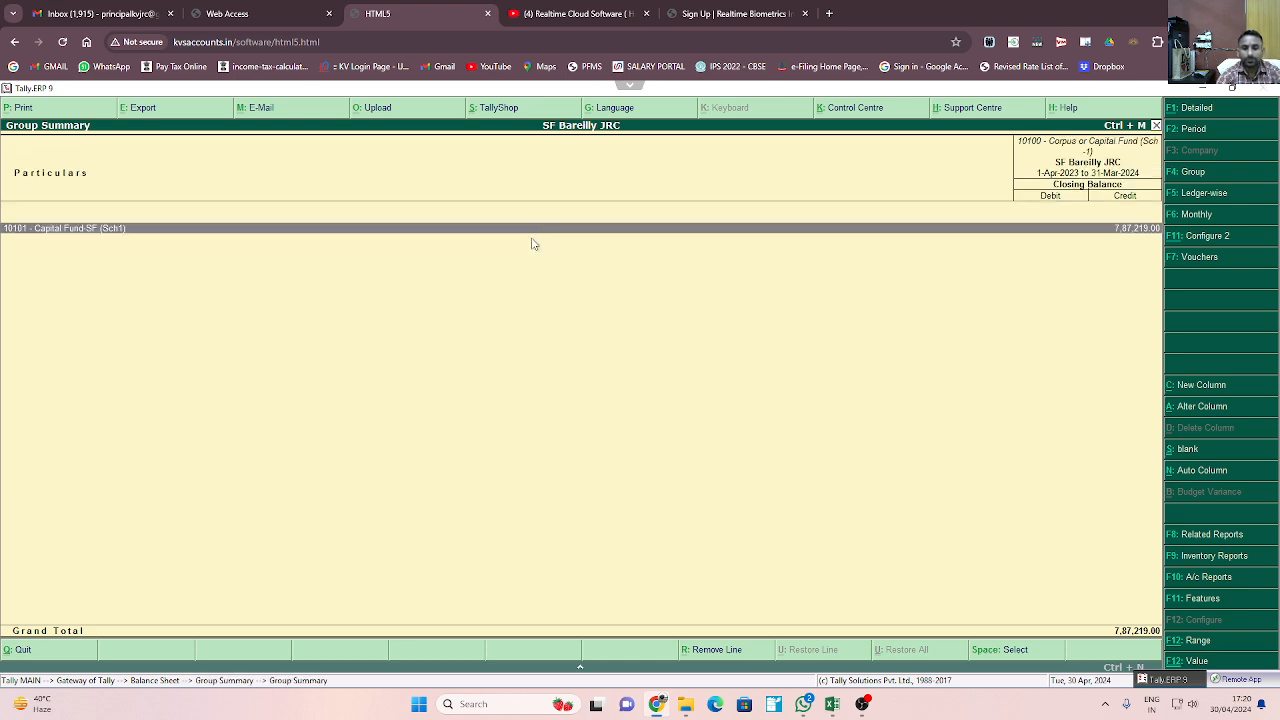
key("Return")
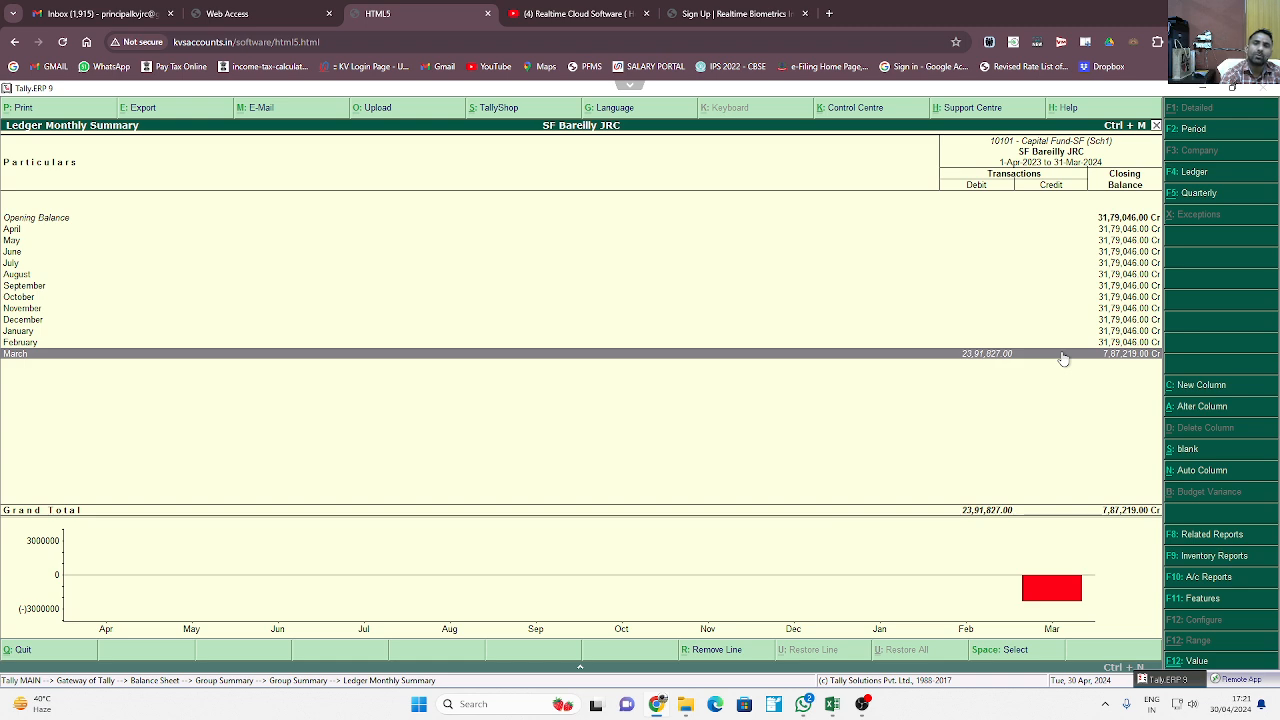
key("Escape")
key("Escape")
key("Escape")
key("Escape")
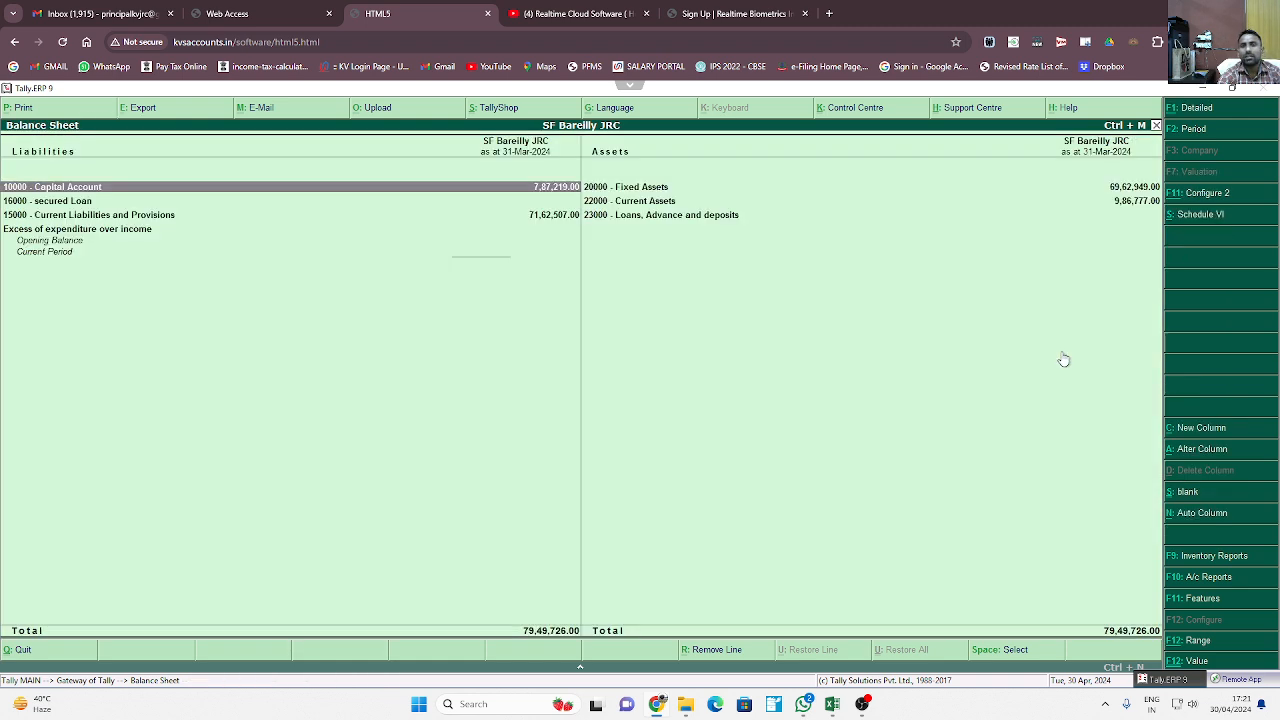
key("Escape")
key("Escape")
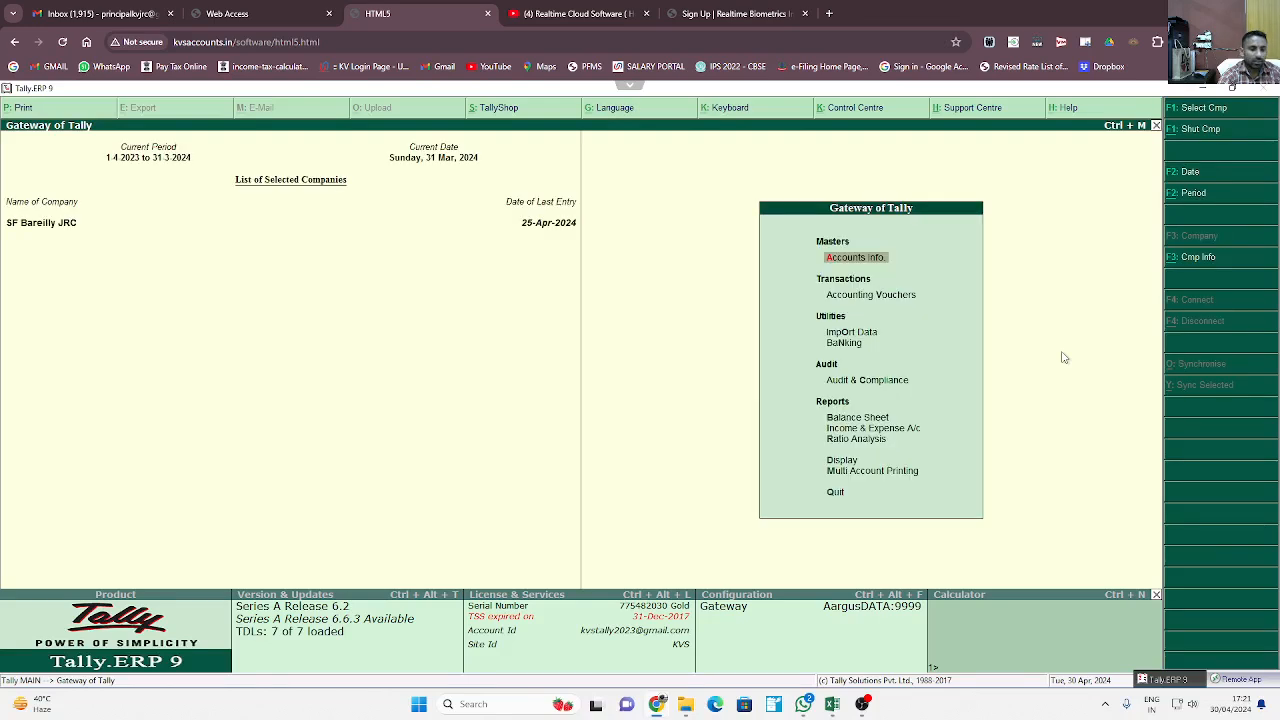
Change the current period to 1-4-2024 through 31-3-2025
key("alt+F2")
type("1.4.")
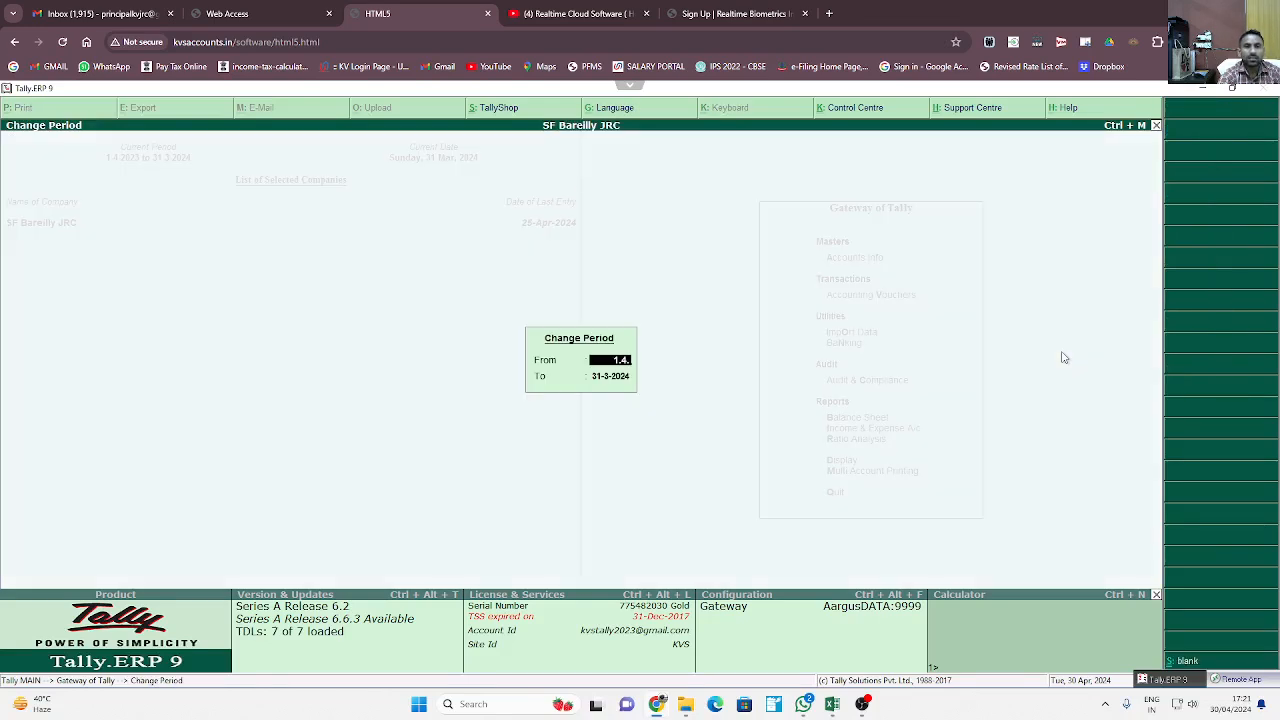
type("2024")
key("Return")
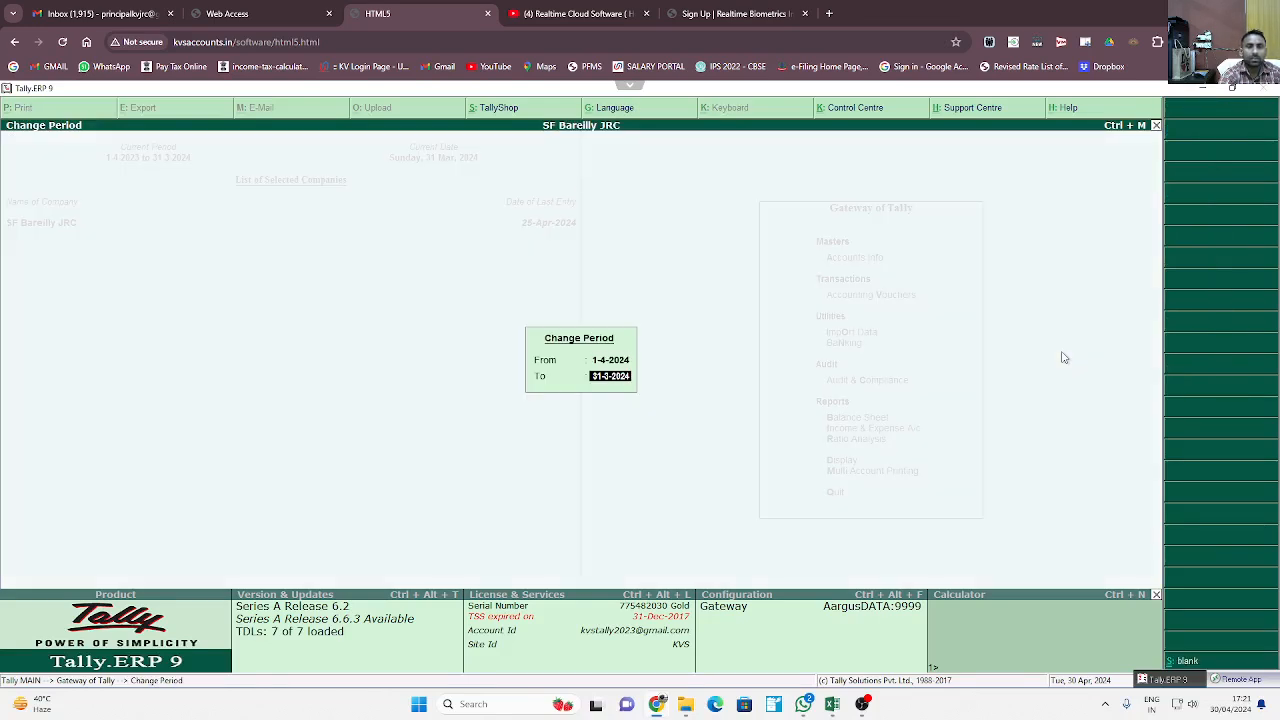
type("313.0")
key("BackSpace")
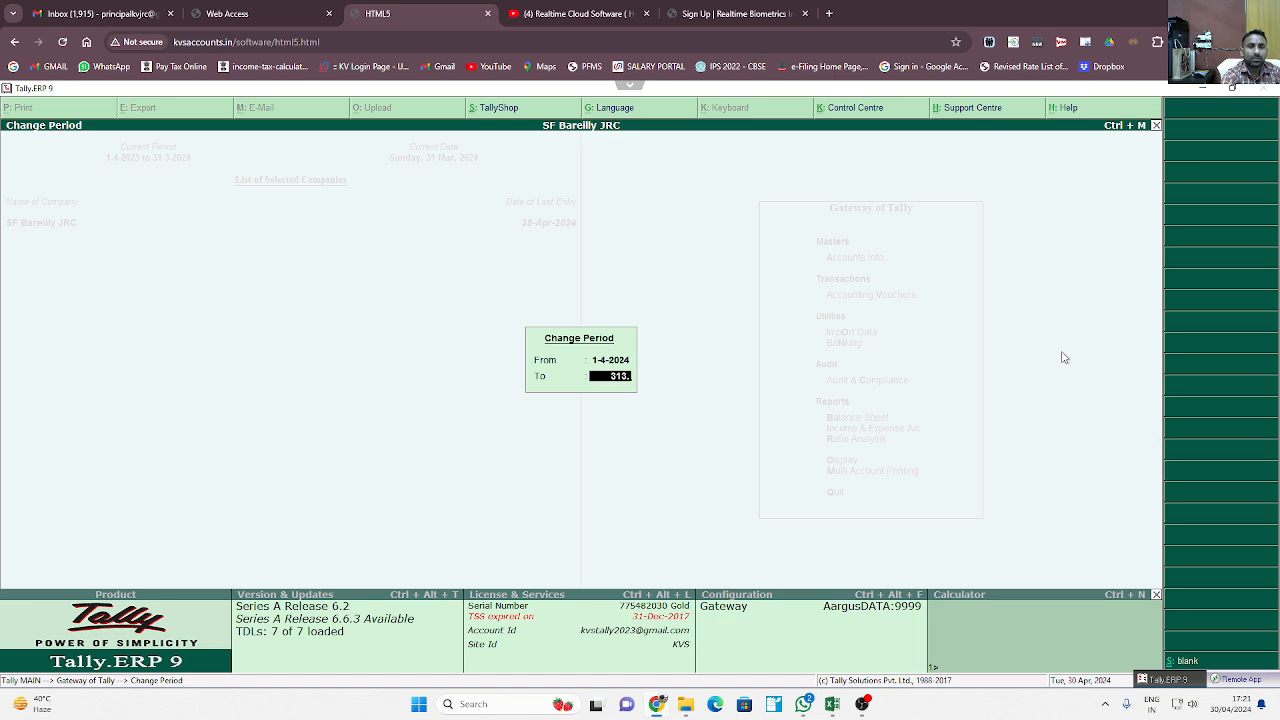
type(".2025")
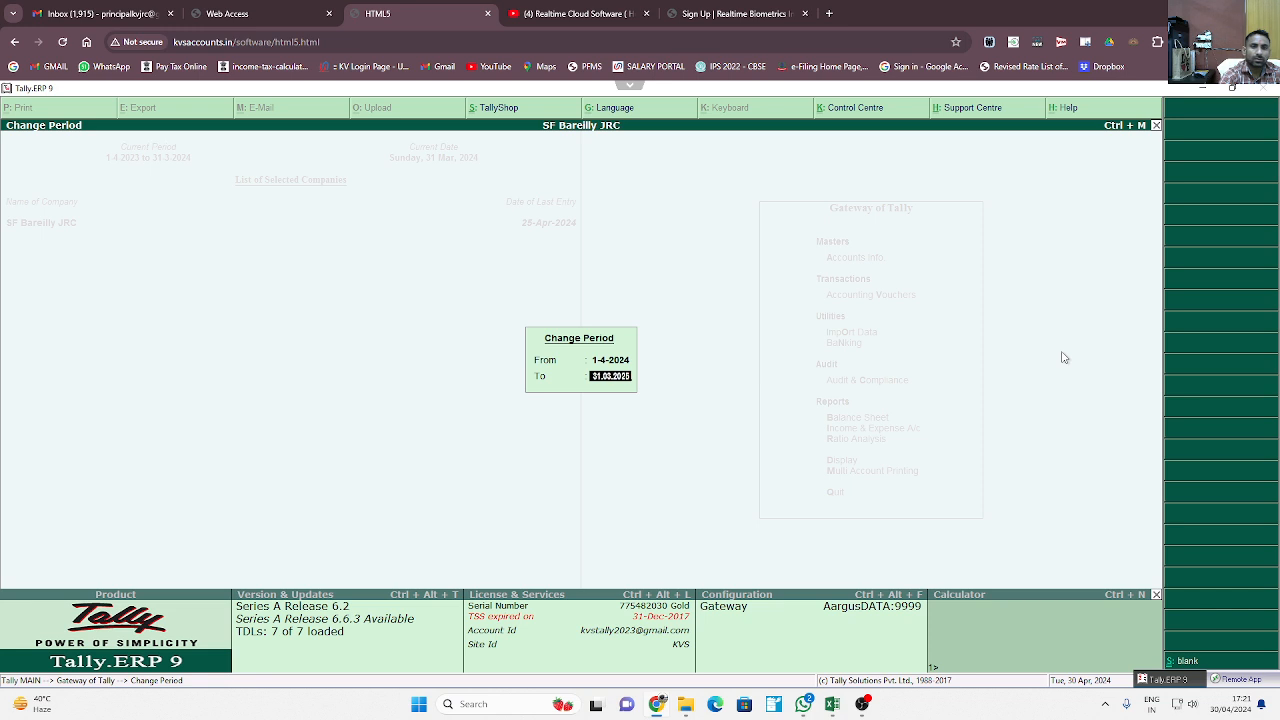
key("Return")
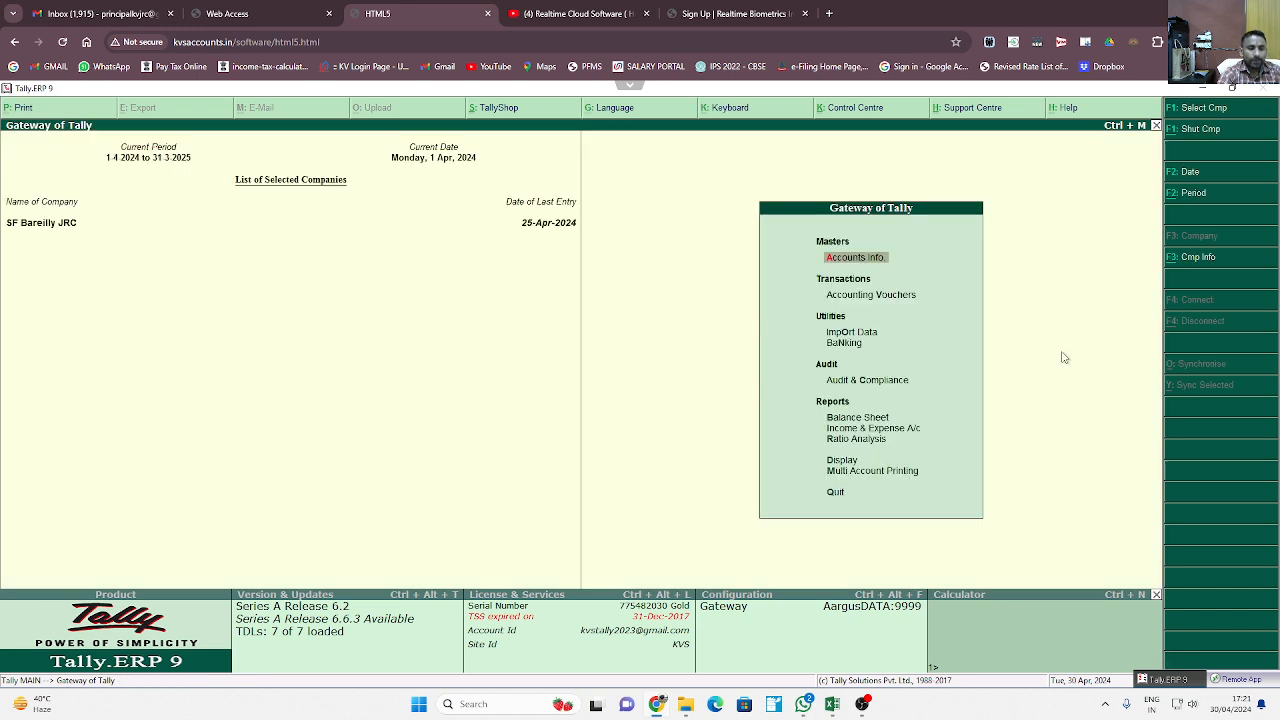
Open the Balance Sheet for the new year and drill down to the Capital Fund-SF (Sch1) monthly summary to check its opening balance
key("b")
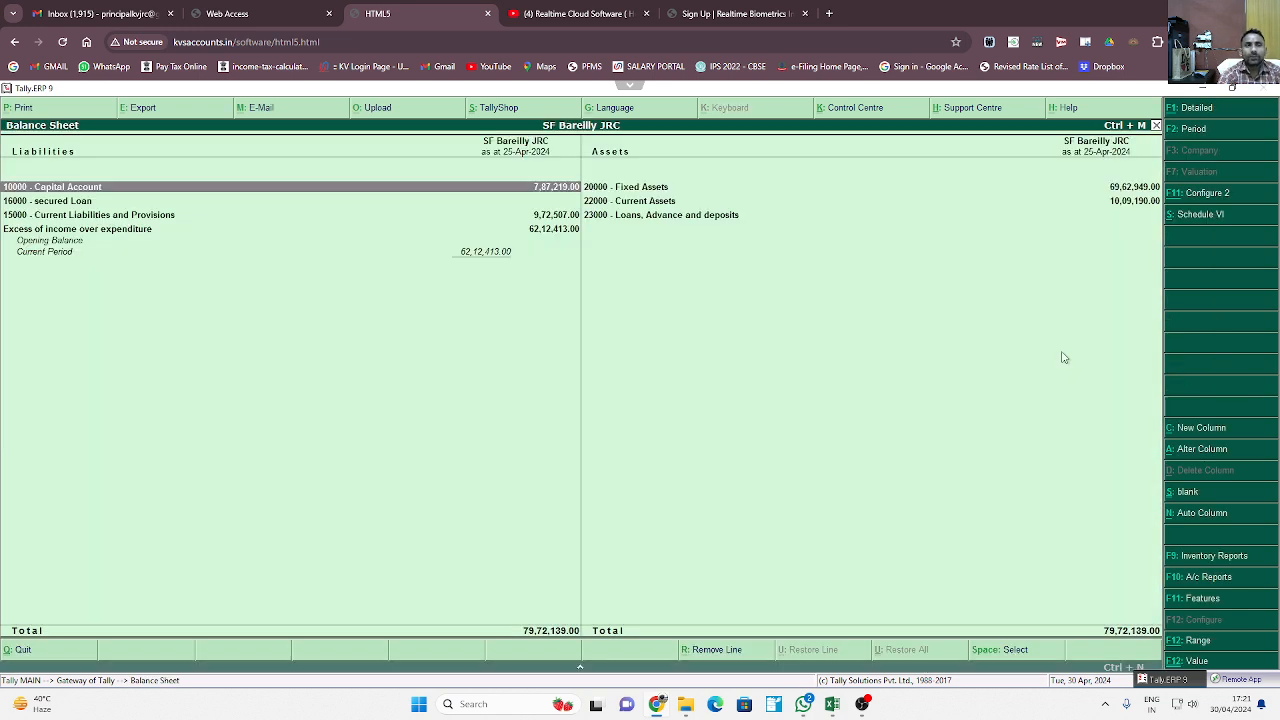
key("Return")
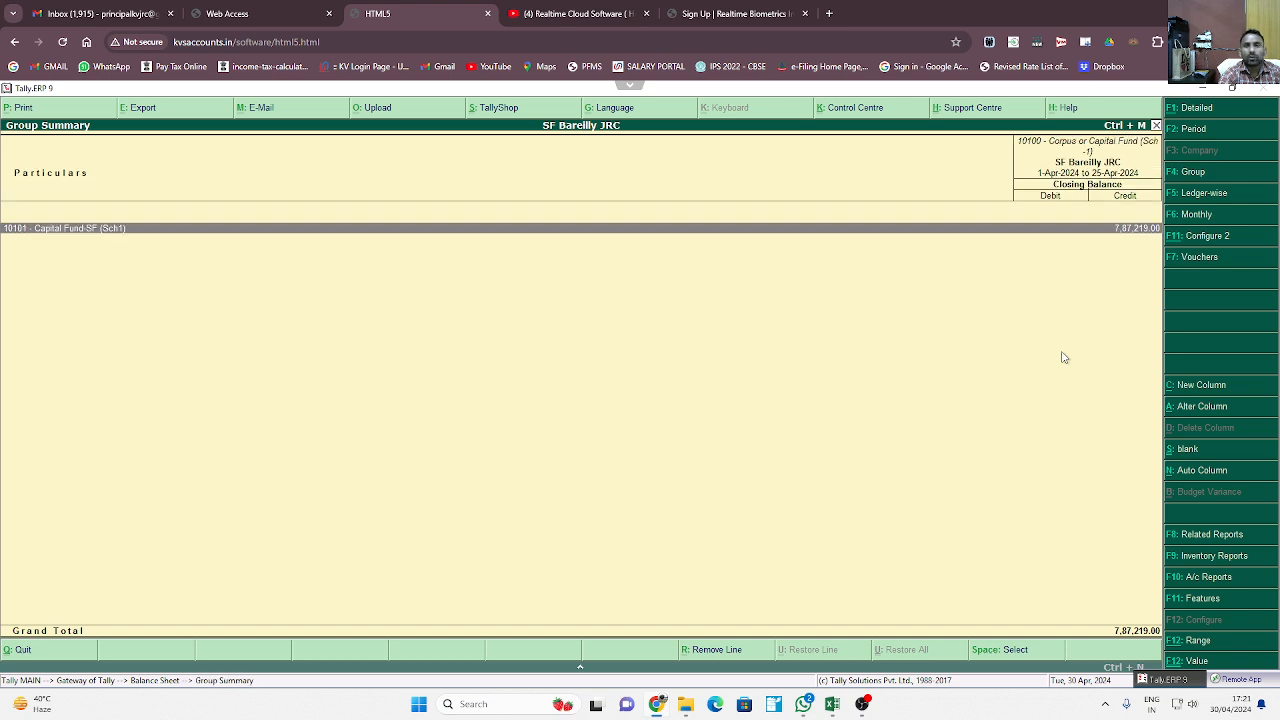
key("Return")
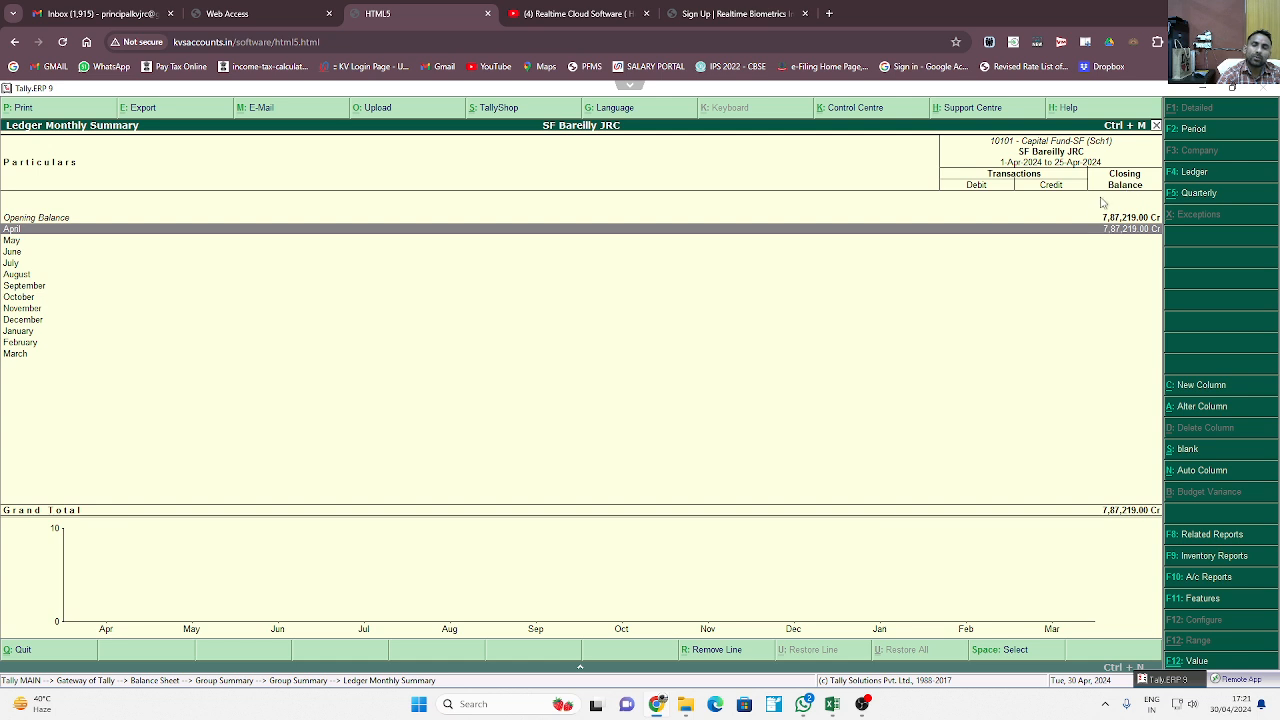
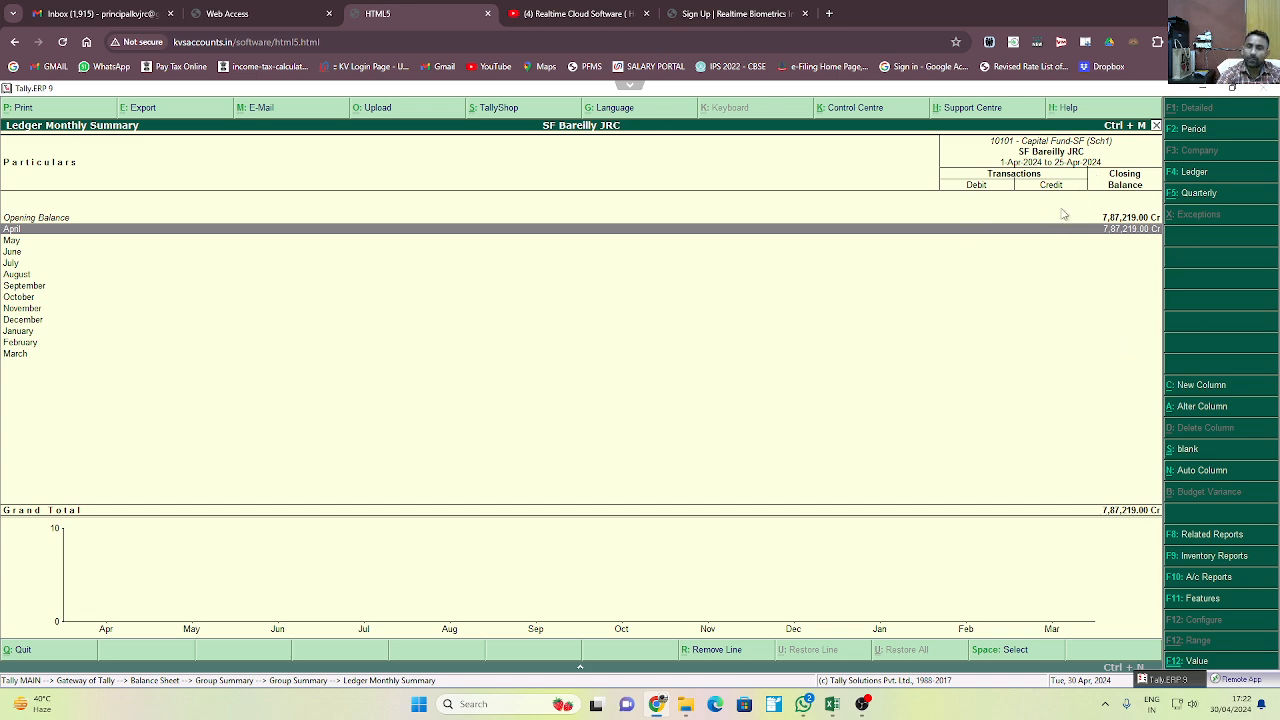
Switch to Excel, save a copy of the workbook to the Desktop as Annual Account 2023-24 KVJRC, and close it
mouse_move(1232, 11)
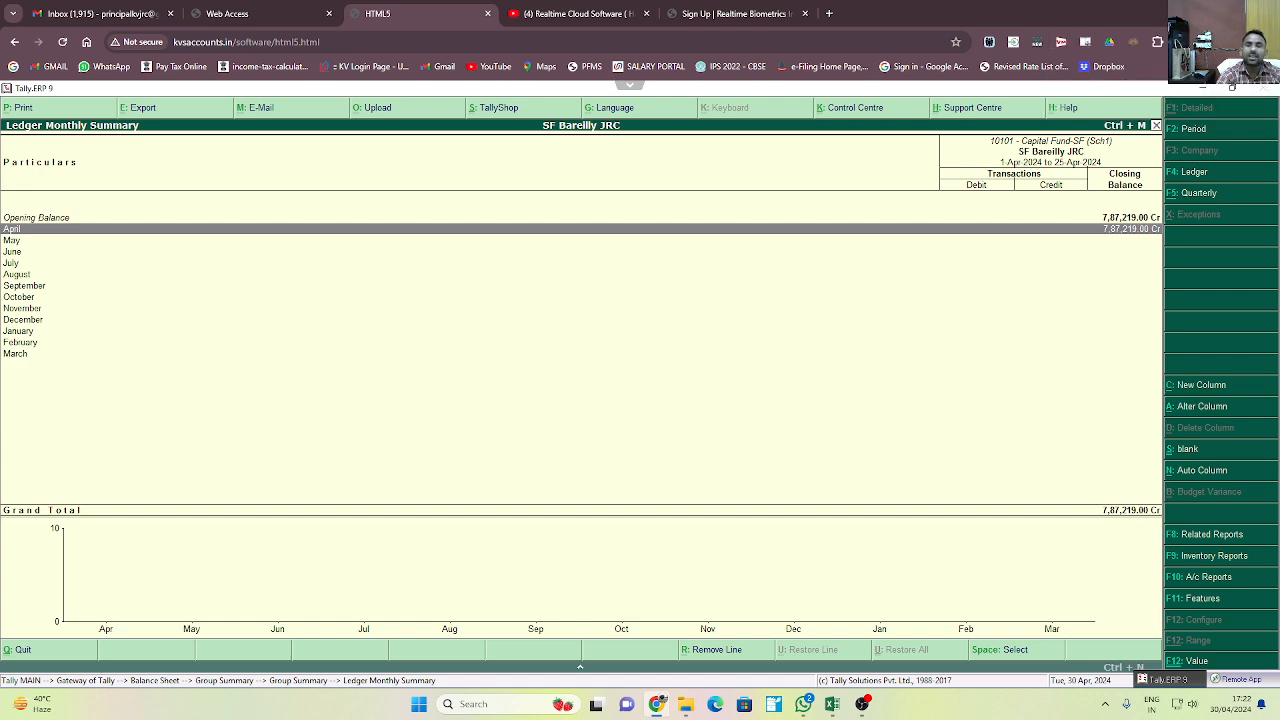
left_click(1232, 11)
left_click(849, 45)
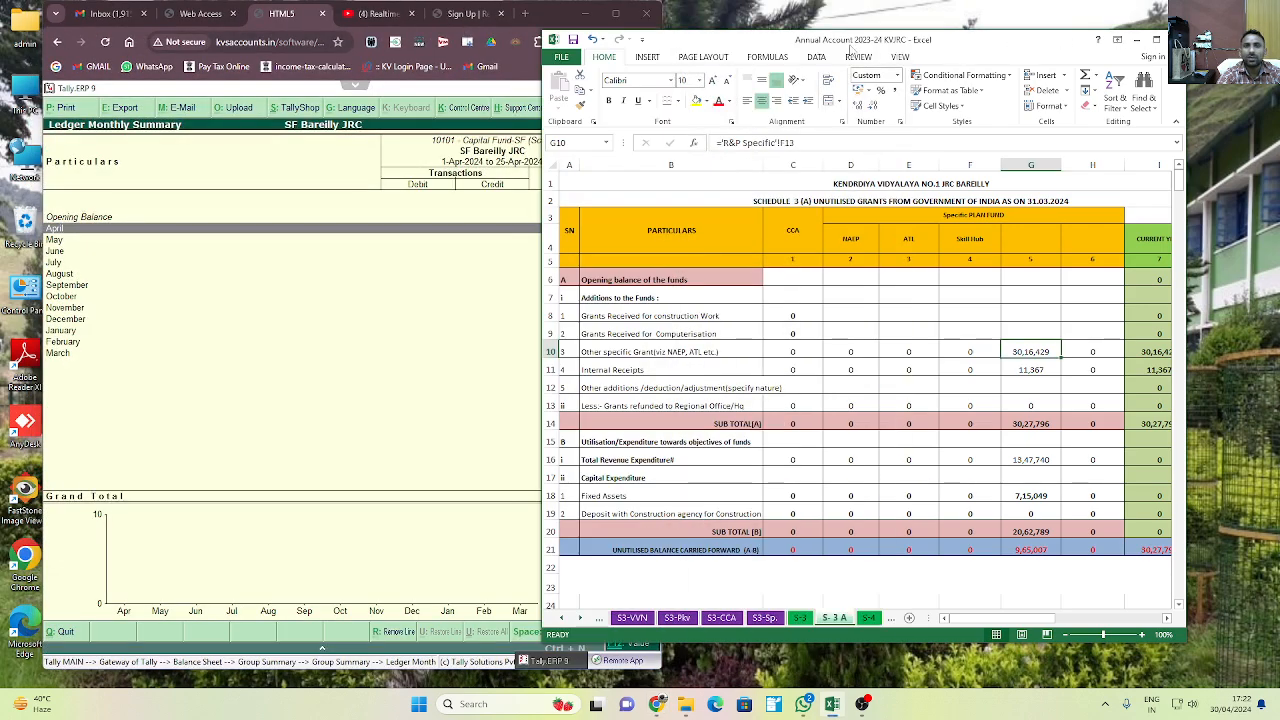
left_click(555, 57)
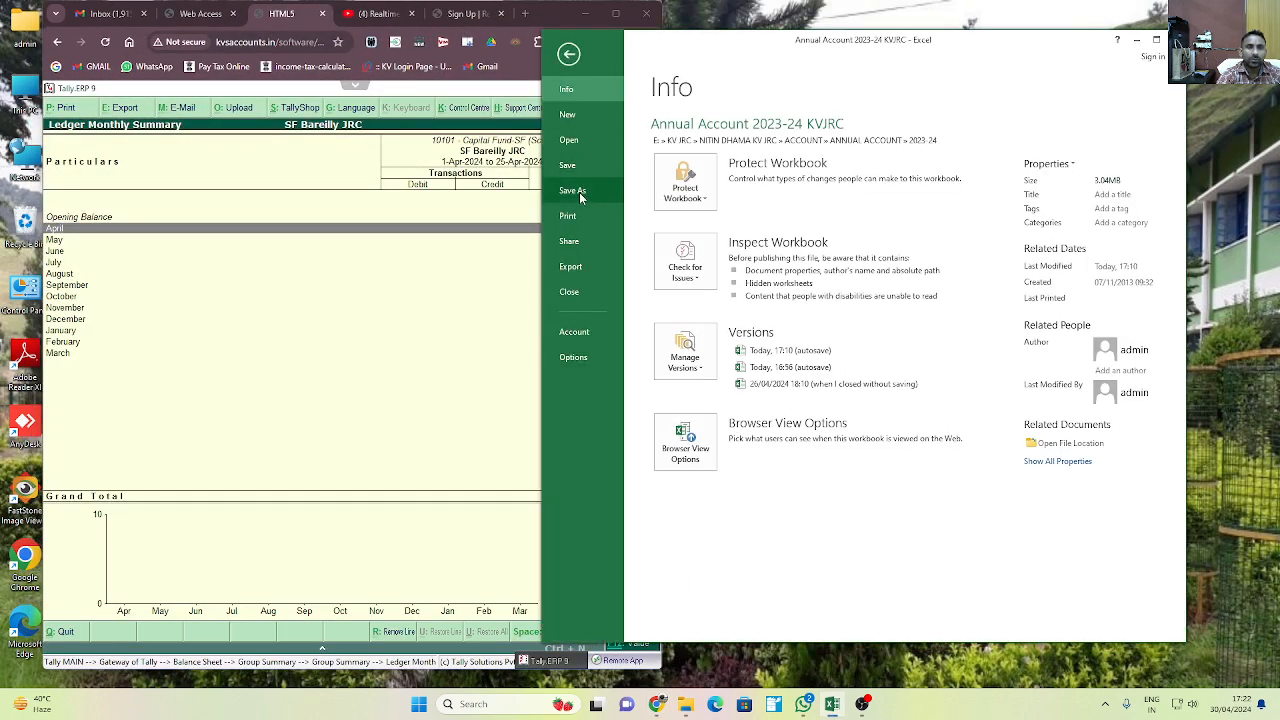
left_click(576, 193)
left_click(743, 170)
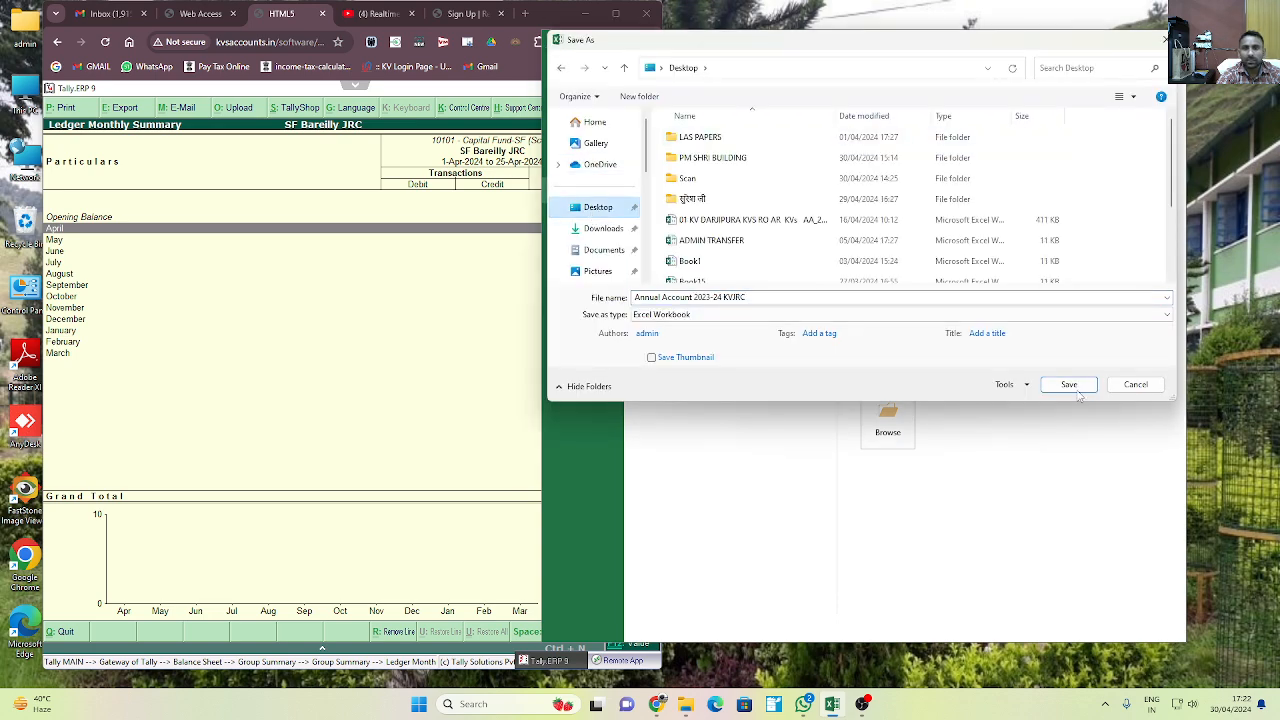
left_click(1068, 384)
left_click(1176, 40)
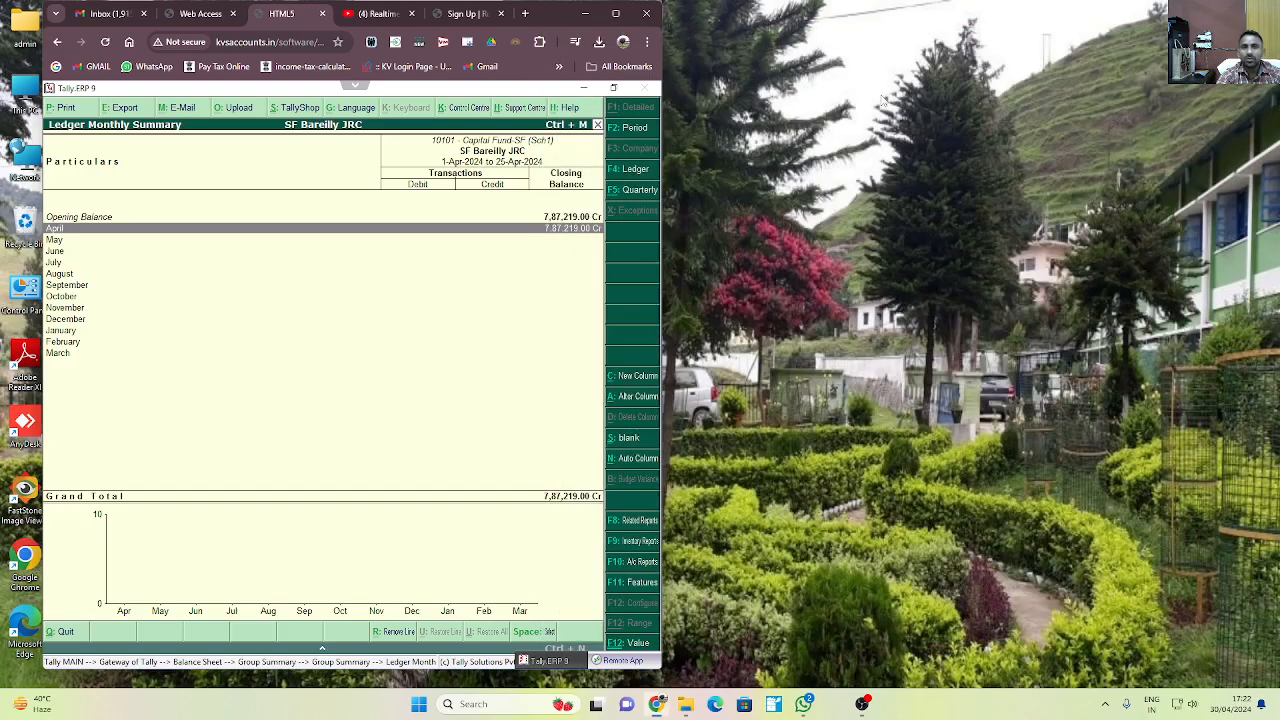
Open the Annual Account copy from the desktop and enlarge its window to full screen
left_click(586, 14)
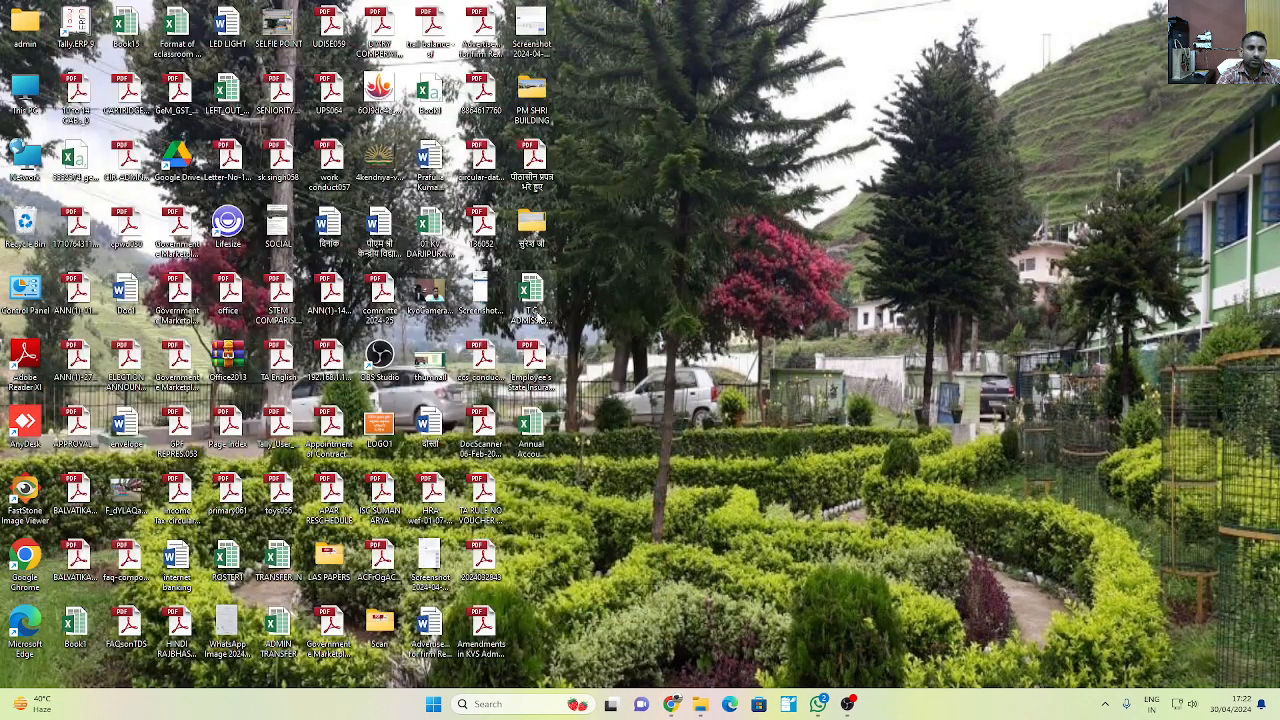
double_click(531, 430)
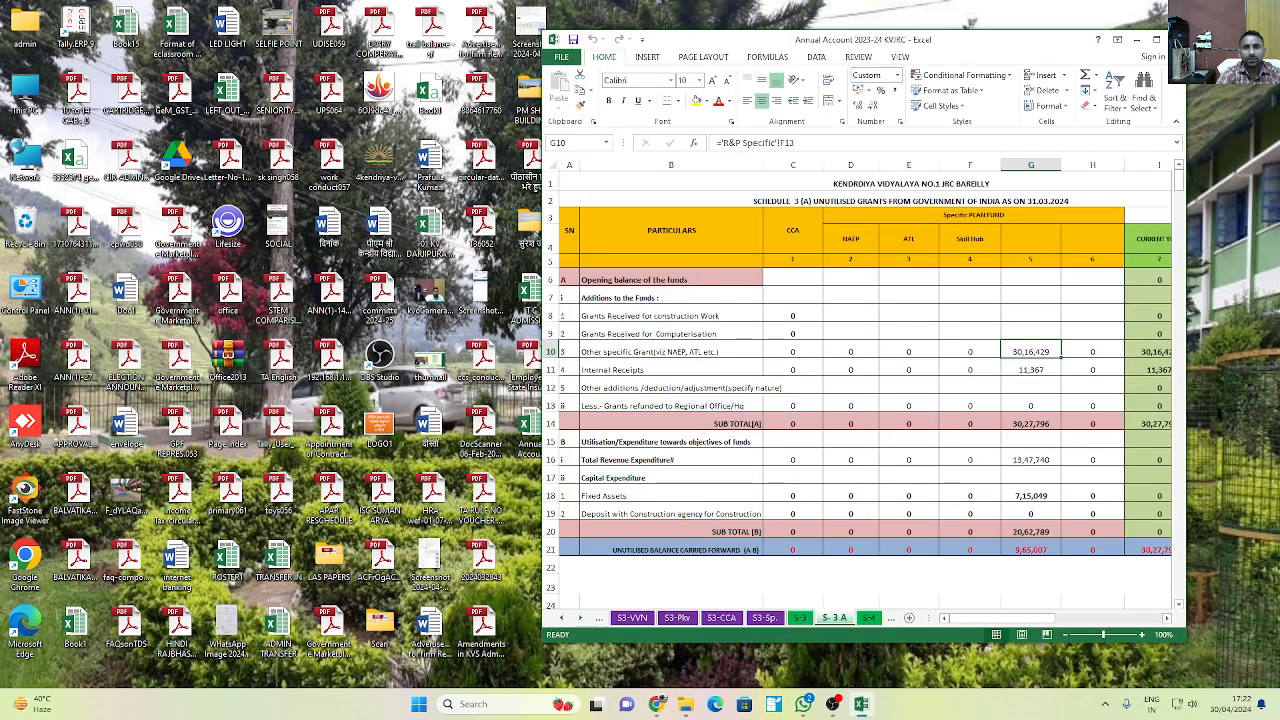
left_click(1156, 40)
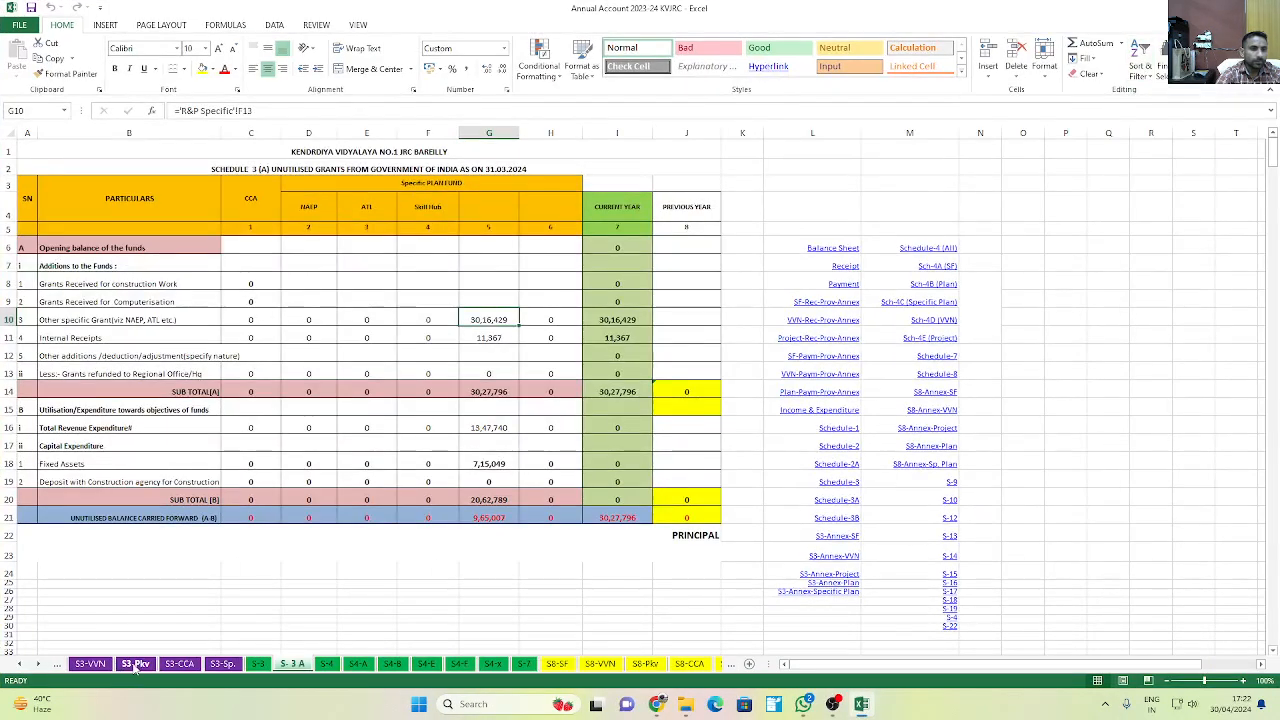
Clear all cell contents of the RECEIPTS sheet in the workbook copy
left_click(19, 665)
left_click(19, 665)
left_click(20, 666)
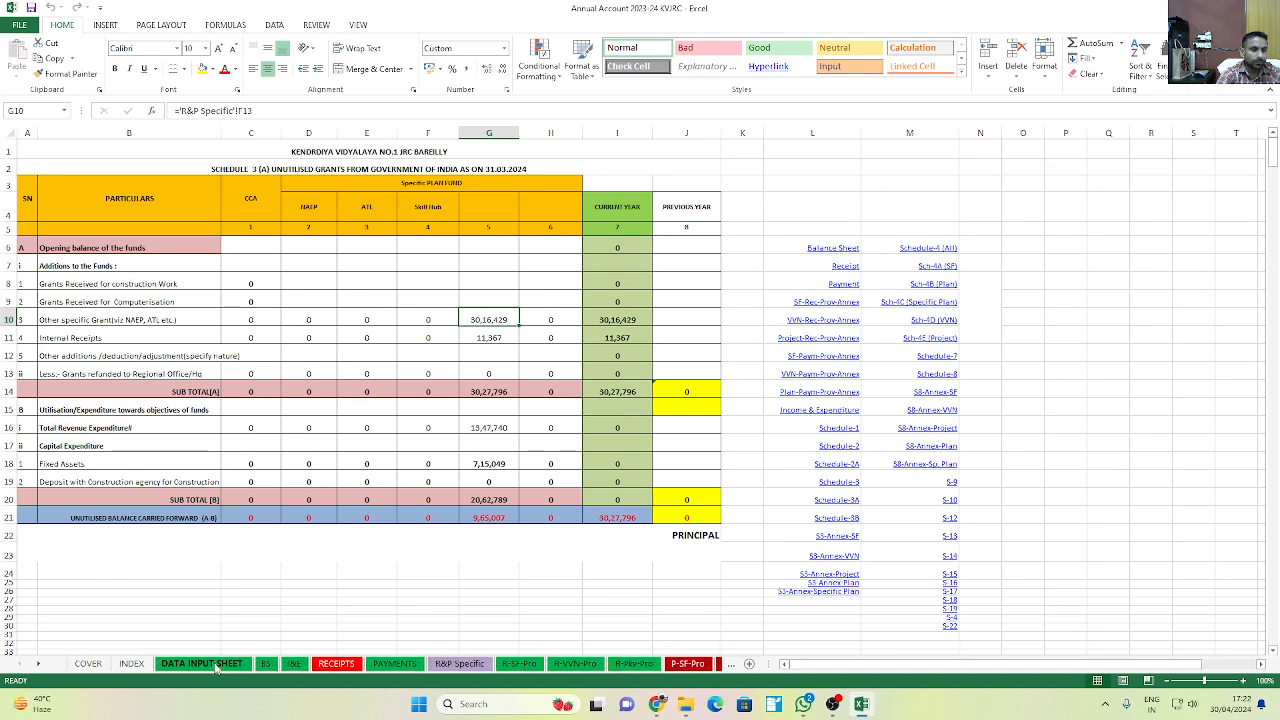
left_click(337, 664)
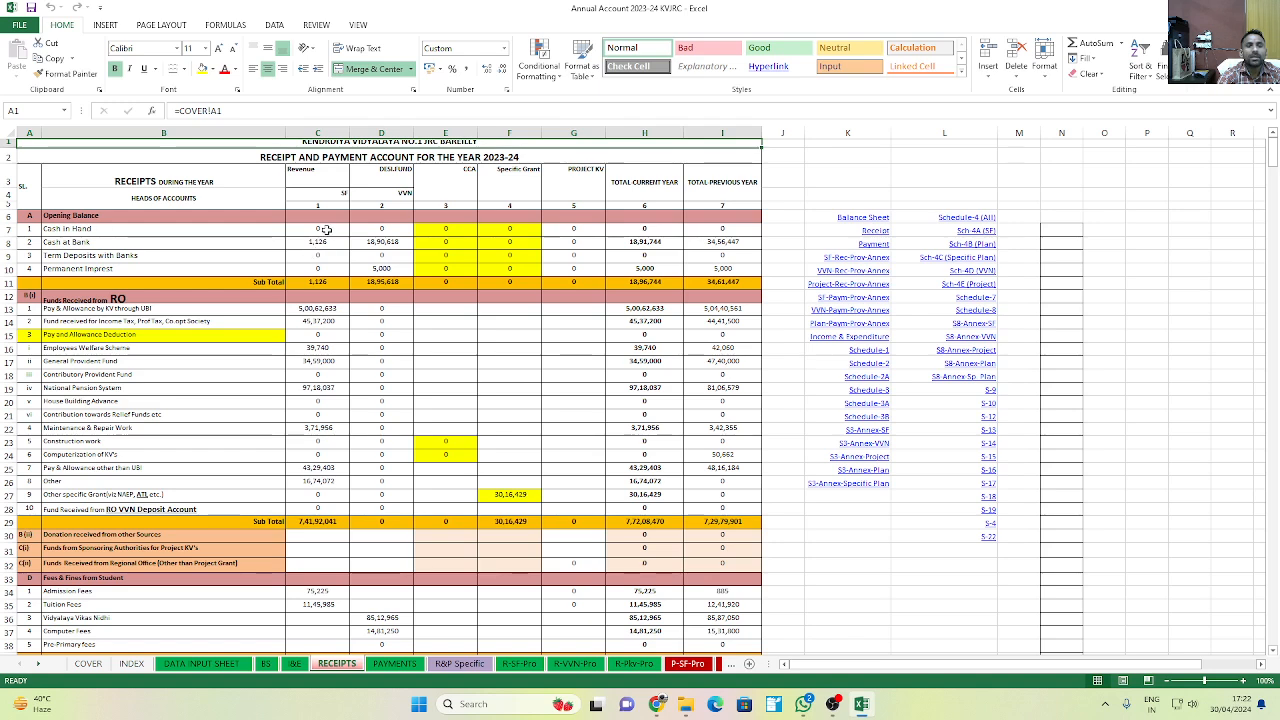
left_click_drag(326, 229, 376, 494)
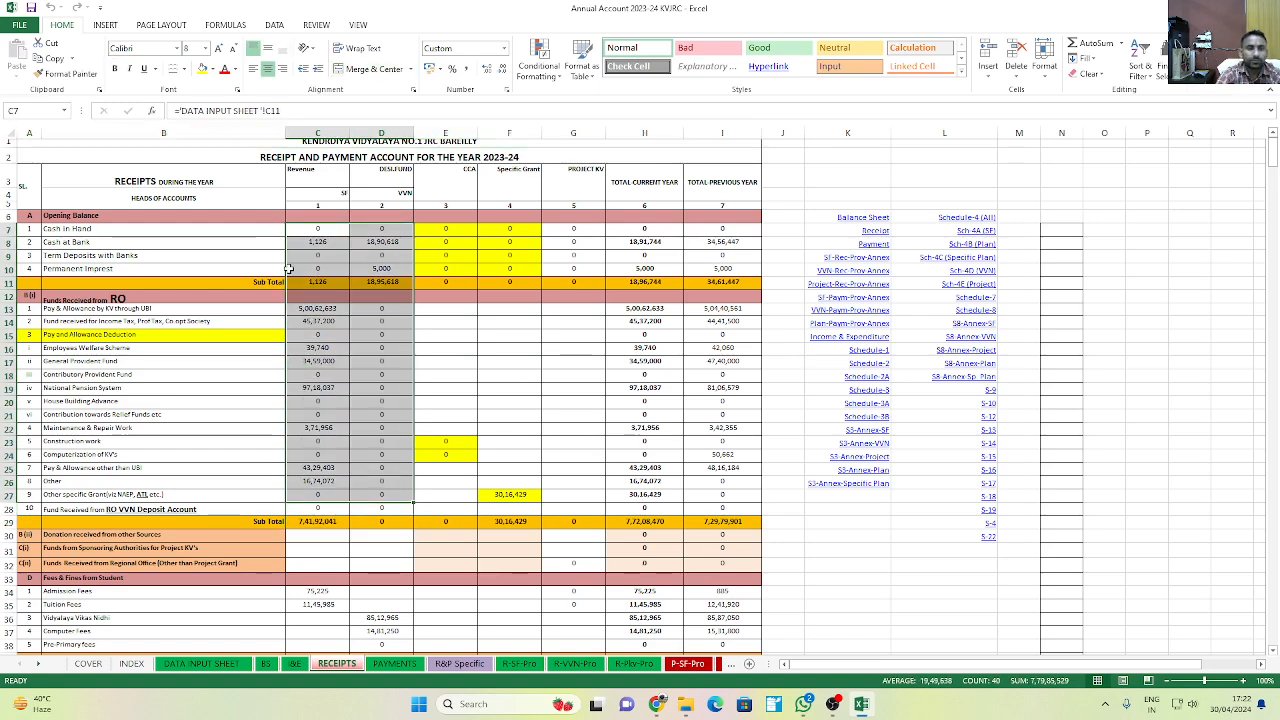
left_click(11, 132)
key("Delete")
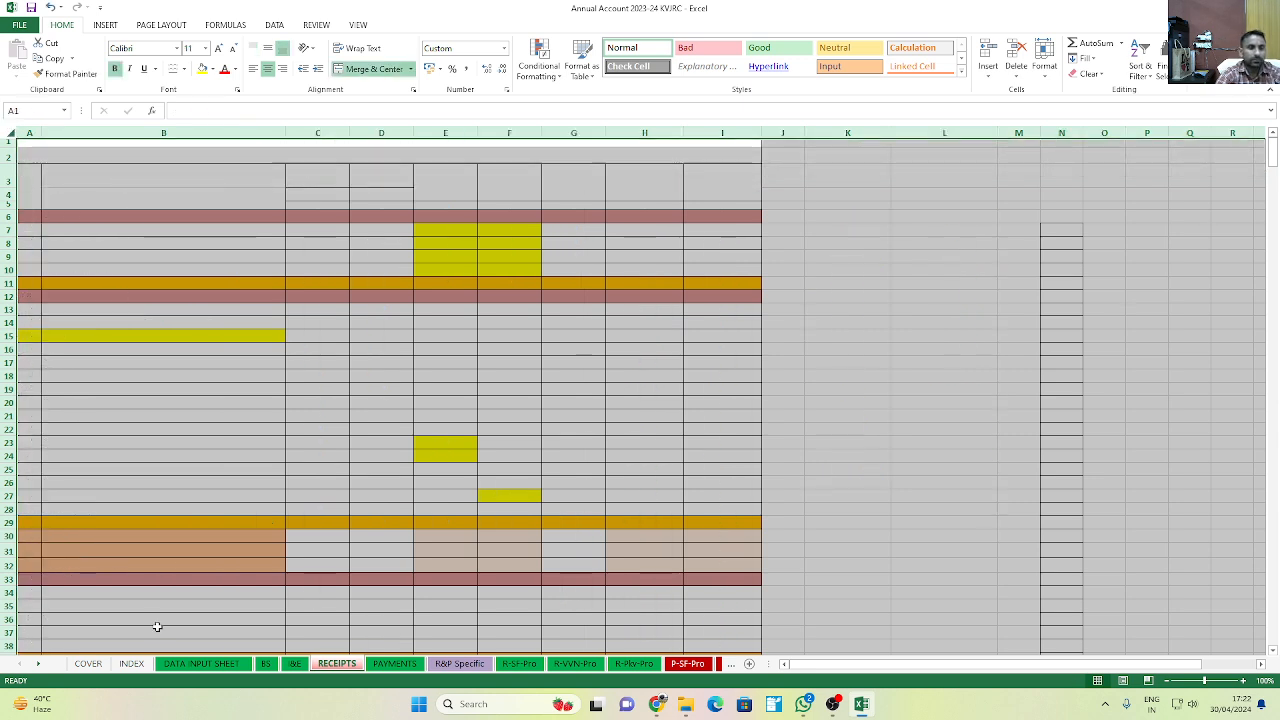
Clear all cell contents of the PAYMENTS sheet
left_click(394, 663)
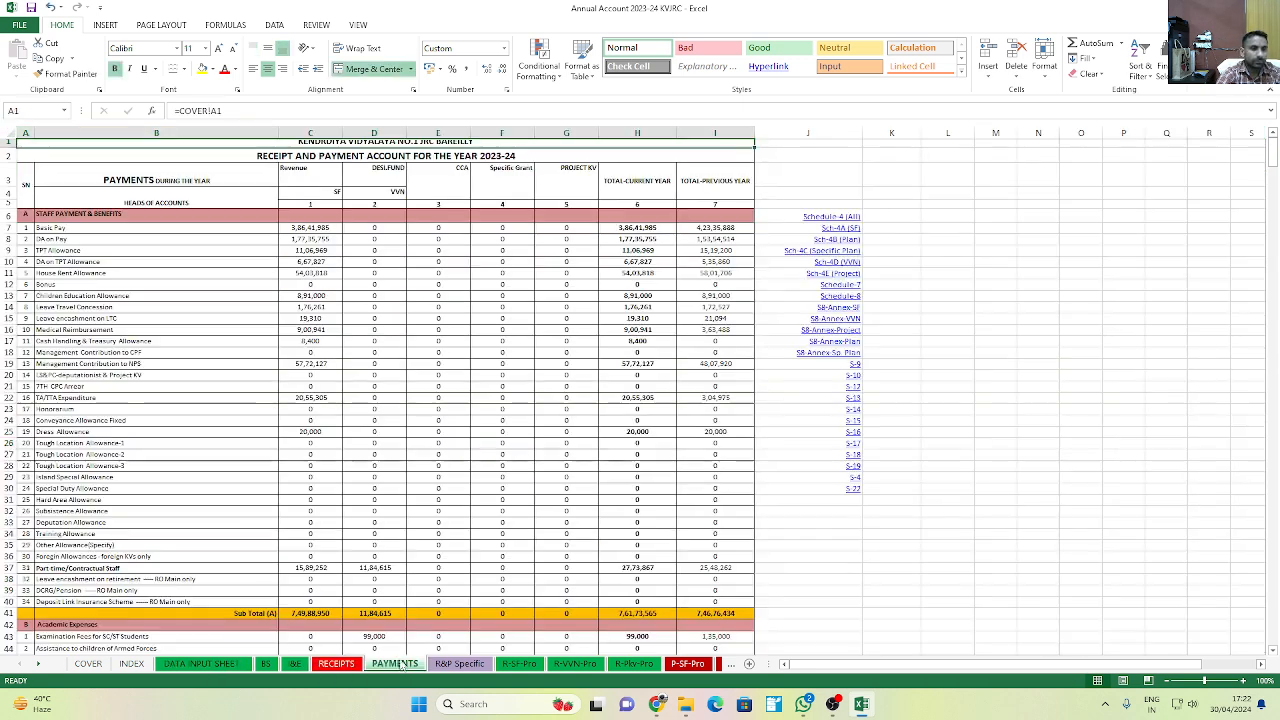
left_click(7, 133)
key("Delete")
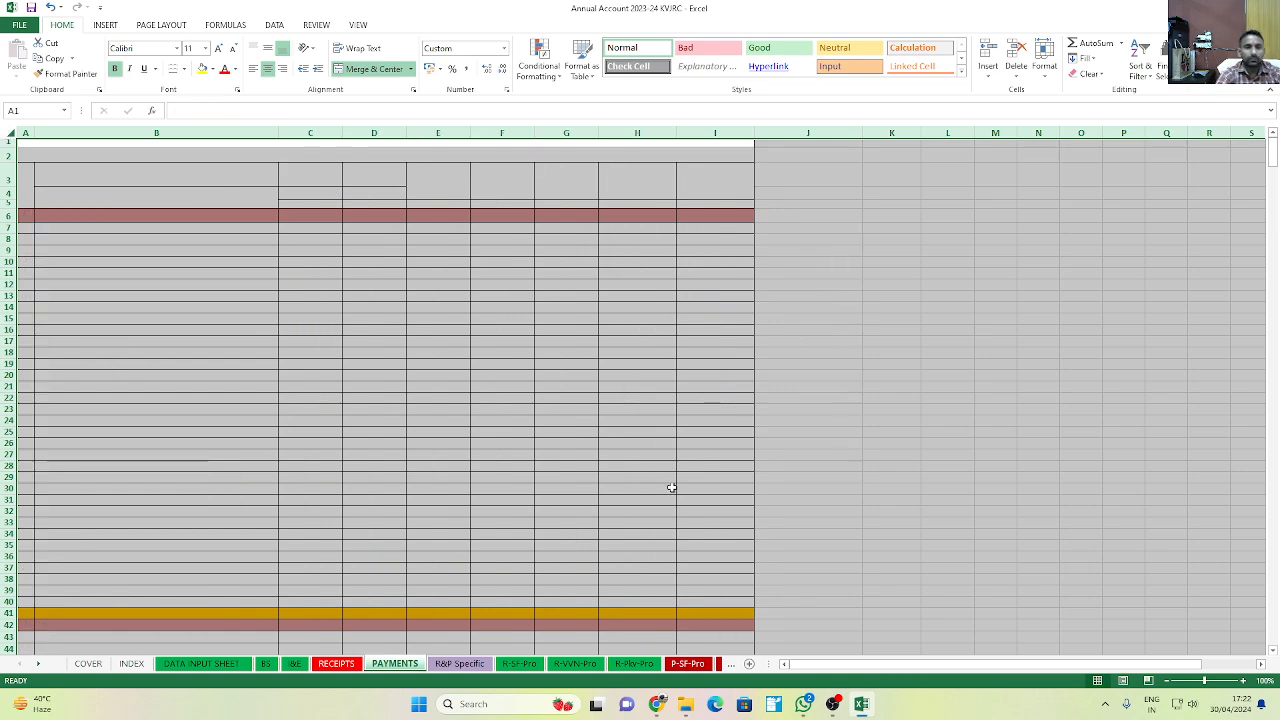
left_click(881, 472)
Open the S-1 sheet to view the Schedule-1 Corpus/Capital Fund
left_click(729, 668)
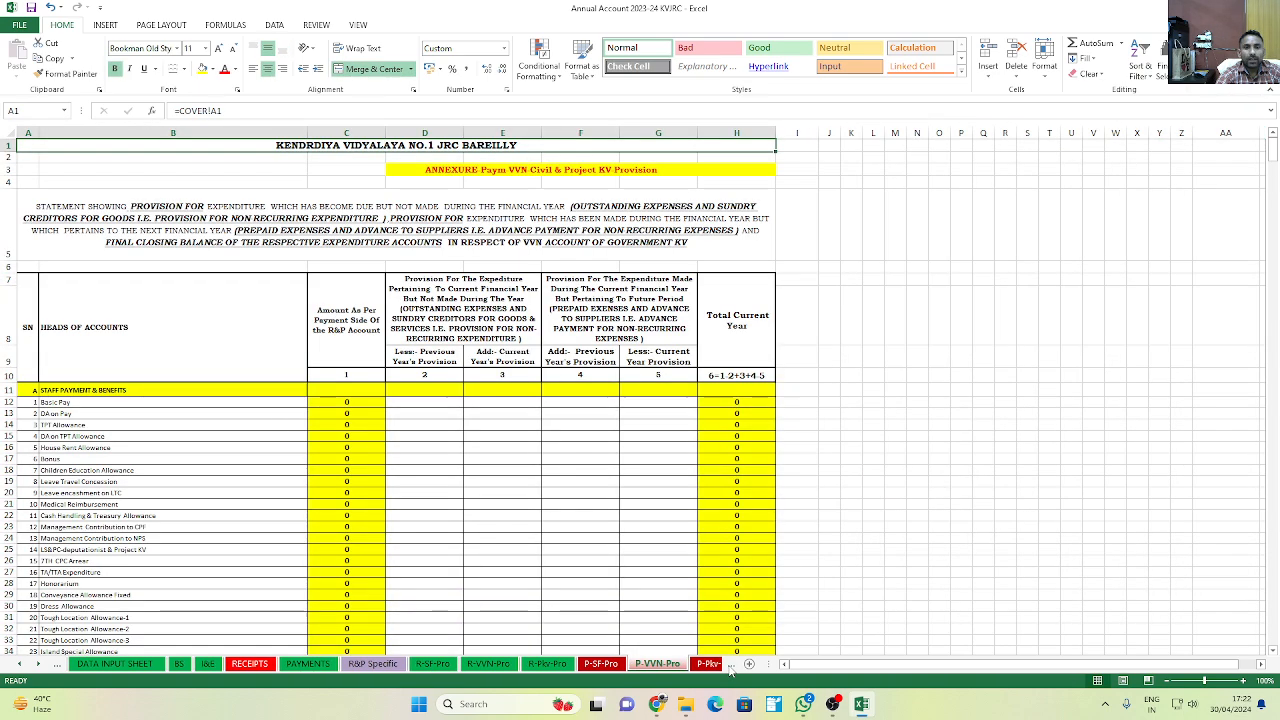
left_click(729, 668)
left_click(729, 667)
left_click(548, 664)
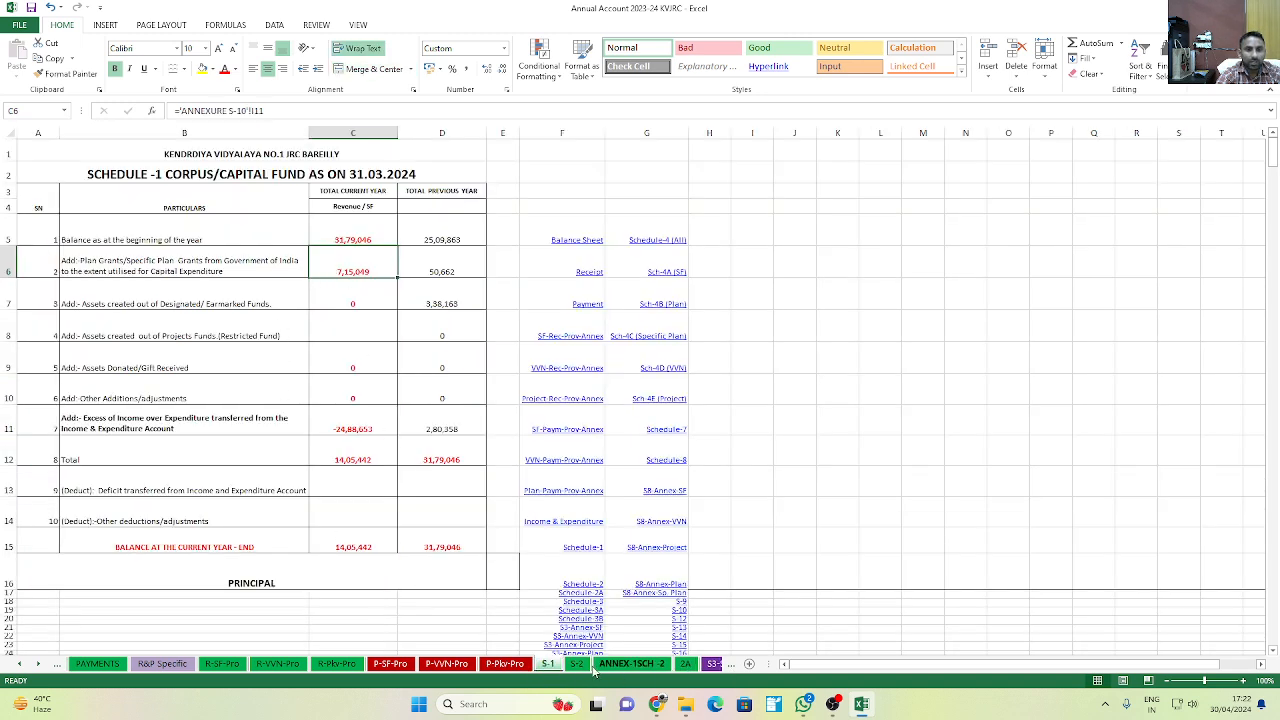
Clear all cell contents of the R&P Specific sheet in the workbook copy
left_click(162, 664)
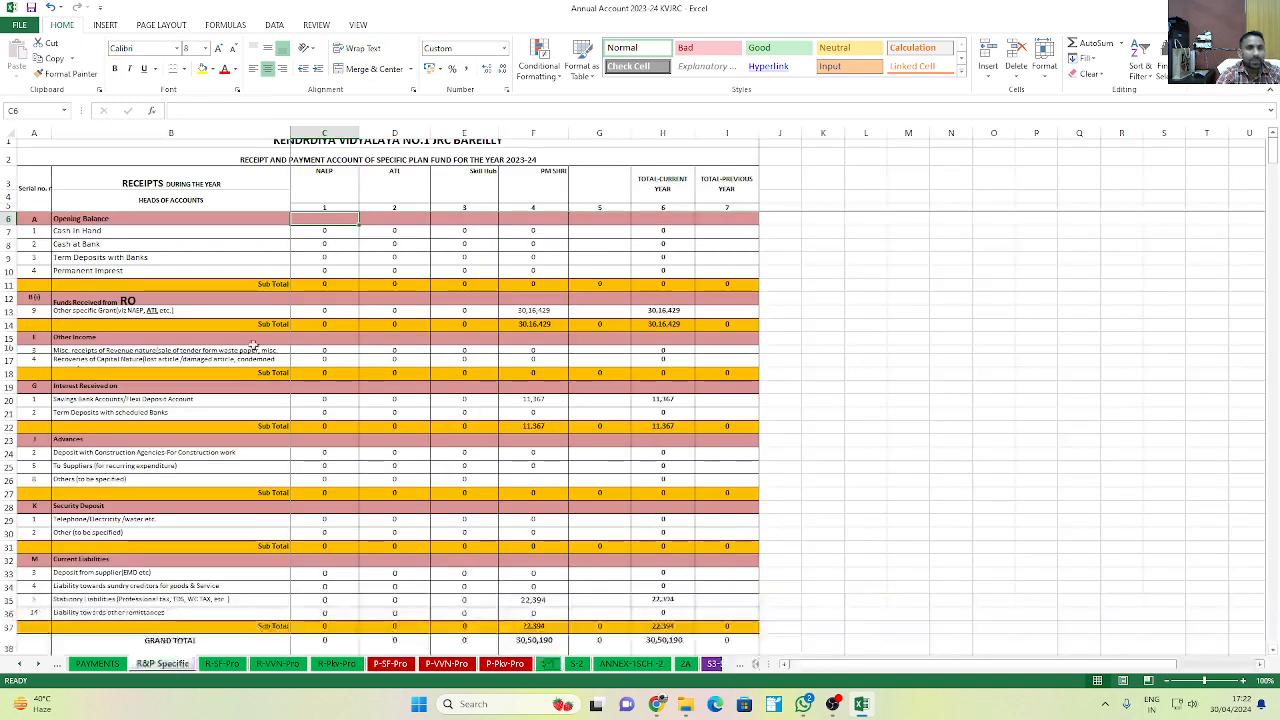
left_click(8, 135)
key("Delete")
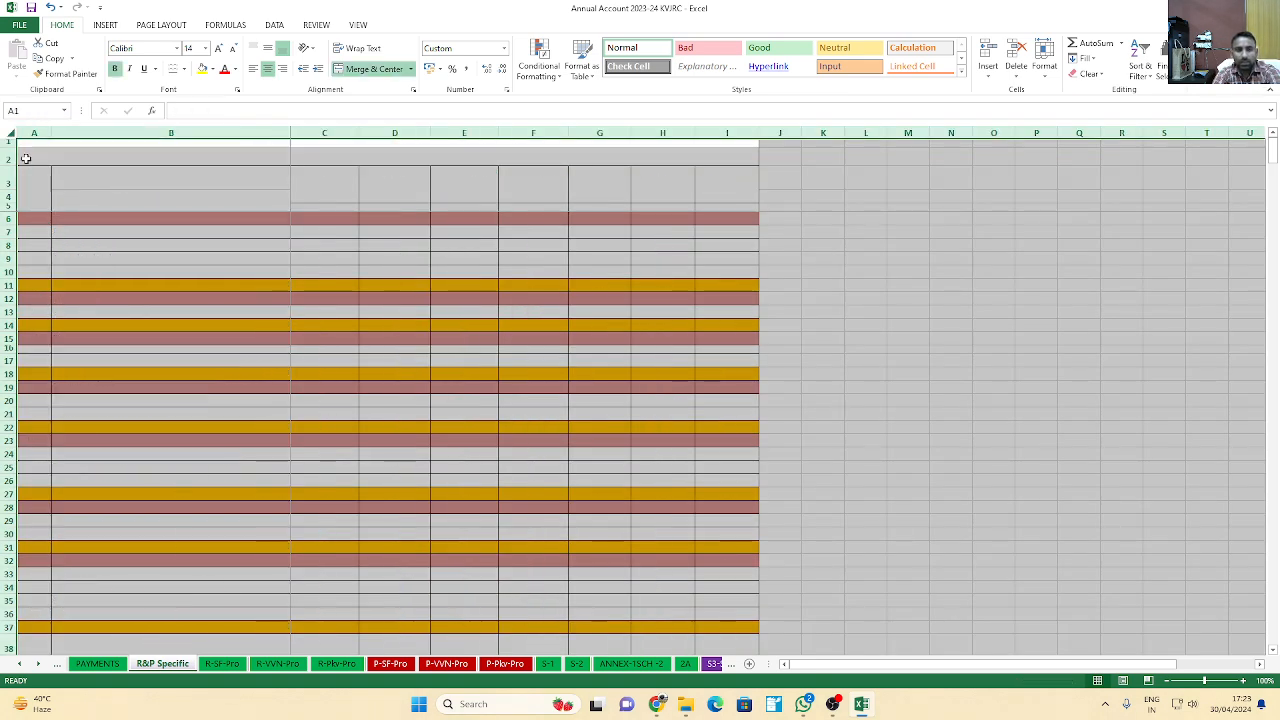
left_click(948, 502)
On the S-1 sheet, set the previous-year opening balance to 3179046 and the plan grants addition to 715049
left_click(548, 664)
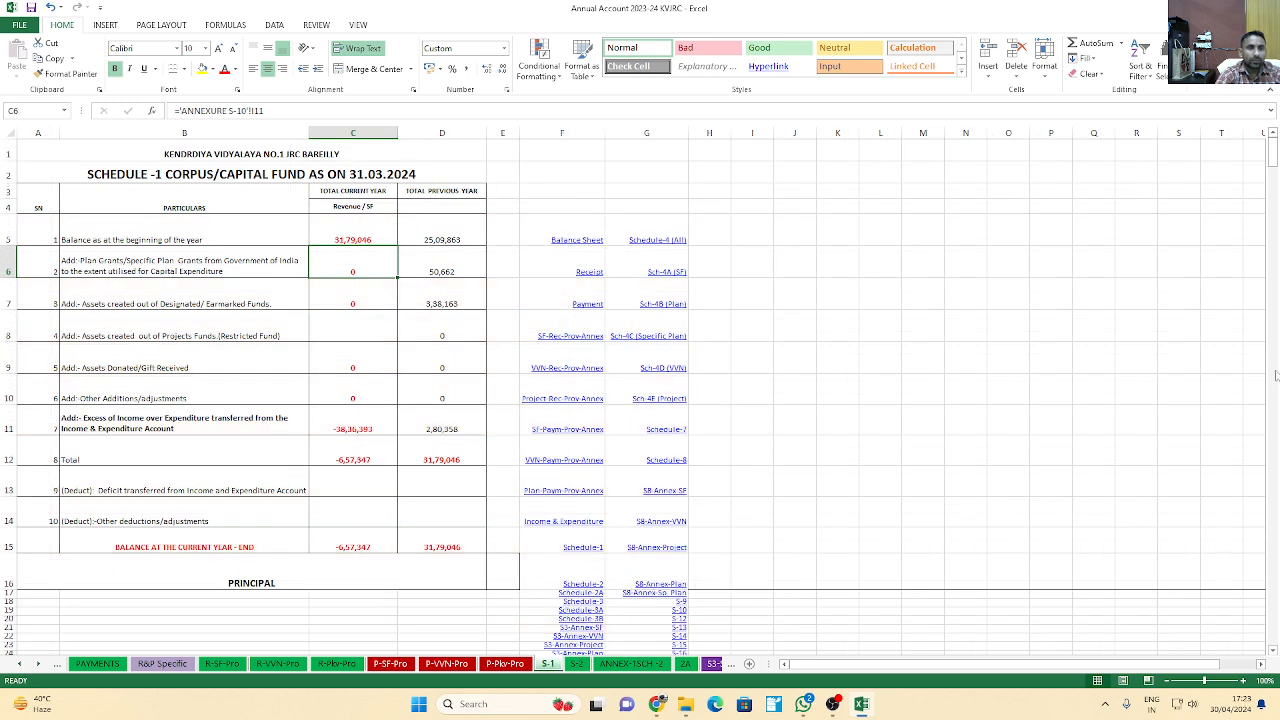
left_click(445, 235)
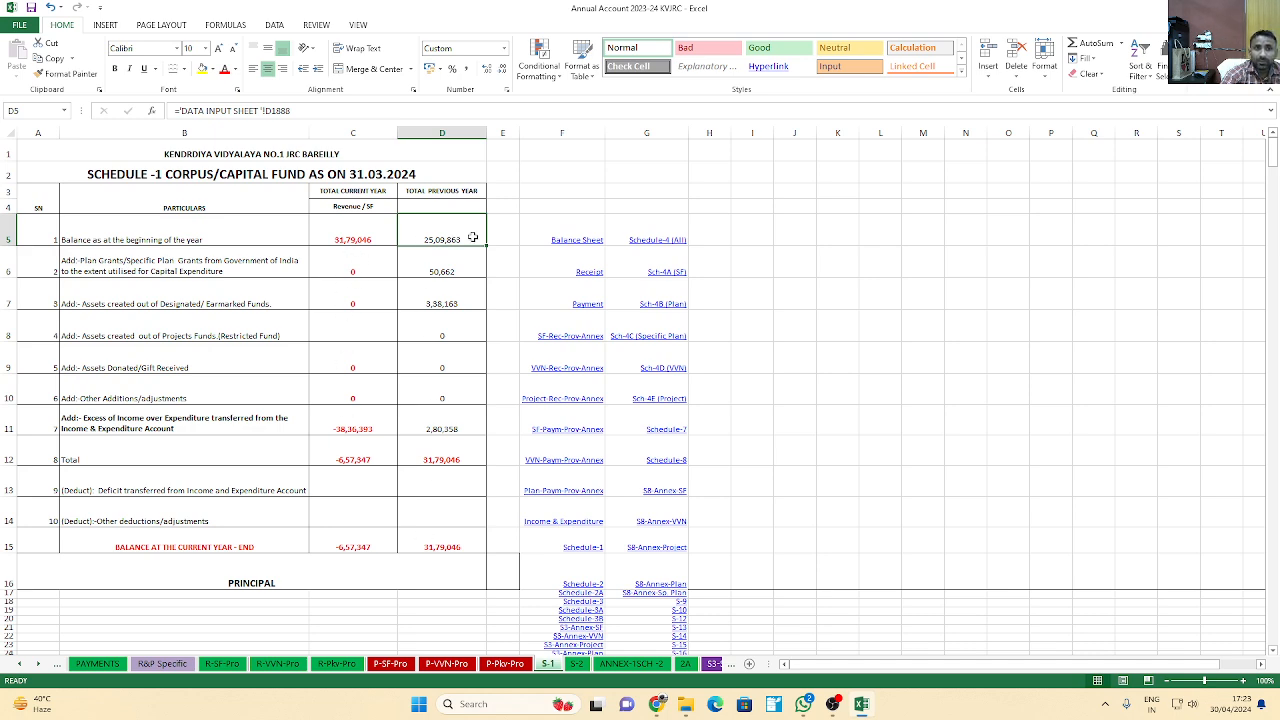
type("3179046")
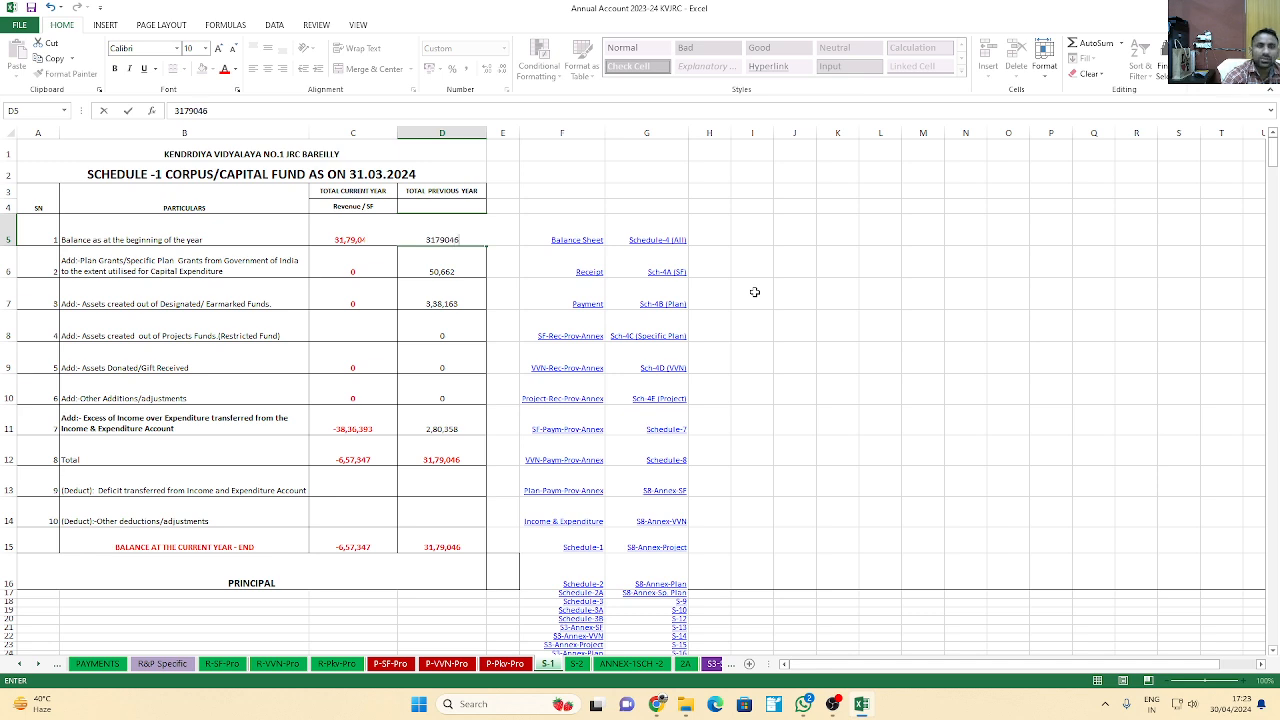
key("Return")
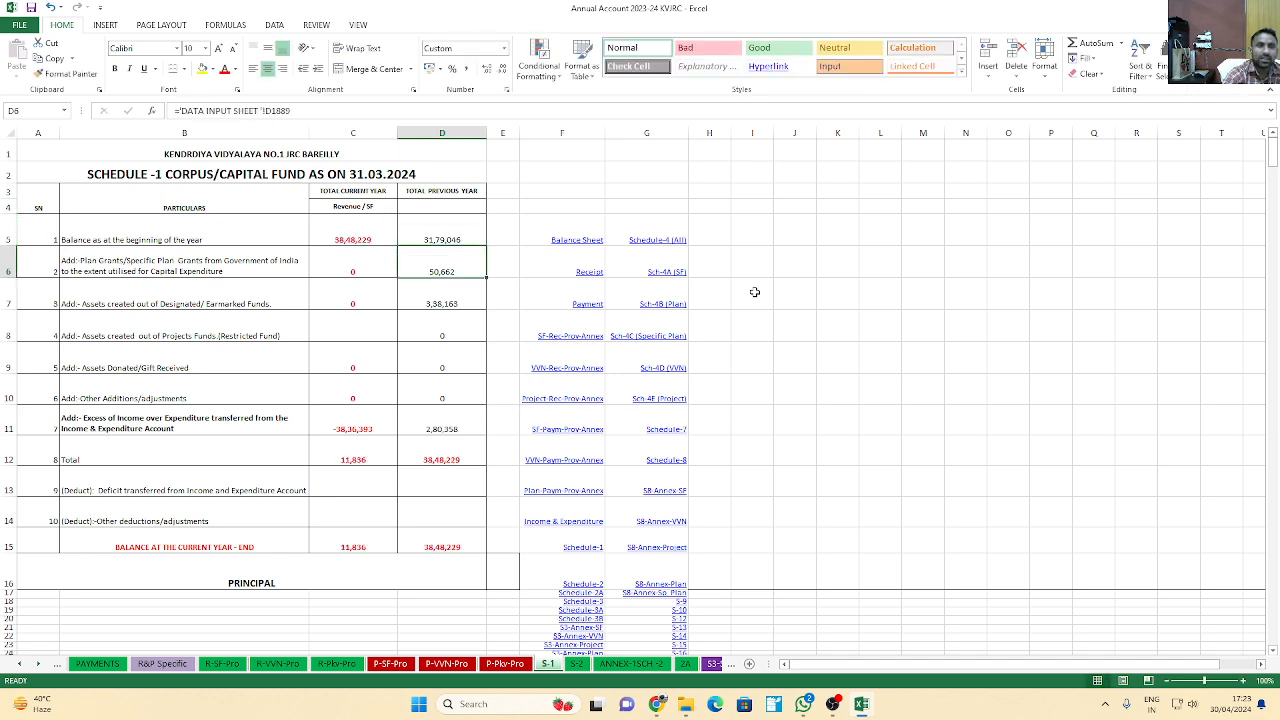
type("7,1")
type("5,049")
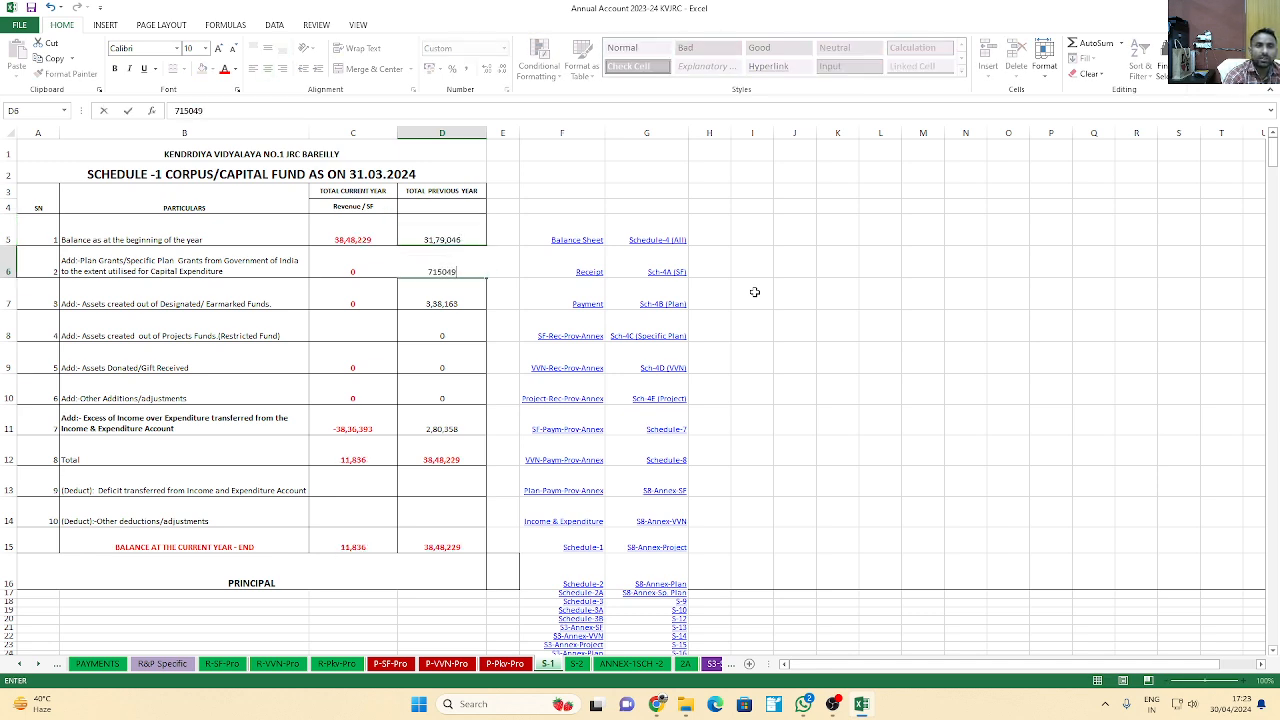
key("Return")
Enter 744040 for previous-year assets created out of designated funds and -3850916 for the excess of income over expenditure
type("7440")
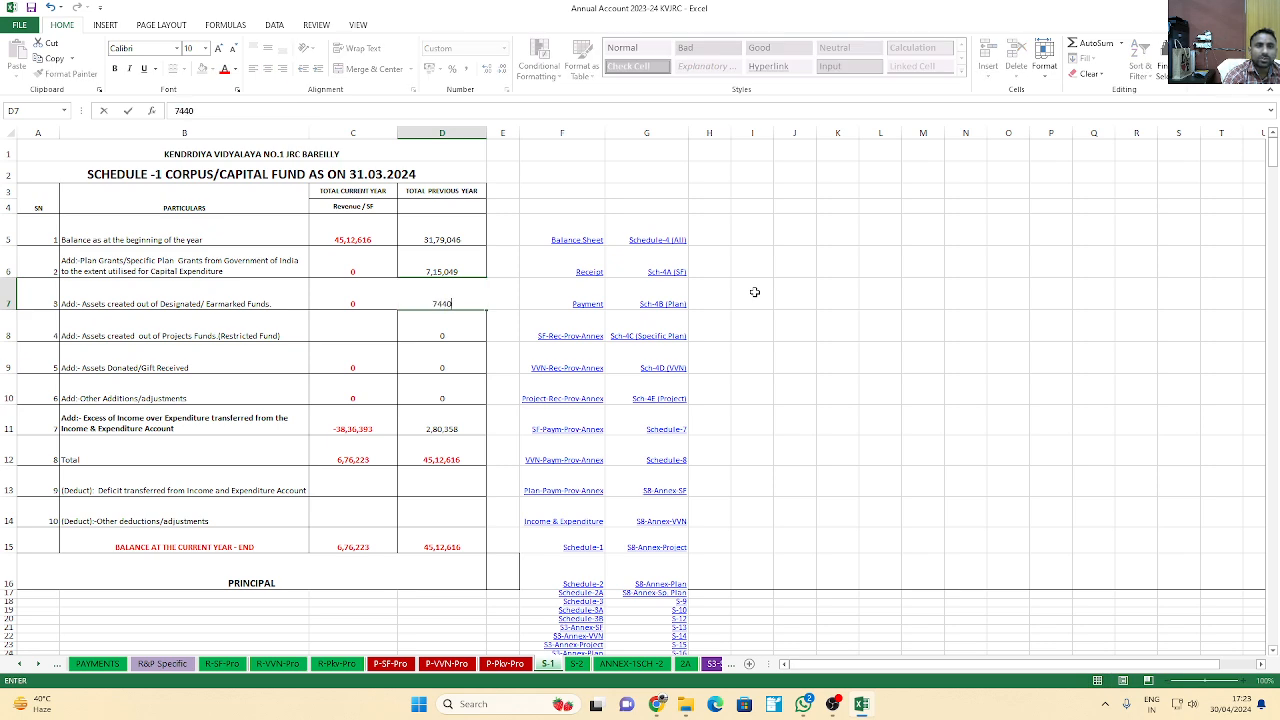
key("Return")
key("Return")
key("Return")
key("Return")
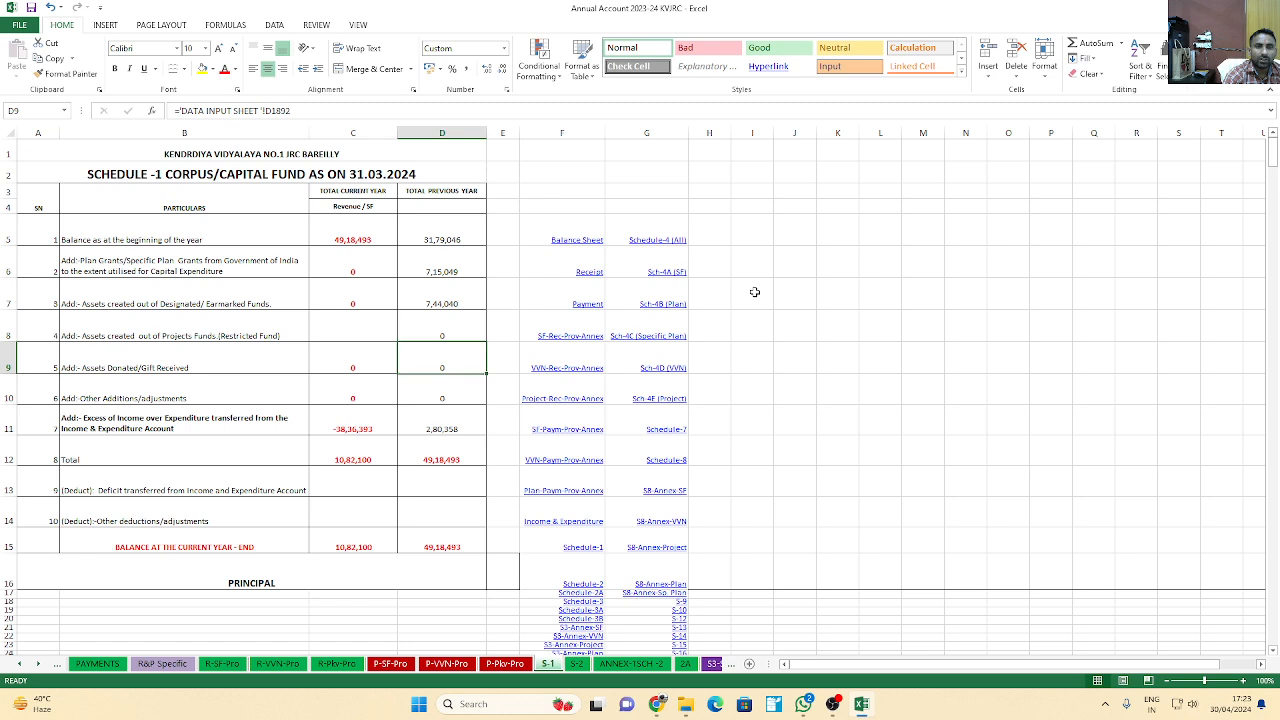
type("-")
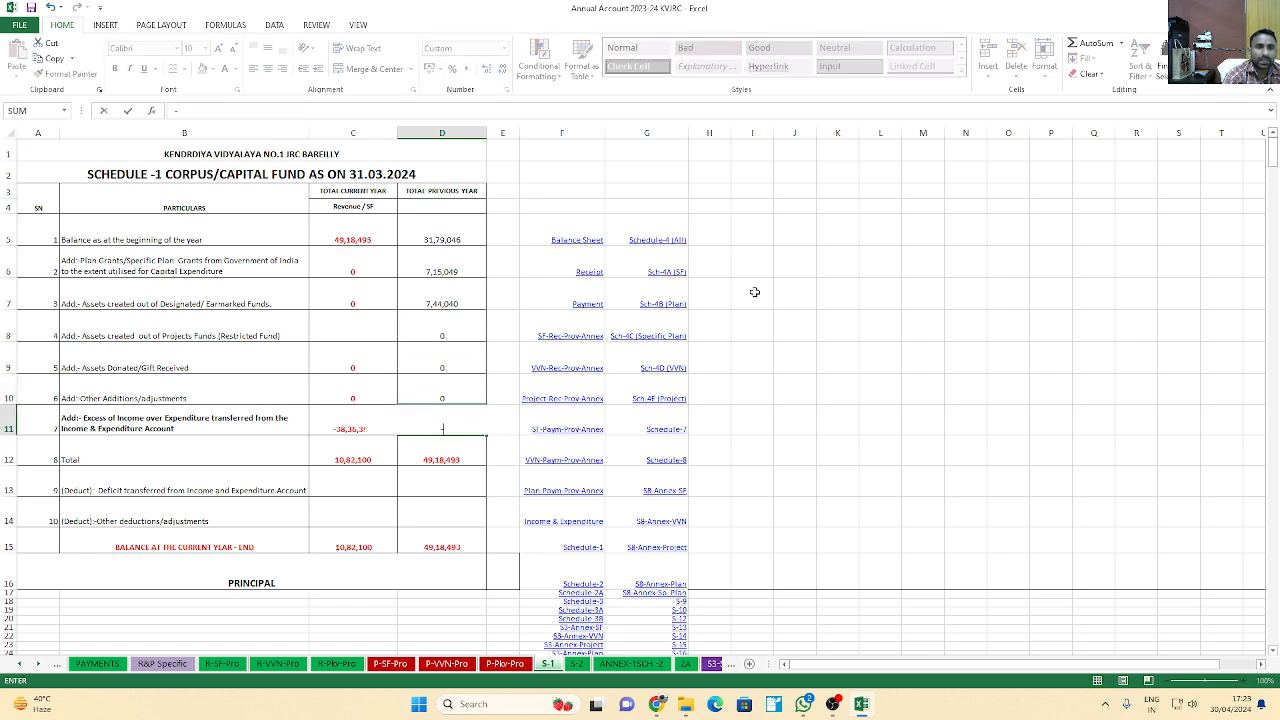
type("38,50,91")
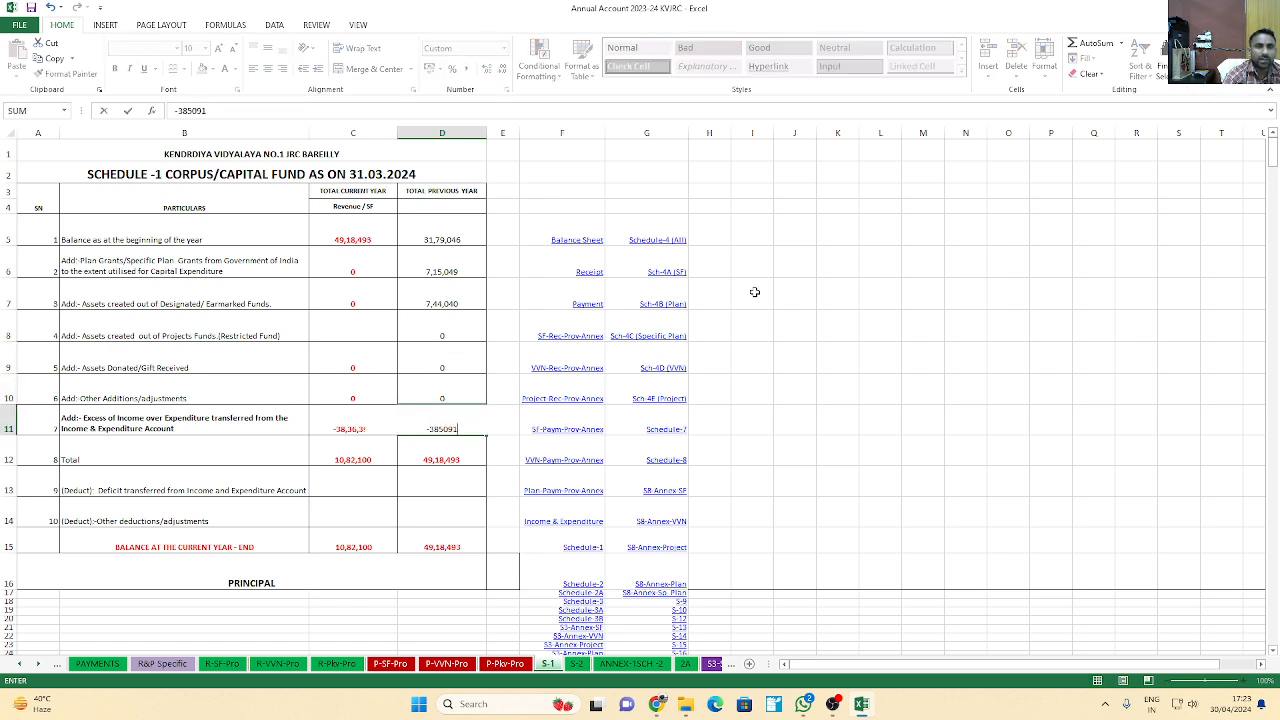
type("6")
key("Return")
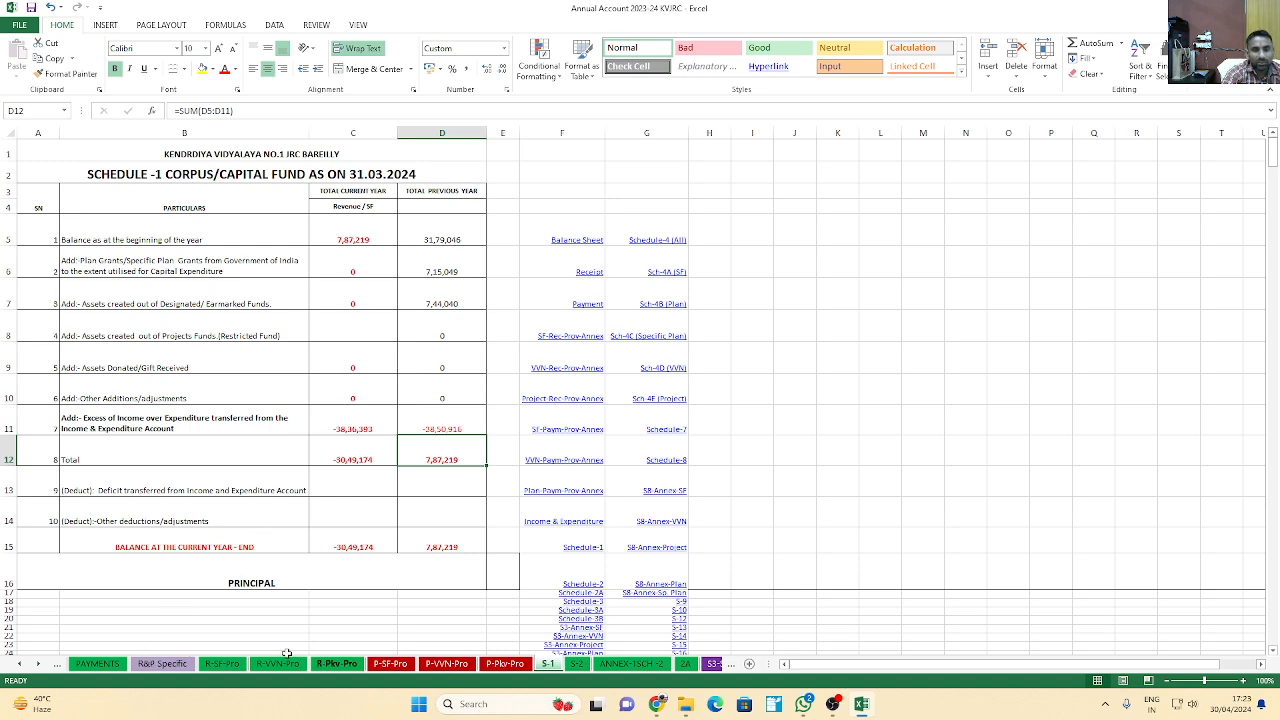
Clear all cell contents of the S-2 sheet for the Designated/Earmarked Fund
left_click(580, 666)
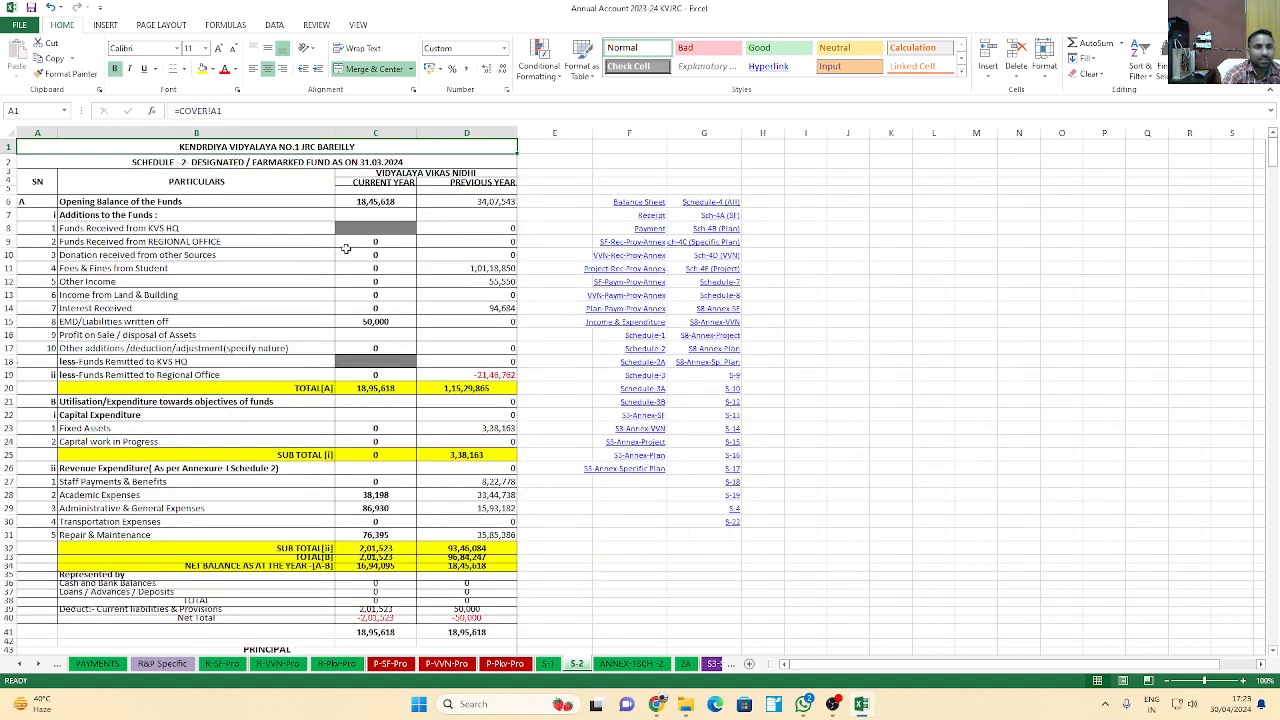
left_click(11, 131)
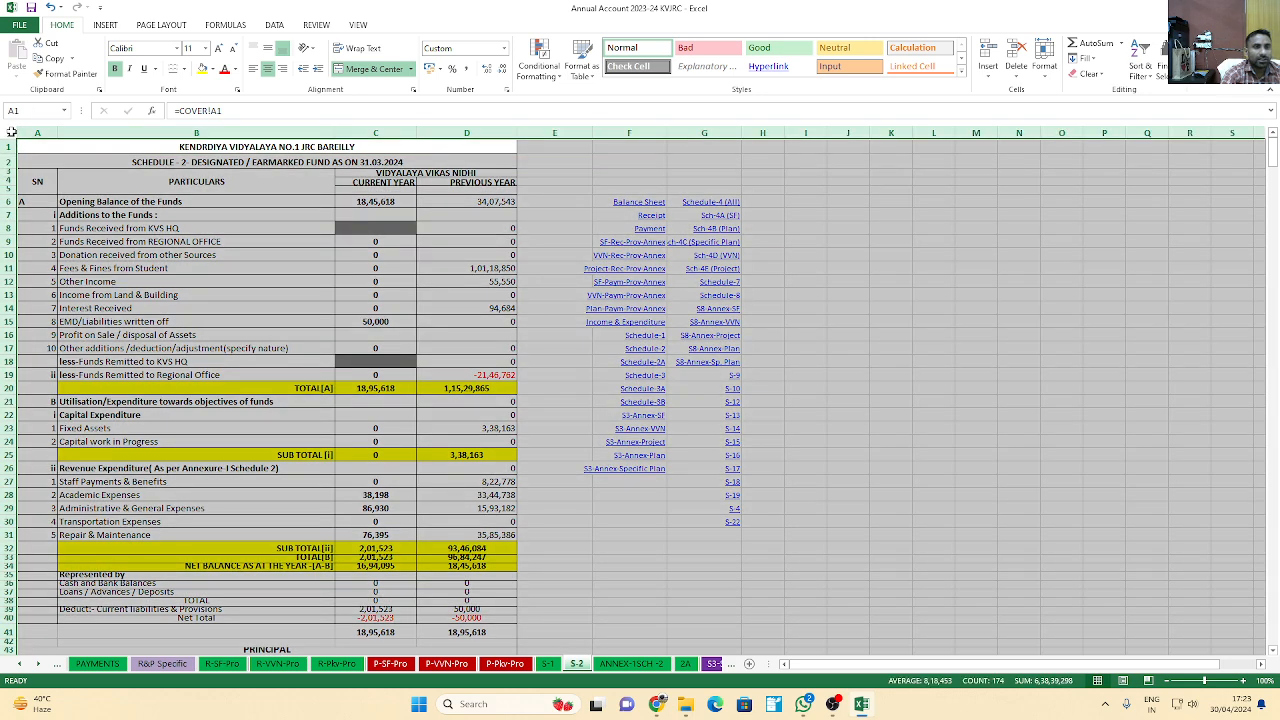
key("Delete")
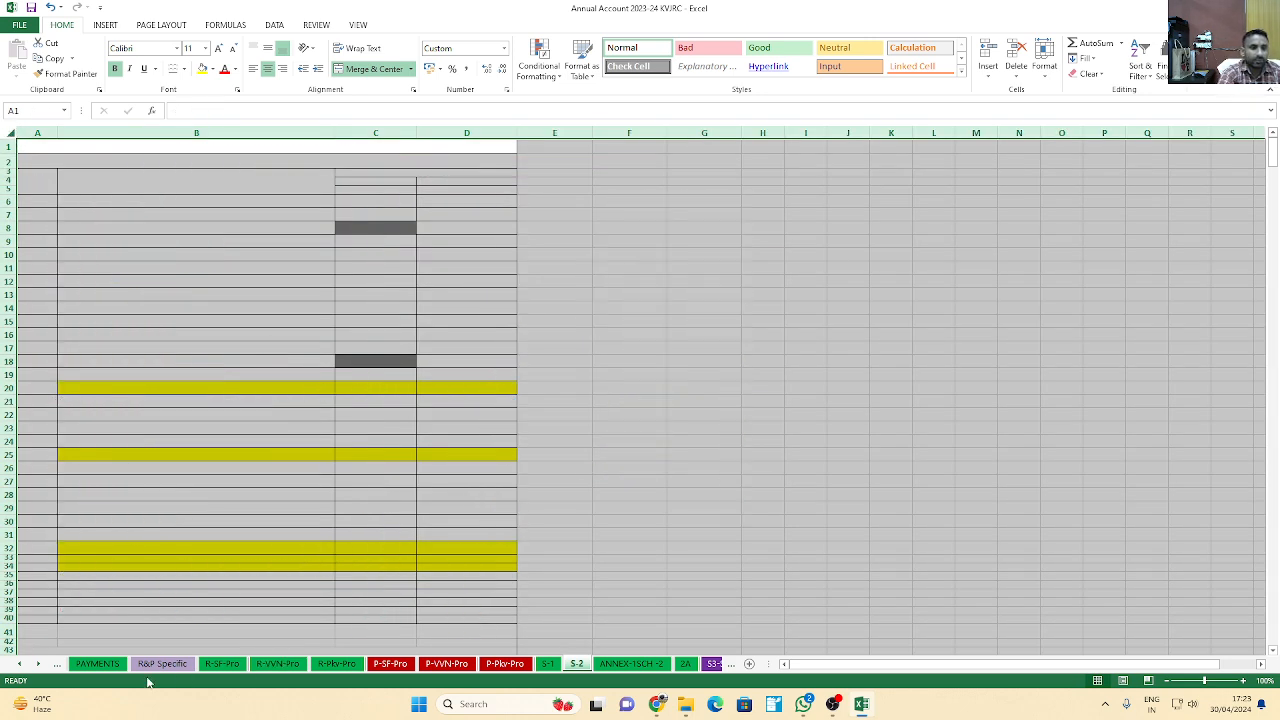
Open the I&E sheet to view the Income and Expenditure account's current-year figures
left_click(24, 664)
left_click(24, 664)
left_click(24, 664)
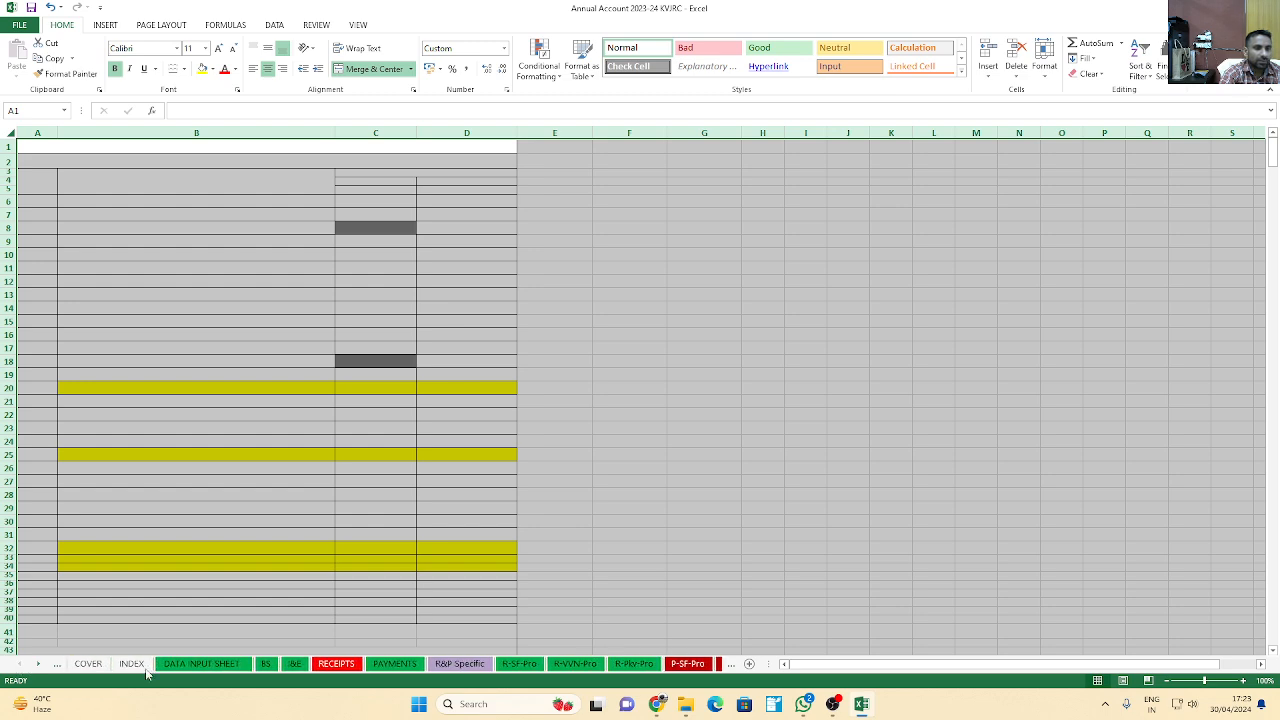
left_click(295, 664)
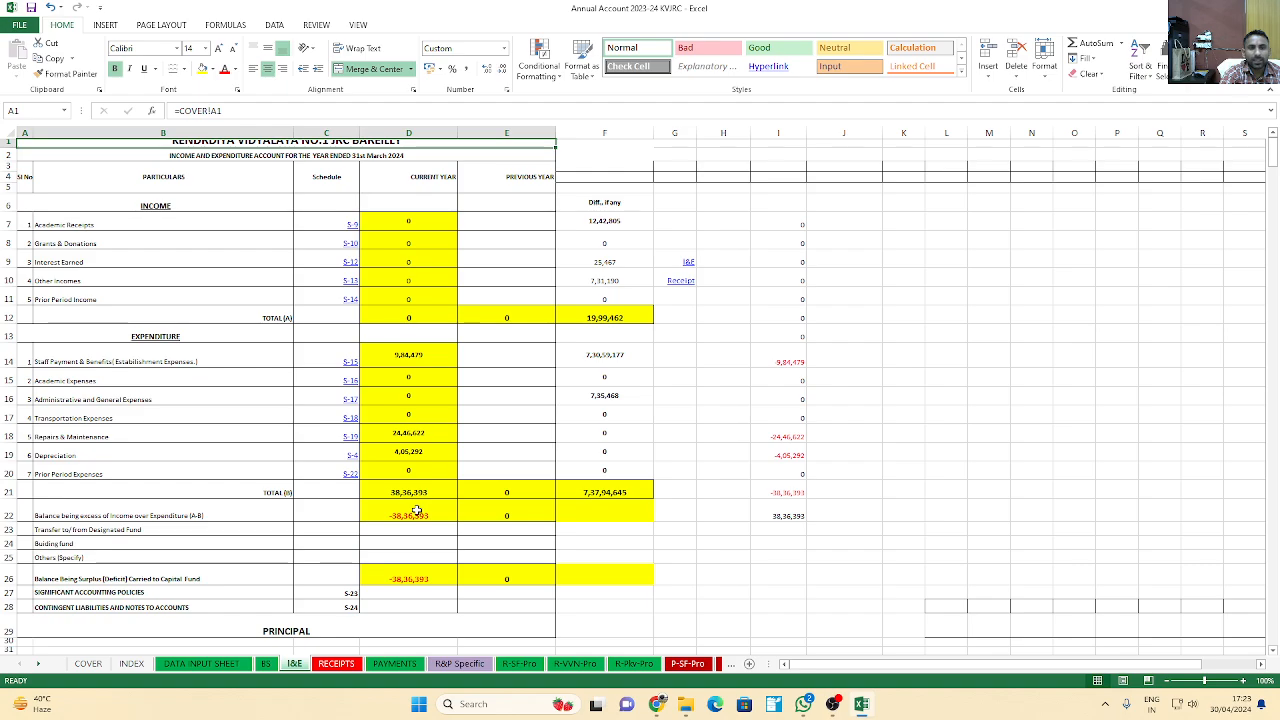
Return to the S-1 sheet and compare the current-year opening balance with the previous-year total and its component entries
left_click(731, 666)
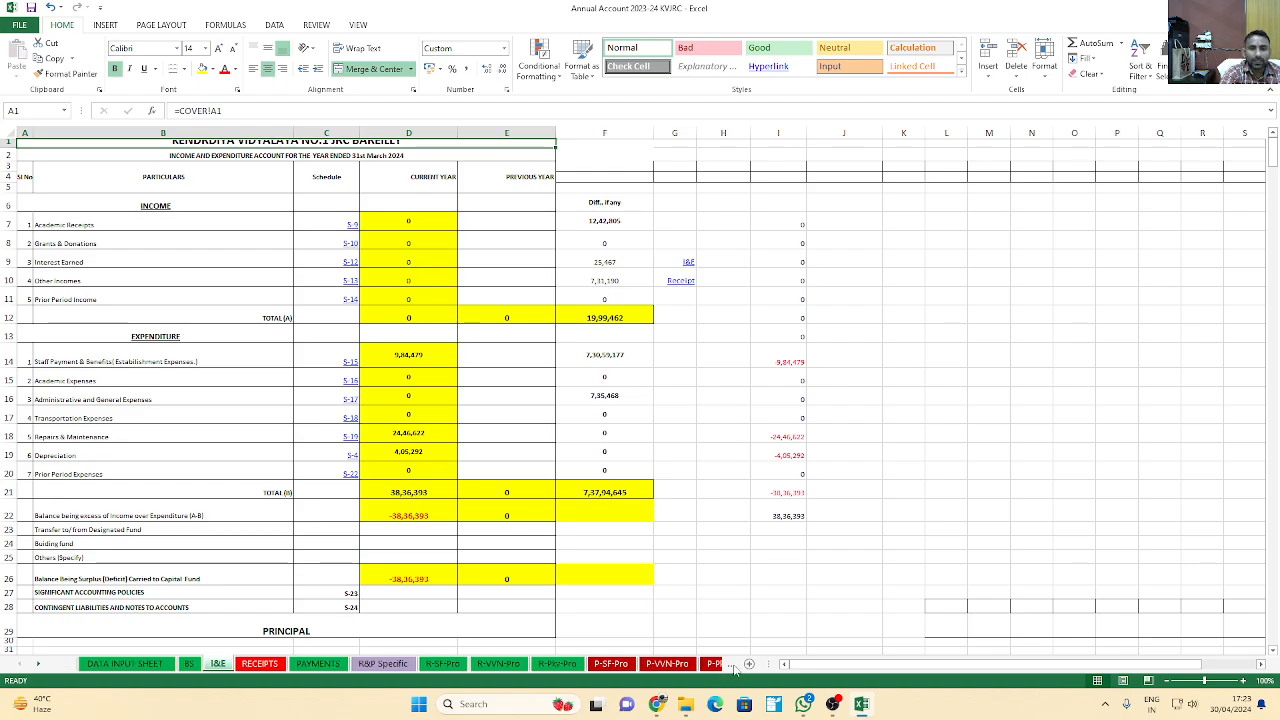
left_click(731, 666)
left_click(731, 666)
left_click(547, 664)
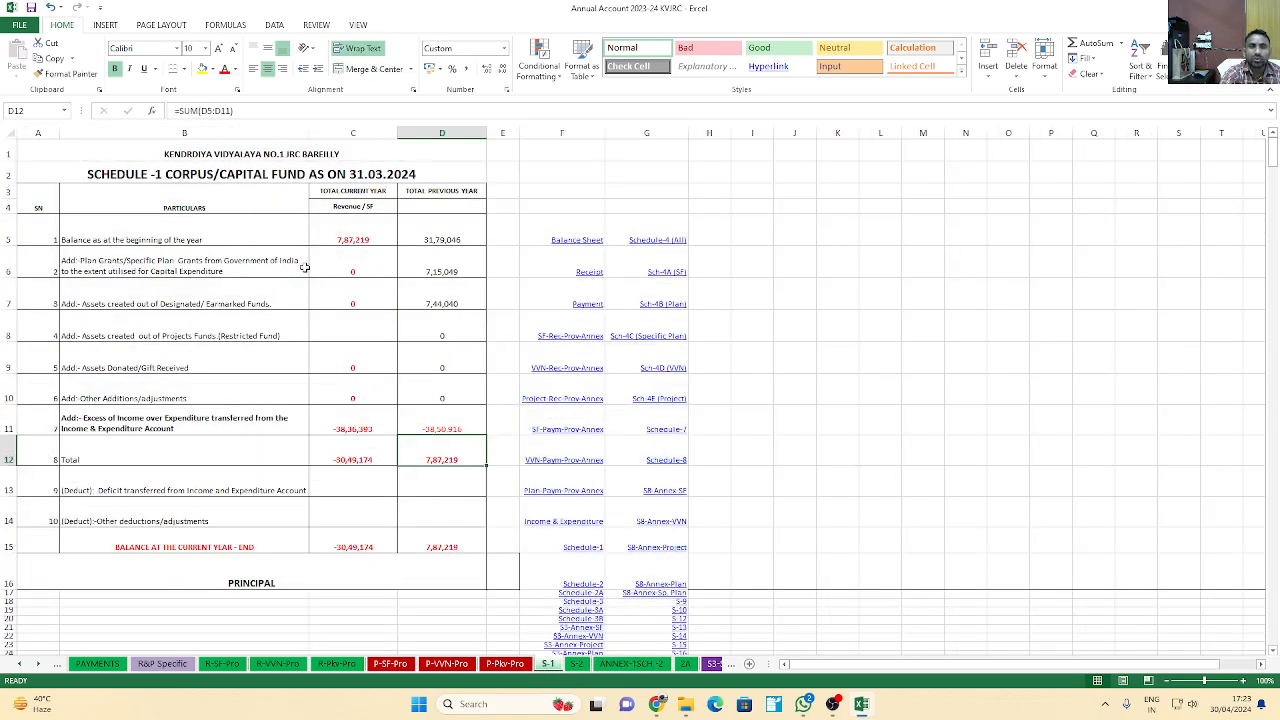
left_click(343, 235)
left_click(451, 458)
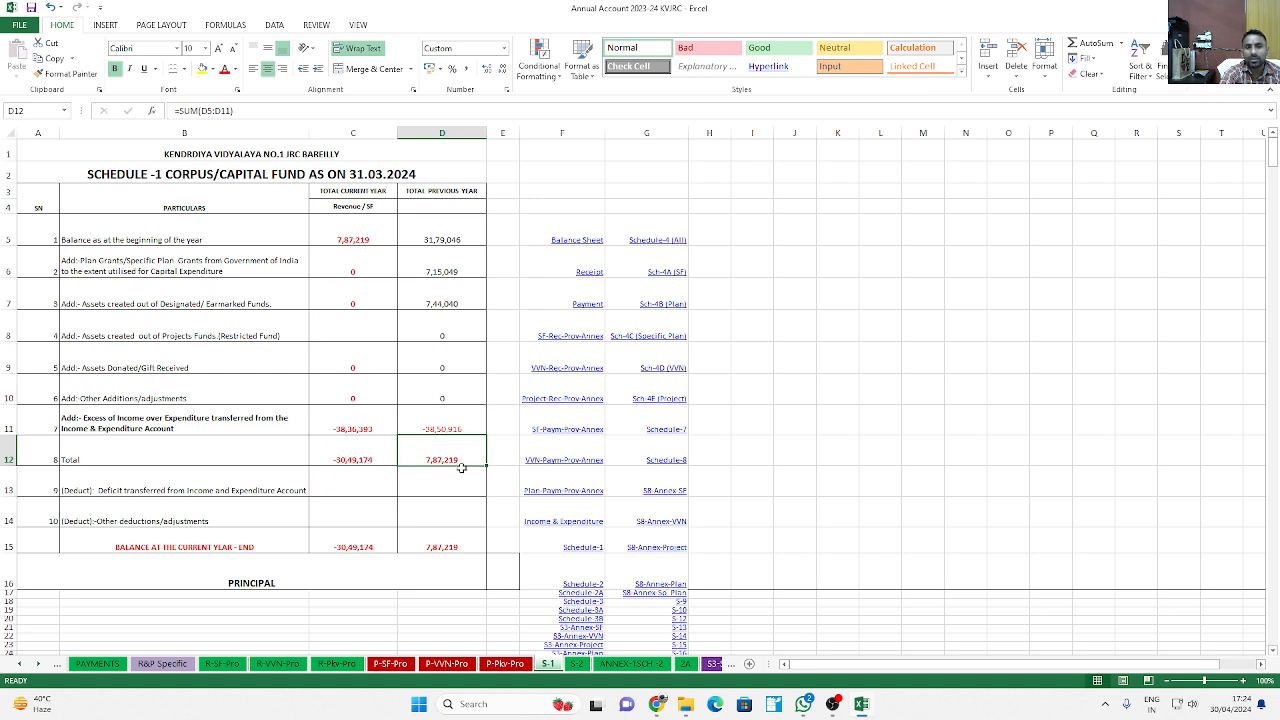
left_click(344, 237)
left_click(437, 270)
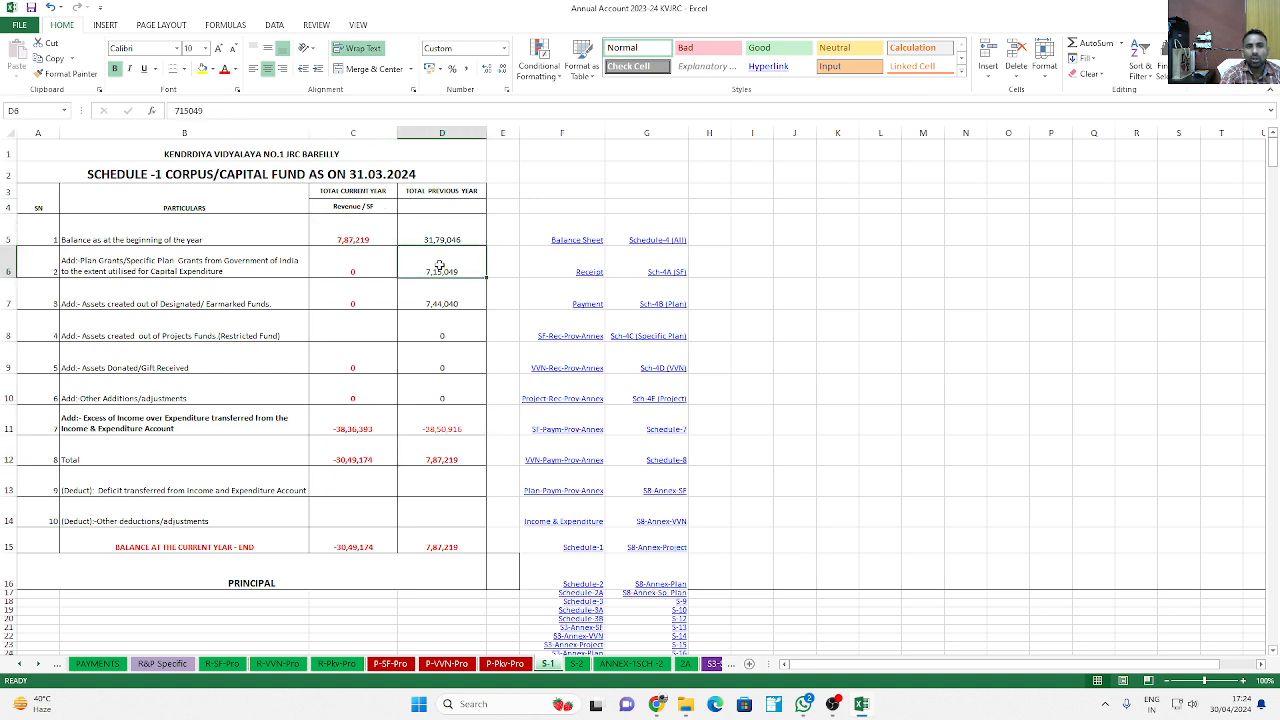
left_click(437, 301)
left_click(441, 424)
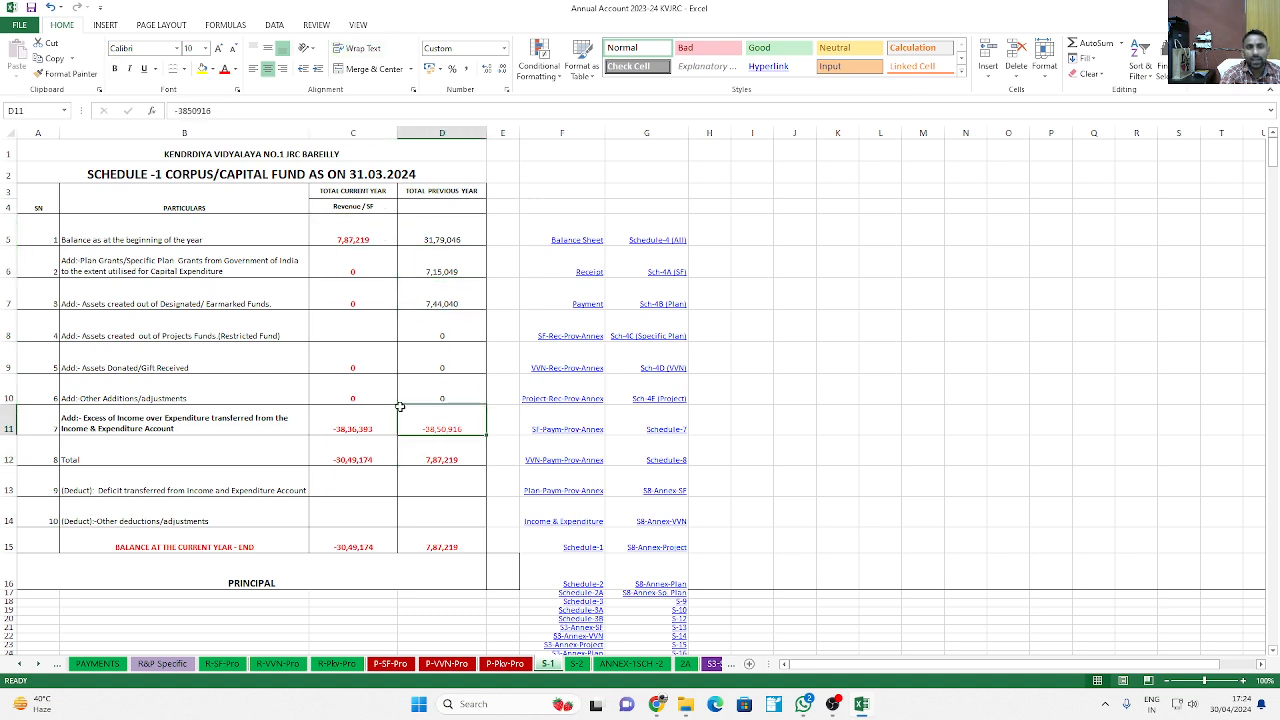
left_click(430, 270)
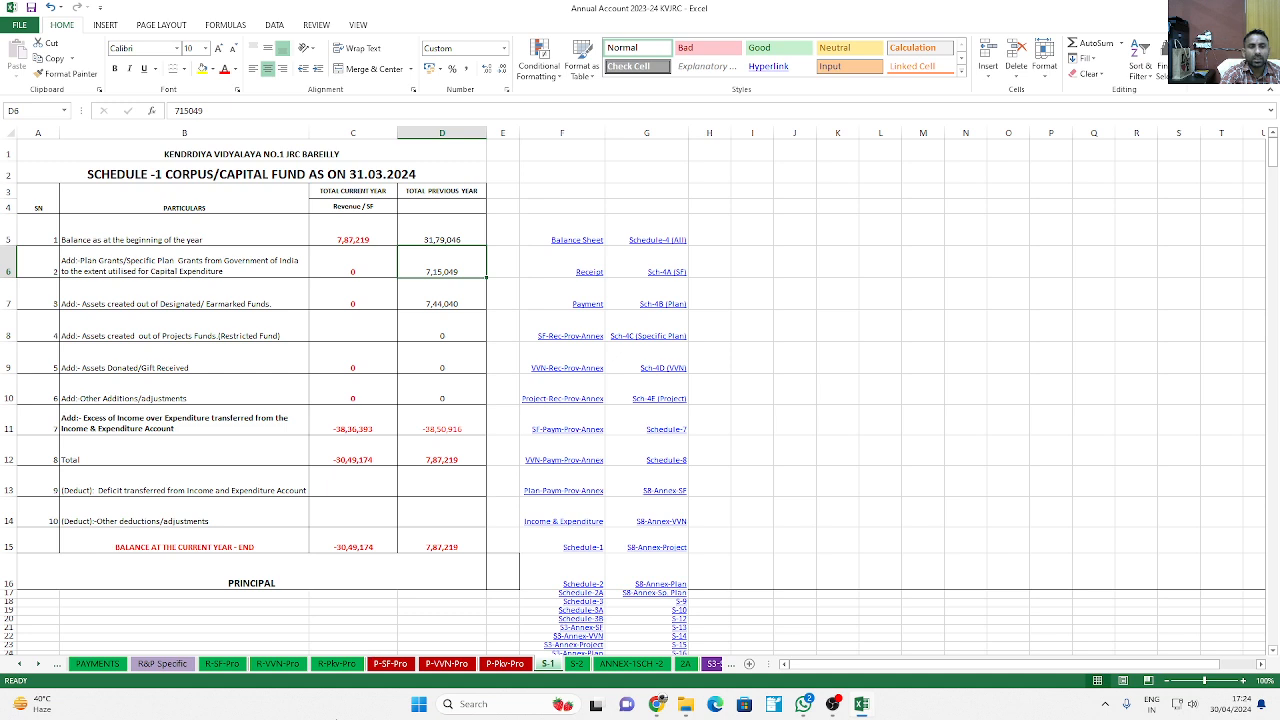
Trace the source formulas of current-year staff payments, repairs and maintenance, and depreciation on the I&E sheet
left_click(17, 665)
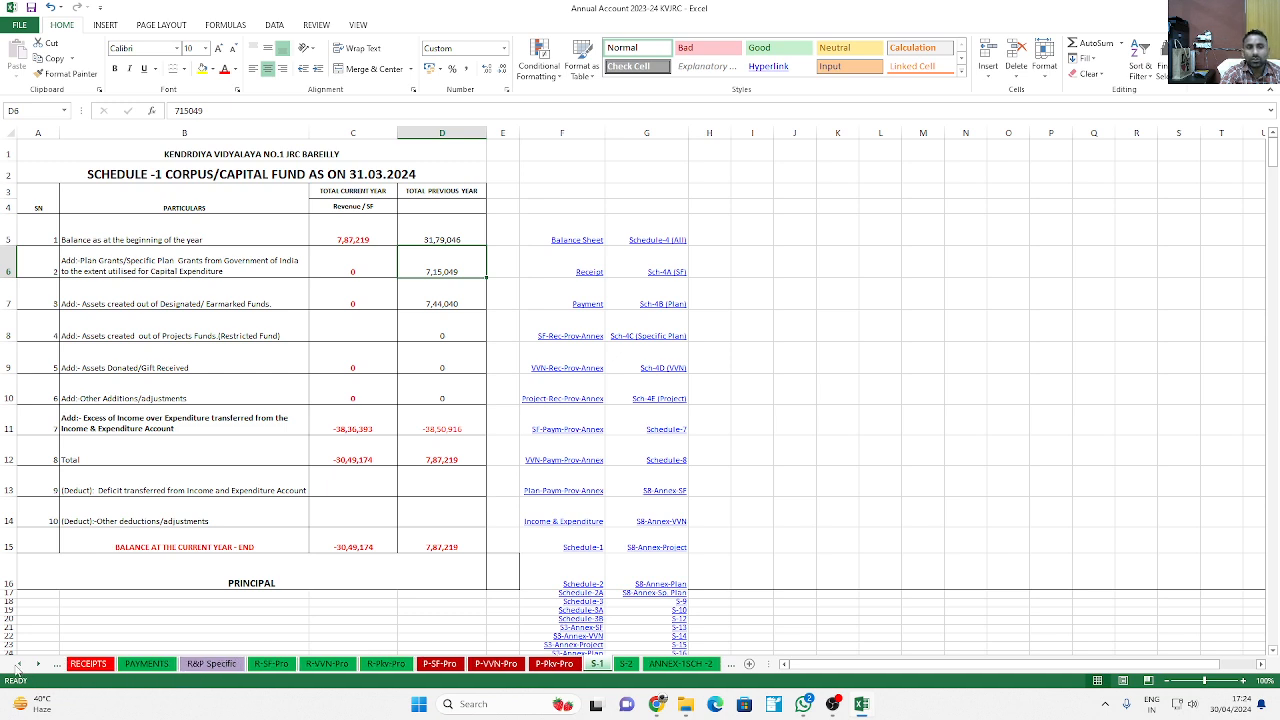
left_click(17, 665)
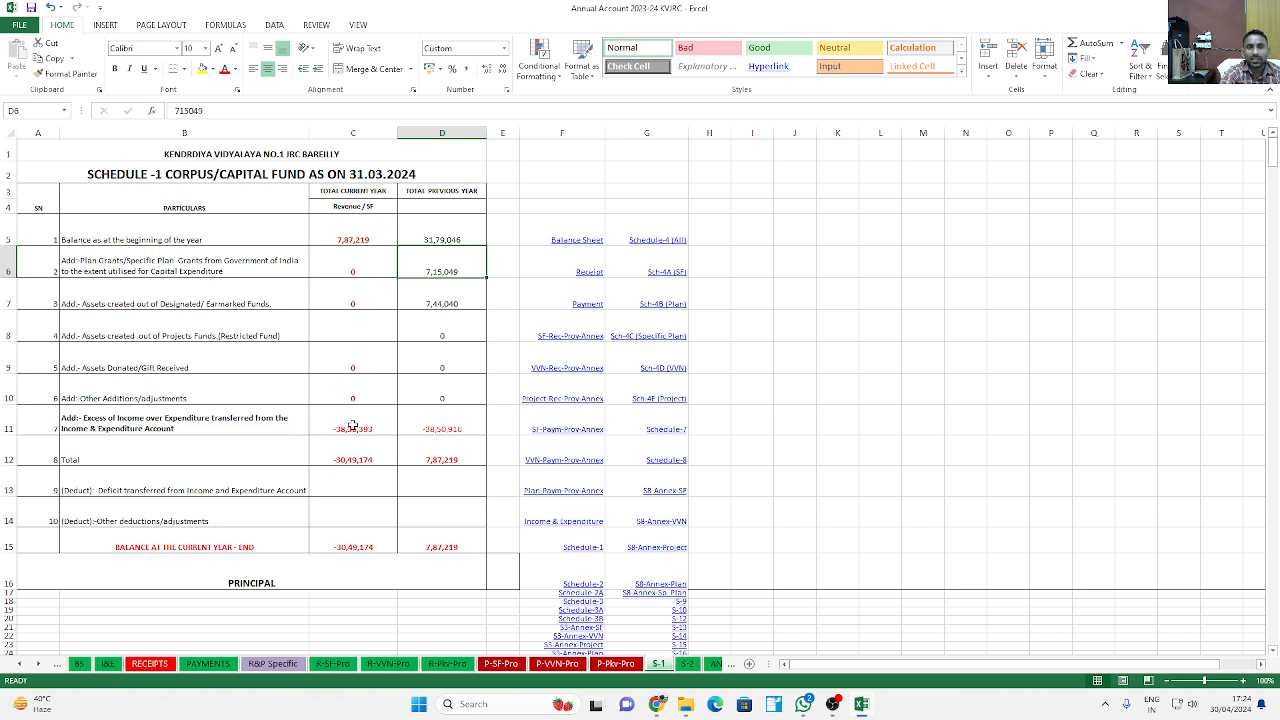
left_click(107, 664)
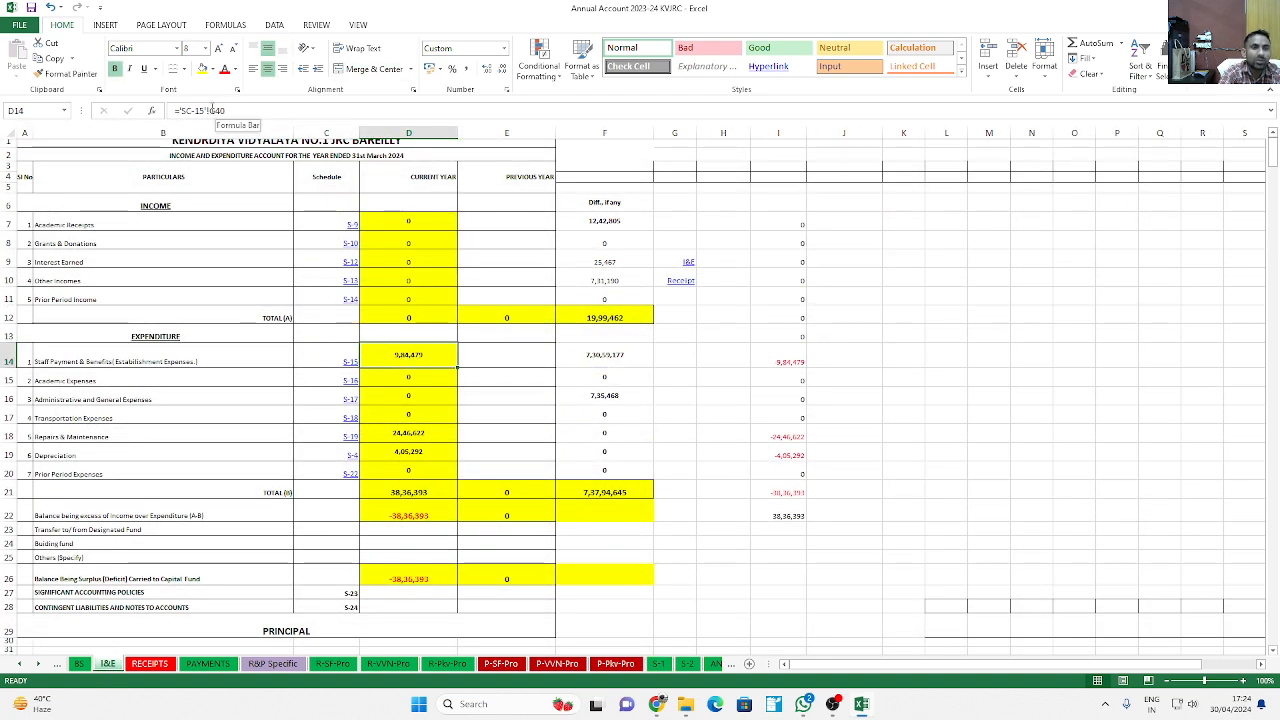
left_click(404, 433)
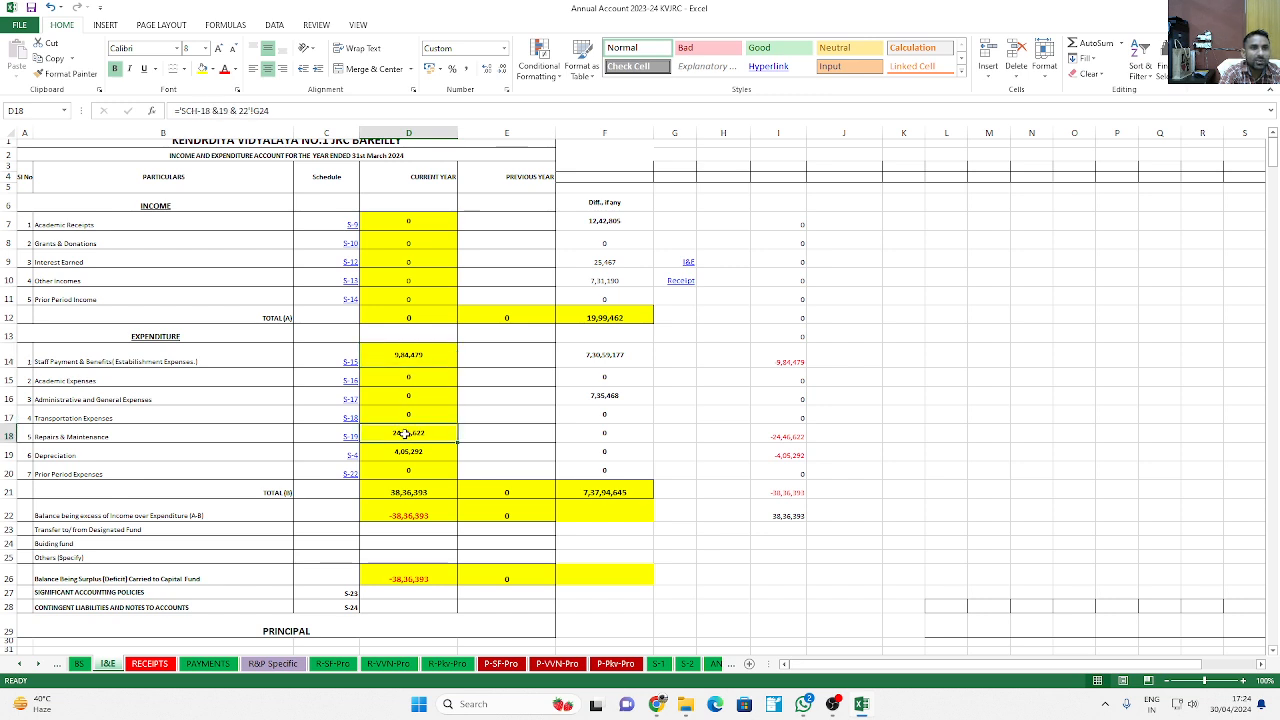
left_click(421, 452)
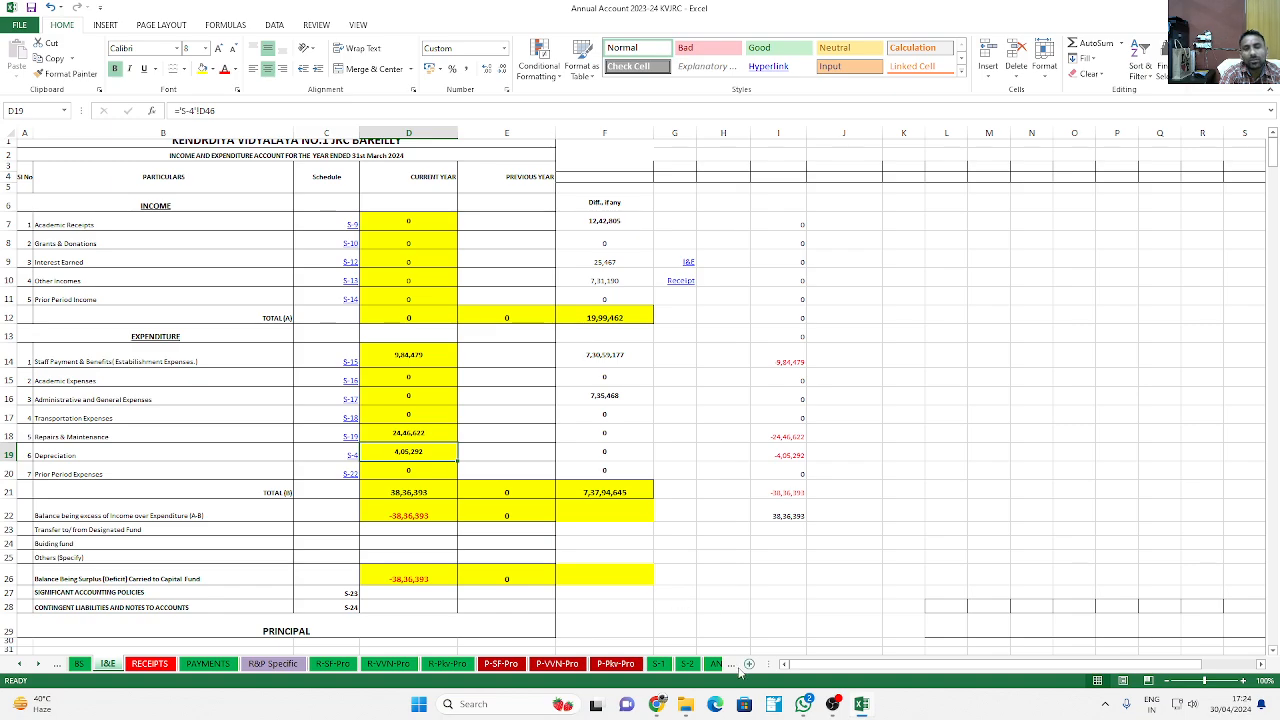
Open the S-4 sheet containing the consolidated Schedule 4 Fixed Assets
left_click(733, 669)
left_click(733, 669)
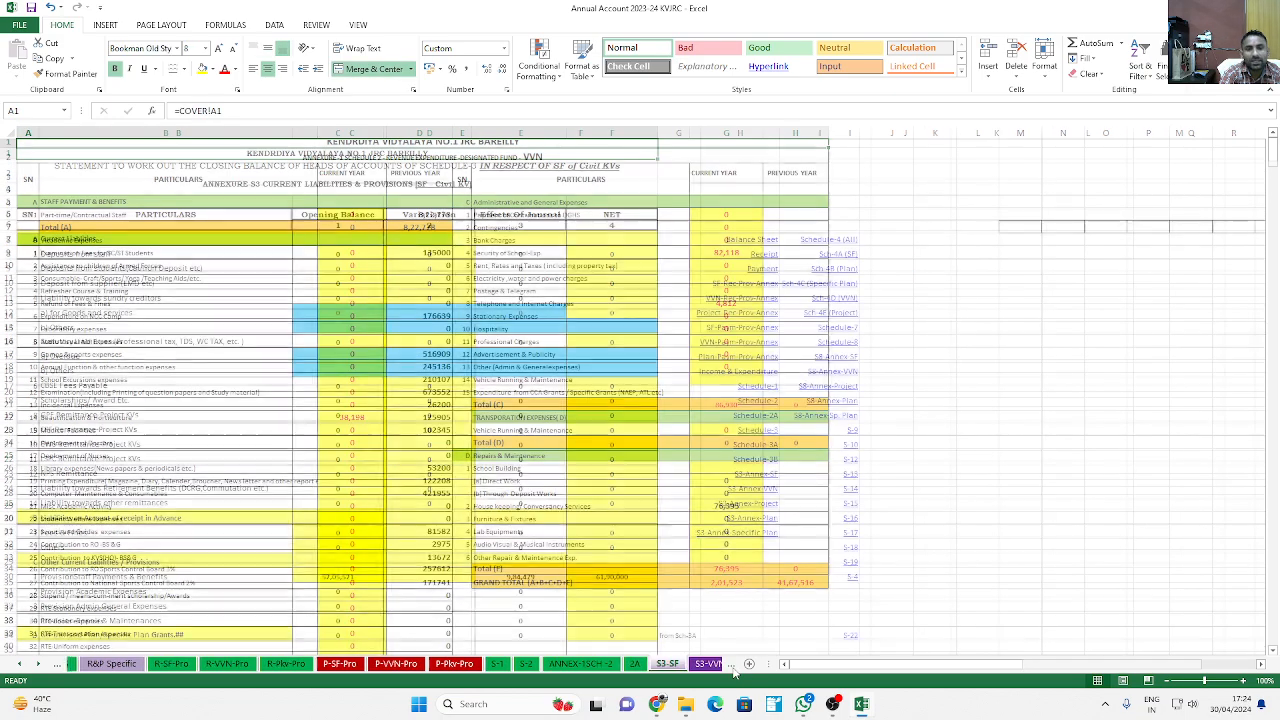
left_click(733, 669)
left_click(733, 669)
left_click(733, 668)
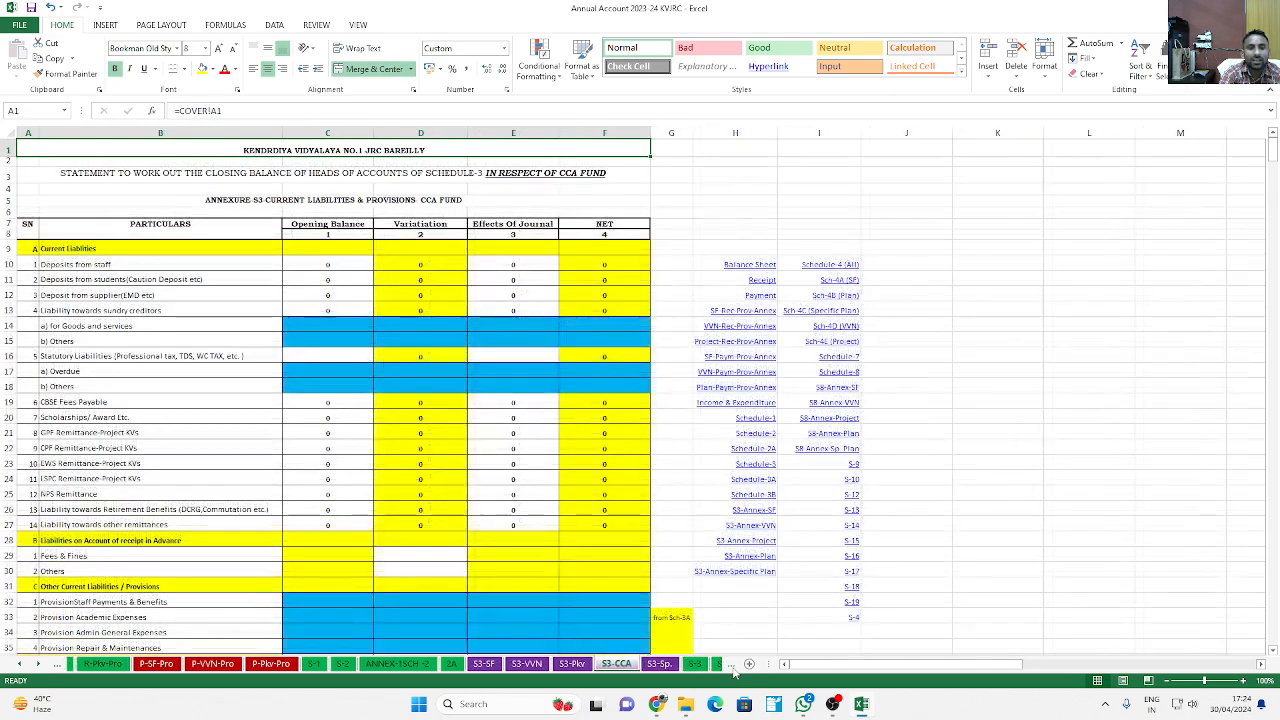
left_click(733, 669)
left_click(733, 669)
left_click(733, 669)
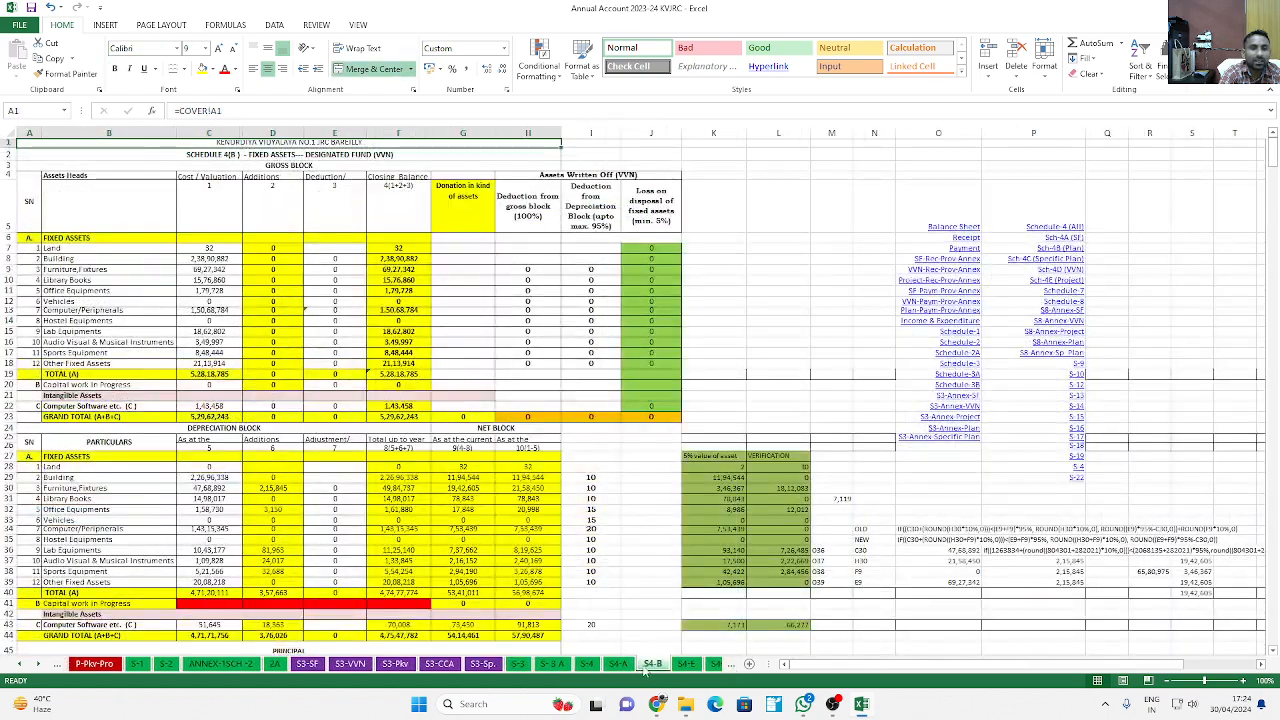
left_click(618, 666)
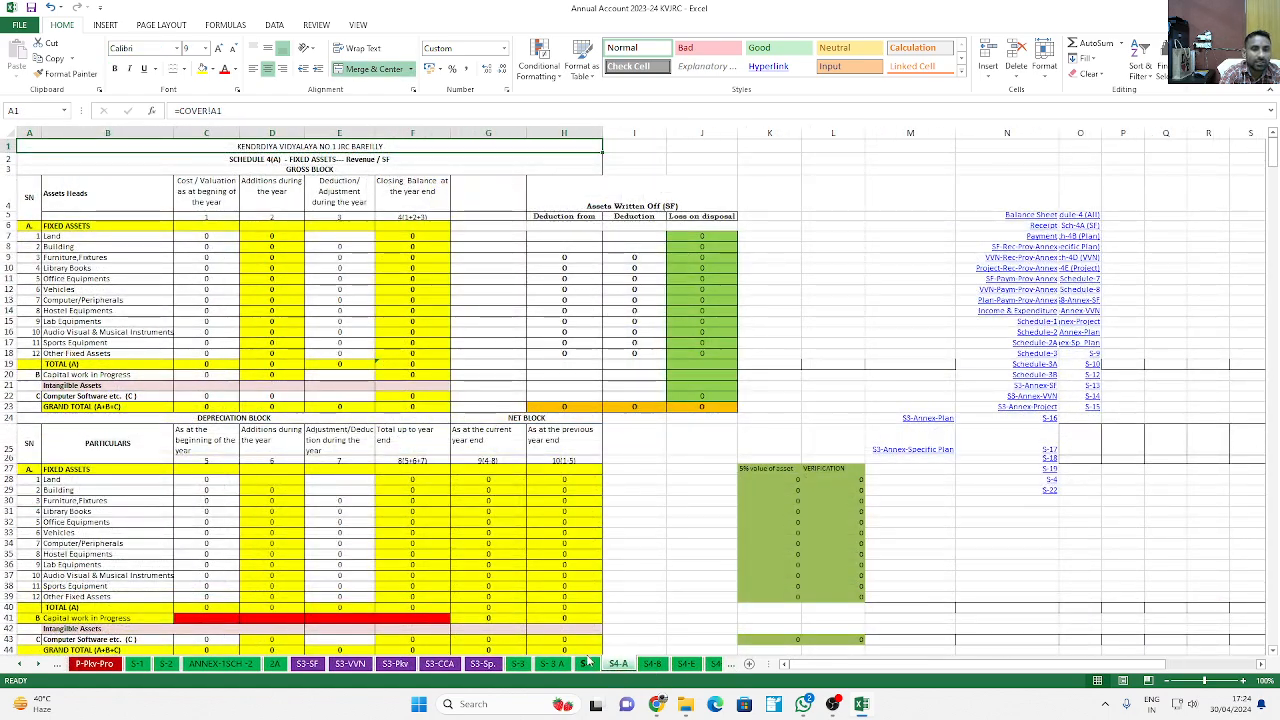
left_click(587, 664)
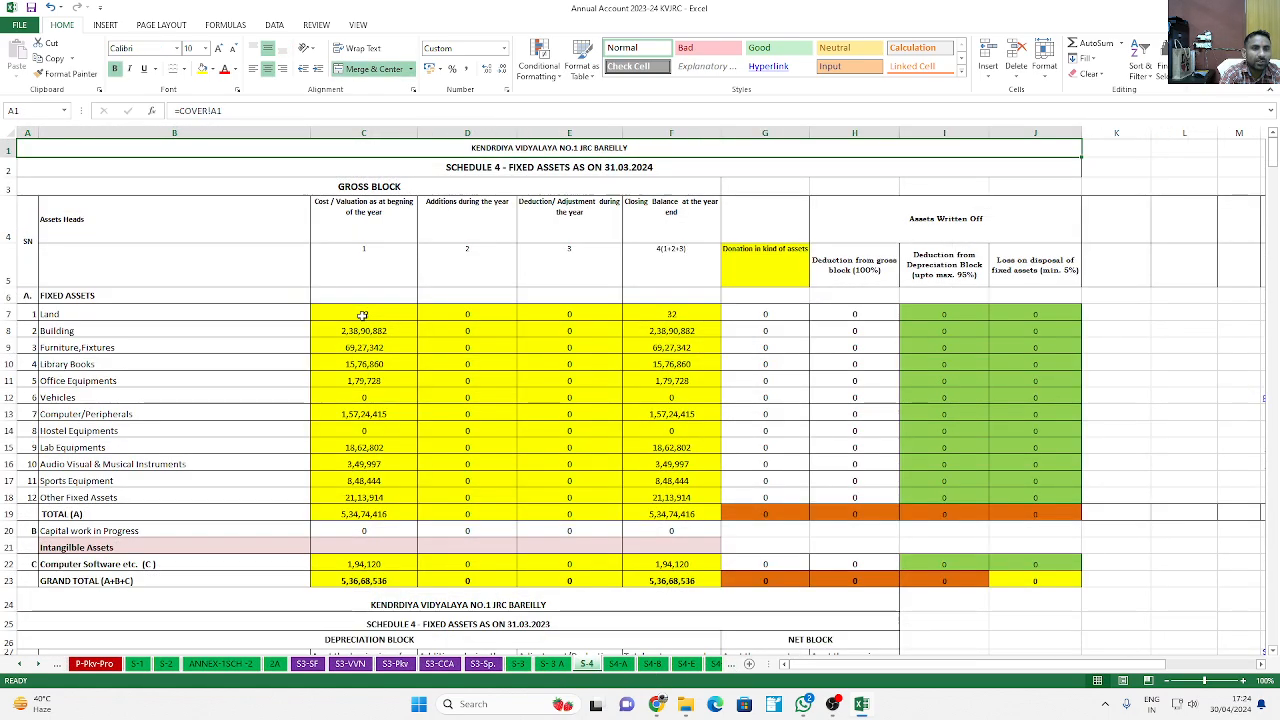
Clear the gross block's beginning-of-year costs on S-4 from Land through Total (A), and for Computer Software
left_click_drag(363, 314, 372, 512)
key("Delete")
left_click(350, 564)
key("Delete")
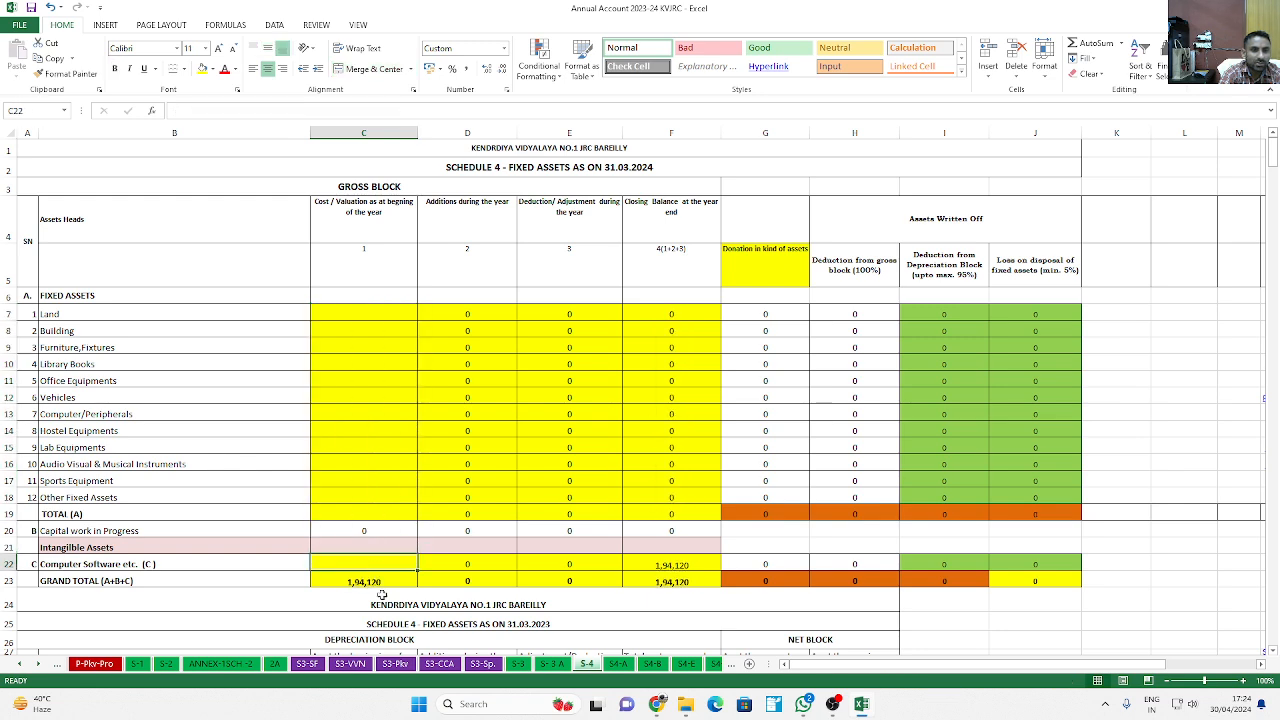
Clear the depreciation block's beginning-of-year values on S-4 from Building through Total (A), and for Computer Software
scroll(349, 356, "down", 6)
left_click_drag(349, 356, 365, 540)
key("Delete")
left_click(400, 592)
key("Delete")
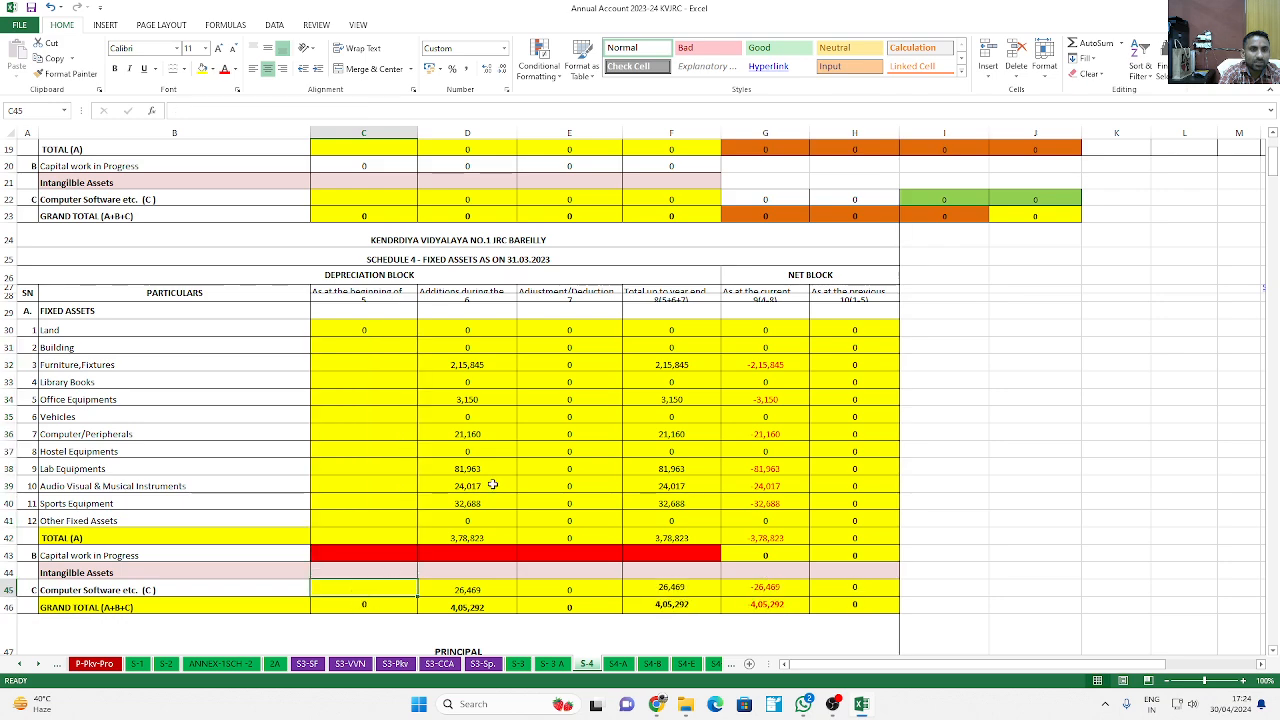
Check the S-4 fixed asset blocks and the PAYMENTS sheet for entries still left to clear
scroll(487, 400, "up", 4)
scroll(467, 478, "down", 3)
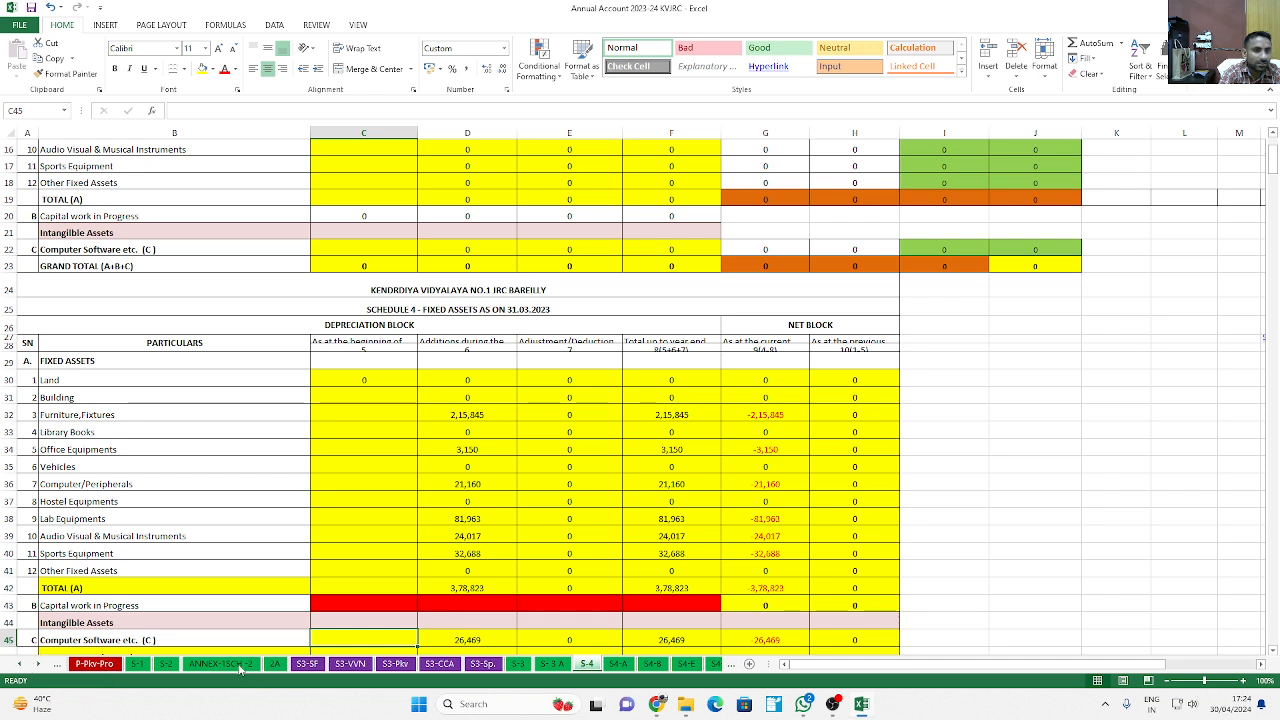
left_click(20, 665)
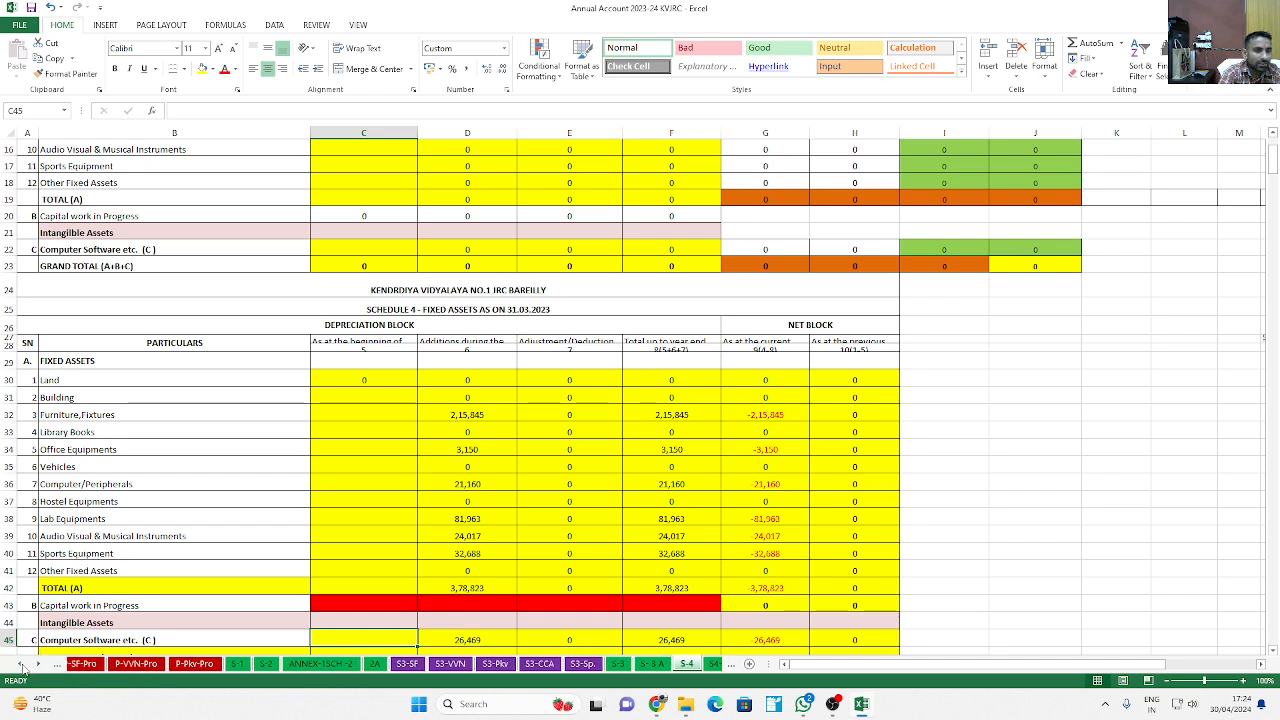
left_click(20, 665)
left_click(20, 665)
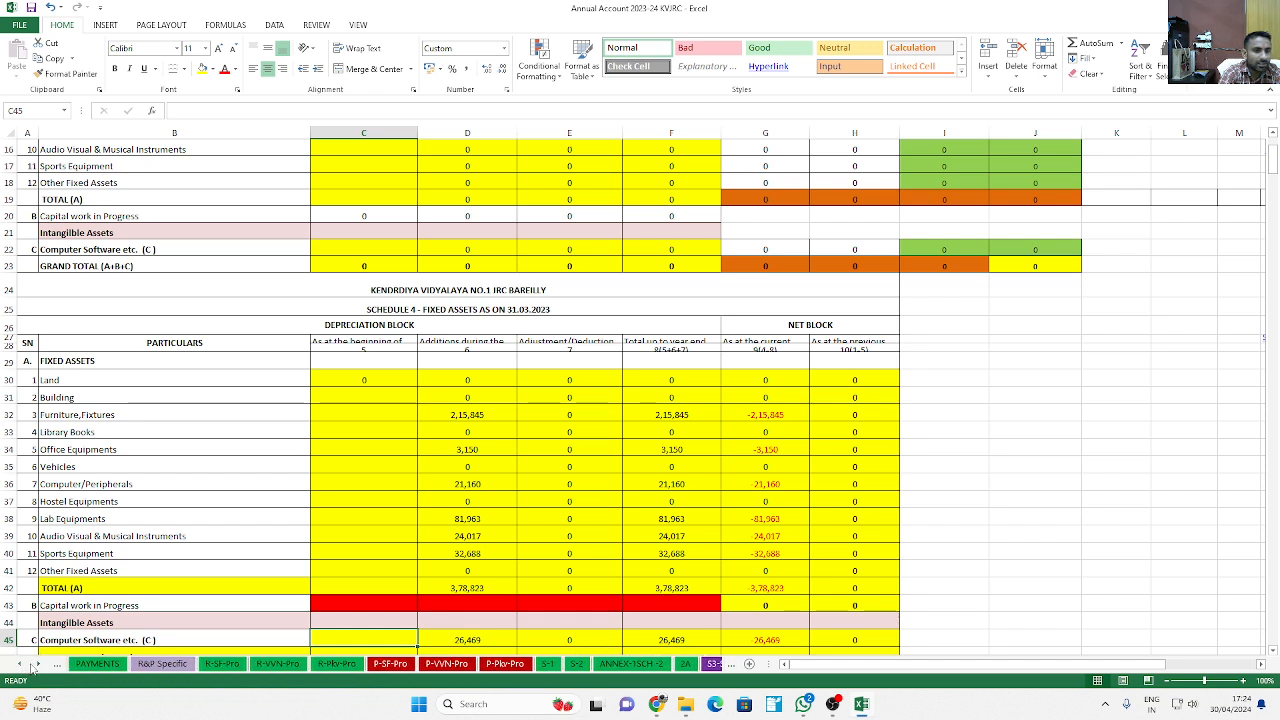
left_click(97, 664)
scroll(347, 470, "down", 15)
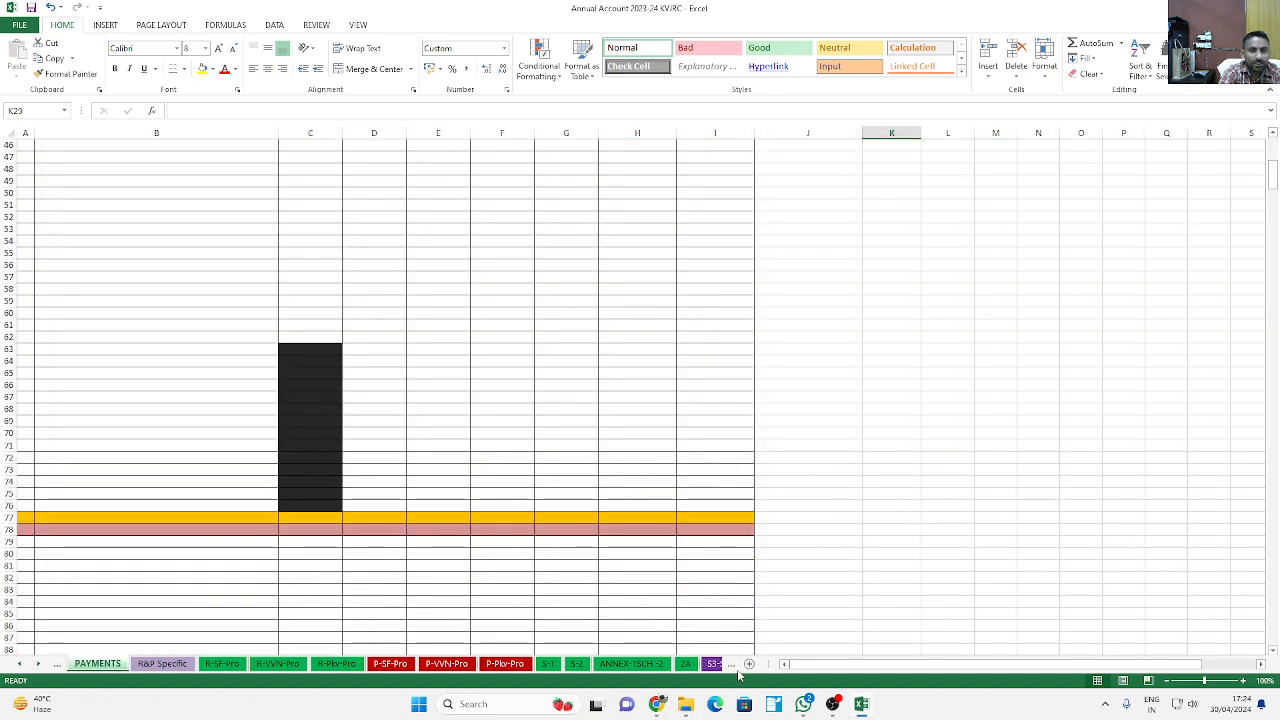
Return to S-4 and trace the source formula of the Furniture, Fixtures depreciation addition
left_click(732, 665)
left_click(732, 665)
left_click(732, 665)
left_click(732, 665)
left_click(732, 665)
left_click(732, 665)
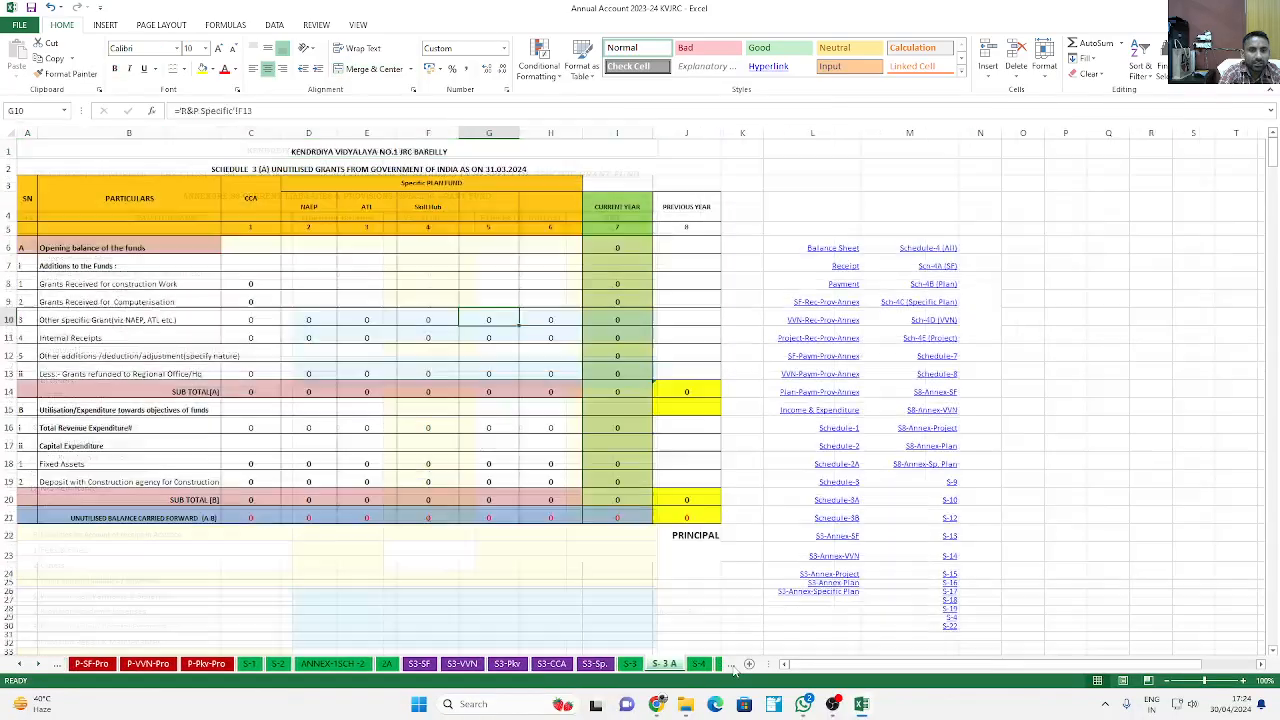
left_click(732, 665)
left_click(468, 414)
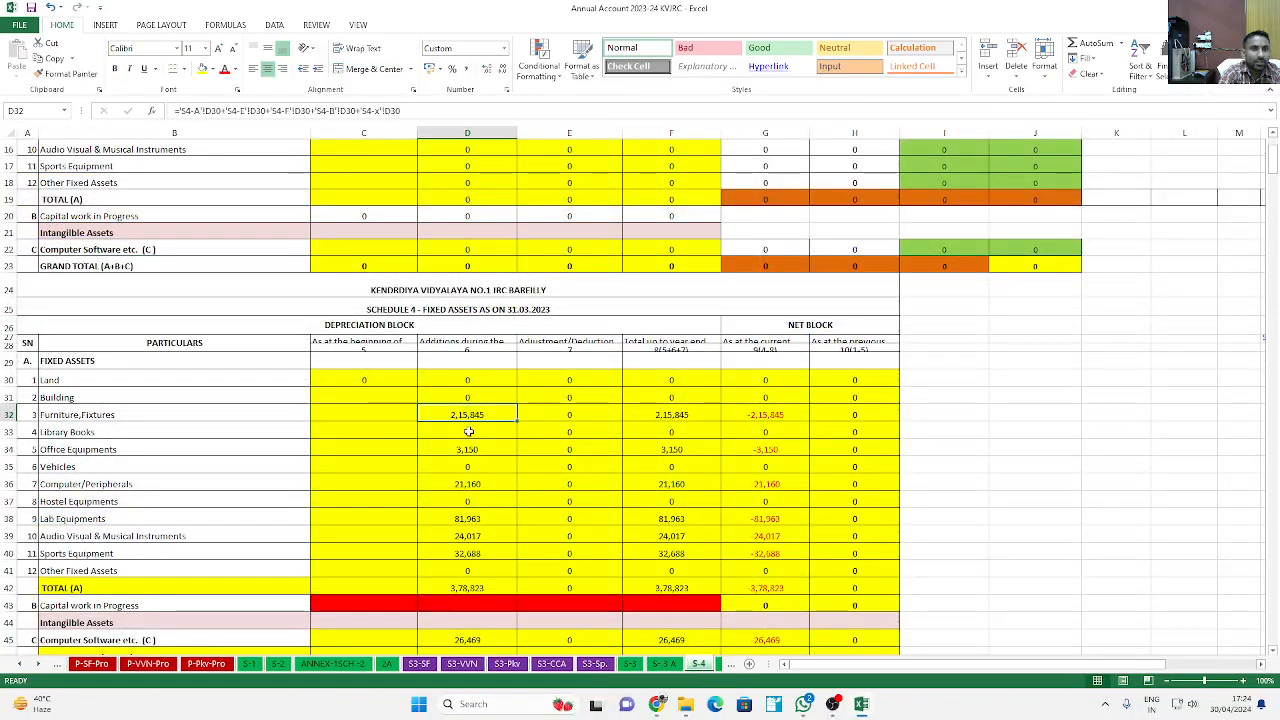
On S4-B, clear the gross block's beginning-of-year costs from Land through Other Fixed Assets, and for Computer Software
left_click(716, 667)
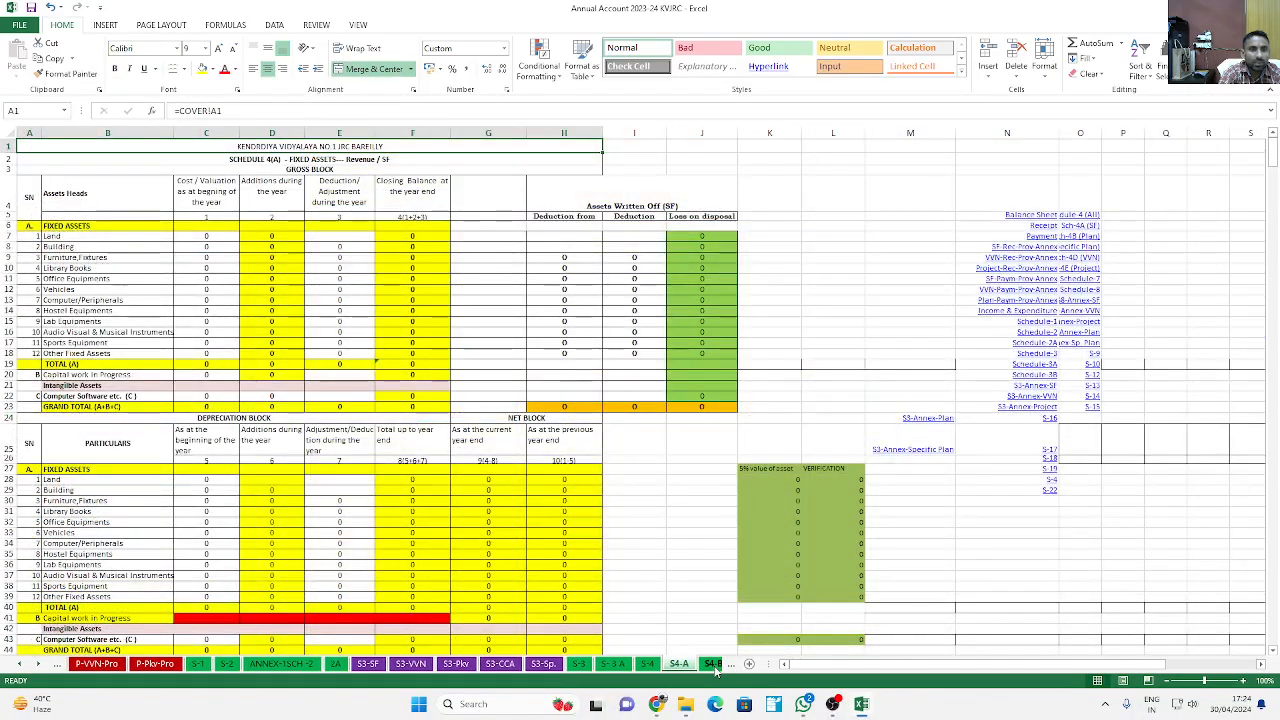
left_click(714, 666)
left_click_drag(208, 248, 208, 364)
key("Delete")
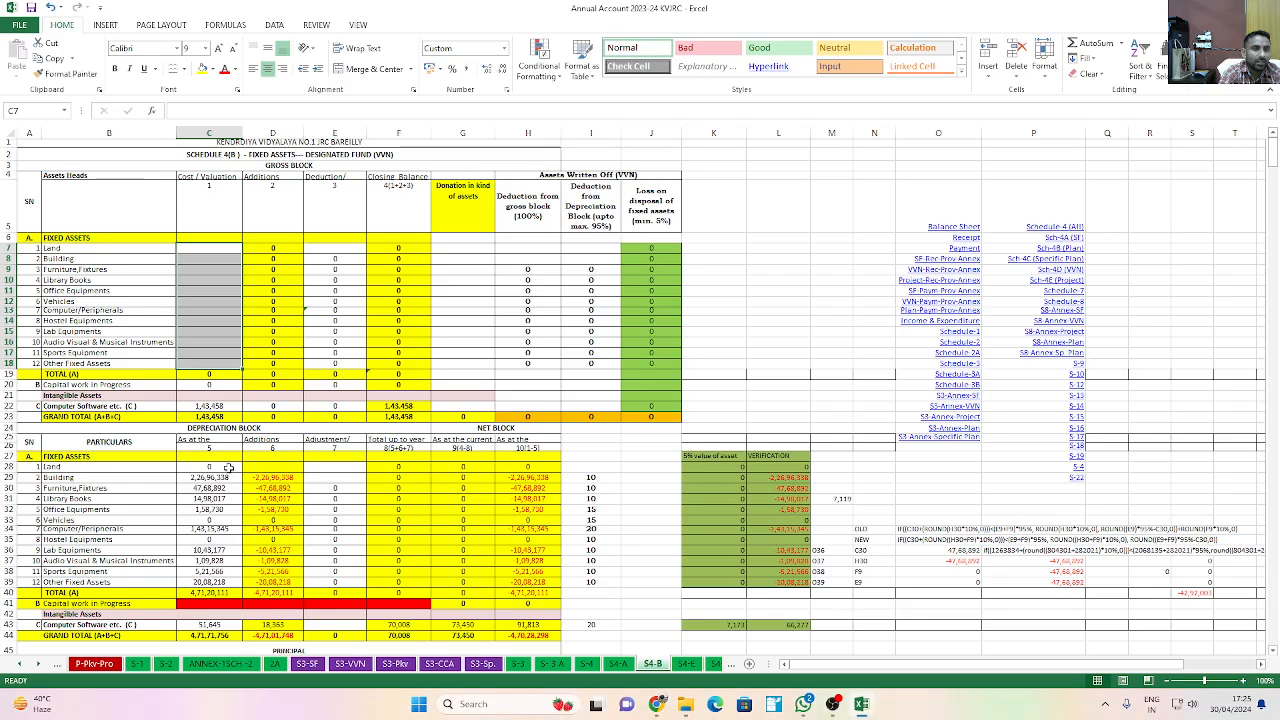
left_click(224, 406)
key("Delete")
Clear the depreciation block's beginning-of-year values on S4-B from Building through Other Fixed Assets, and for Computer Software
left_click_drag(230, 478, 226, 580)
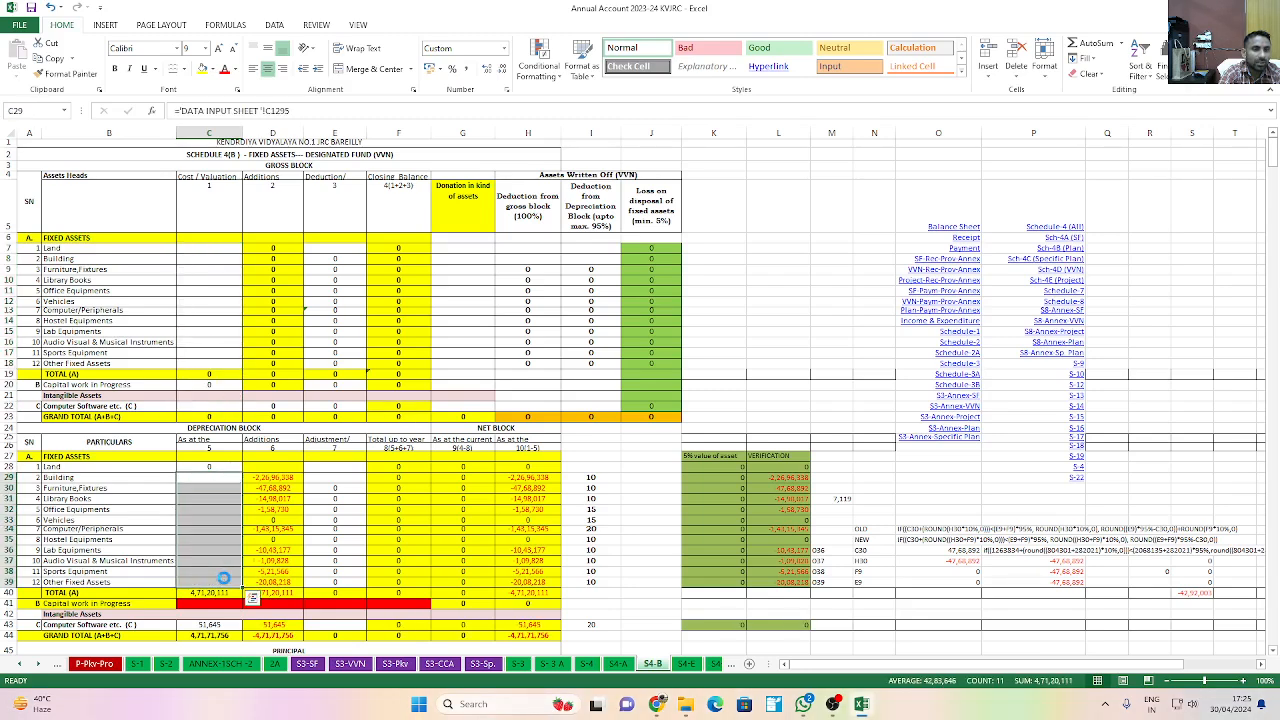
key("Delete")
left_click(208, 624)
key("Delete")
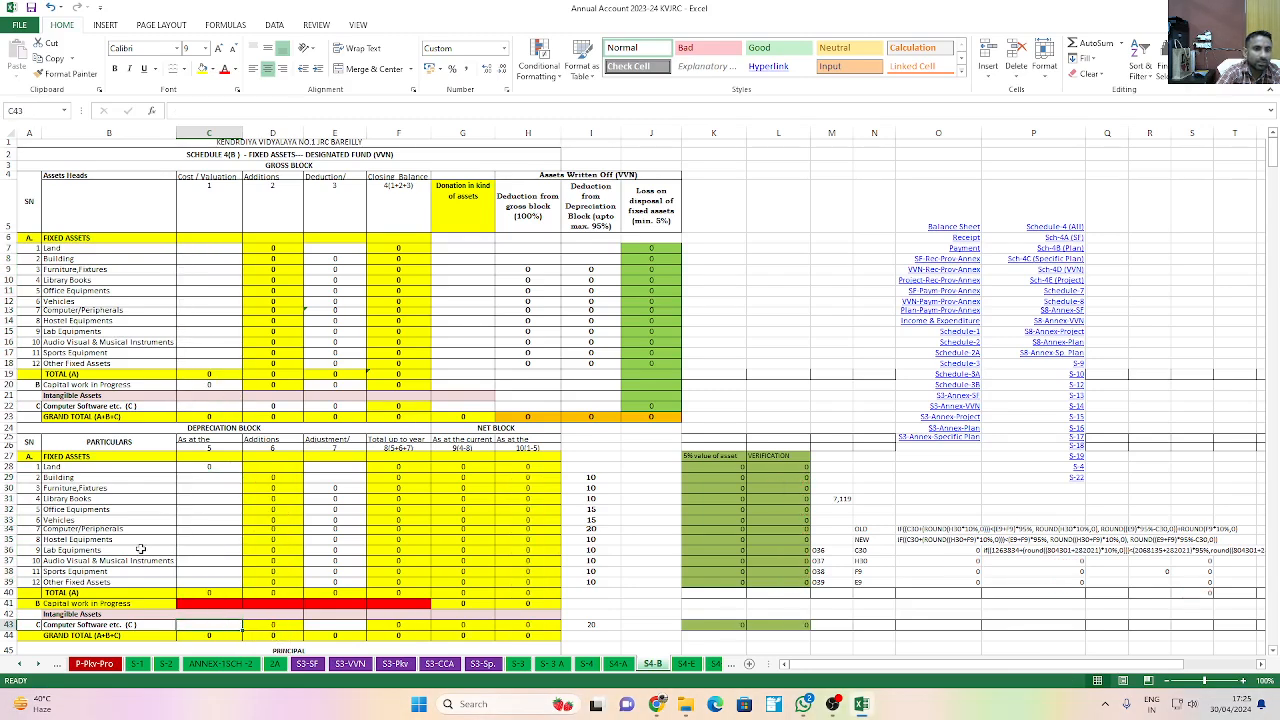
On S4-E, clear the gross block's beginning-of-year costs for Vehicles, Total (A) and Computer Software
left_click(686, 664)
left_click(205, 260)
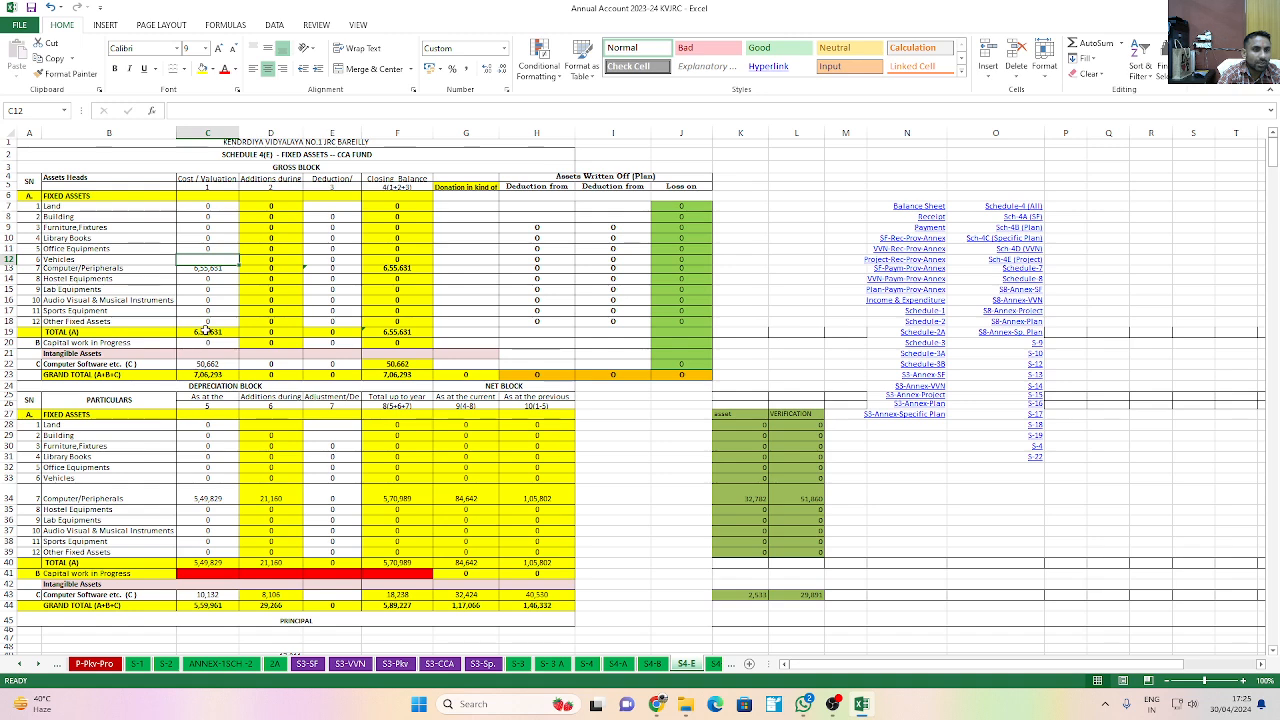
key("Down")
key("Down")
key("Down")
key("Down")
key("Down")
key("Down")
key("Down")
key("Down")
key("Down")
key("Down")
key("Delete")
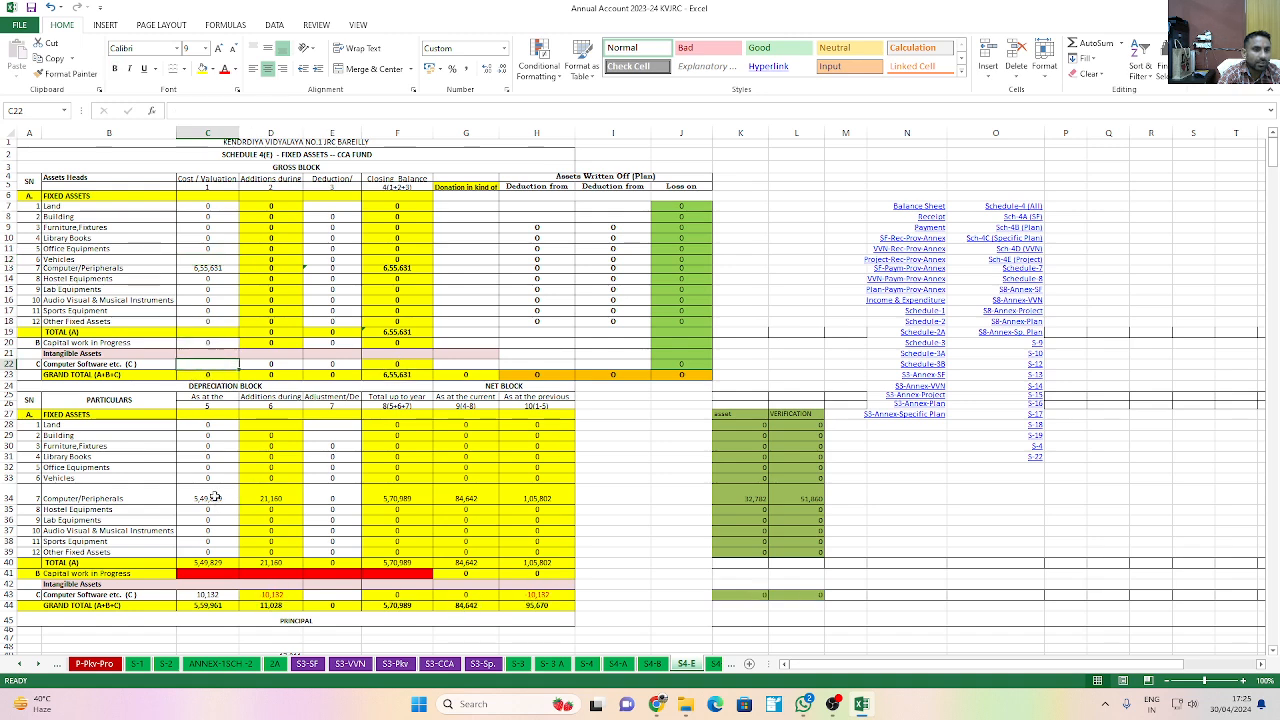
Clear the beginning-of-year depreciation of Computer/Peripherals and Computer Software on S4-E
left_click(213, 496)
key("Delete")
left_click(215, 596)
key("Delete")
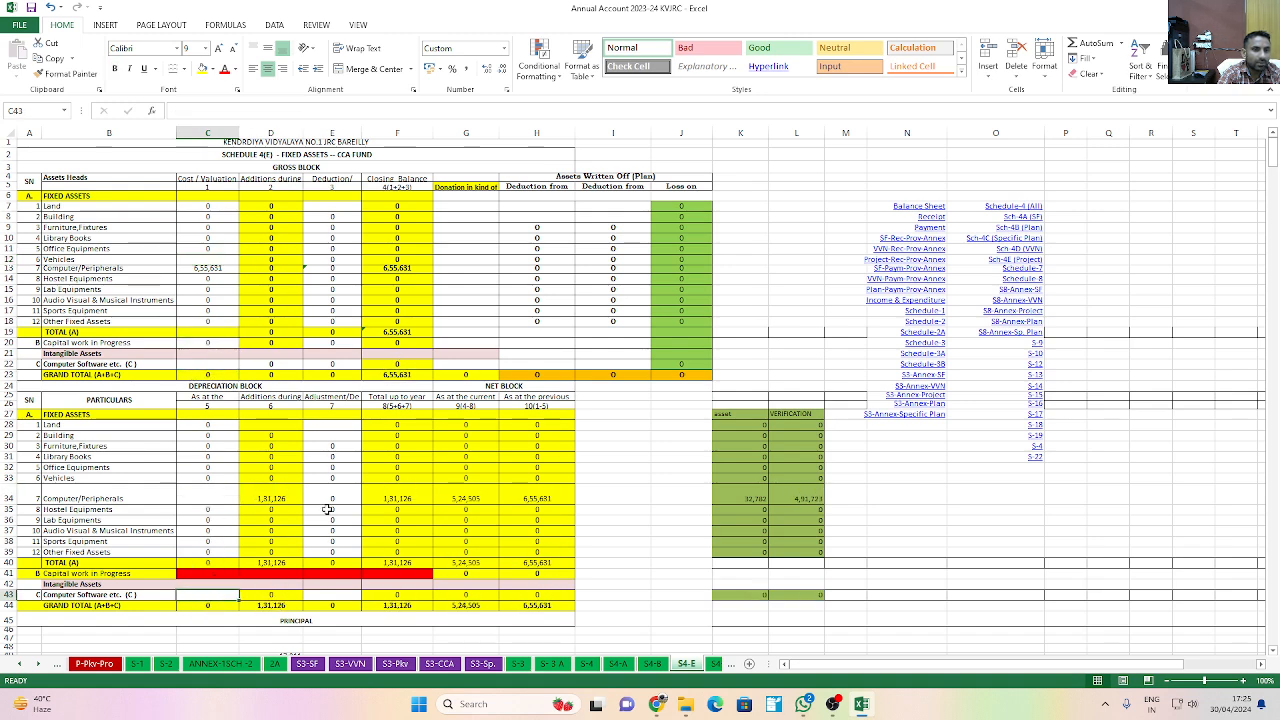
Clear the gross block's beginning-of-year cost for Computer/Peripherals on S4-E
left_click(210, 260)
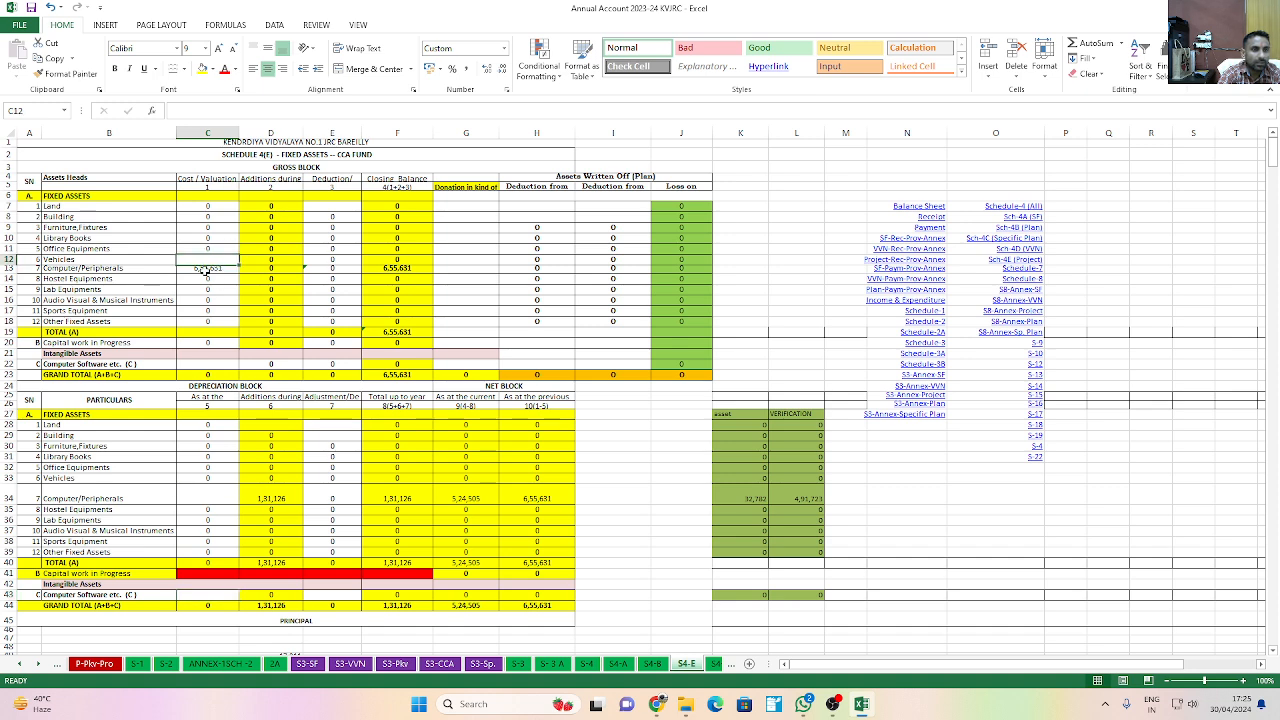
left_click(210, 269)
key("Delete")
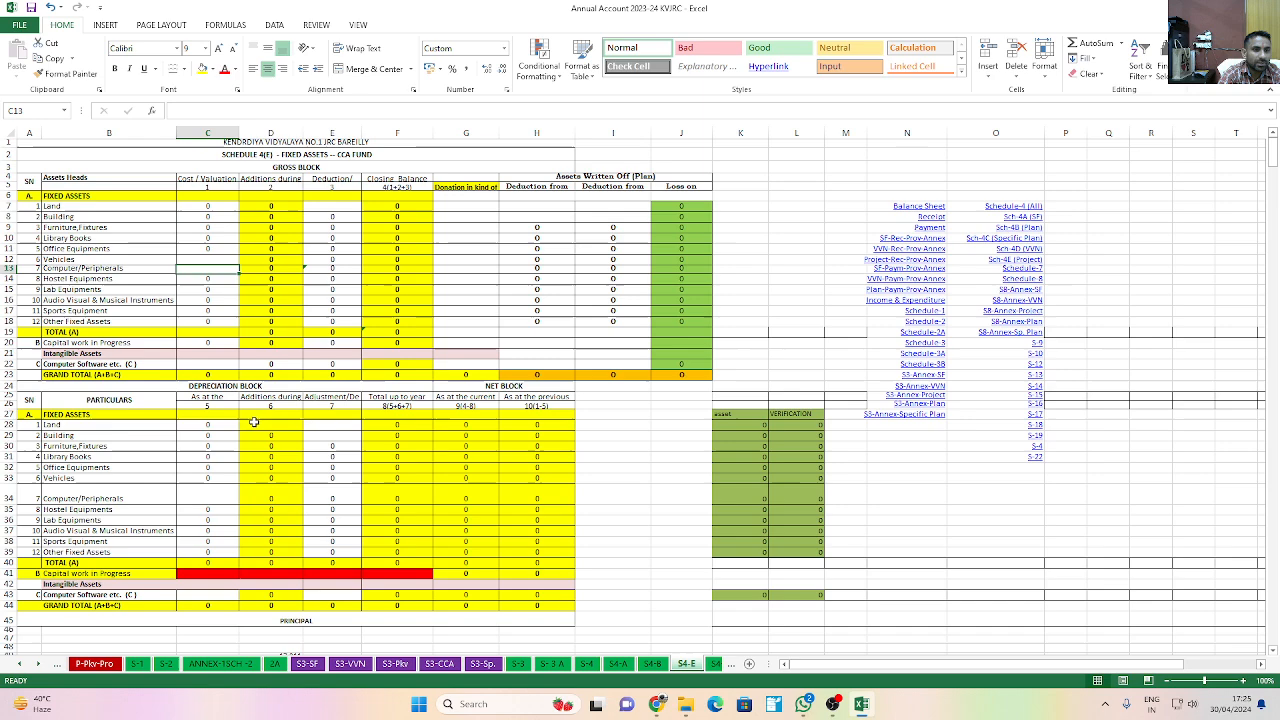
Review the sheets from S4-x through the Schedule 8 annexures to SCH 12 &13 & 14 for leftover amounts
left_click(728, 665)
left_click(700, 665)
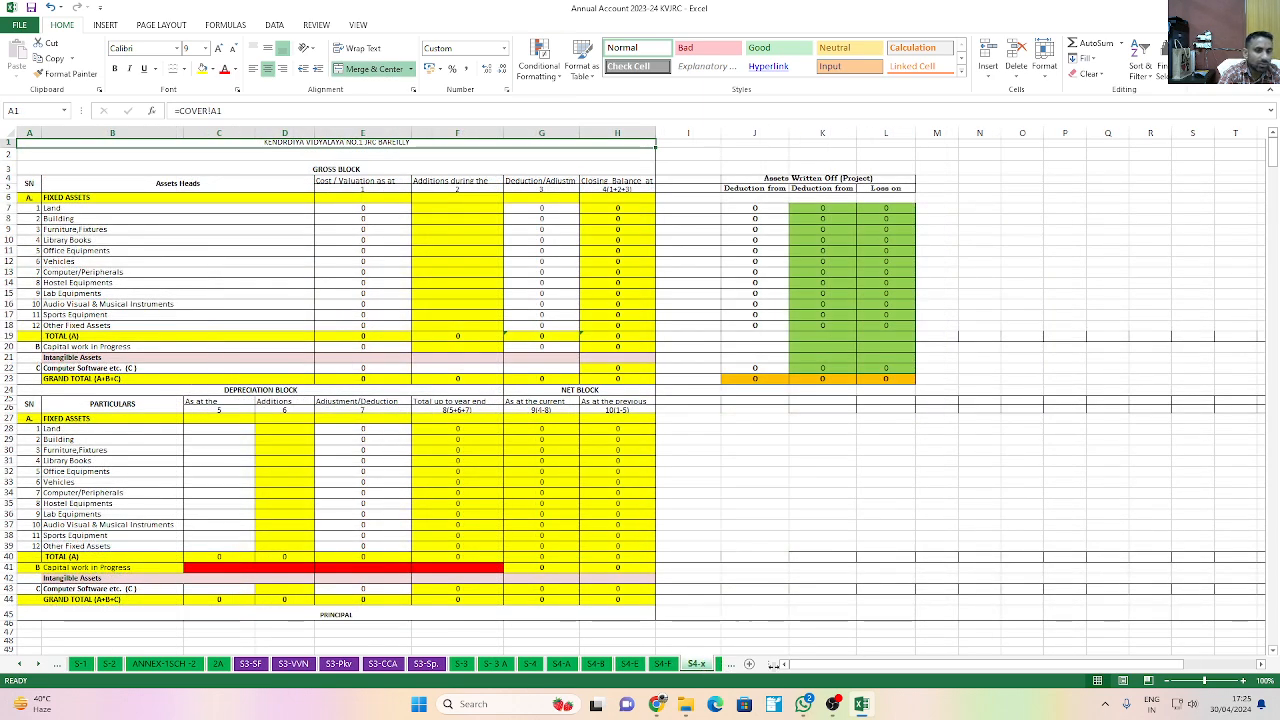
left_click(735, 664)
left_click(735, 665)
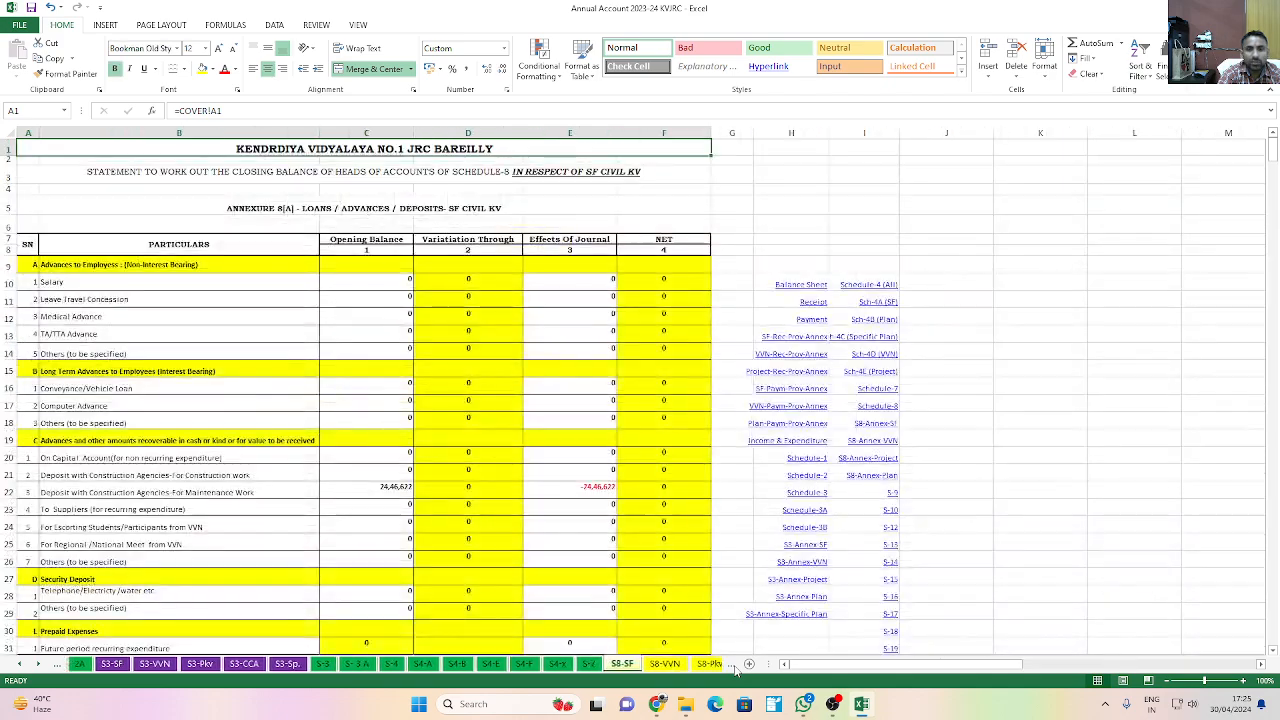
left_click(734, 665)
left_click(734, 665)
left_click(734, 665)
left_click(735, 665)
left_click(735, 665)
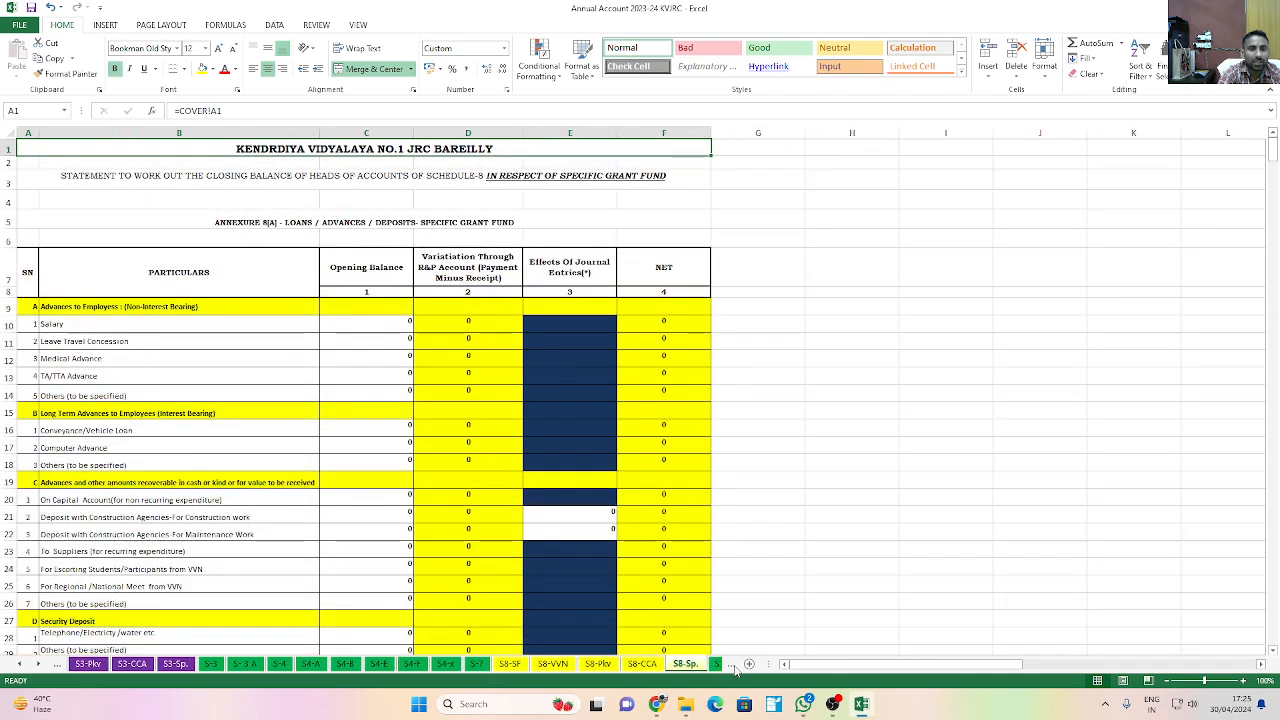
left_click(735, 665)
left_click(735, 665)
left_click(735, 666)
left_click(735, 666)
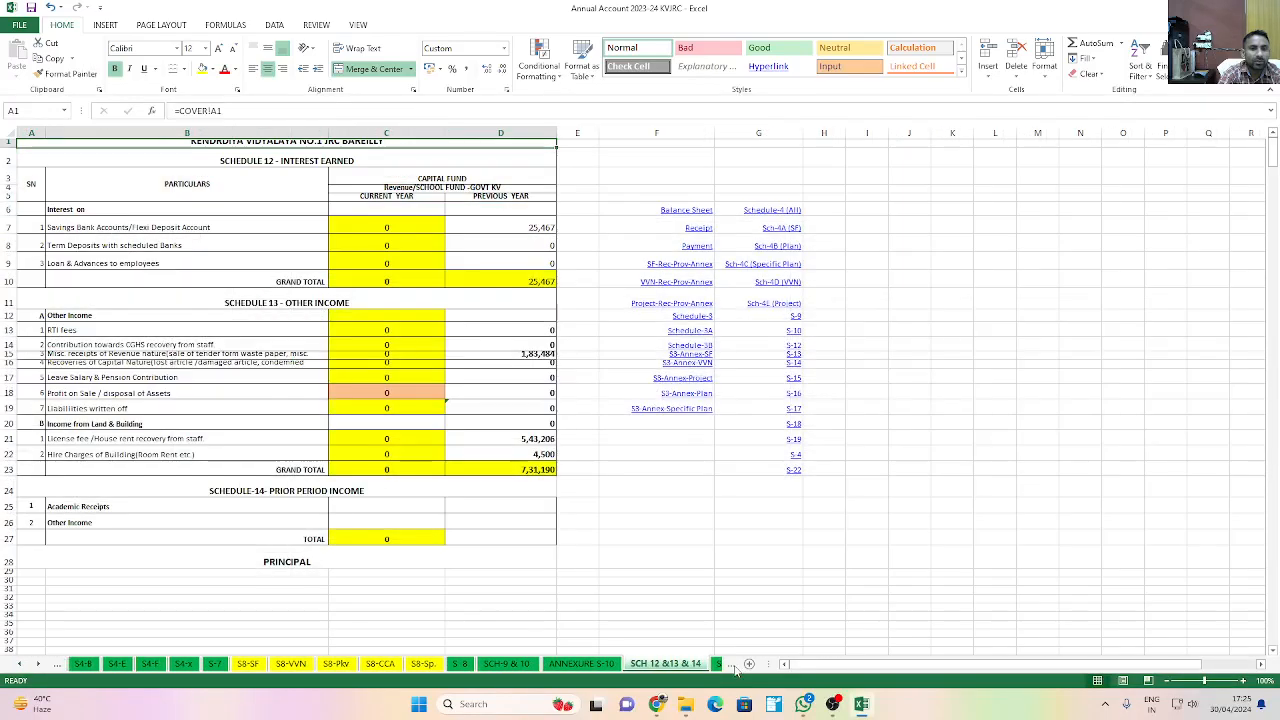
On SC-15, clear the SF revenue amount for Basic Pay and check the remaining heads
left_click(735, 666)
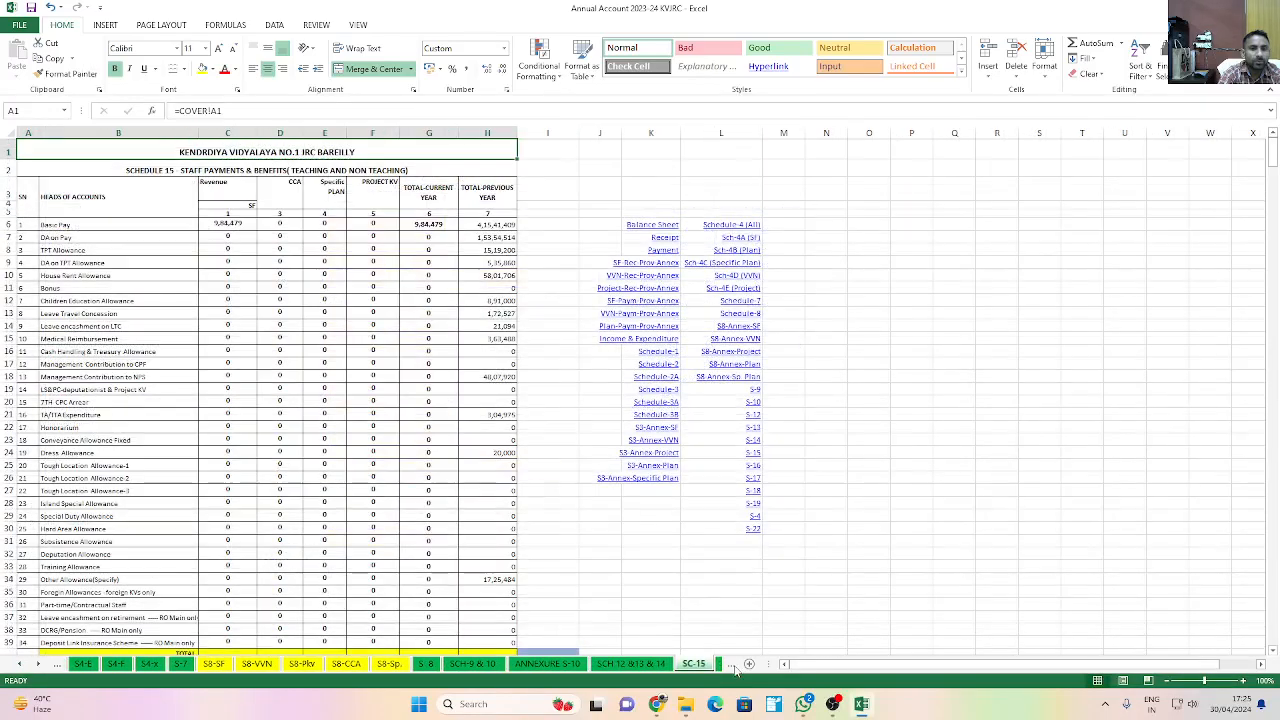
left_click(238, 225)
key("Delete")
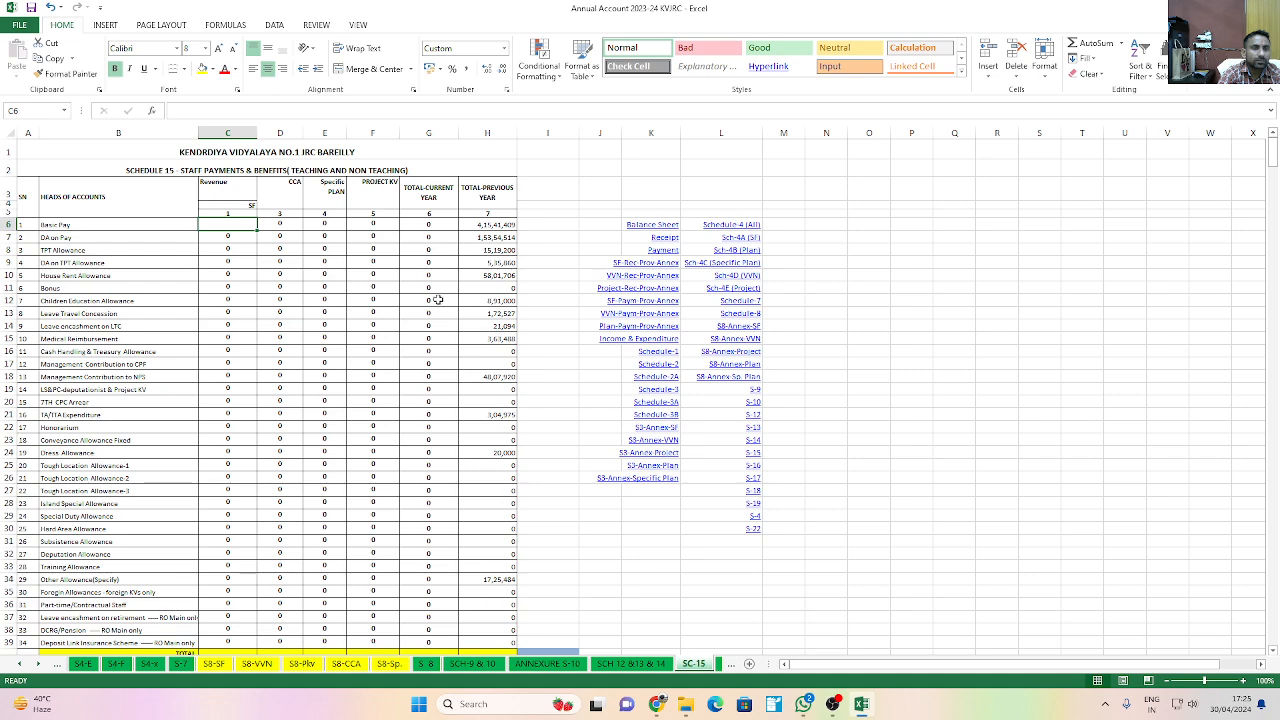
scroll(437, 299, "down", 3)
scroll(463, 323, "up", 3)
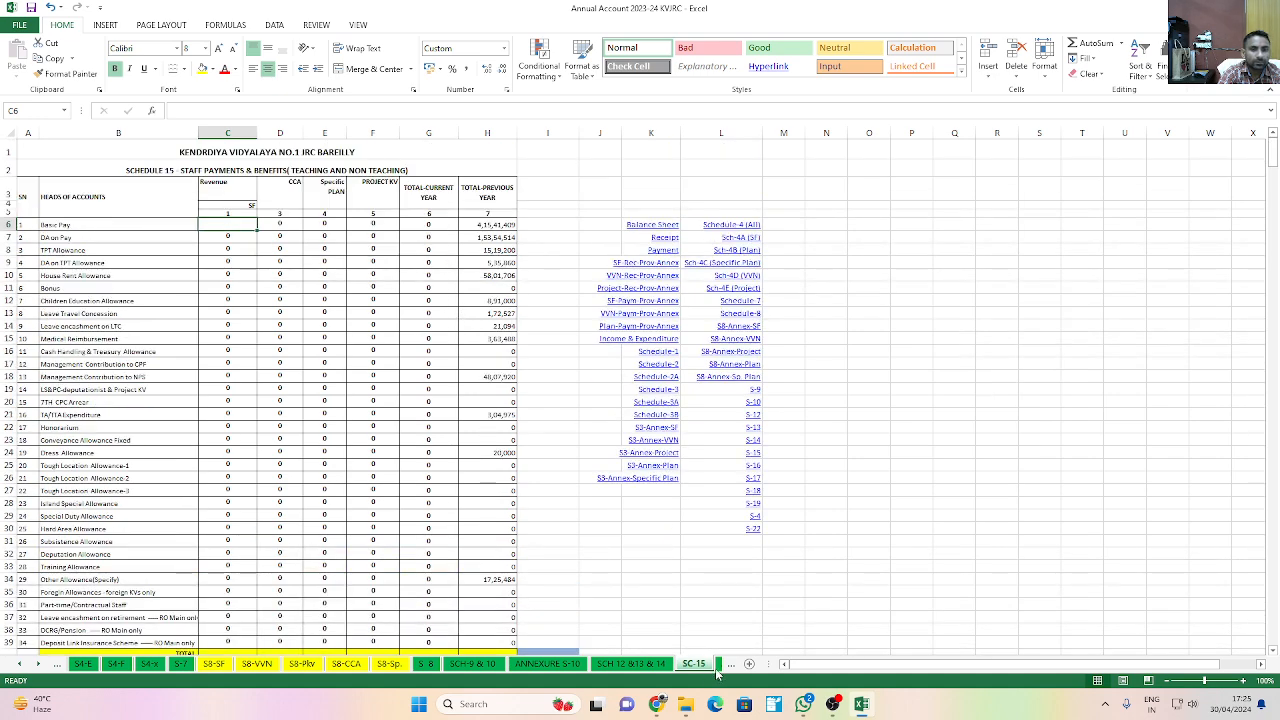
On ANNEX-1 SCH-15, clear all SF revenue amounts of the teaching staff payments
left_click(725, 666)
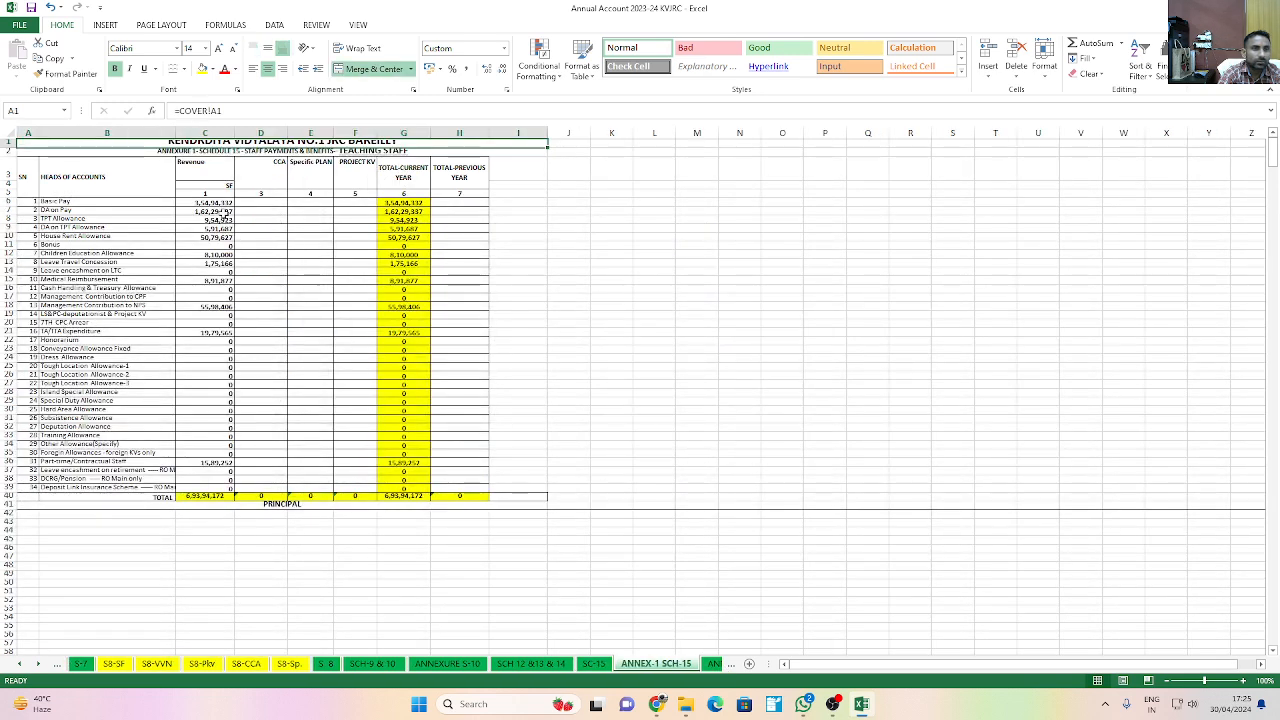
left_click_drag(205, 201, 206, 488)
key("Delete")
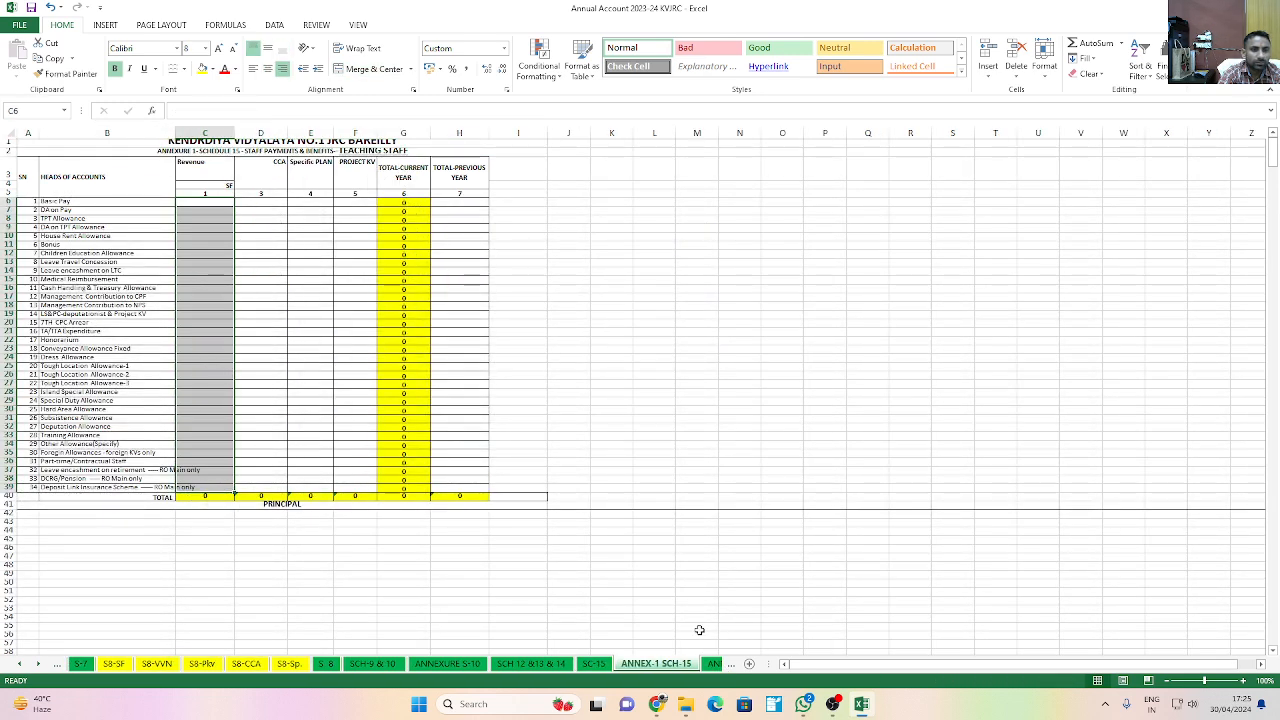
On ANNEX -2 SCH-15, clear all SF revenue amounts of the non-teaching staff payments
left_click(714, 664)
left_click_drag(205, 201, 222, 487)
key("Delete")
left_click(679, 635)
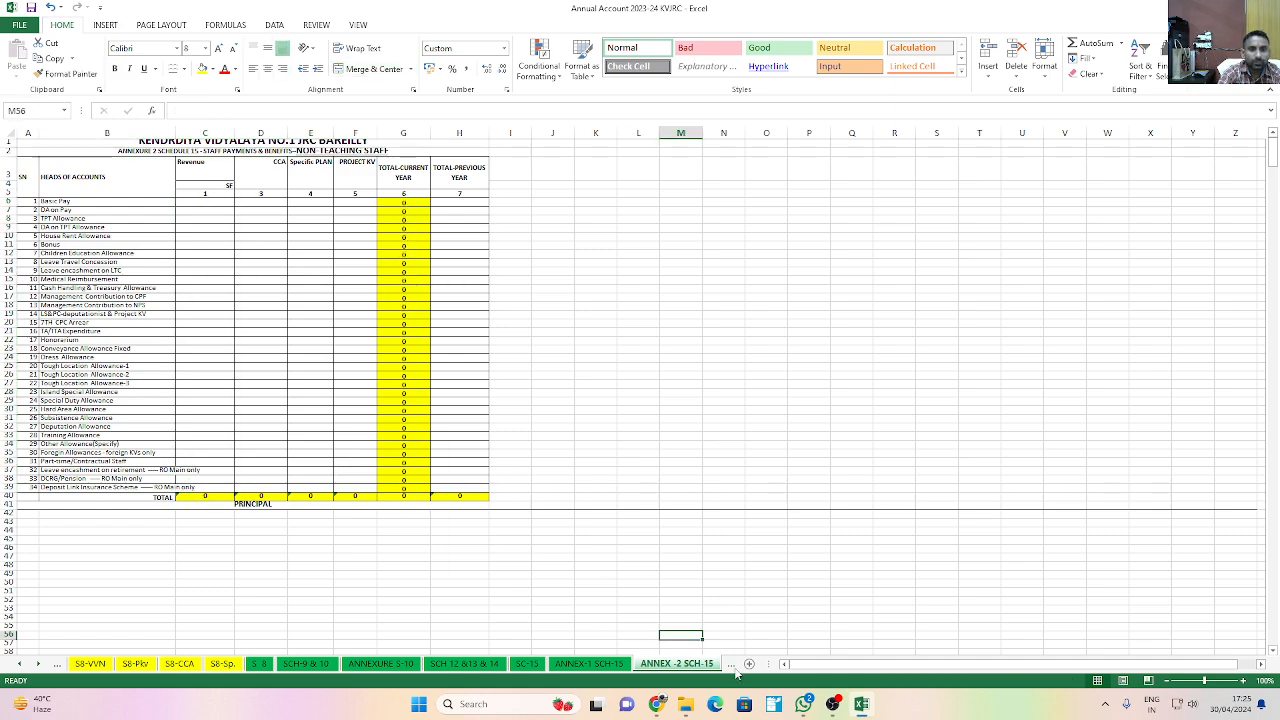
Trace the source formula of the Schedule 19 SF amount for Through Deposit Works on SCH-18 &19 & 22
left_click(730, 665)
left_click(727, 668)
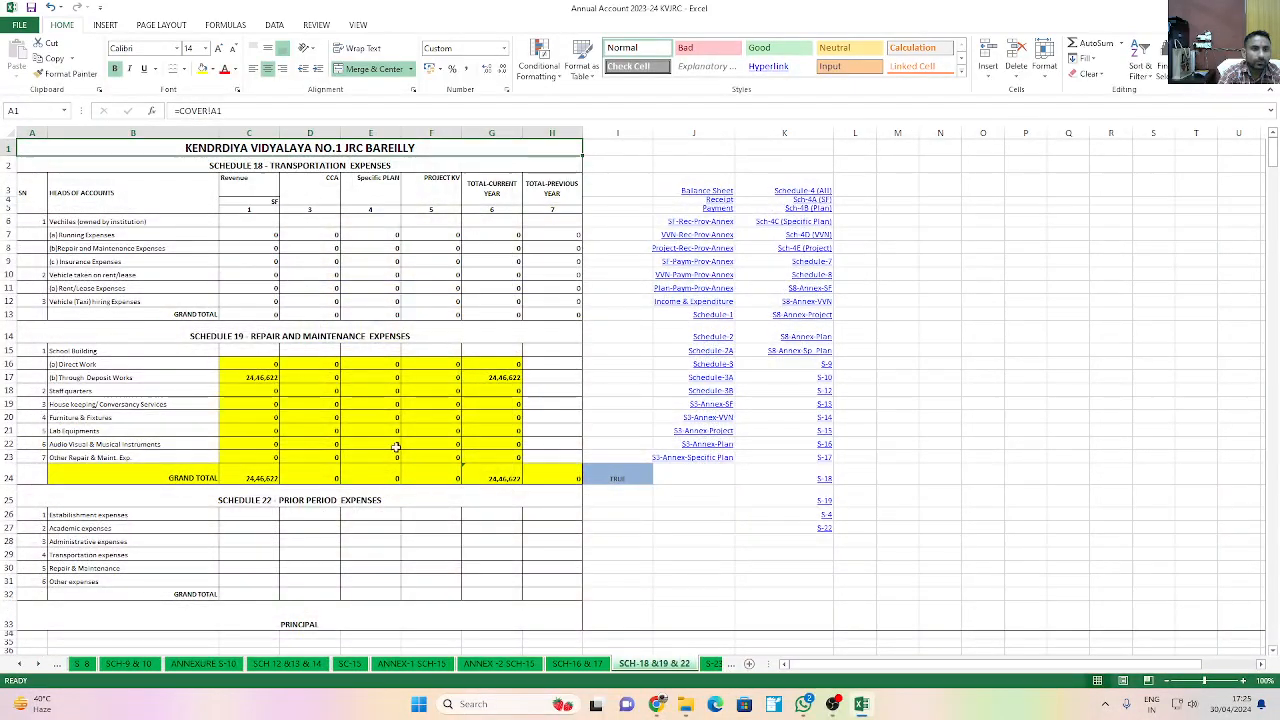
left_click(268, 377)
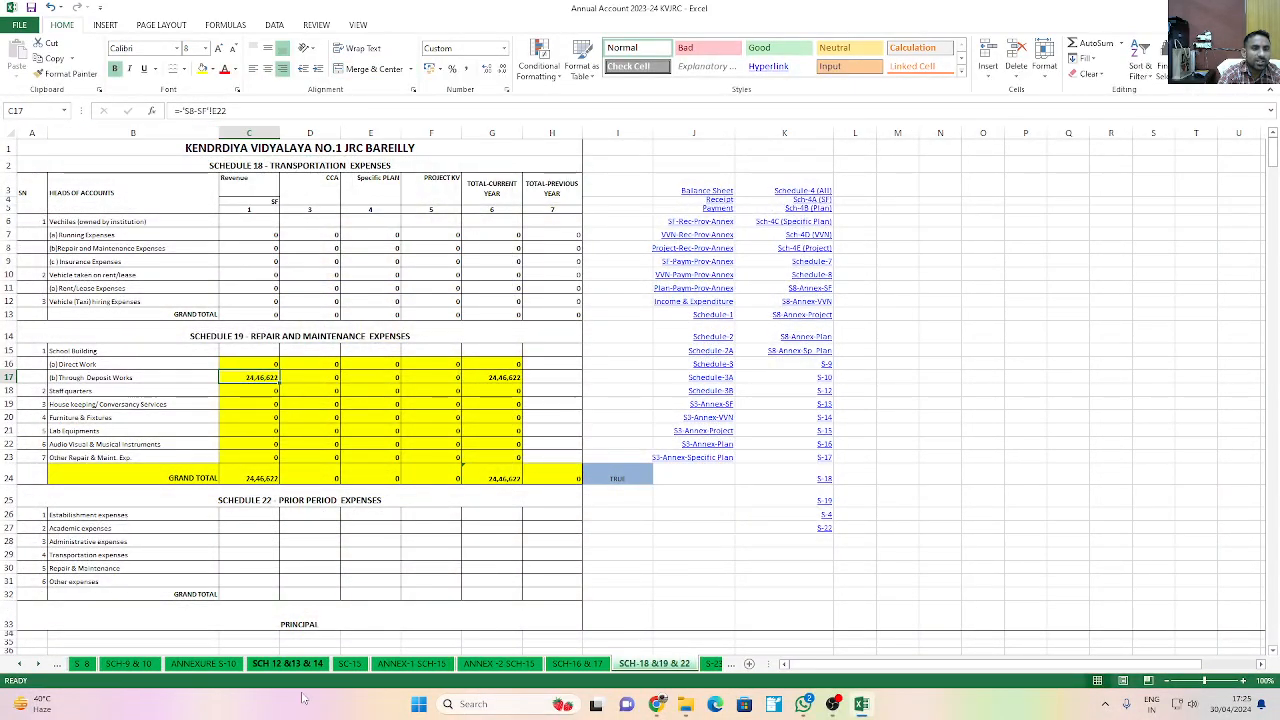
On S8-SF, clear the opening balance and journal effect of the construction agencies deposit for maintenance work
left_click(22, 664)
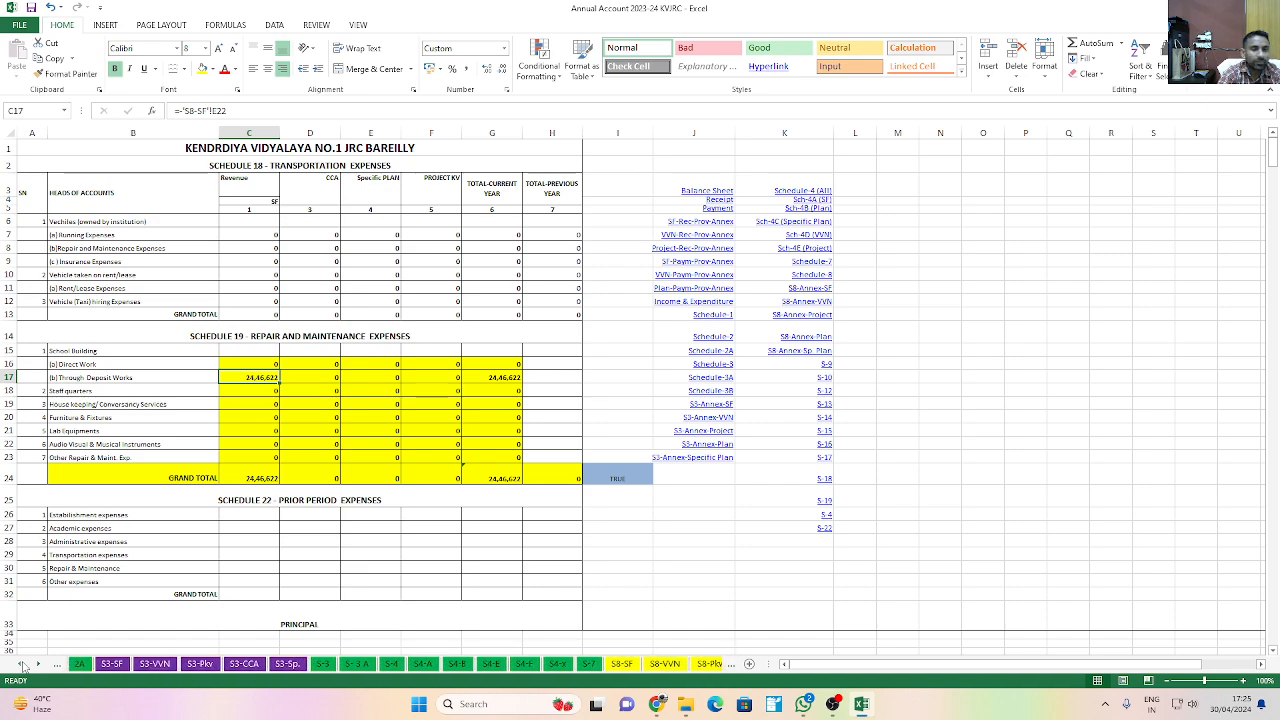
left_click(622, 664)
left_click(369, 489)
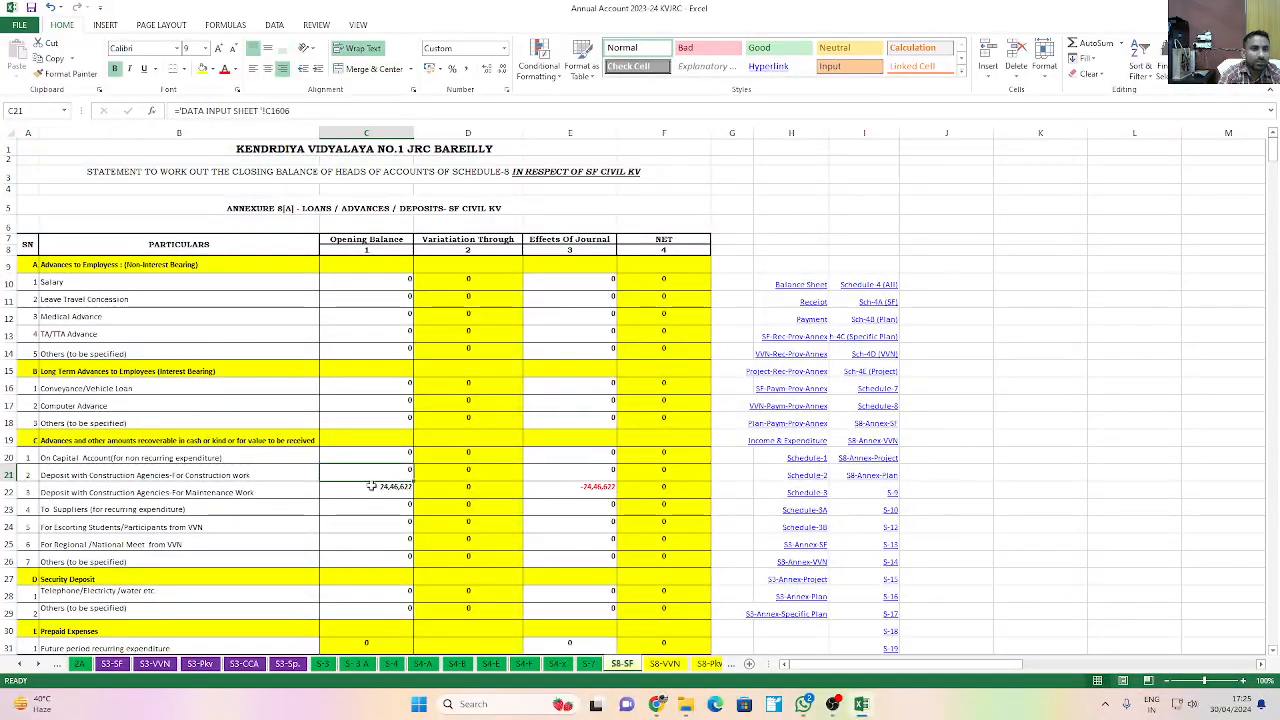
key("Delete")
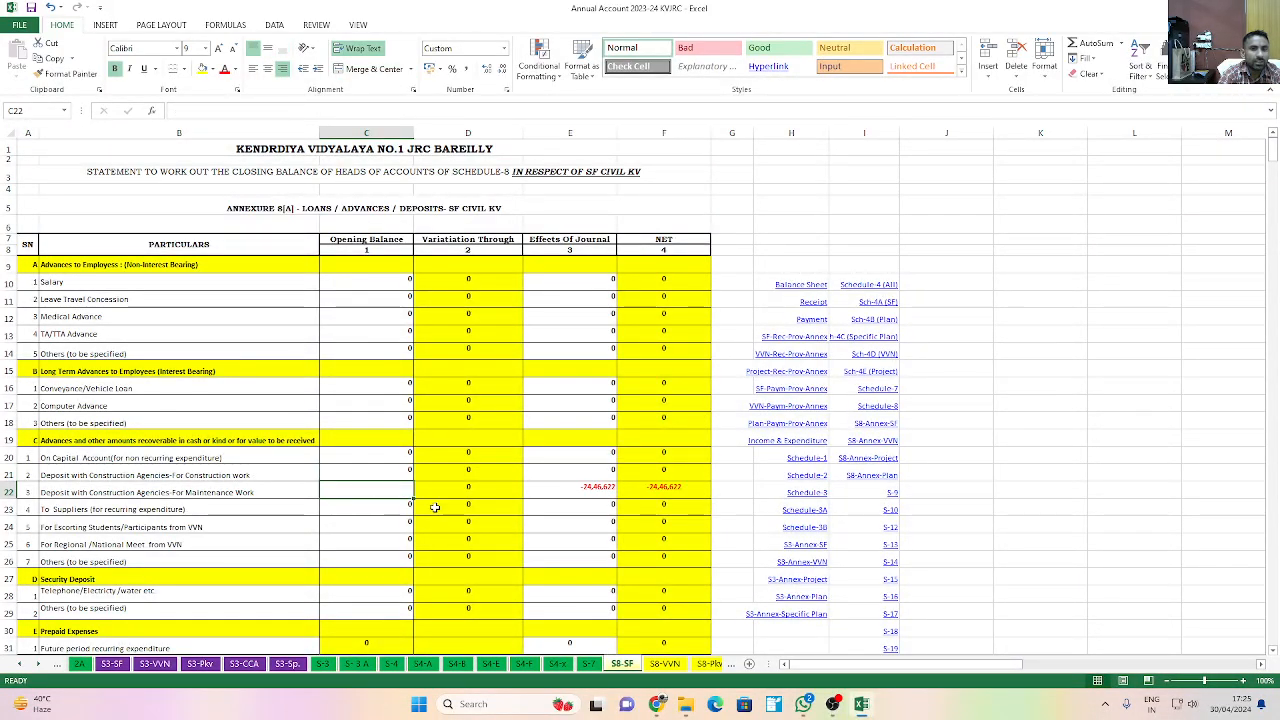
left_click(569, 487)
key("Delete")
Check the rest of S8-SF and the S8-VVN, S8-Pkv and S8-CCA annexures for leftover amounts
scroll(390, 475, "down", 6)
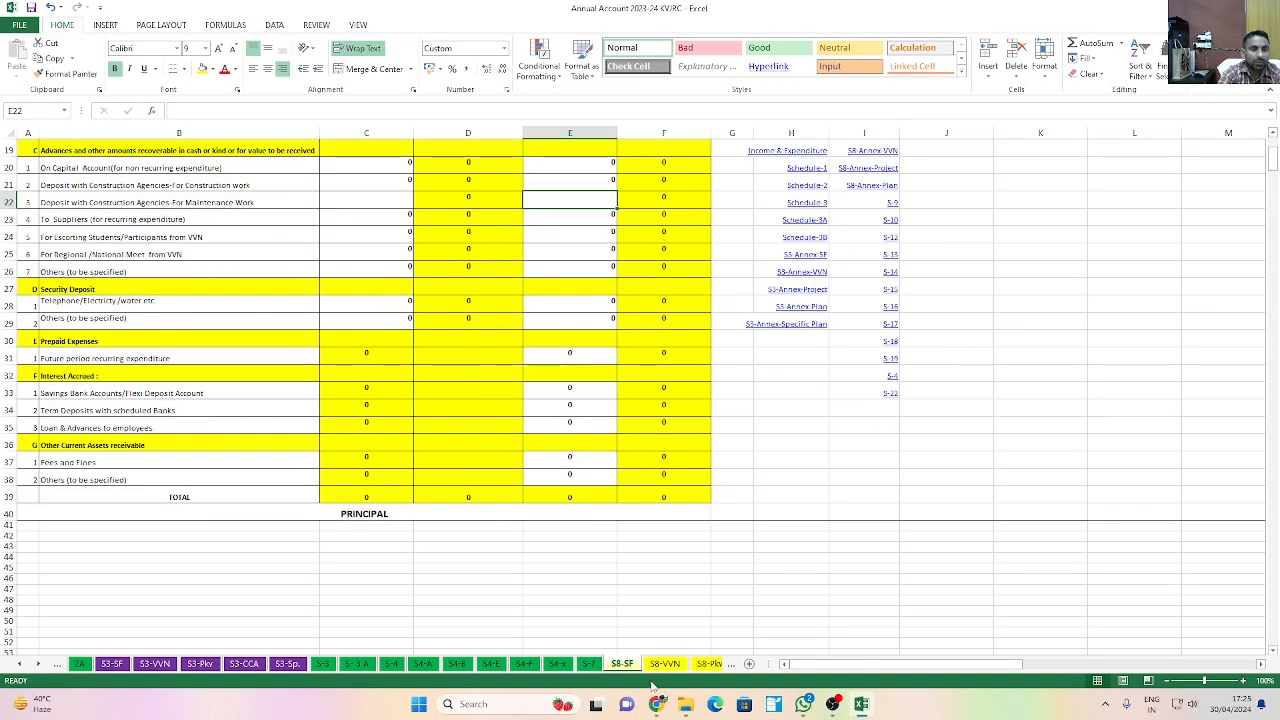
left_click(665, 664)
left_click(710, 664)
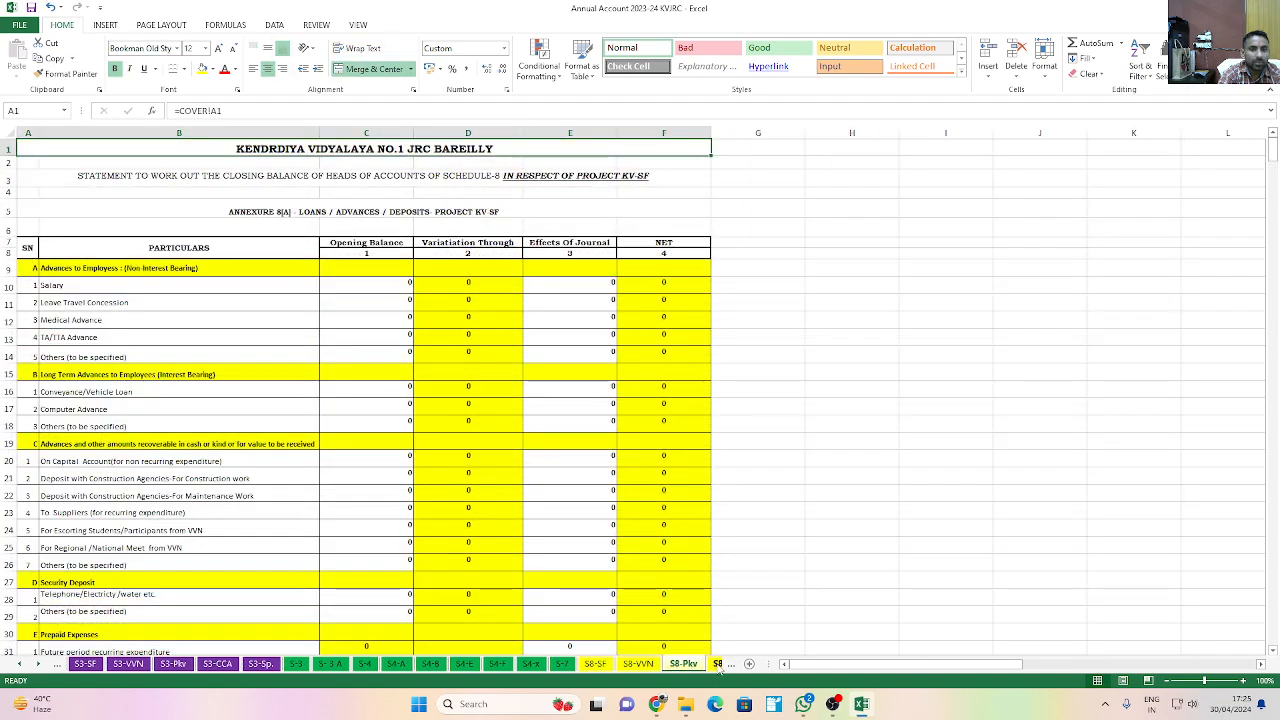
left_click(716, 663)
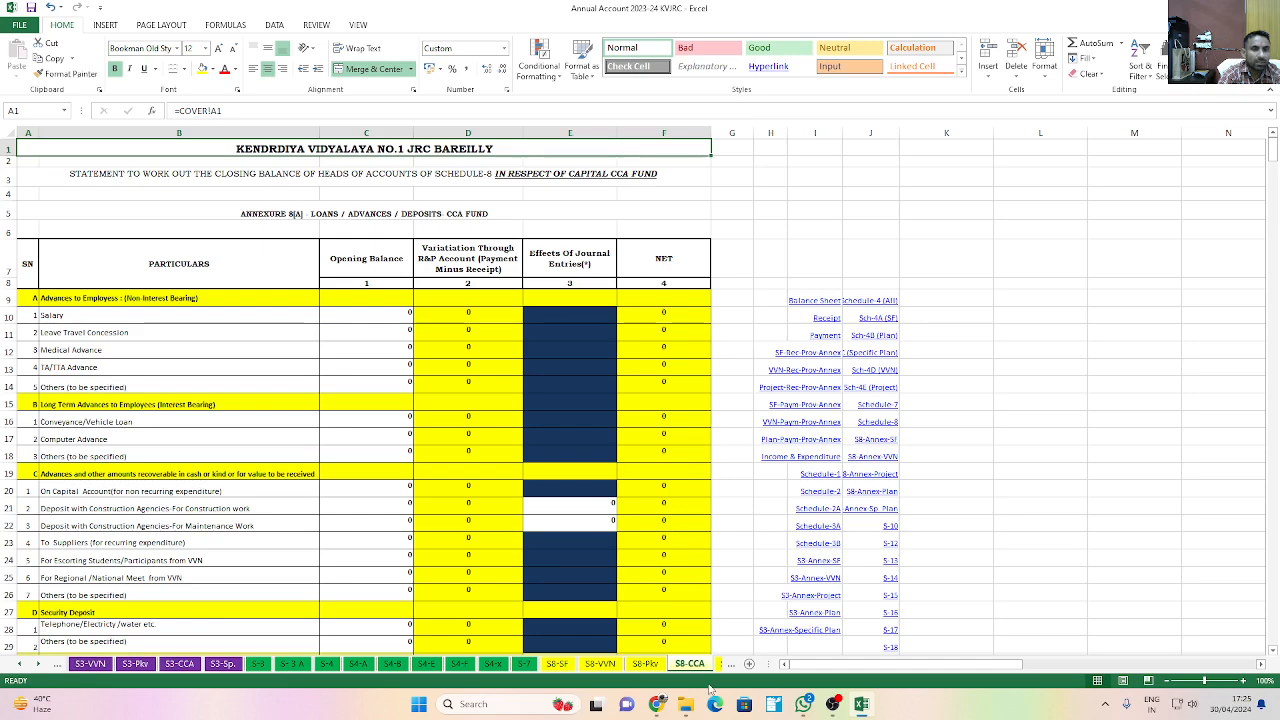
Open the I&E sheet to check the current-year income and expenditure figures
left_click(19, 665)
left_click(20, 665)
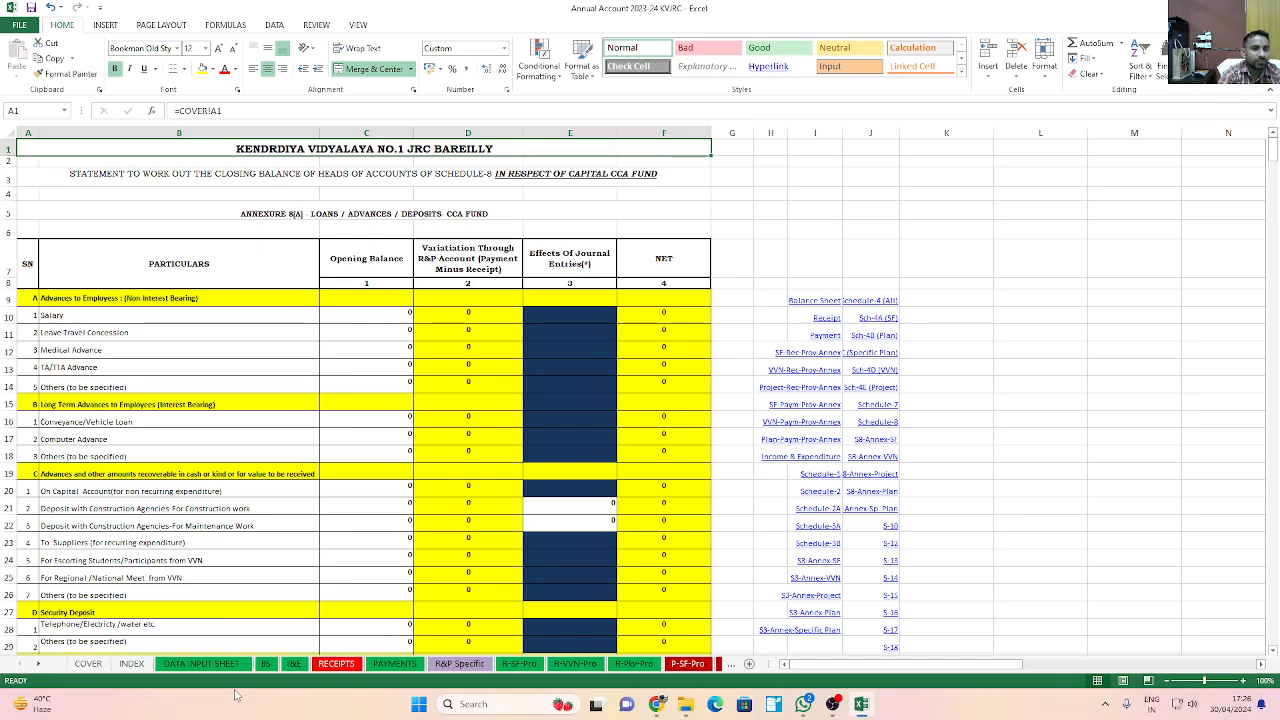
left_click(290, 664)
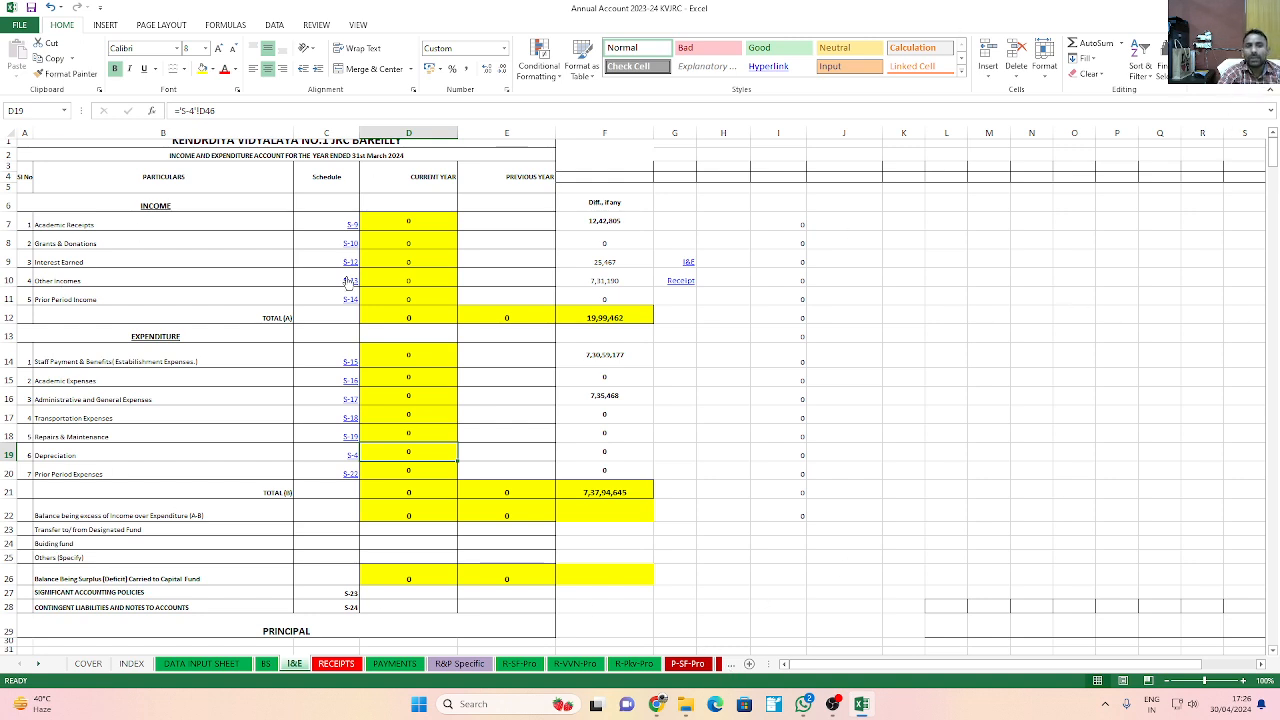
Open the S-1 sheet and examine the previous-year entries of the Schedule-1 Corpus/Capital Fund, from the beginning balance to the excess of income over expenditure
left_click(718, 664)
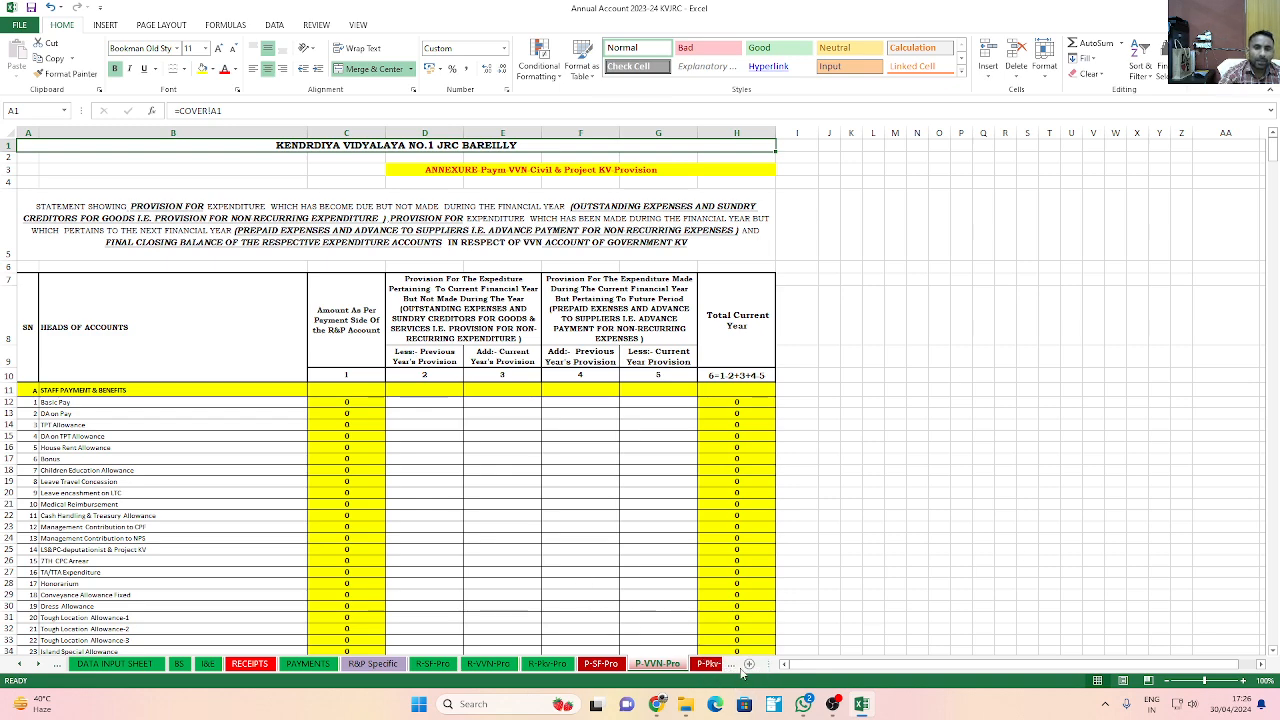
left_click(731, 667)
left_click(656, 666)
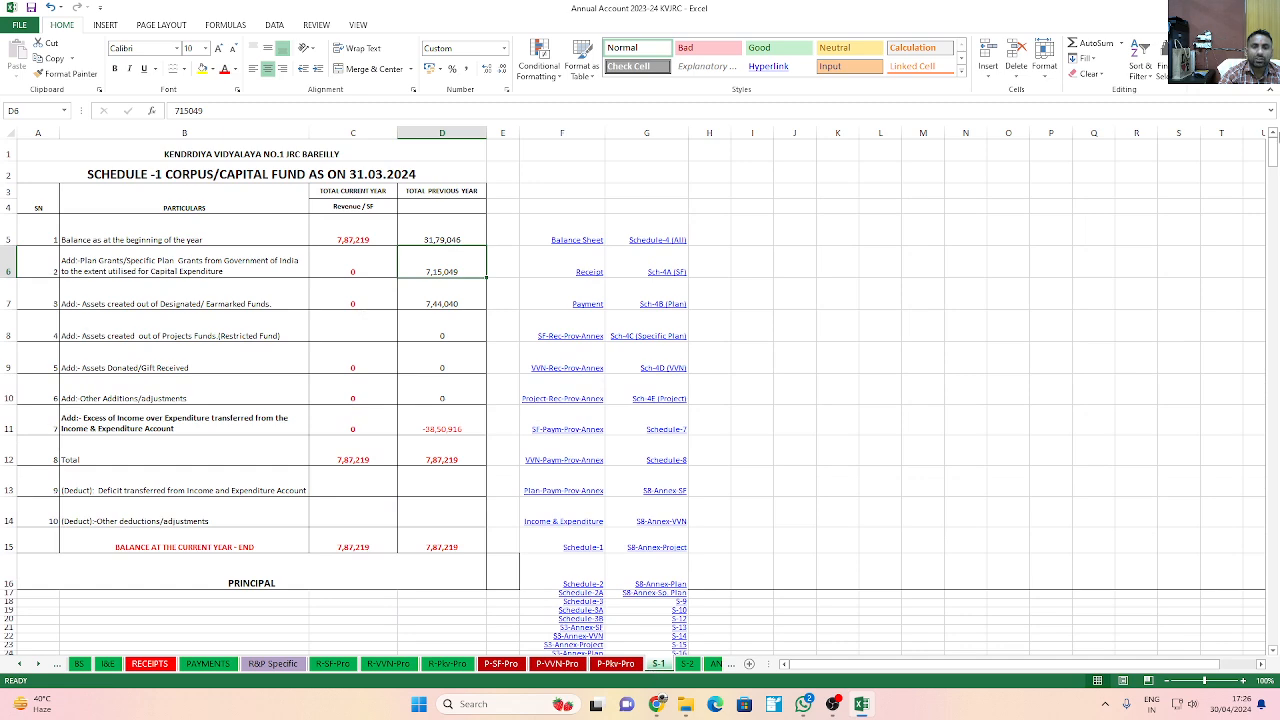
left_click(439, 239)
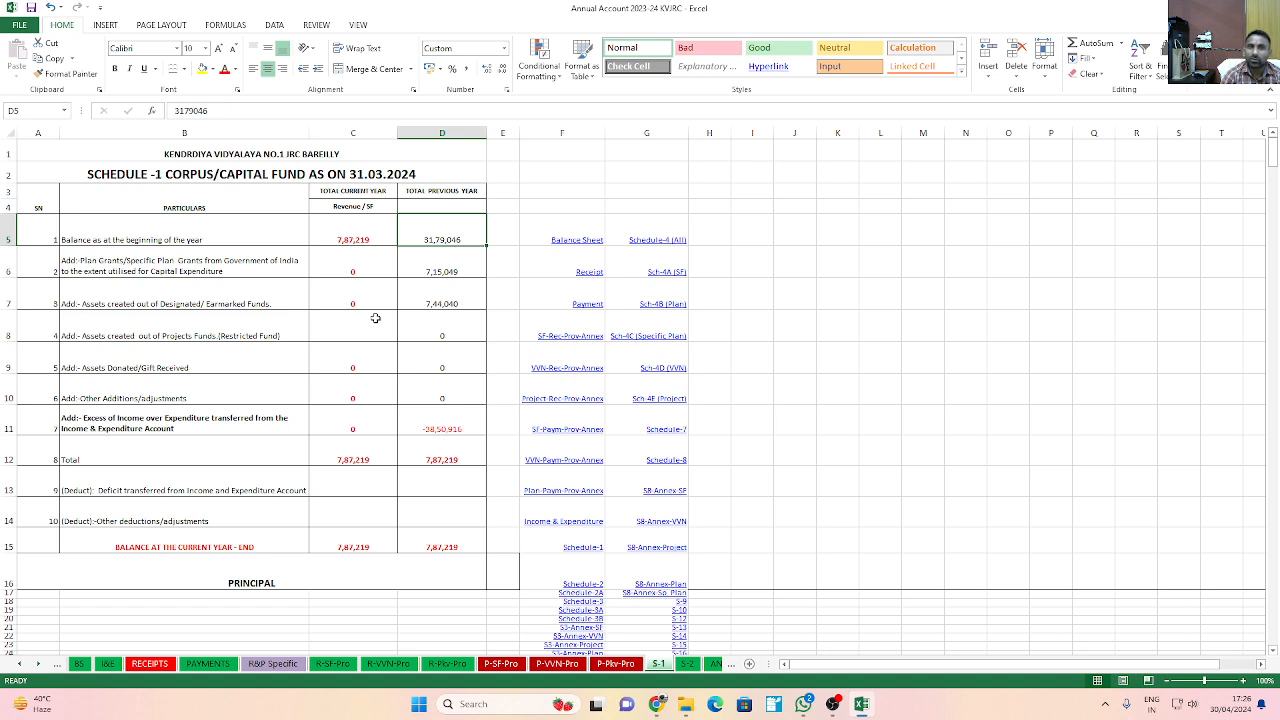
left_click(446, 257)
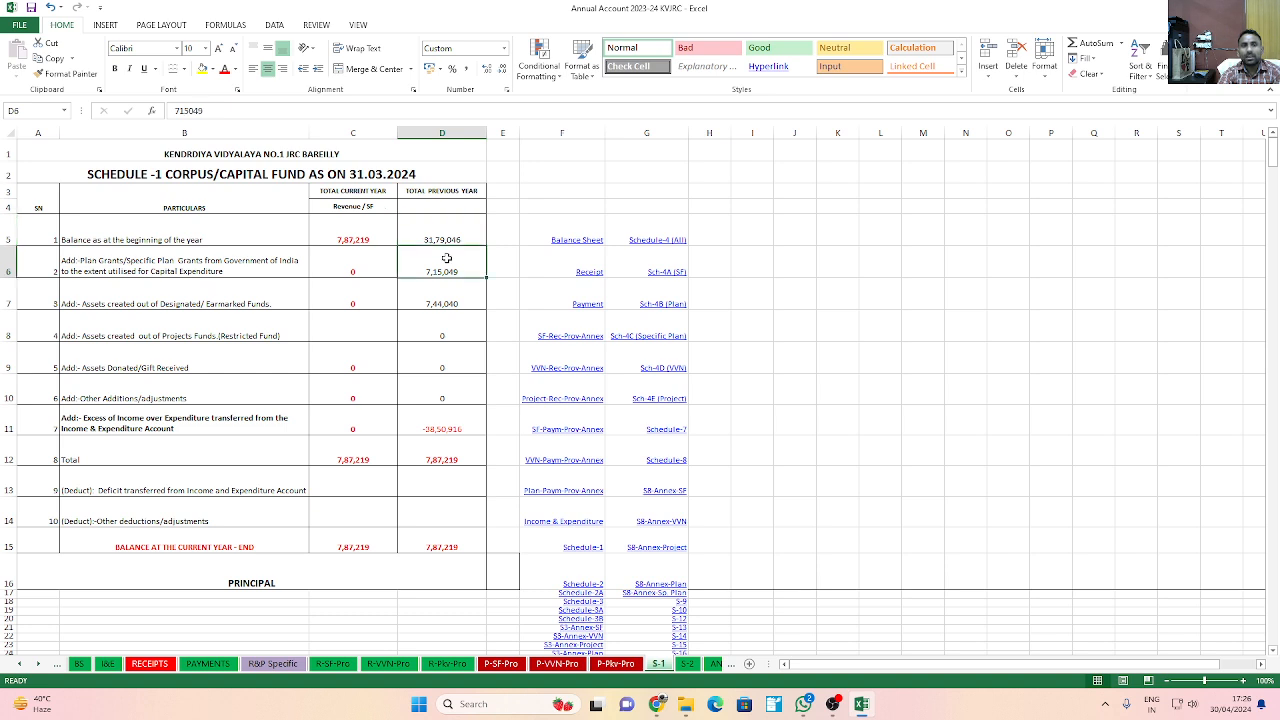
left_click(444, 236)
left_click(441, 265)
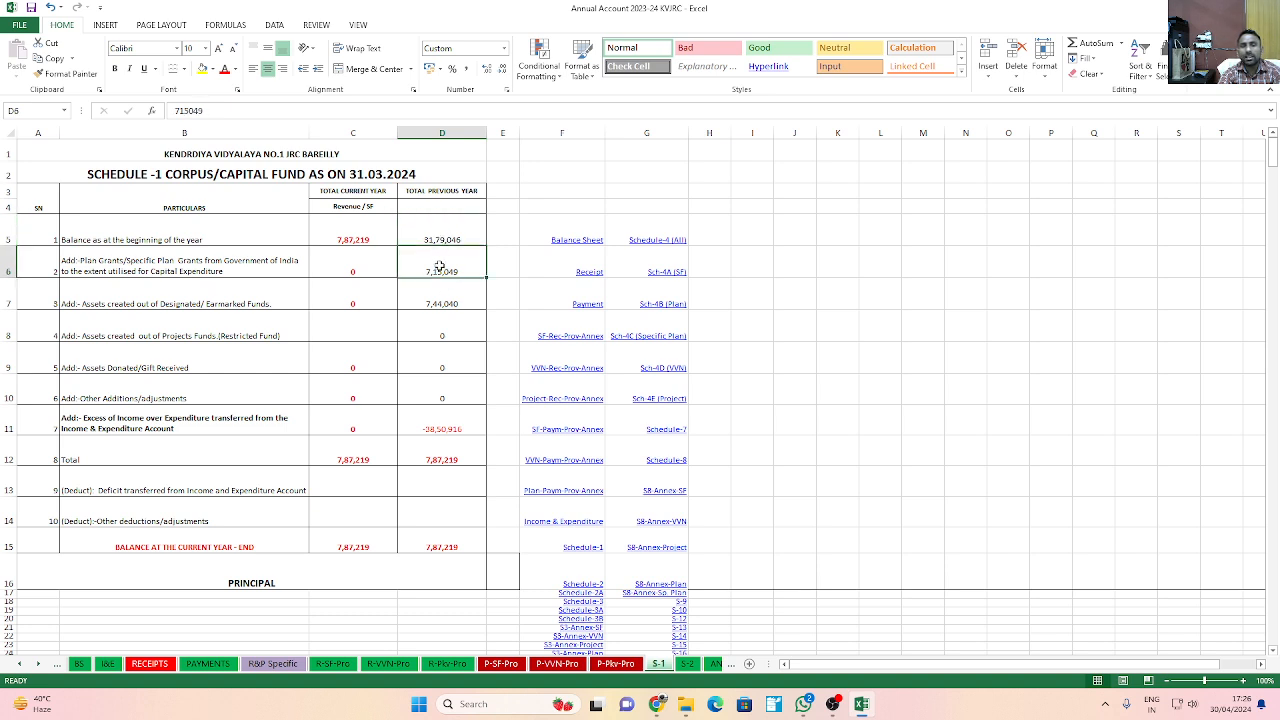
left_click(441, 299)
left_click(451, 425)
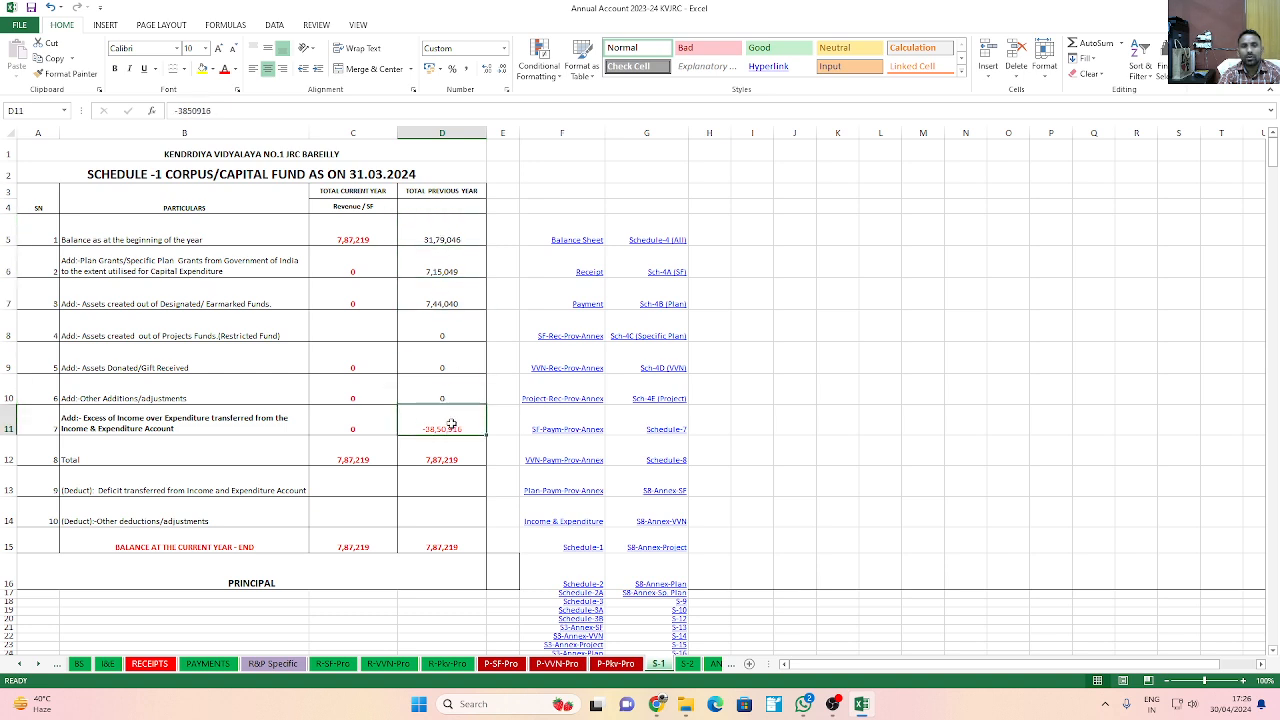
Check the source formulas of the current-year opening balance, plan grants, earmarked-fund assets and excess of income on S-1, plus the previous-year total
left_click(343, 236)
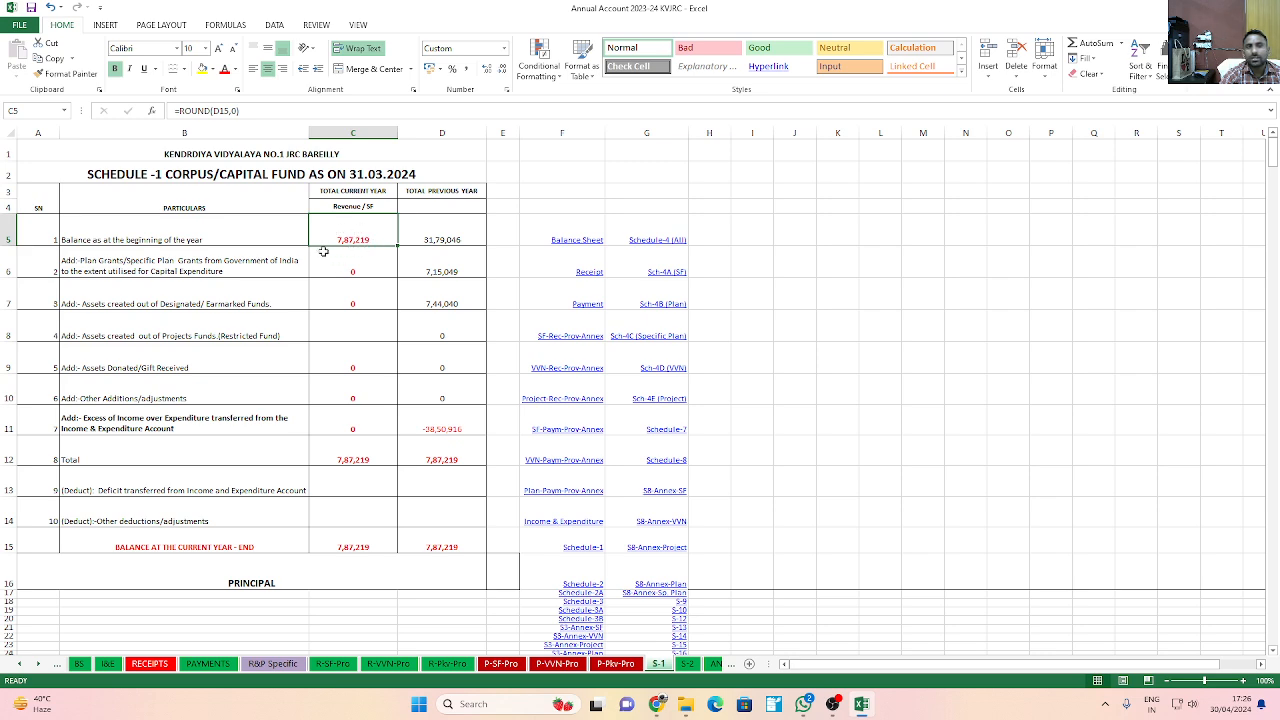
left_click(446, 459)
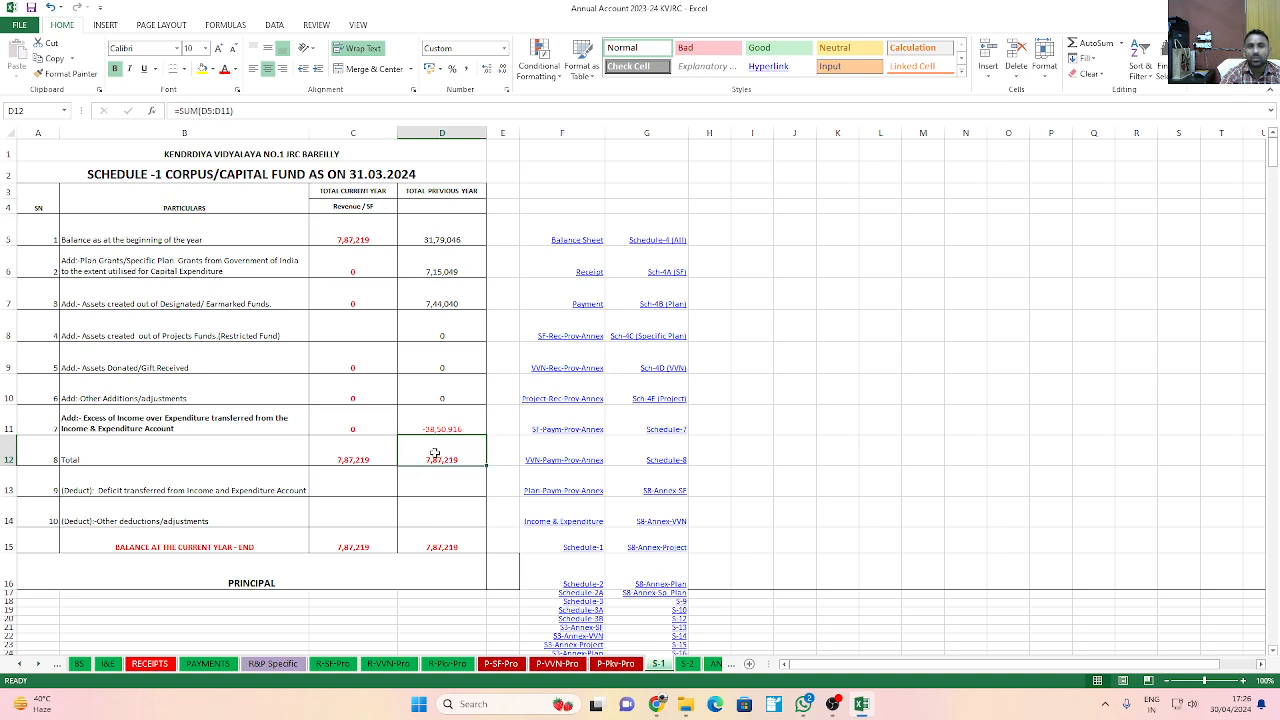
left_click(350, 234)
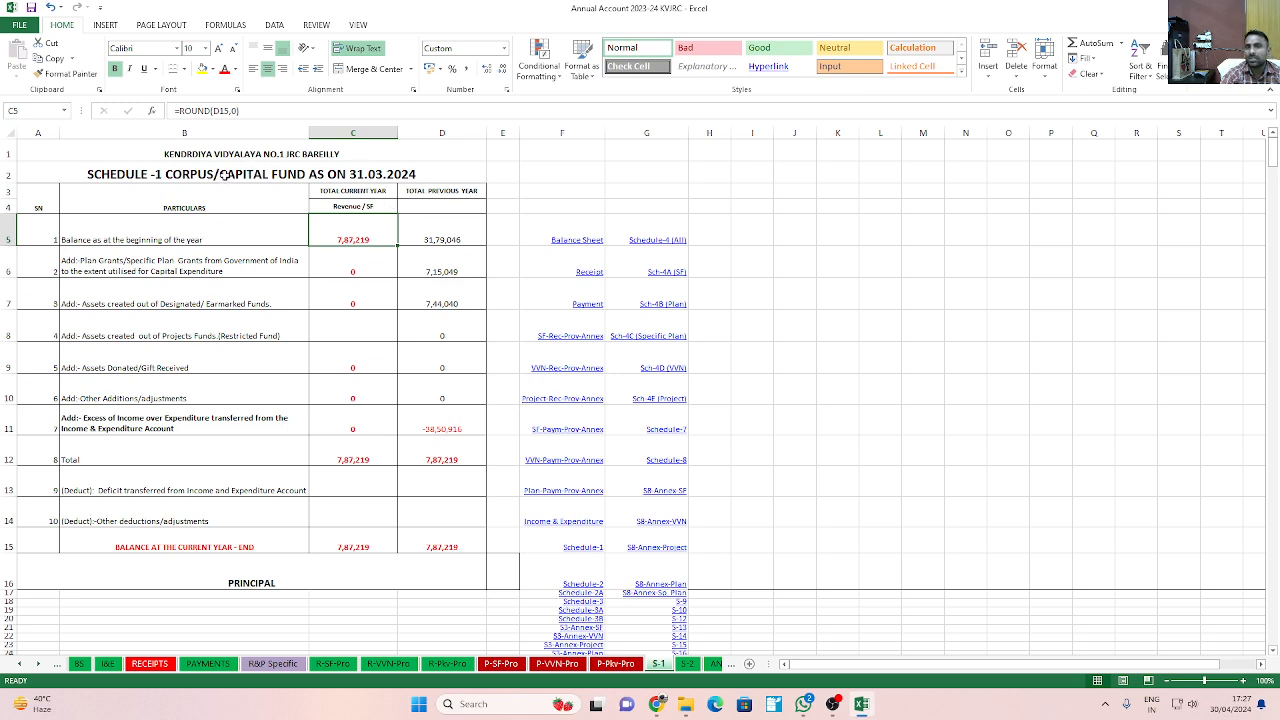
left_click(335, 266)
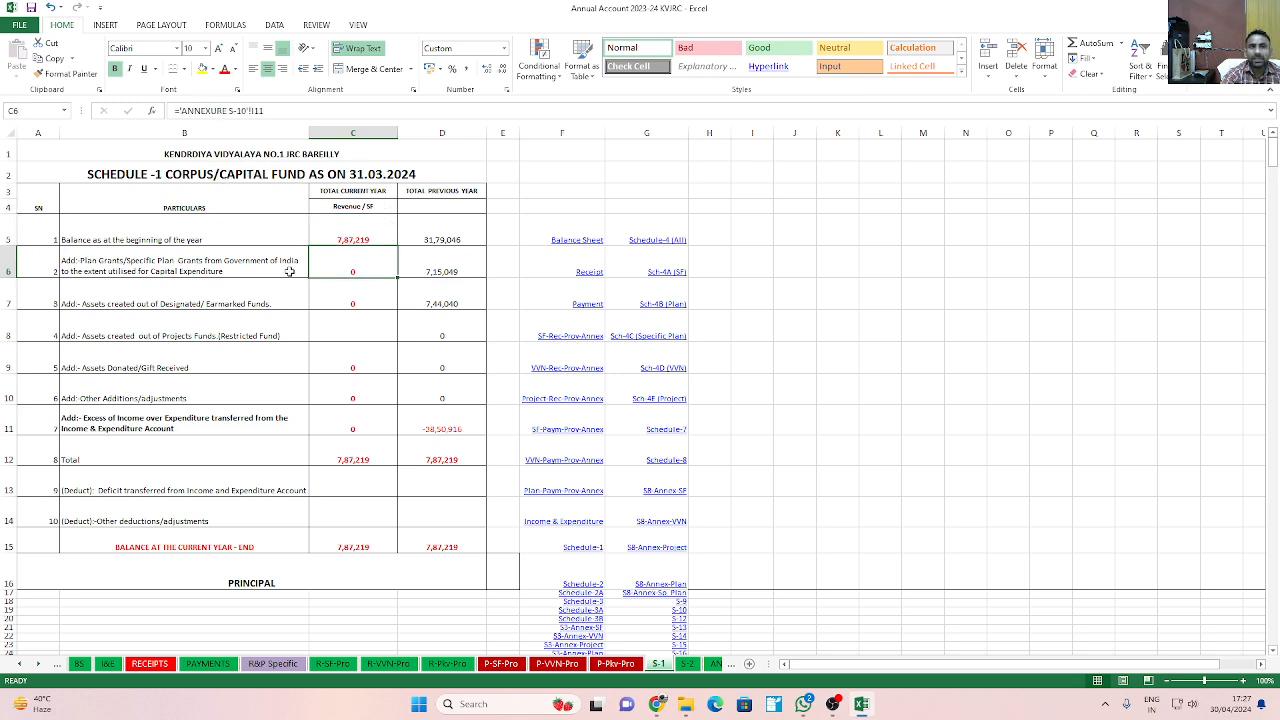
left_click(350, 290)
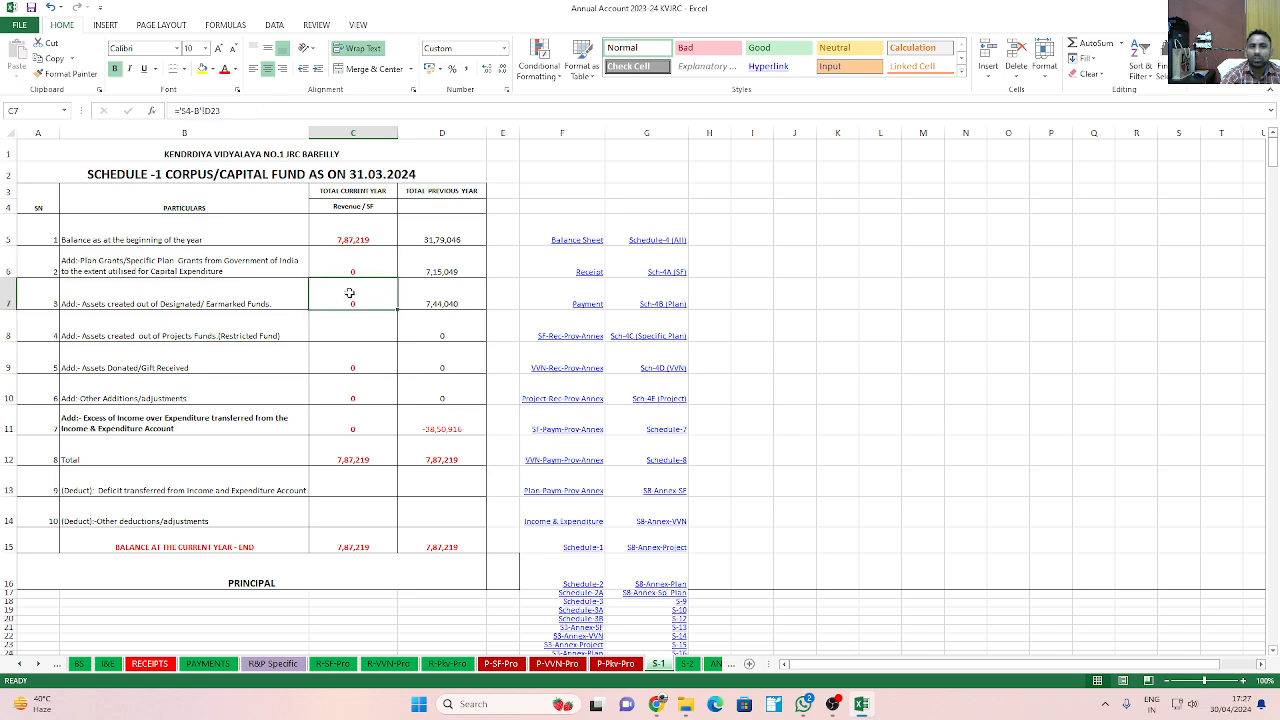
left_click(350, 420)
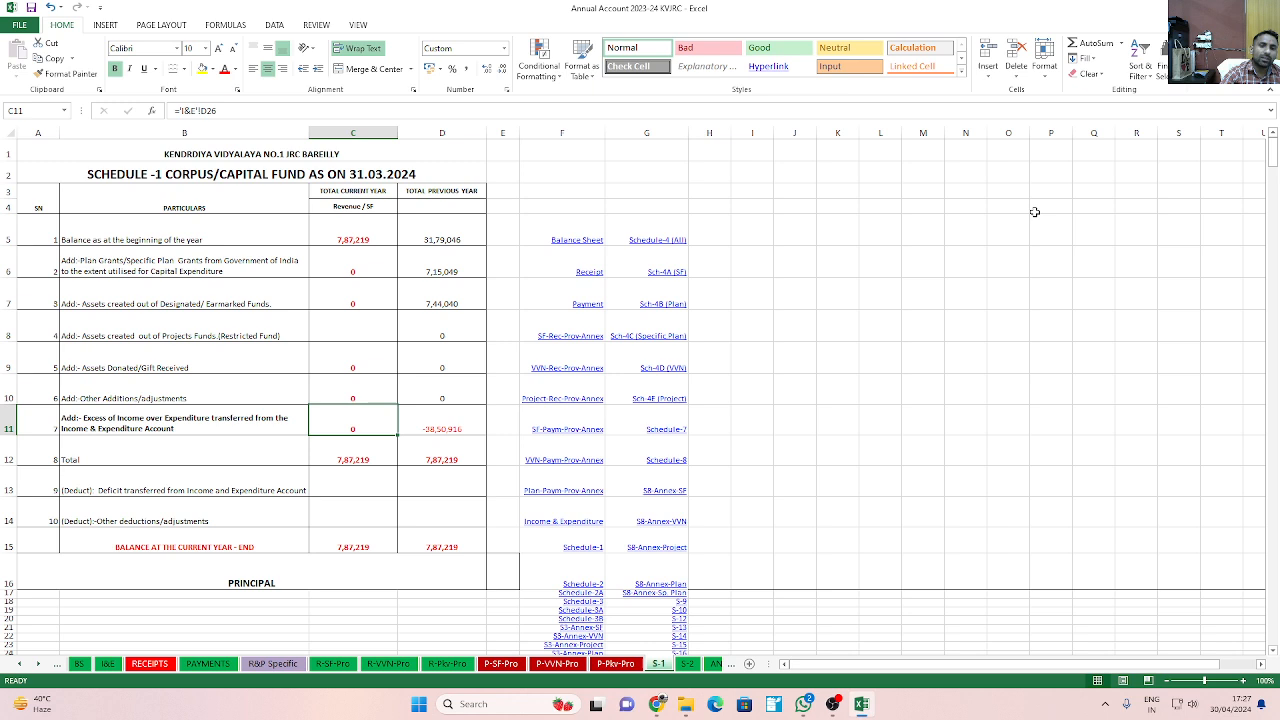
mouse_move(808, 706)
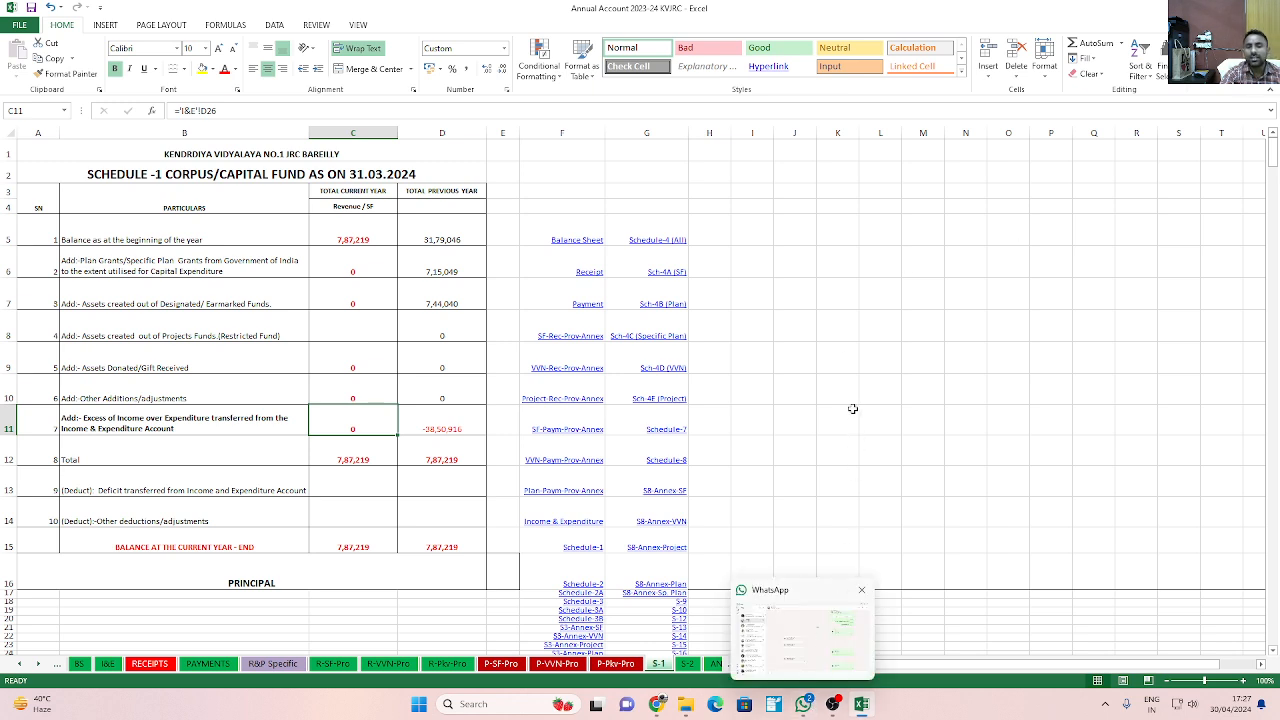